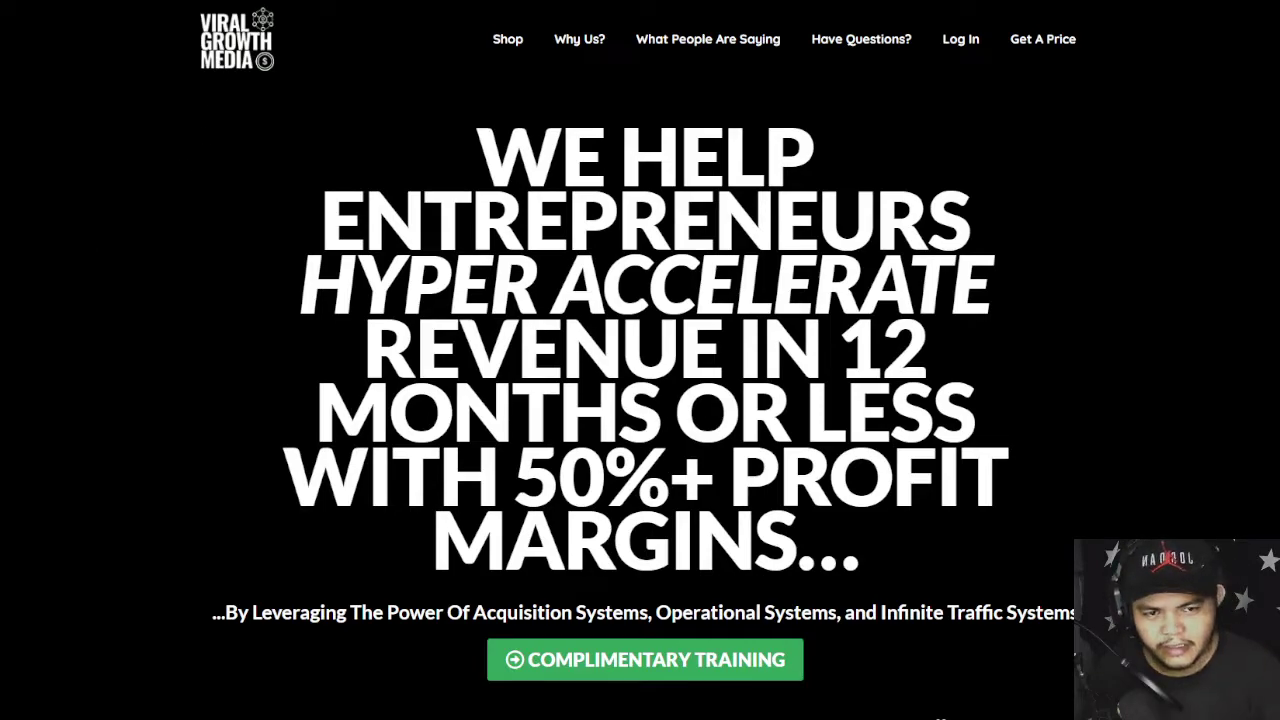
# - Switch from the Viral Growth Media homepage to the SEO AUDIT 2022 spreadsheet tab
pyautogui.hotkey('ctrl', 'Tab')
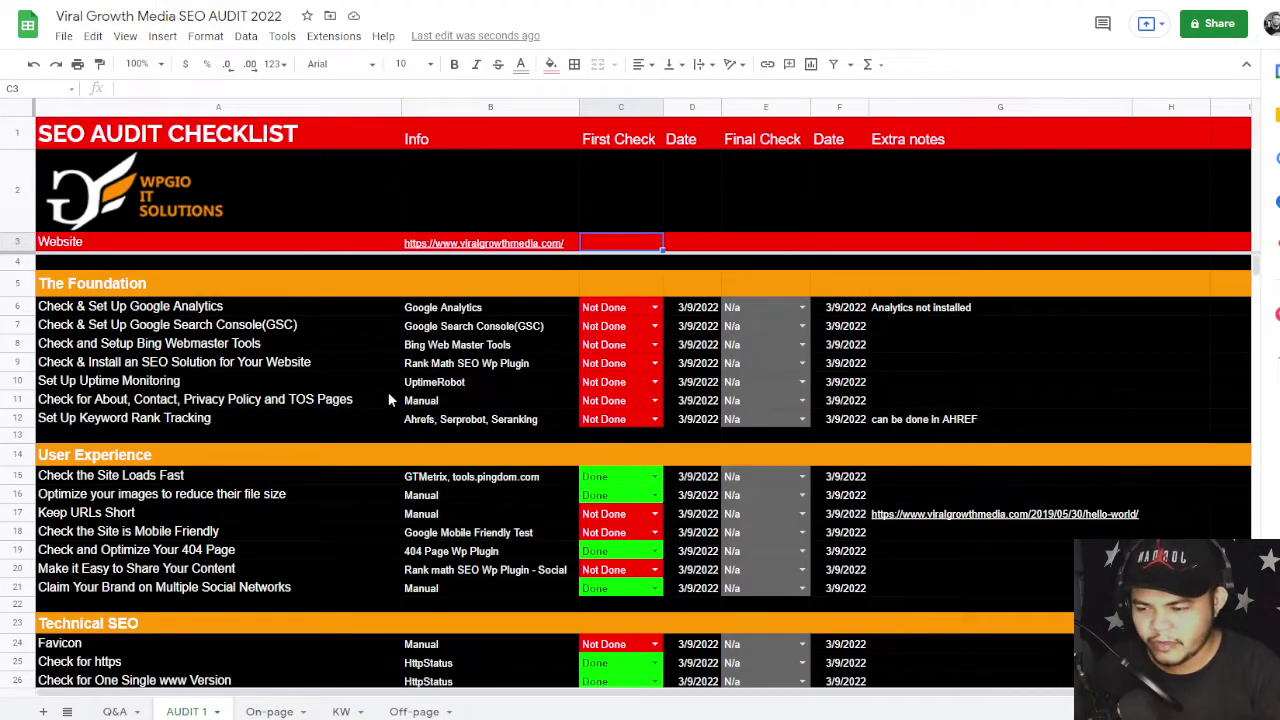
# - Read the tools in B6–B11 for Google Analytics, Search Console, Bing, SEO solution, uptime and policy pages
pyautogui.click(483, 309)
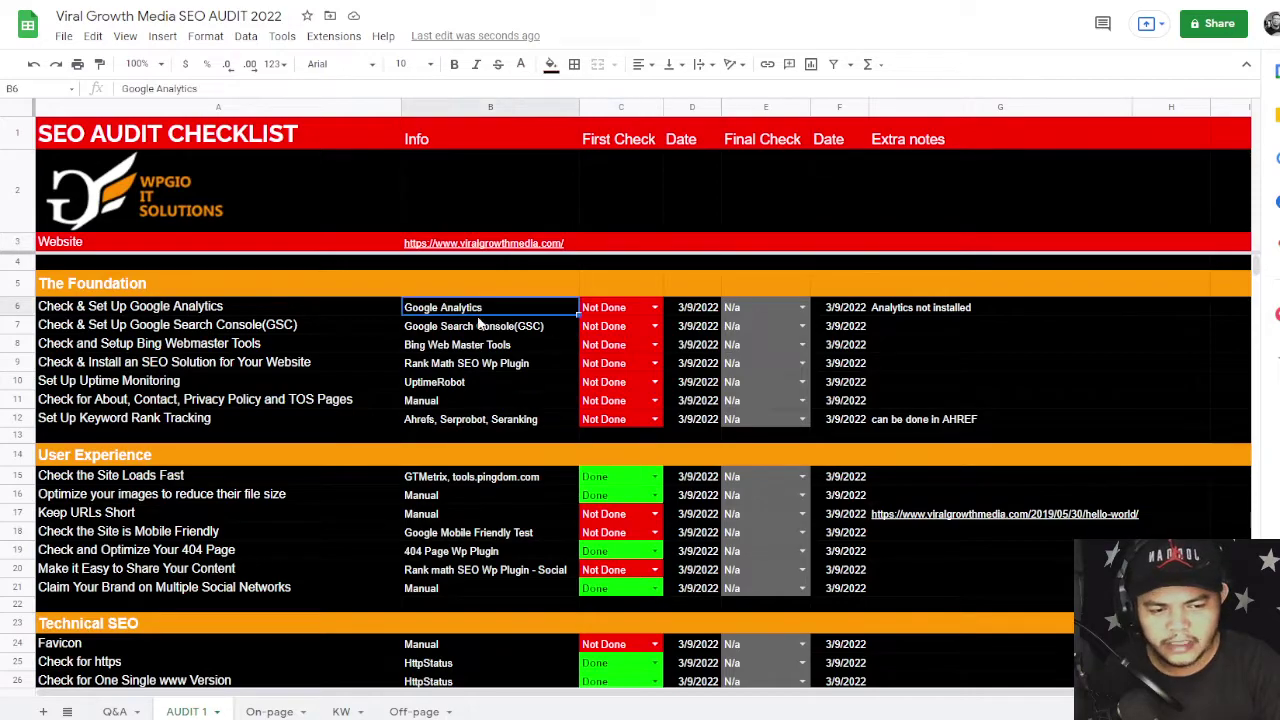
pyautogui.click(483, 328)
pyautogui.click(475, 348)
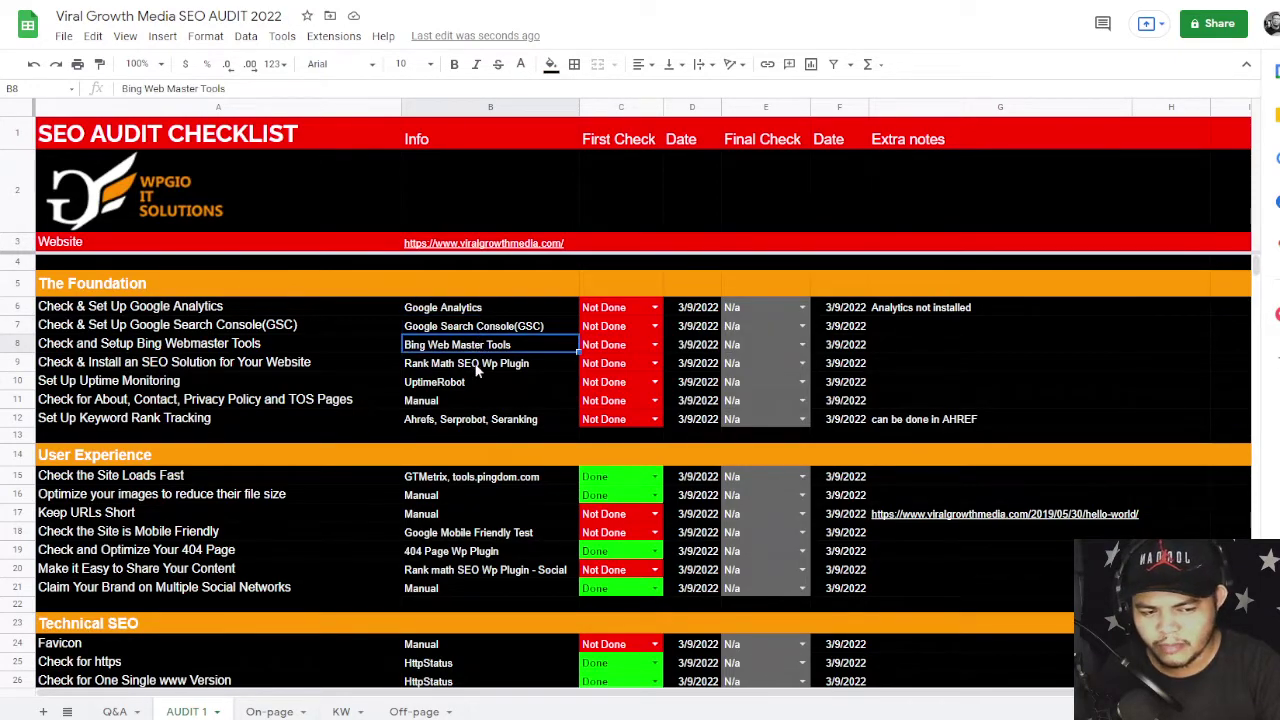
pyautogui.click(478, 368)
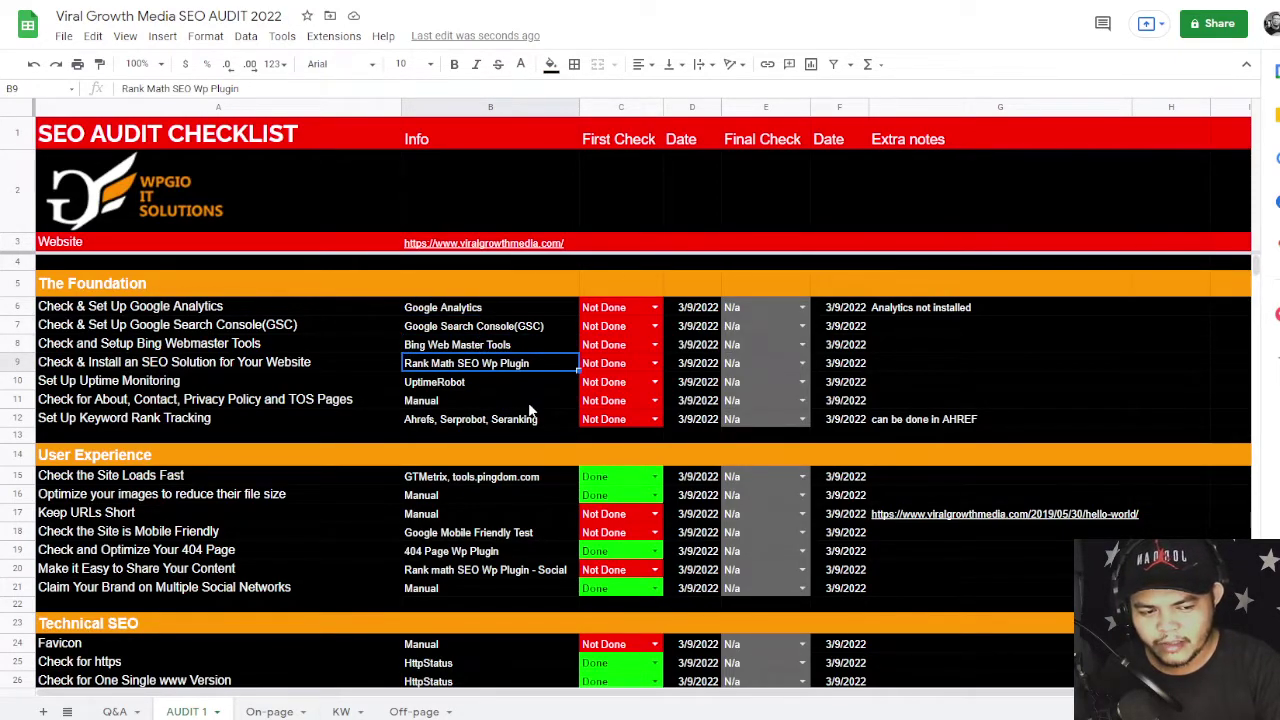
pyautogui.click(459, 389)
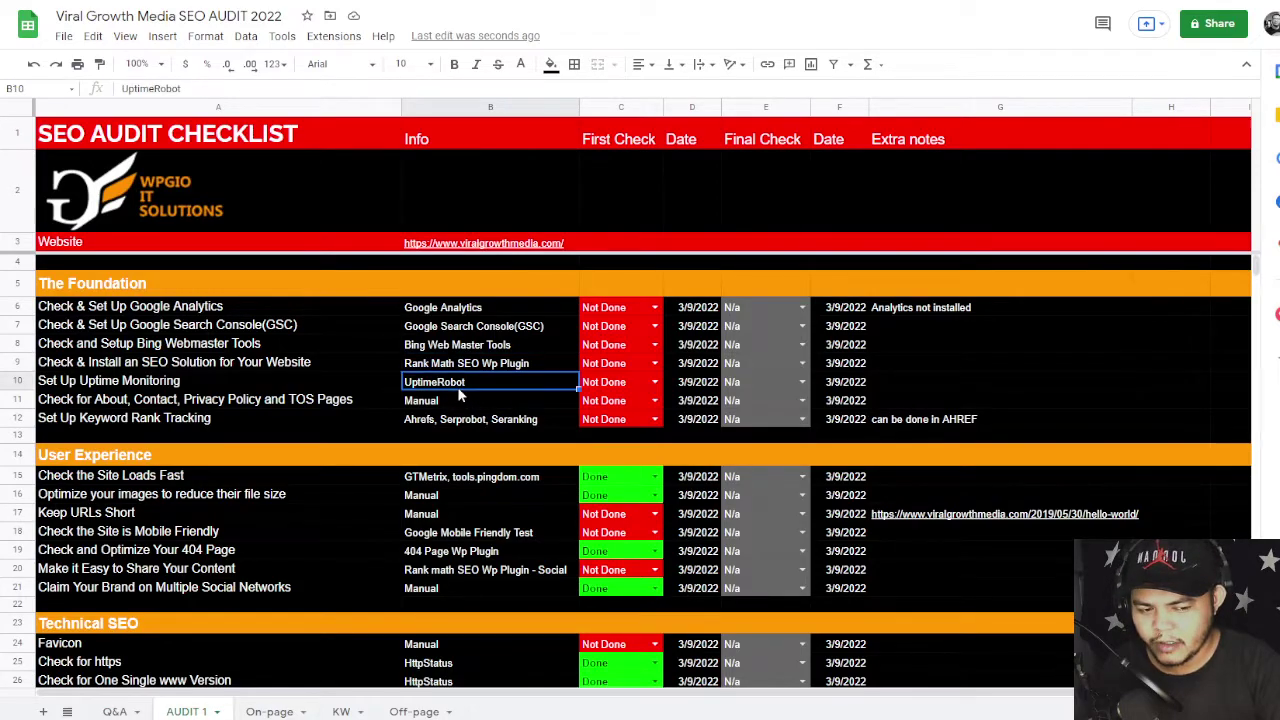
pyautogui.click(453, 397)
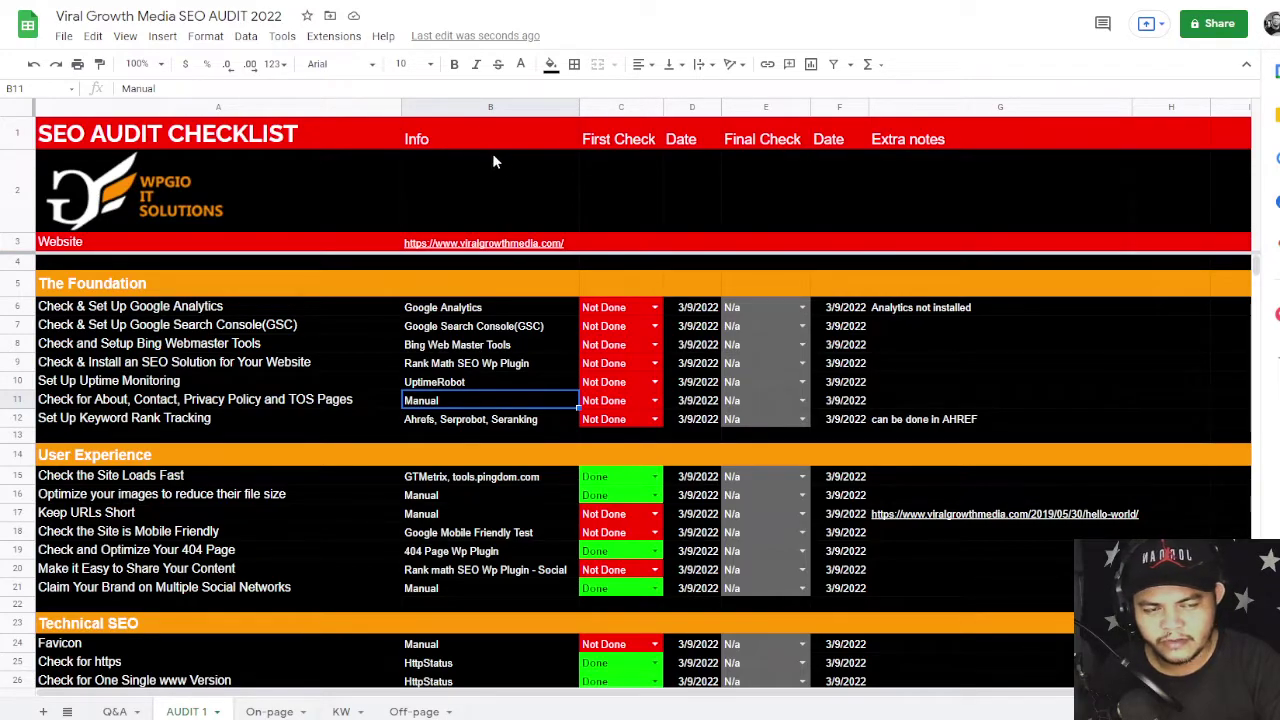
pyautogui.hotkey('ctrl', 'Tab')
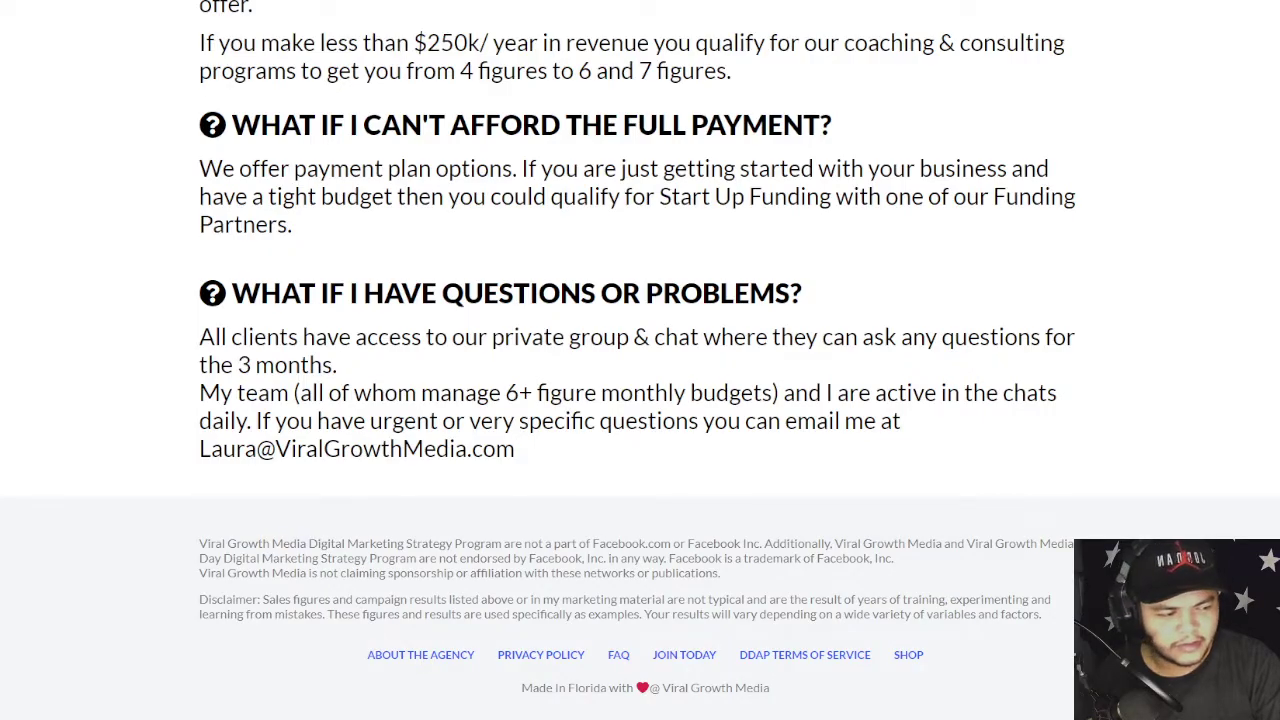
pyautogui.scroll(4, 640, 300)
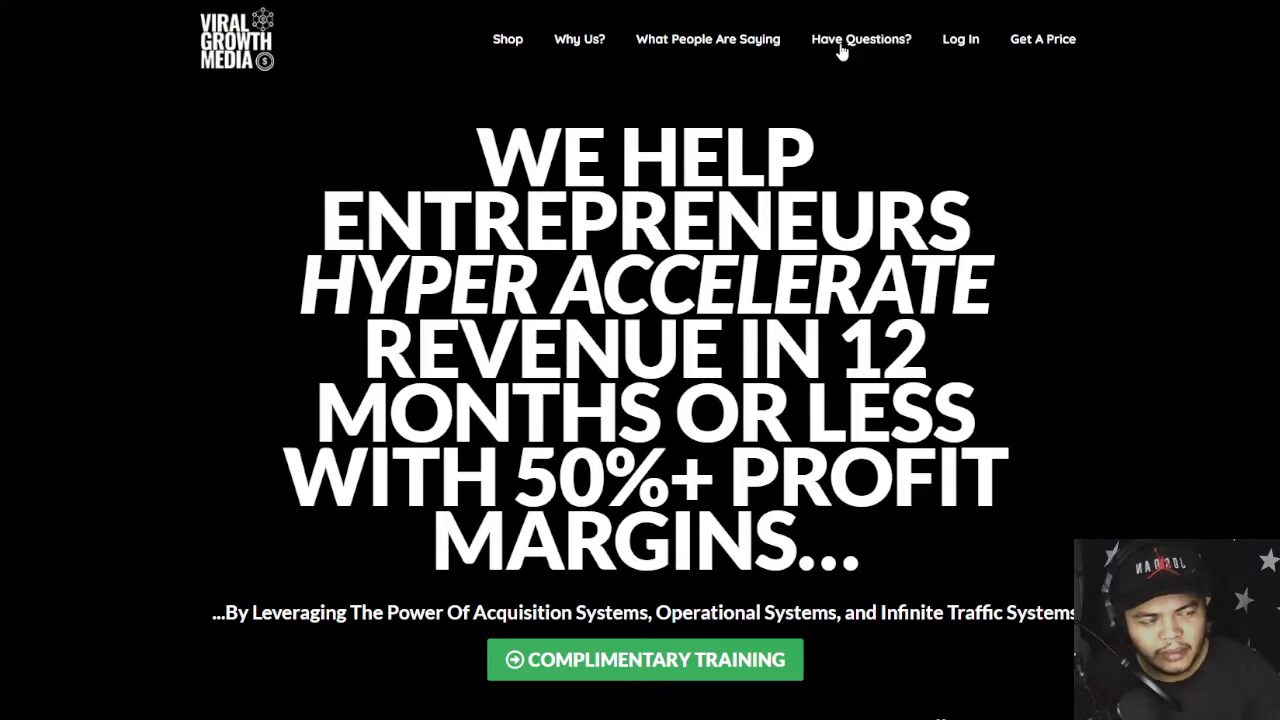
# - Back in the audit sheet, check B12's keyword rank tracking tools and the row-3 website link
pyautogui.hotkey('ctrl', 'Tab')
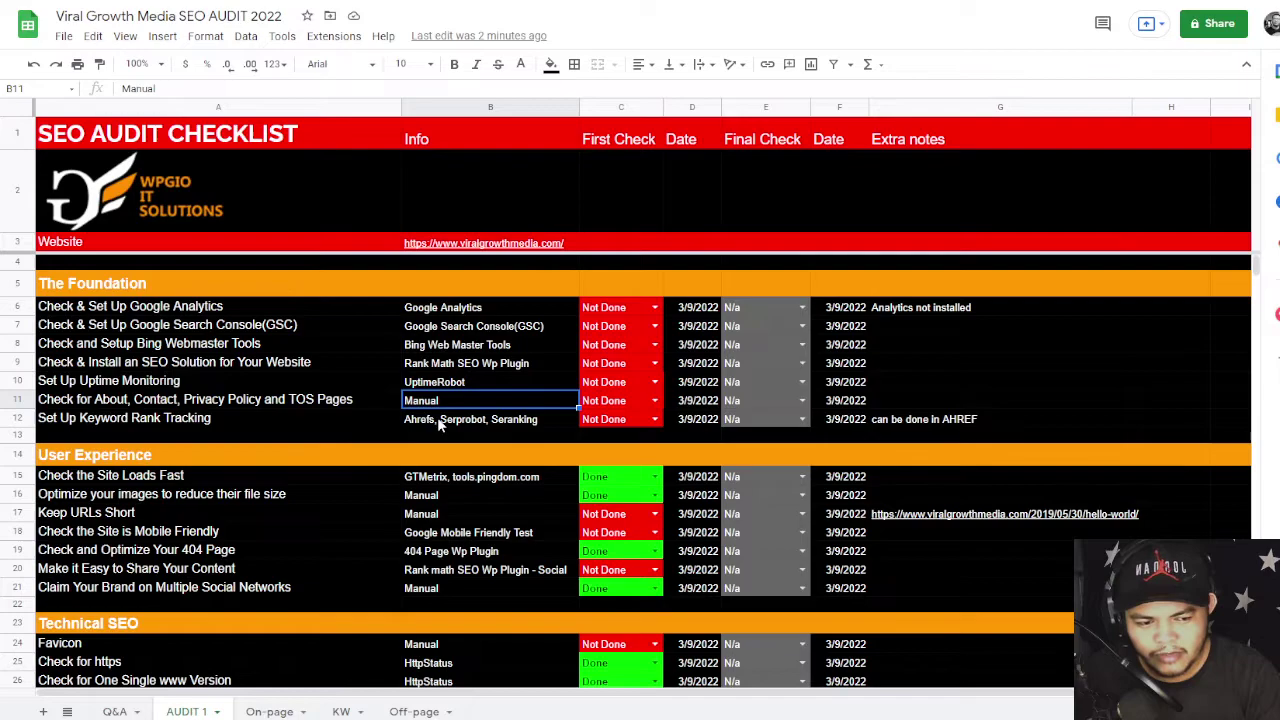
pyautogui.click(437, 419)
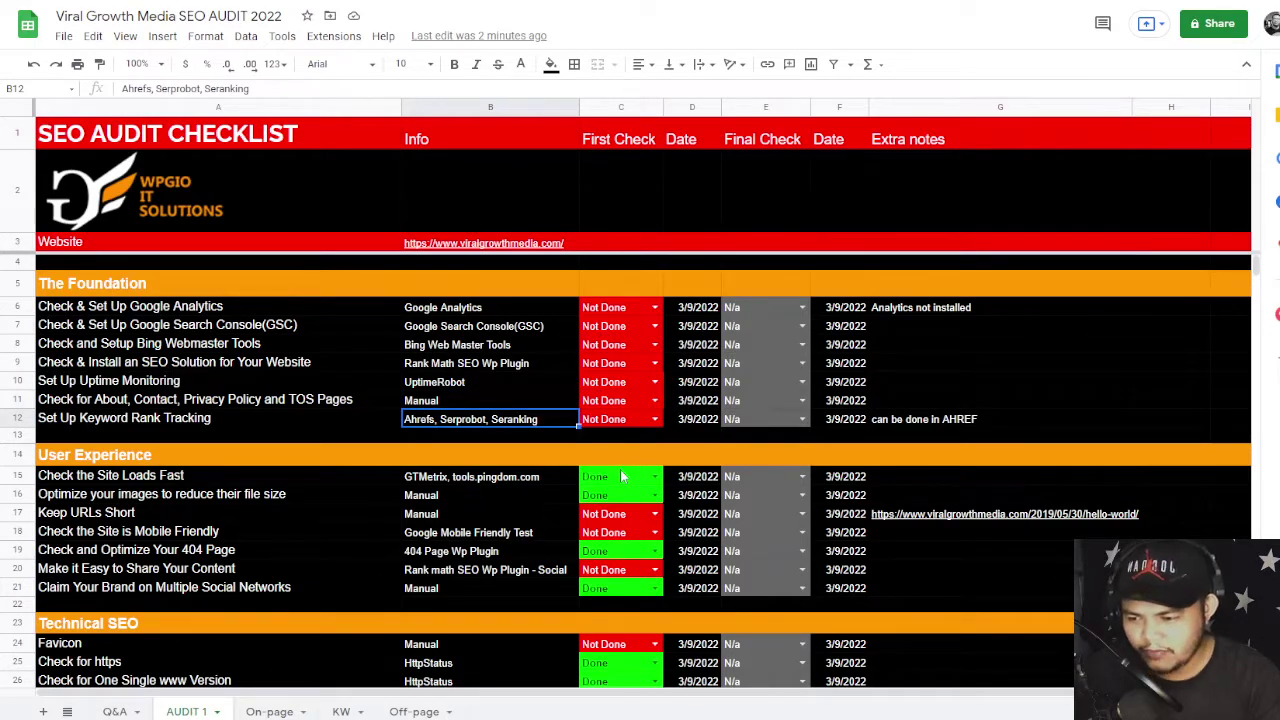
pyautogui.moveTo(462, 250)
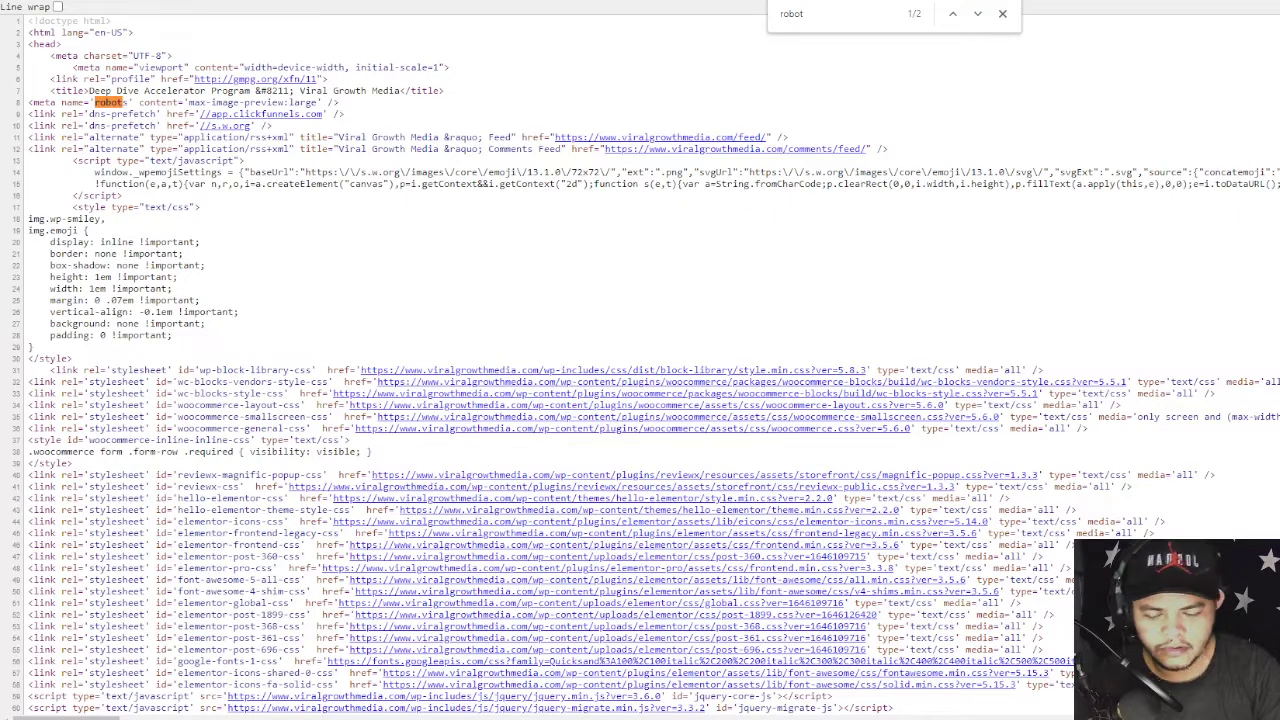
pyautogui.hotkey('ctrl', 'l')
pyautogui.write('gt')
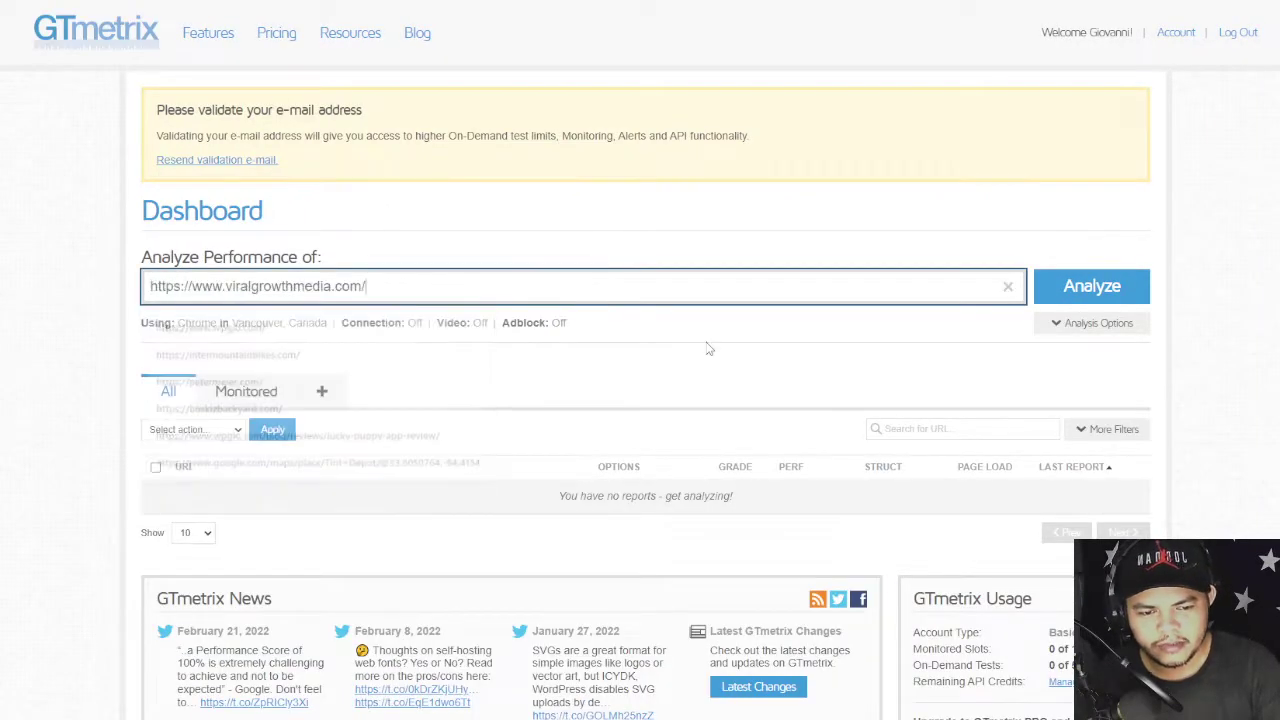
pyautogui.click(1082, 287)
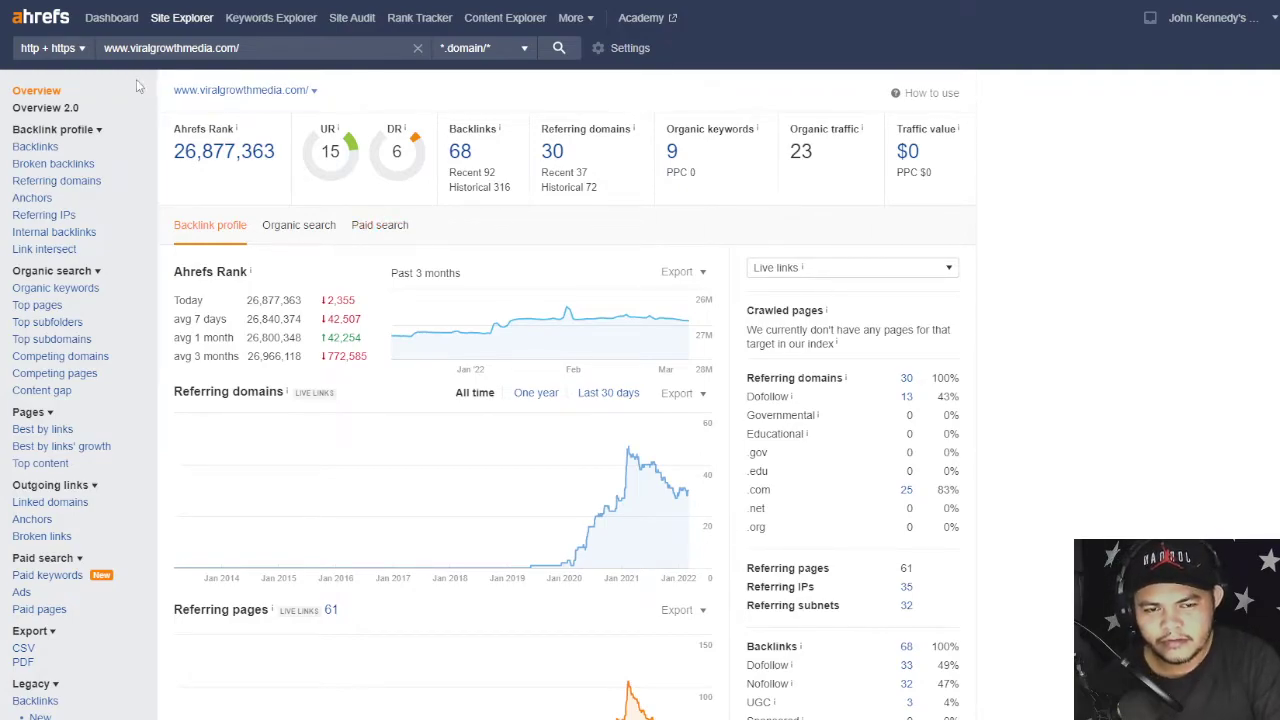
pyautogui.click(315, 228)
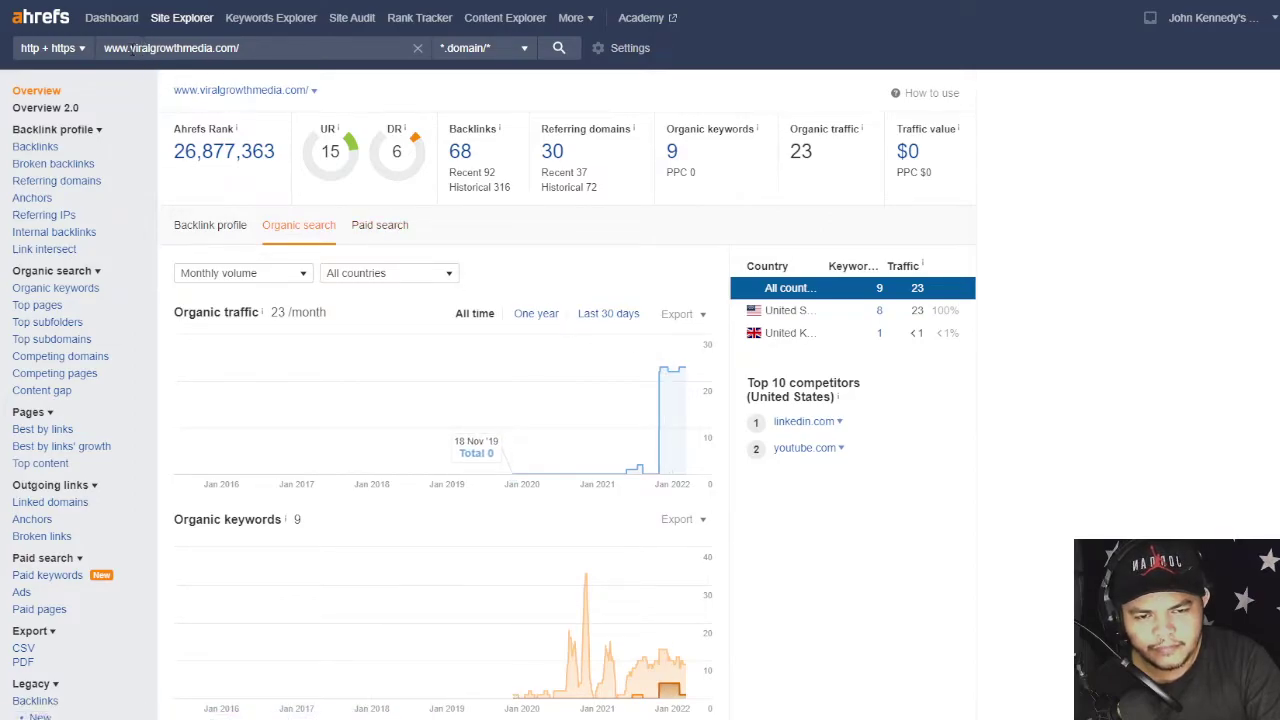
pyautogui.press('BackSpace')
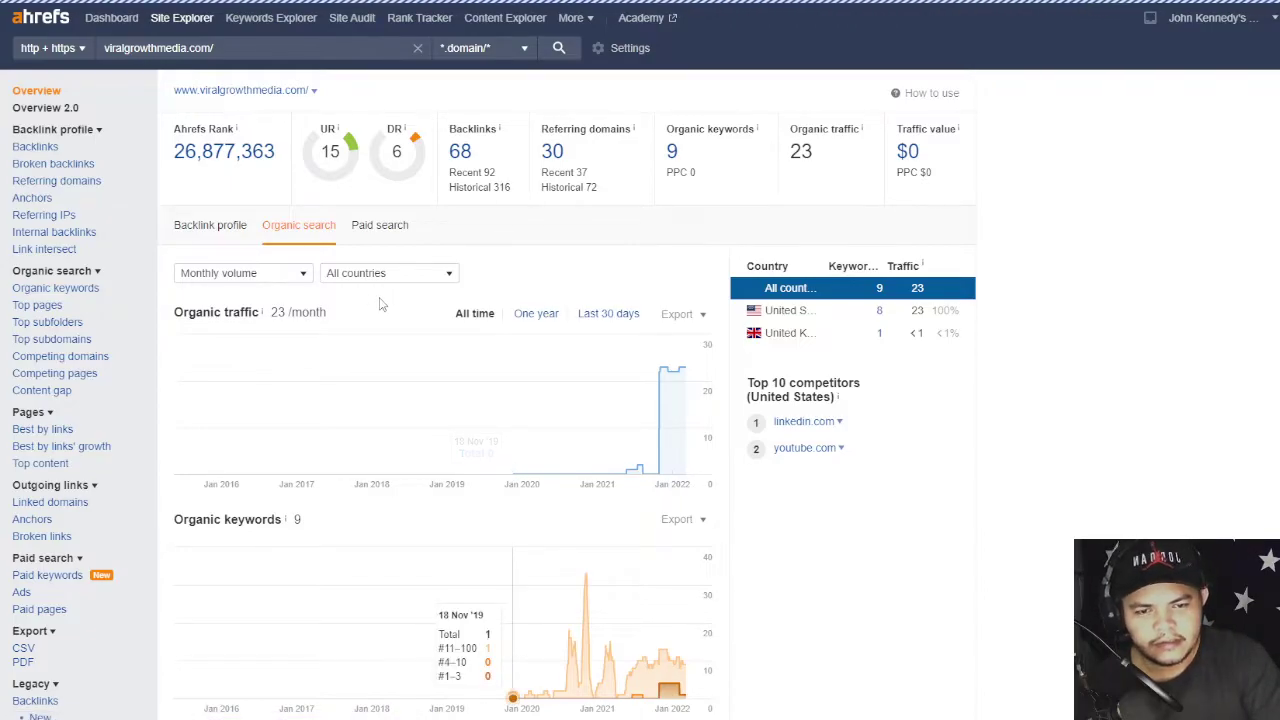
pyautogui.press('Return')
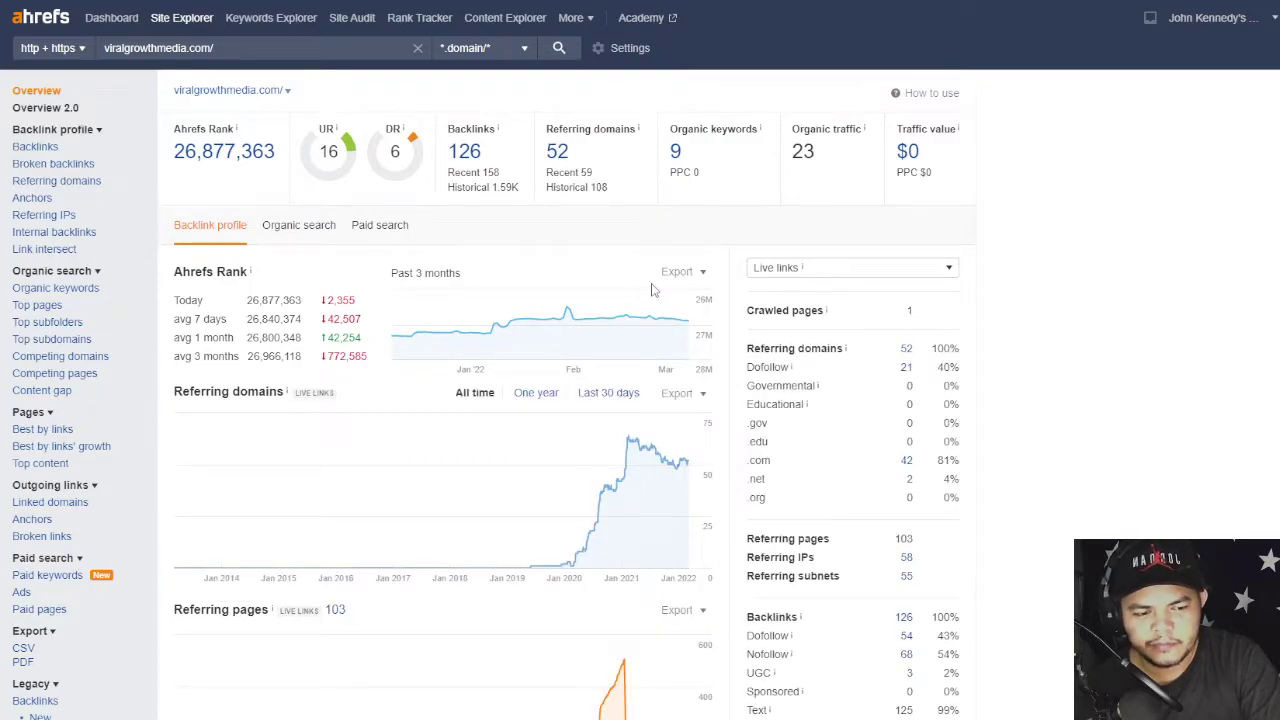
pyautogui.click(289, 230)
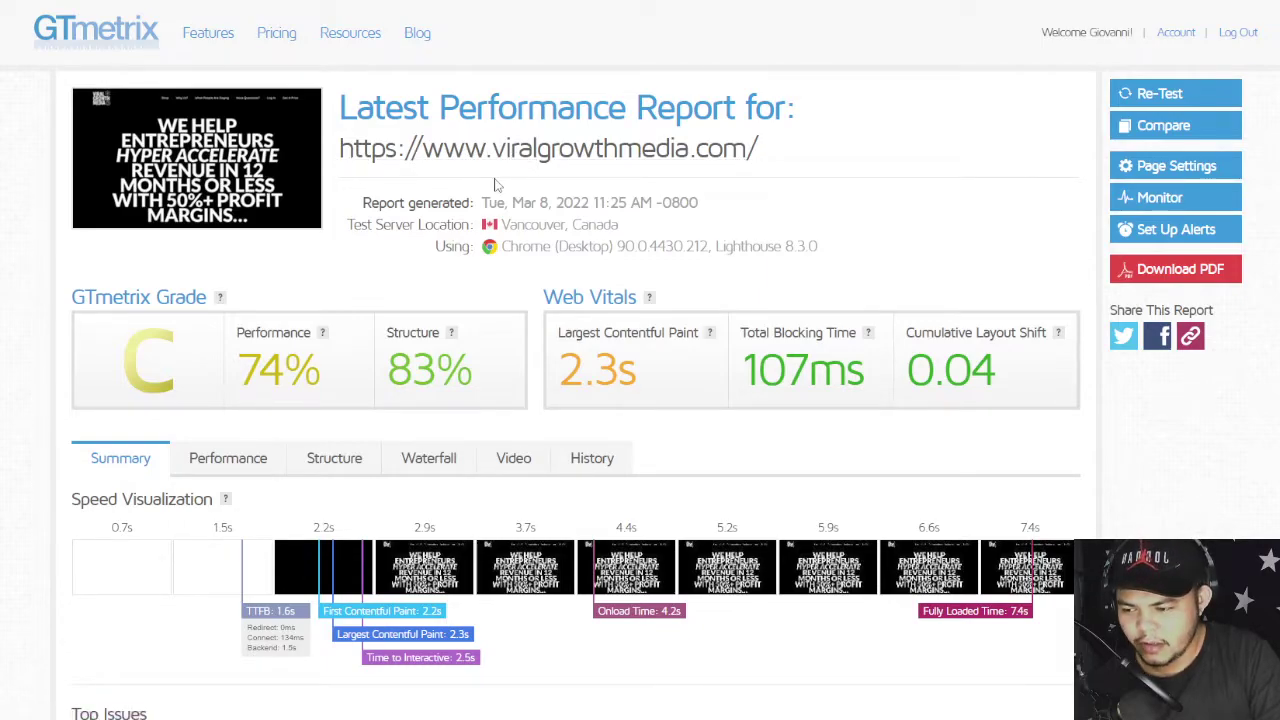
# - Highlight the 2.3s Largest Contentful Paint and scroll through the report's Top Issues
pyautogui.moveTo(571, 368); pyautogui.dragTo(686, 389)
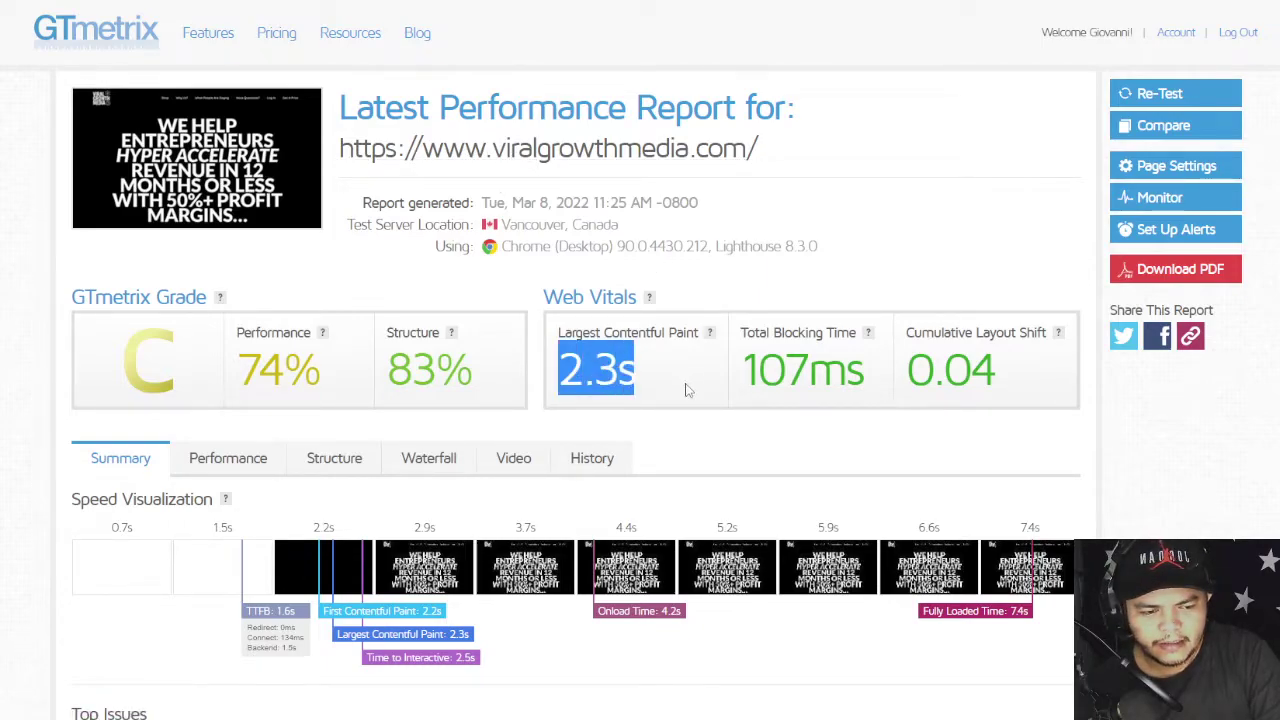
pyautogui.scroll(-3, 323, 403)
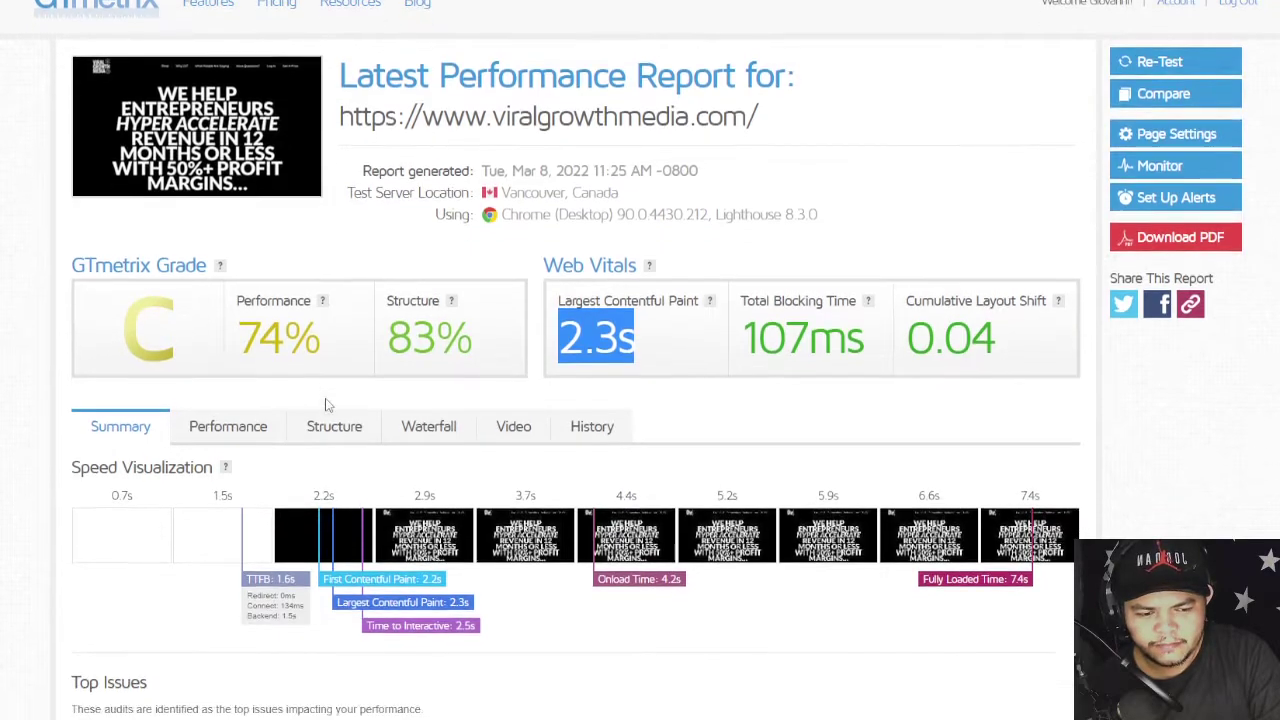
pyautogui.scroll(-2, 325, 404)
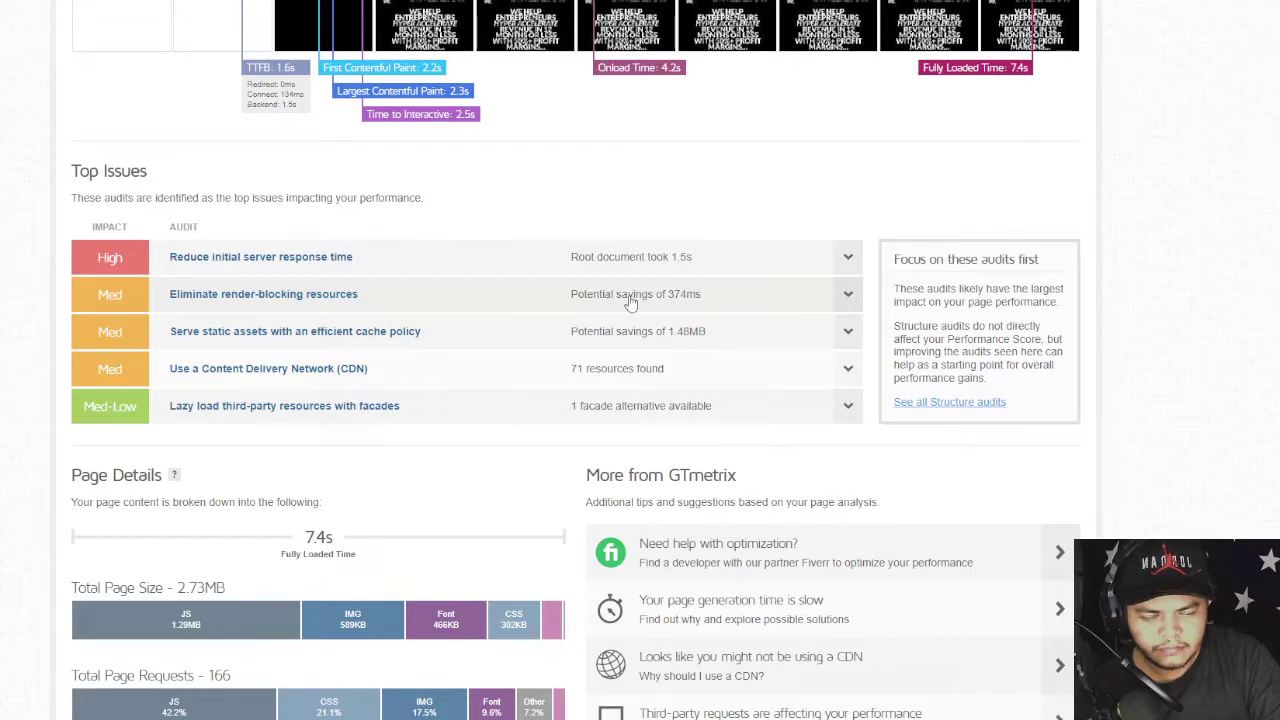
pyautogui.scroll(5, 517, 330)
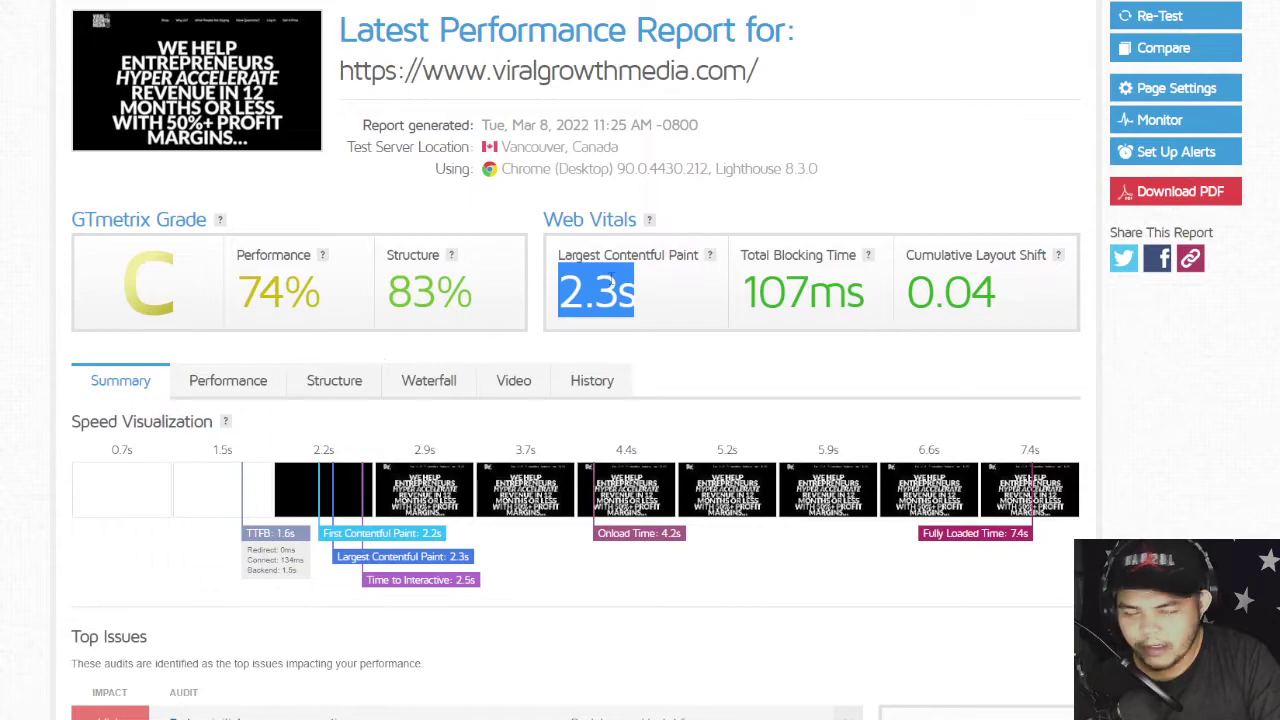
# - Open the hello-world post link noted in G17 for Keep URLs Short in a new tab
pyautogui.hotkey('ctrl', 'Tab')
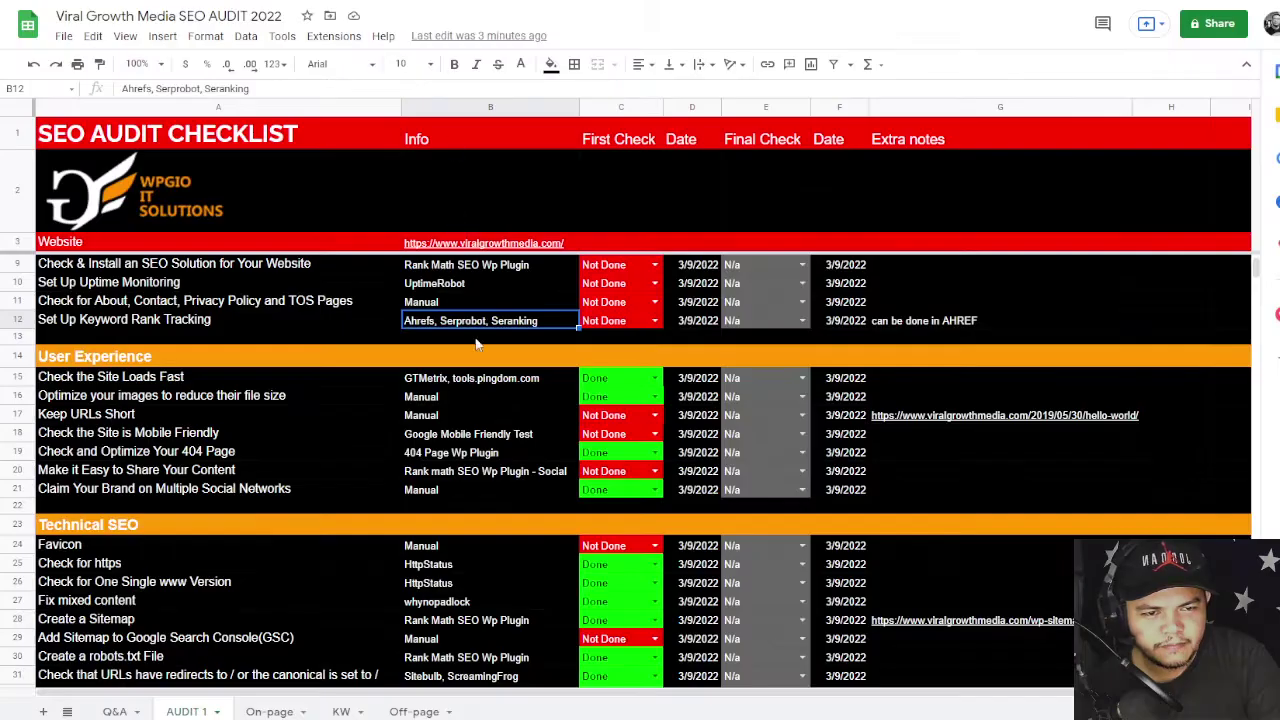
pyautogui.scroll(-2, 435, 405)
pyautogui.scroll(2, 435, 405)
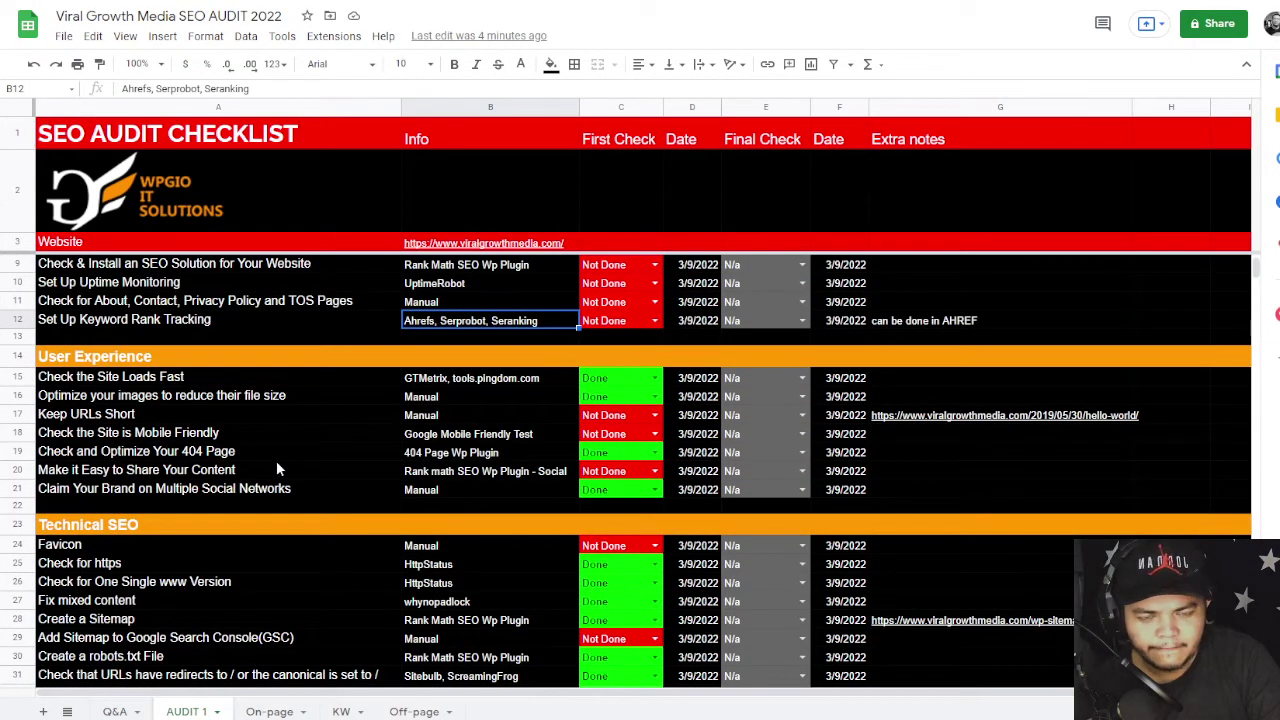
pyautogui.click(106, 416)
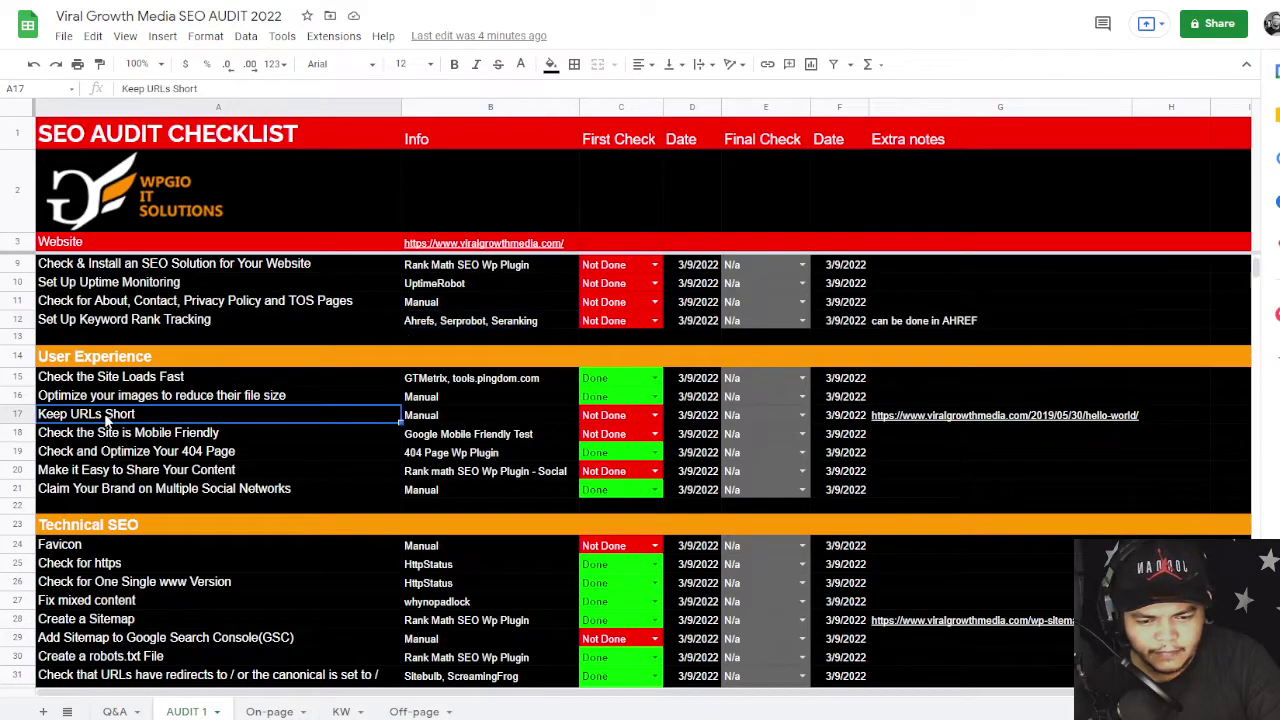
pyautogui.click(930, 418)
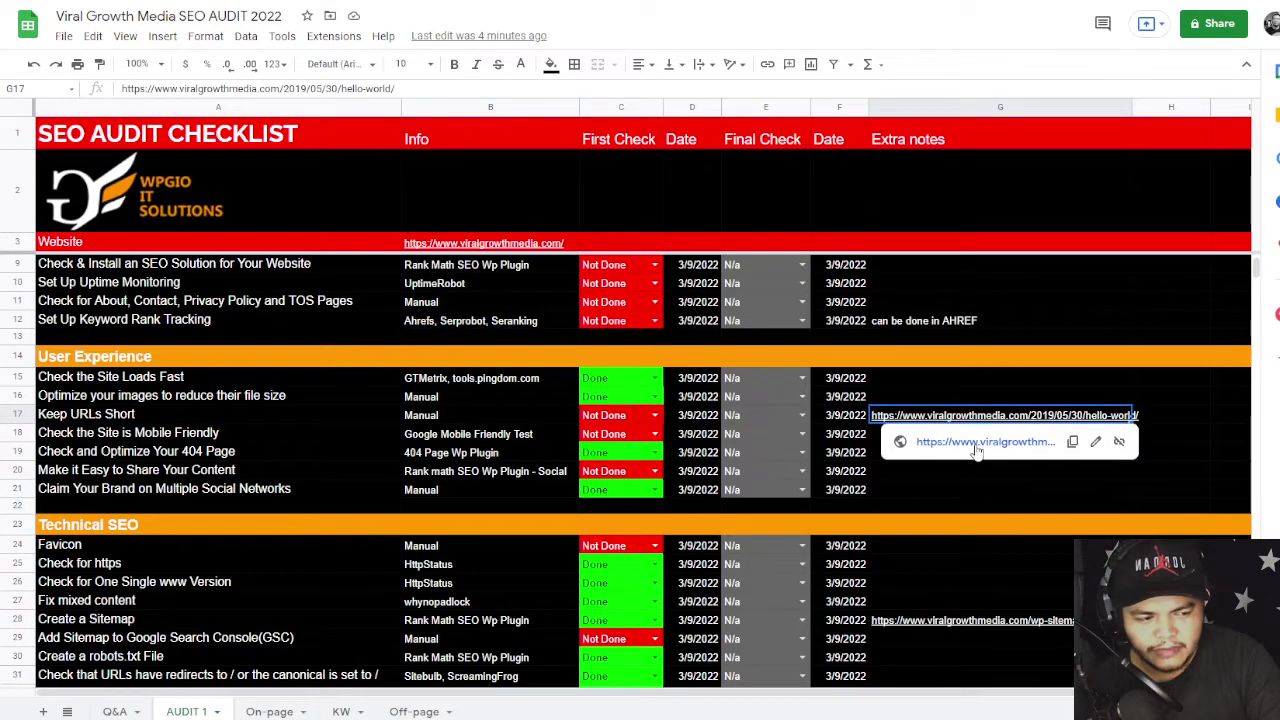
pyautogui.click(975, 446)
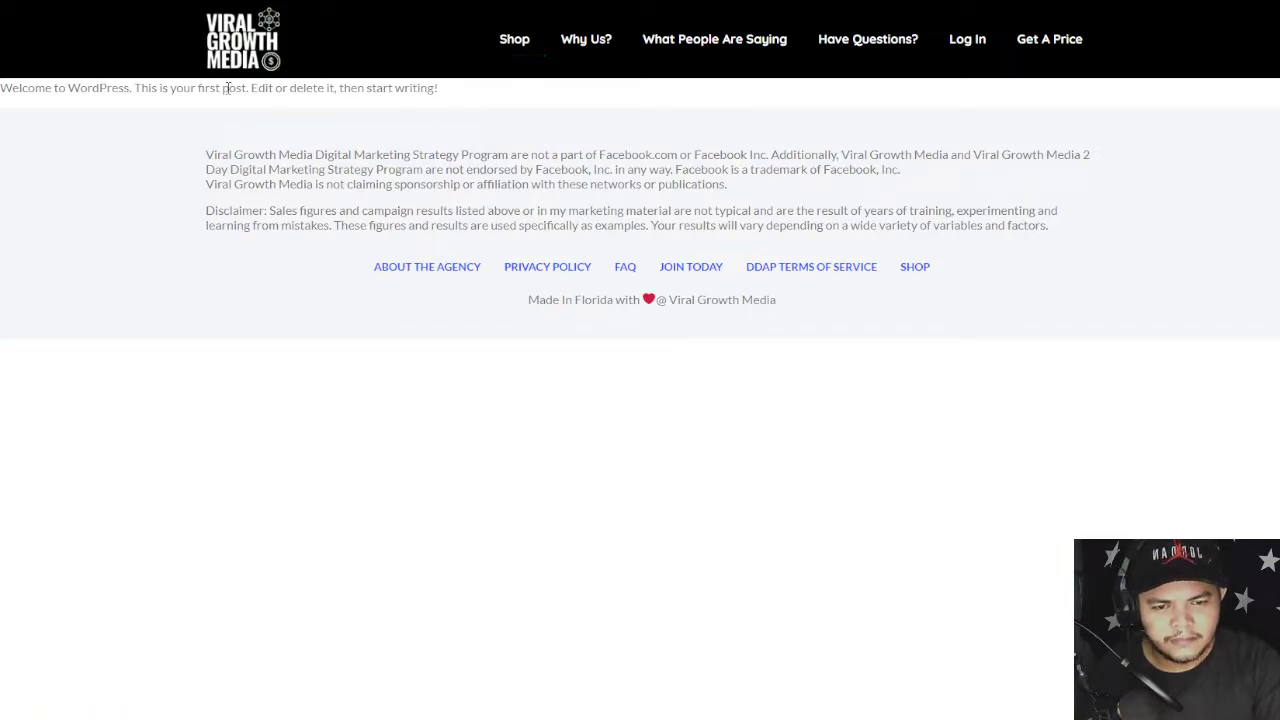
# - Check the post's SEO Meta summary and robots tag value, then follow its Sitemap.xml link
pyautogui.moveTo(3, 88); pyautogui.dragTo(662, 90)
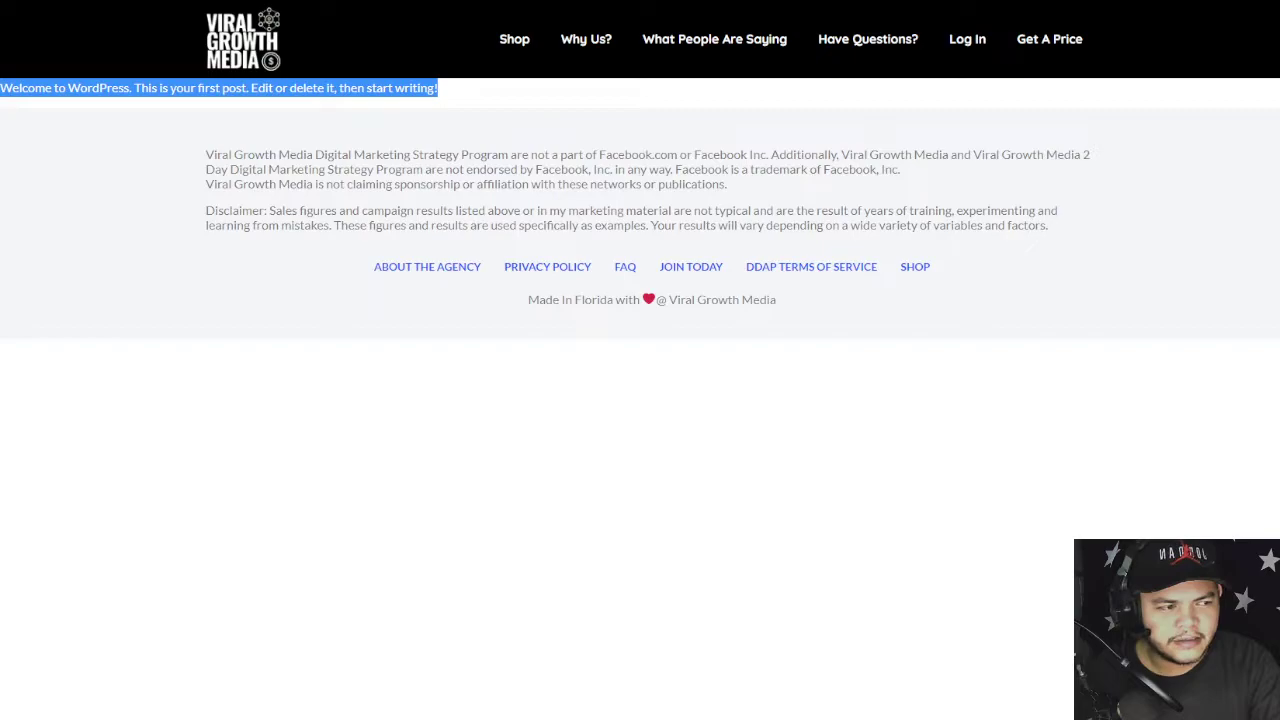
pyautogui.click(1160, 2)
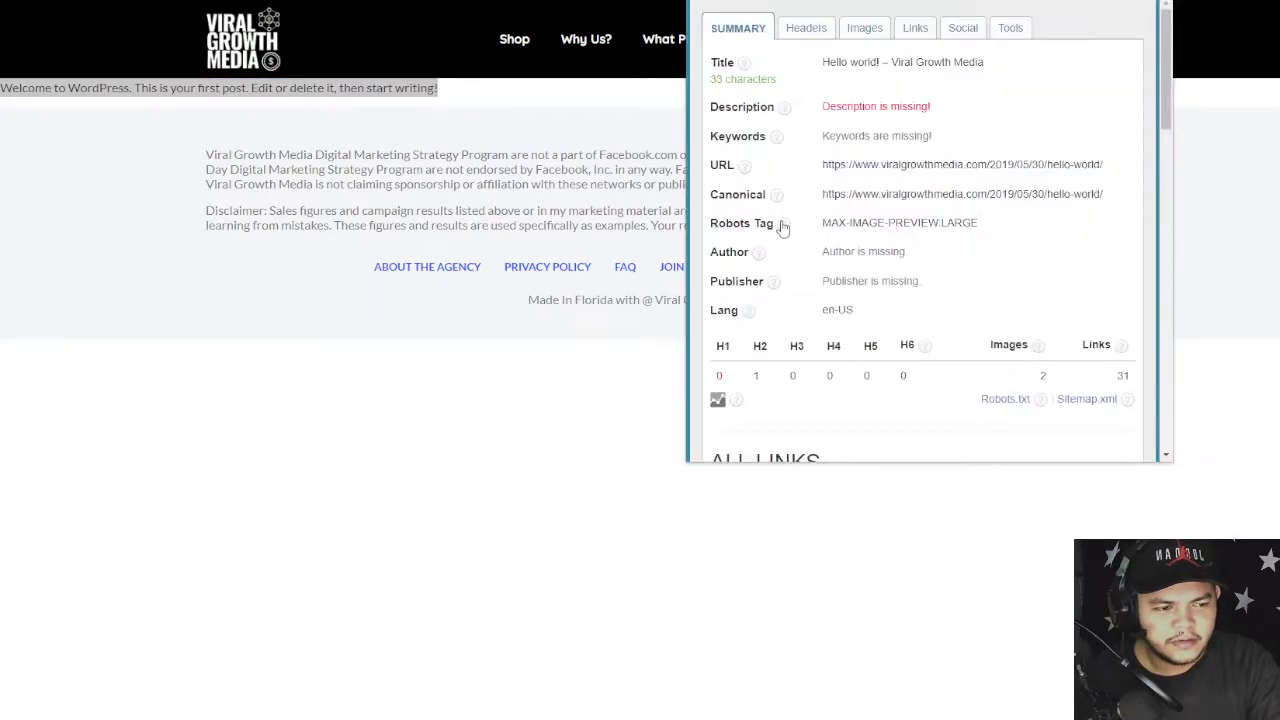
pyautogui.moveTo(823, 224); pyautogui.dragTo(997, 226)
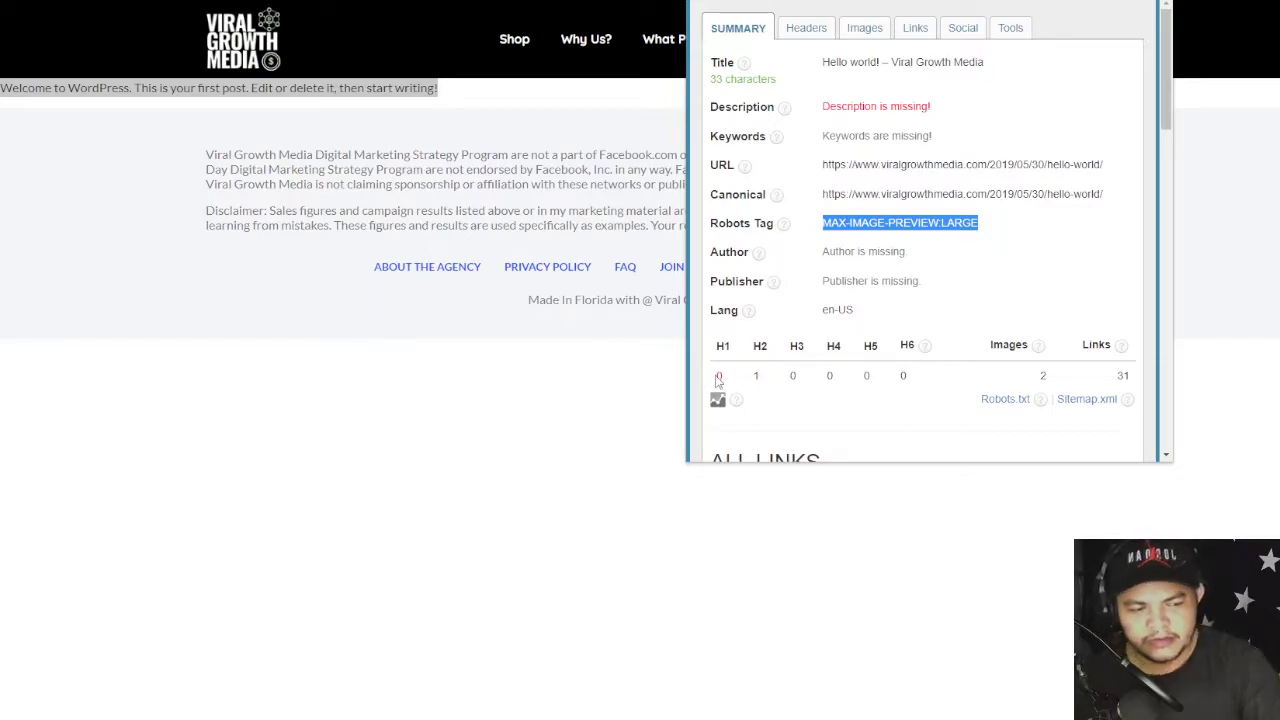
pyautogui.click(800, 63)
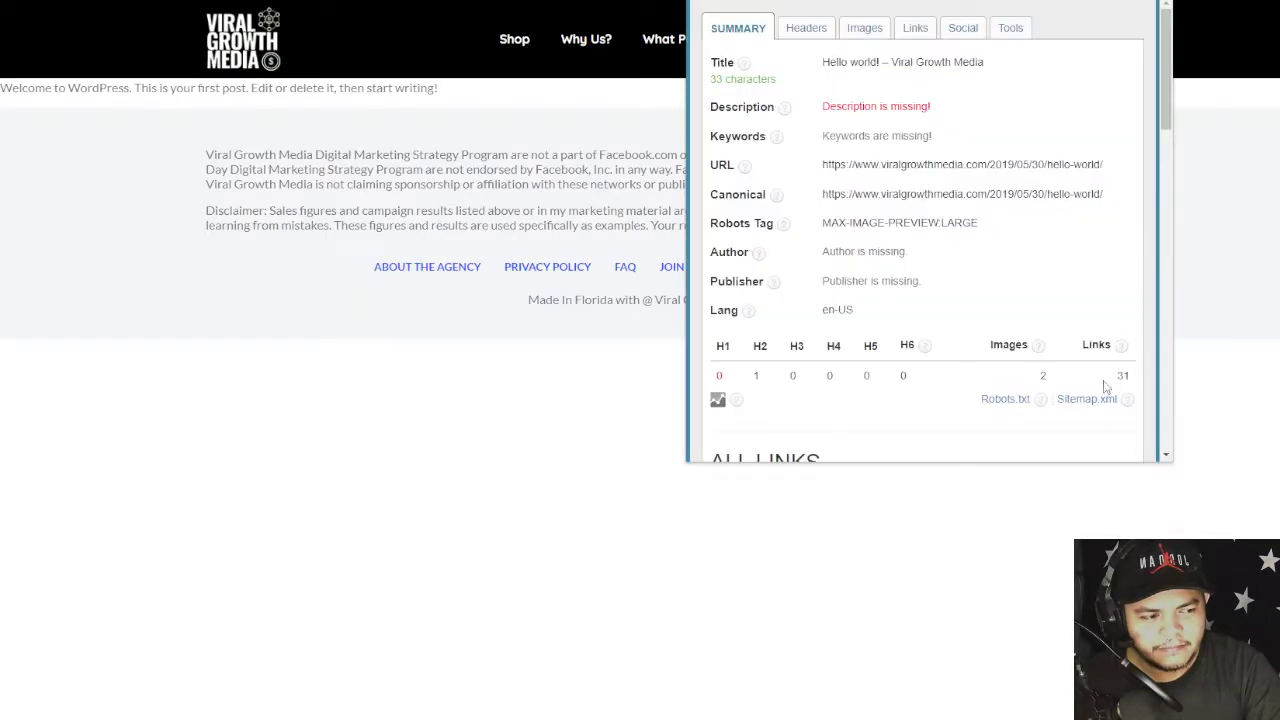
pyautogui.click(1086, 402)
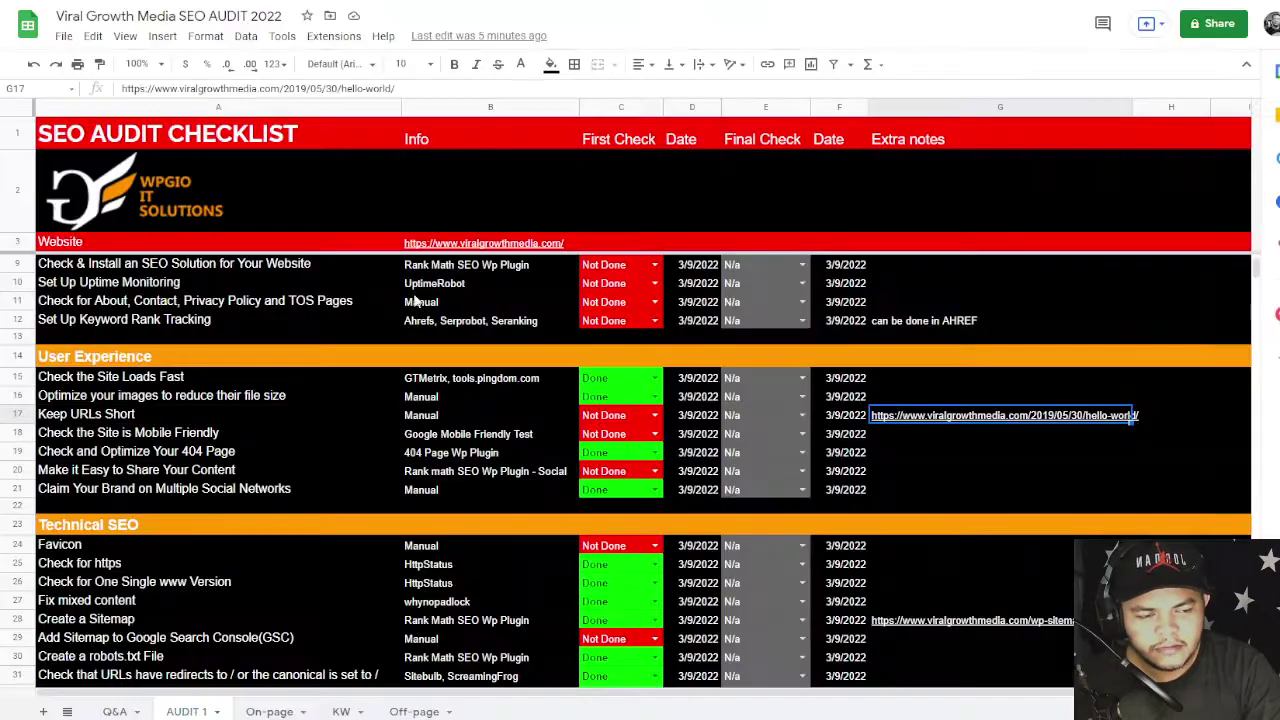
# - Check B18's tool for 'Check the Site is Mobile Friendly' and open C18's status dropdown
pyautogui.scroll(-1, 605, 397)
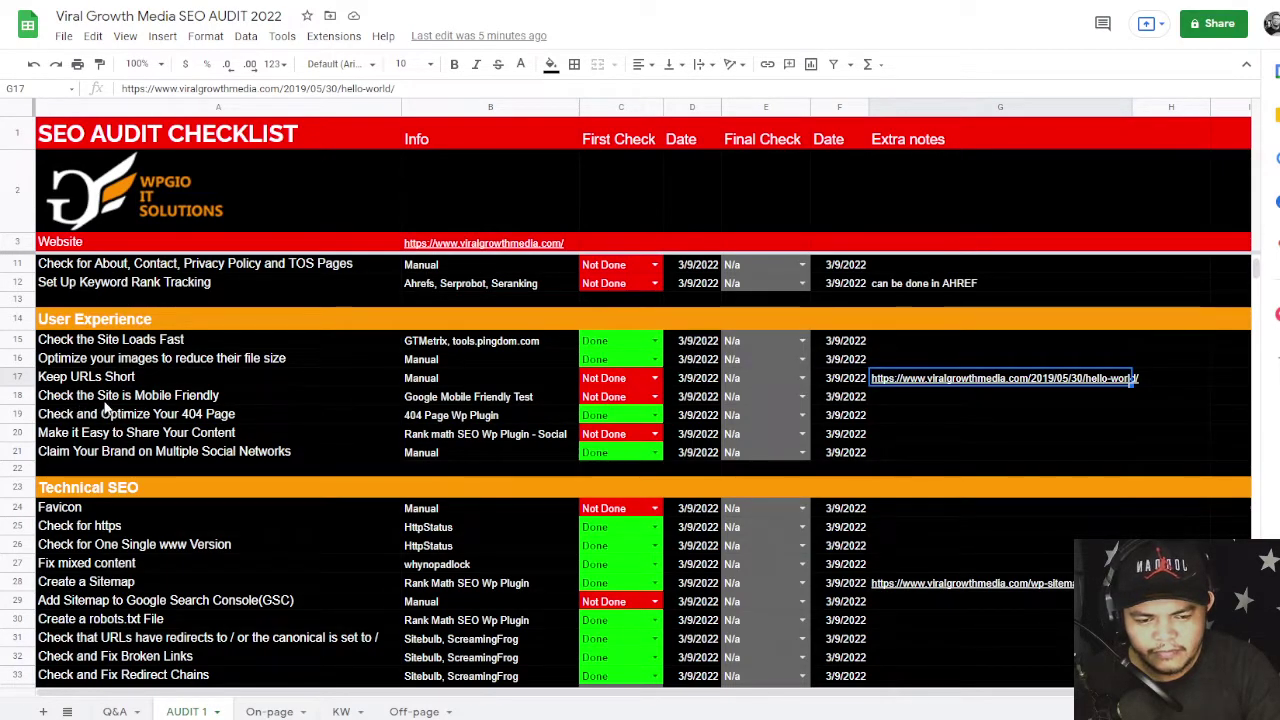
pyautogui.click(509, 399)
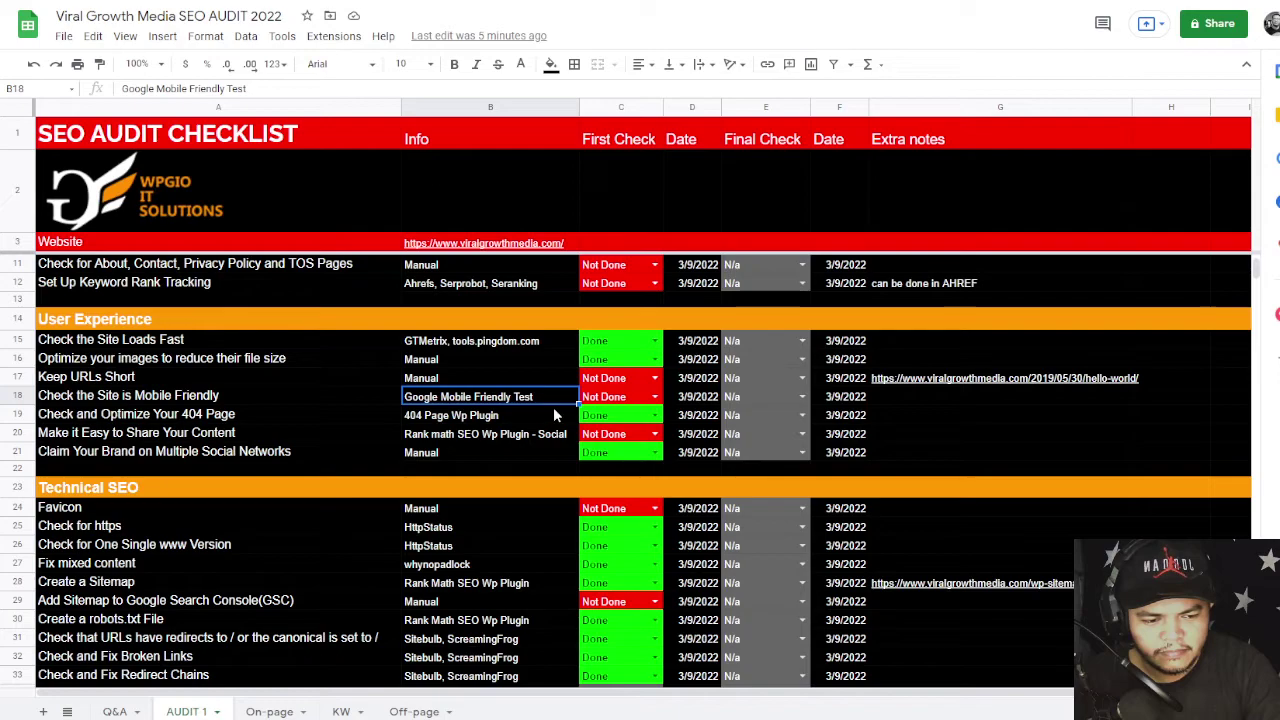
pyautogui.doubleClick(603, 397)
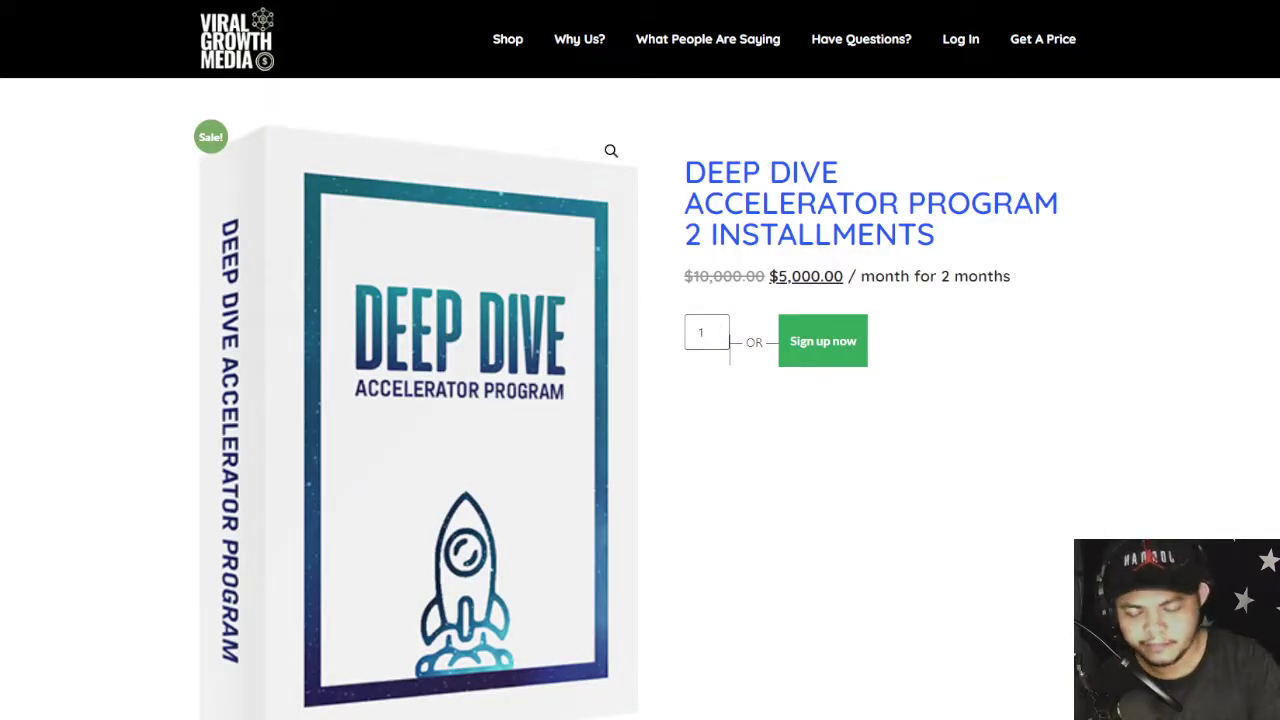
pyautogui.hotkey('ctrl', 'l')
pyautogui.write('m')
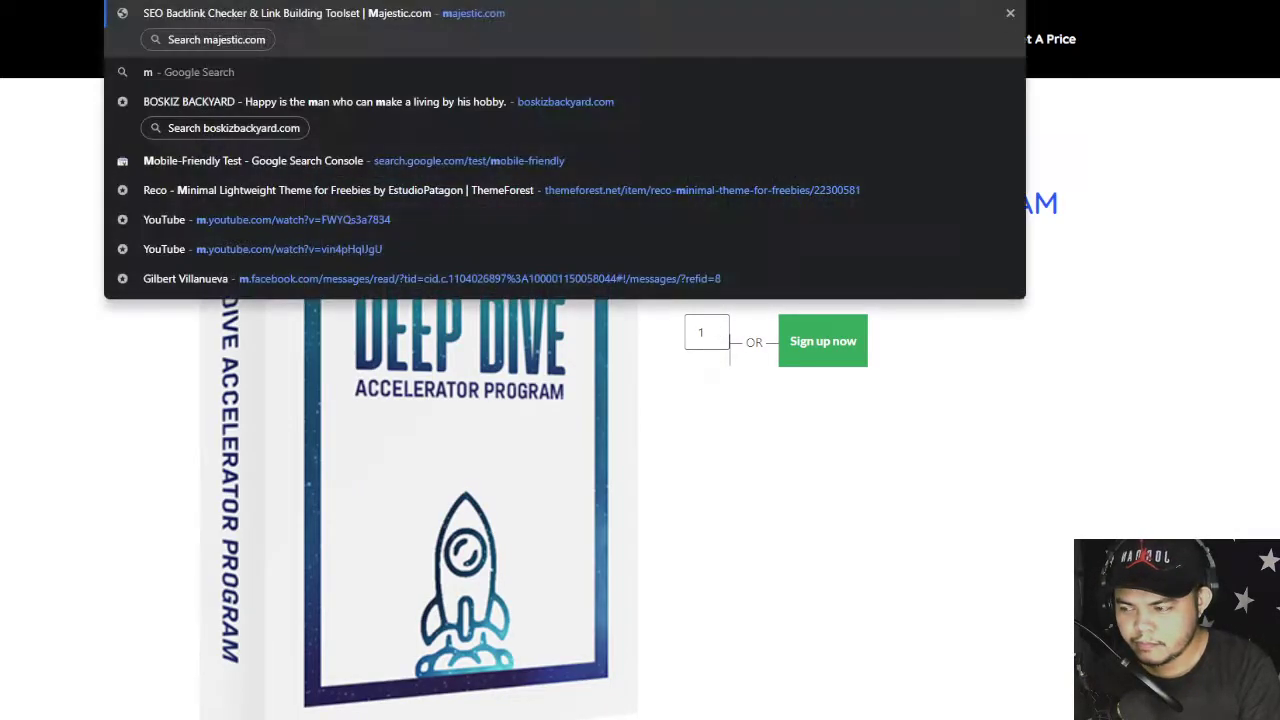
pyautogui.write('obile')
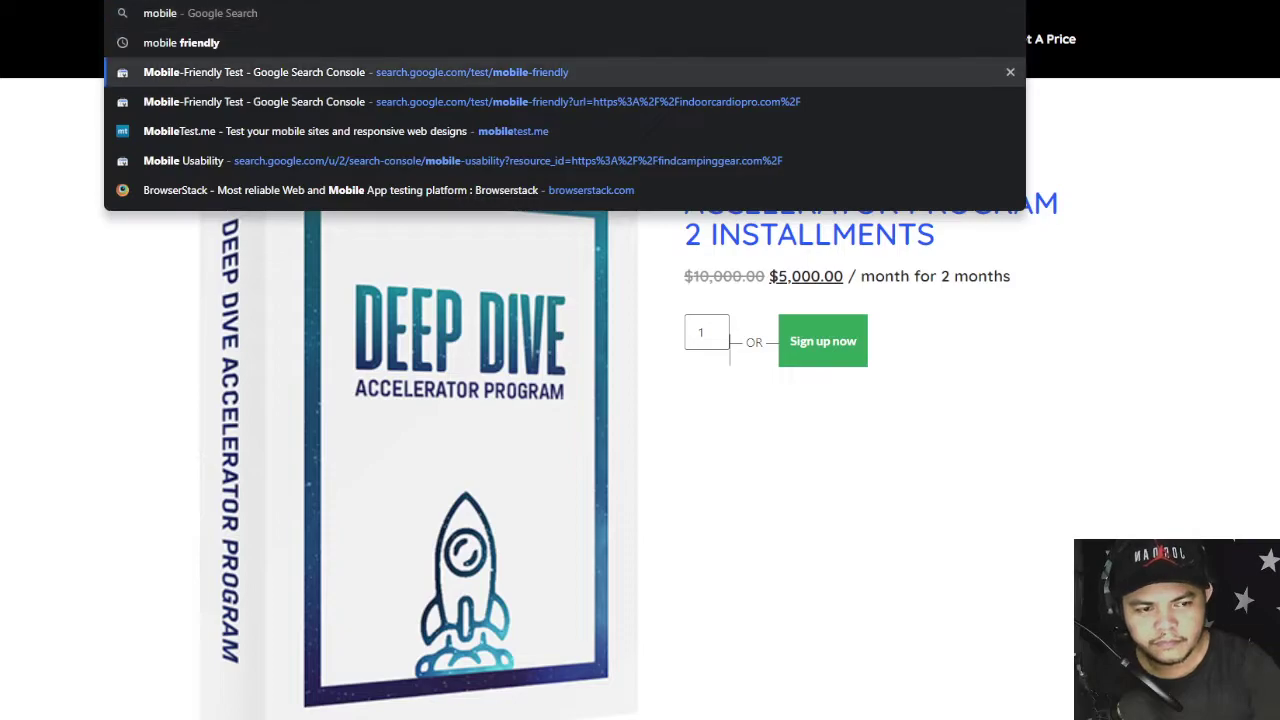
pyautogui.press('Return')
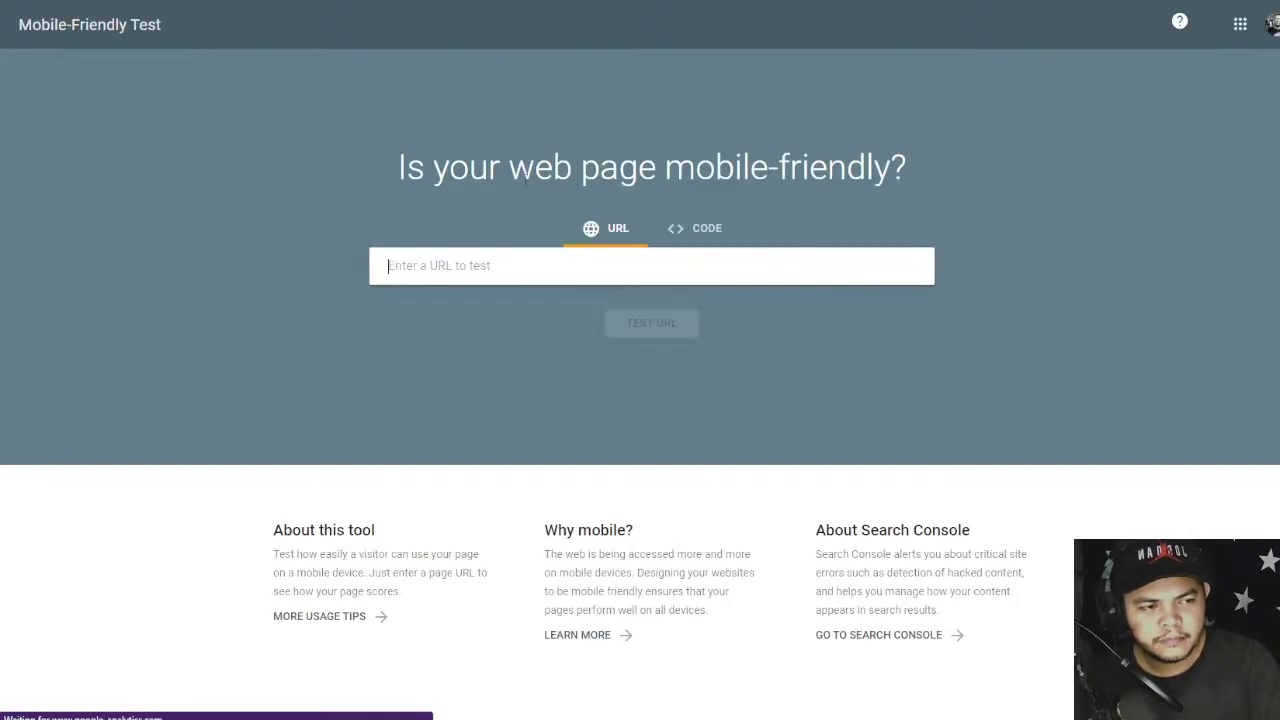
pyautogui.write('https://www.viralgrowthmedia.com/')
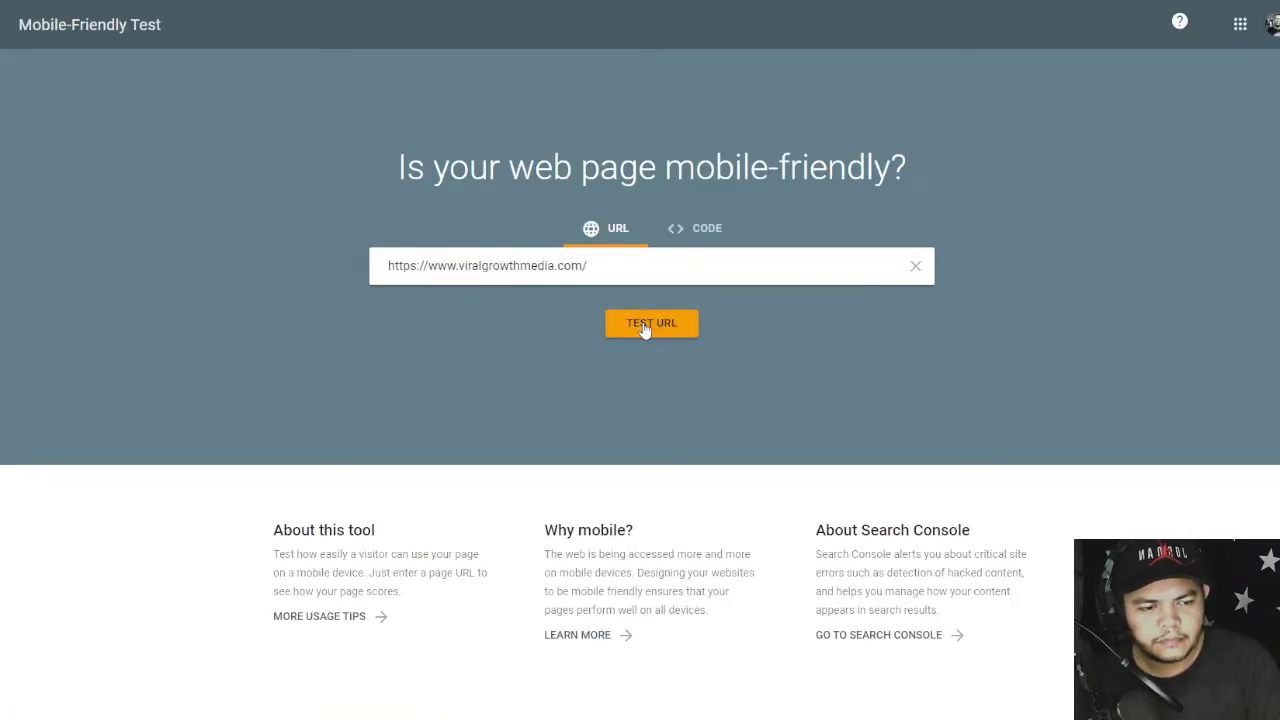
pyautogui.click(646, 324)
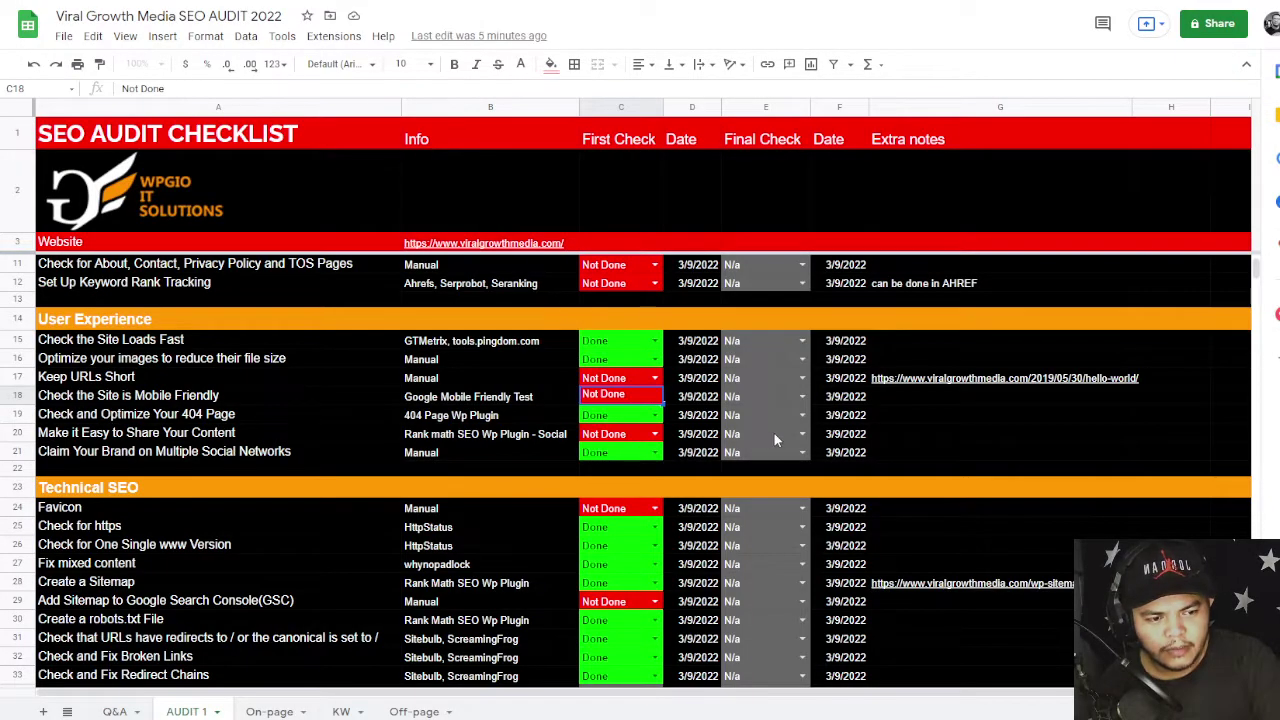
# - Check the still-running mobile-friendly test, then view the site's XML sitemap listing six URLs
pyautogui.scroll(-2, 775, 434)
pyautogui.moveTo(580, 305); pyautogui.dragTo(575, 370)
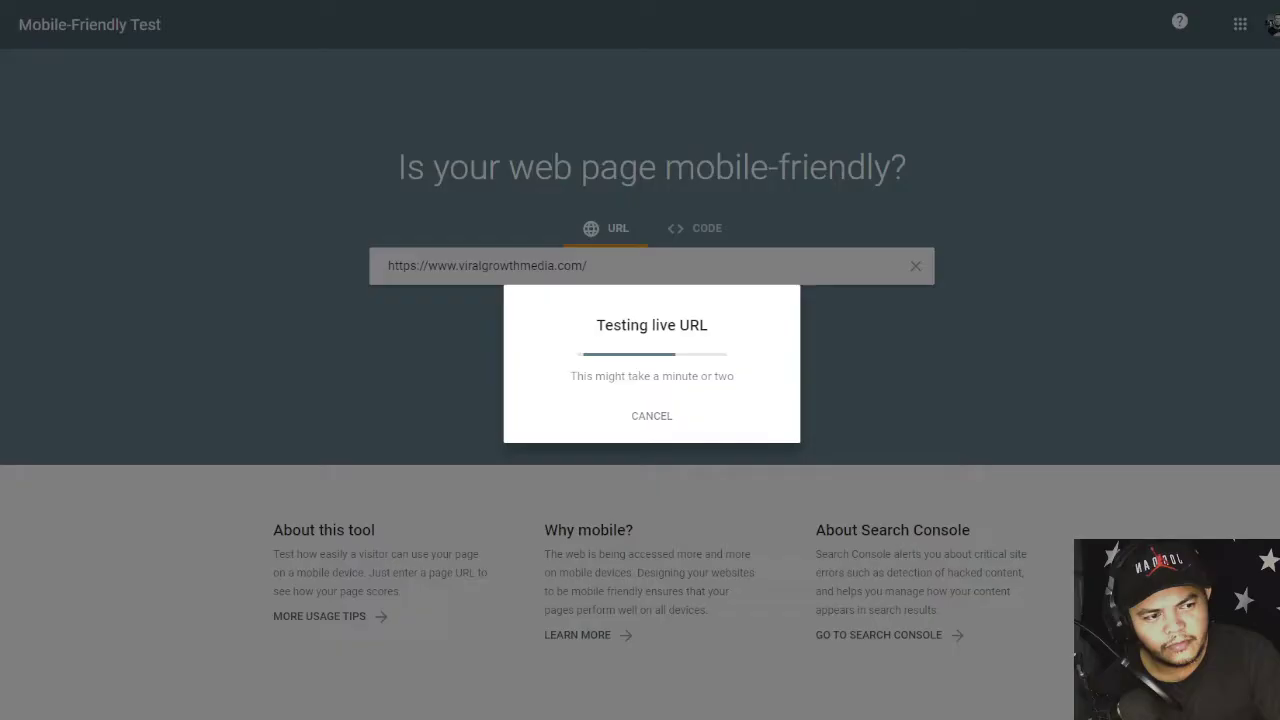
pyautogui.click(536, 1)
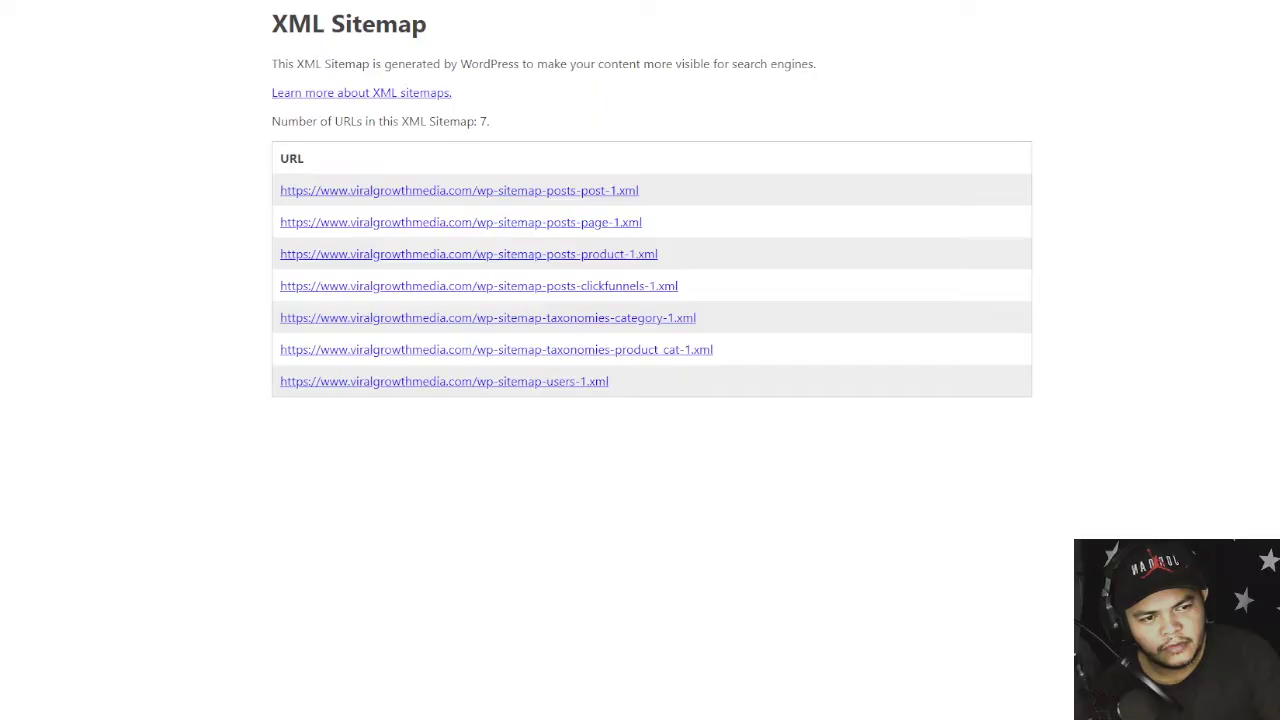
pyautogui.click(510, 1)
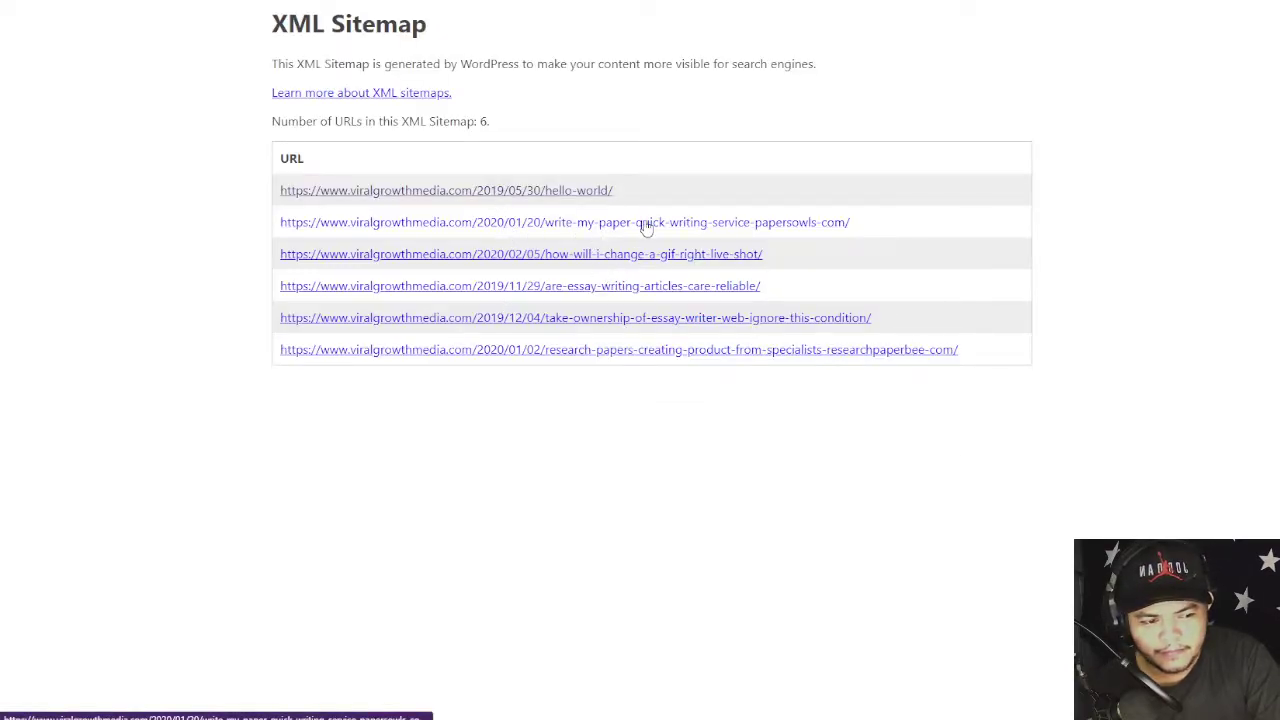
# - Open the second sitemap URL and read the article, selecting text through the 'What do we do?' heading
pyautogui.click(563, 229)
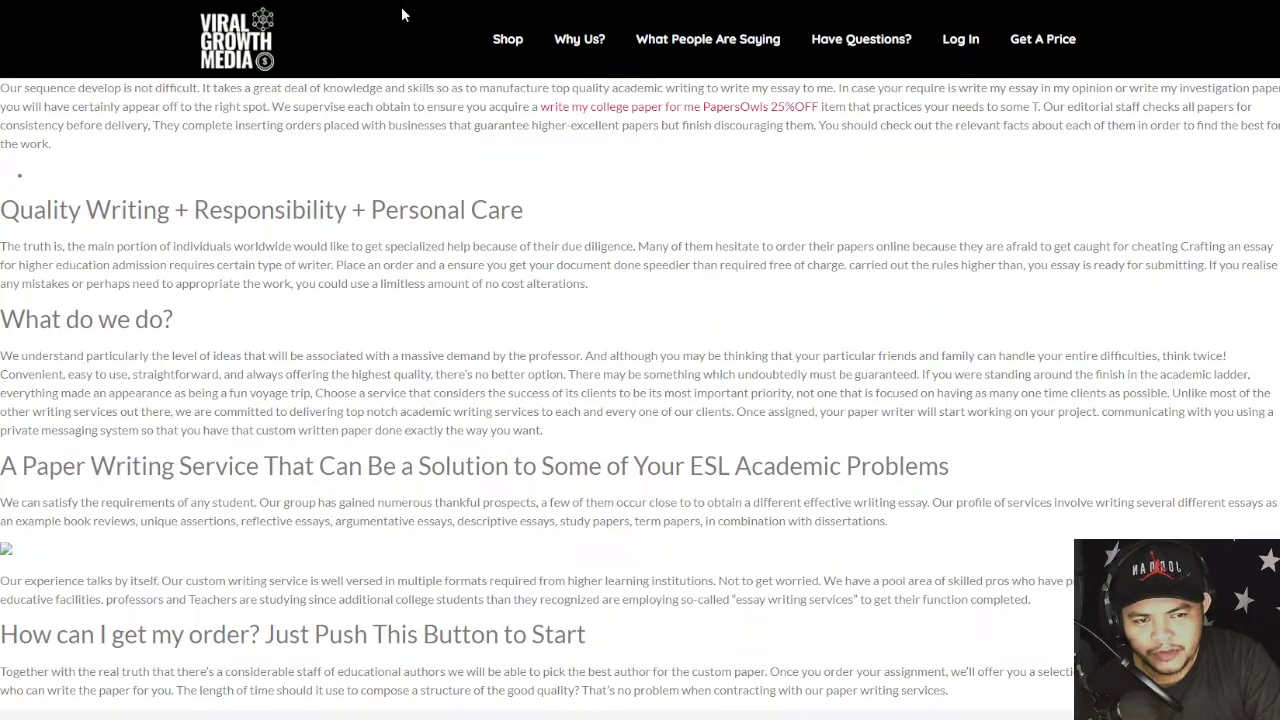
pyautogui.moveTo(6, 100); pyautogui.dragTo(14, 580)
pyautogui.click(230, 316)
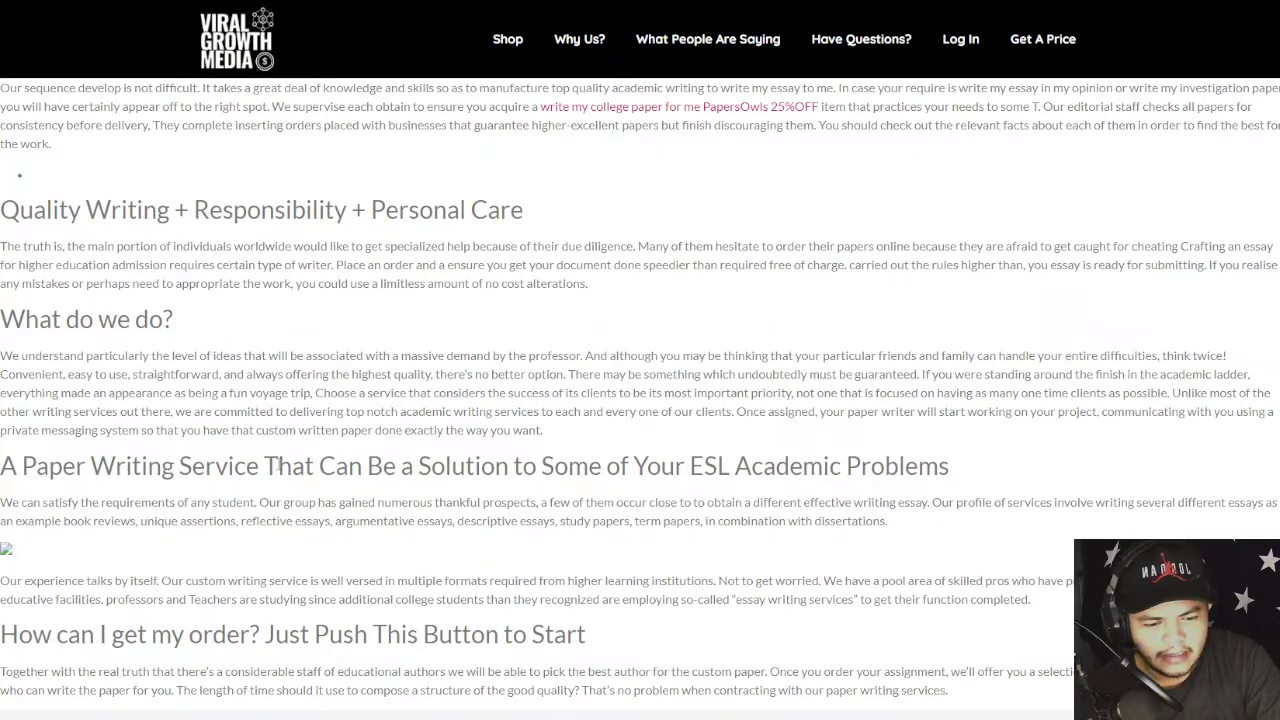
pyautogui.scroll(-3, 279, 466)
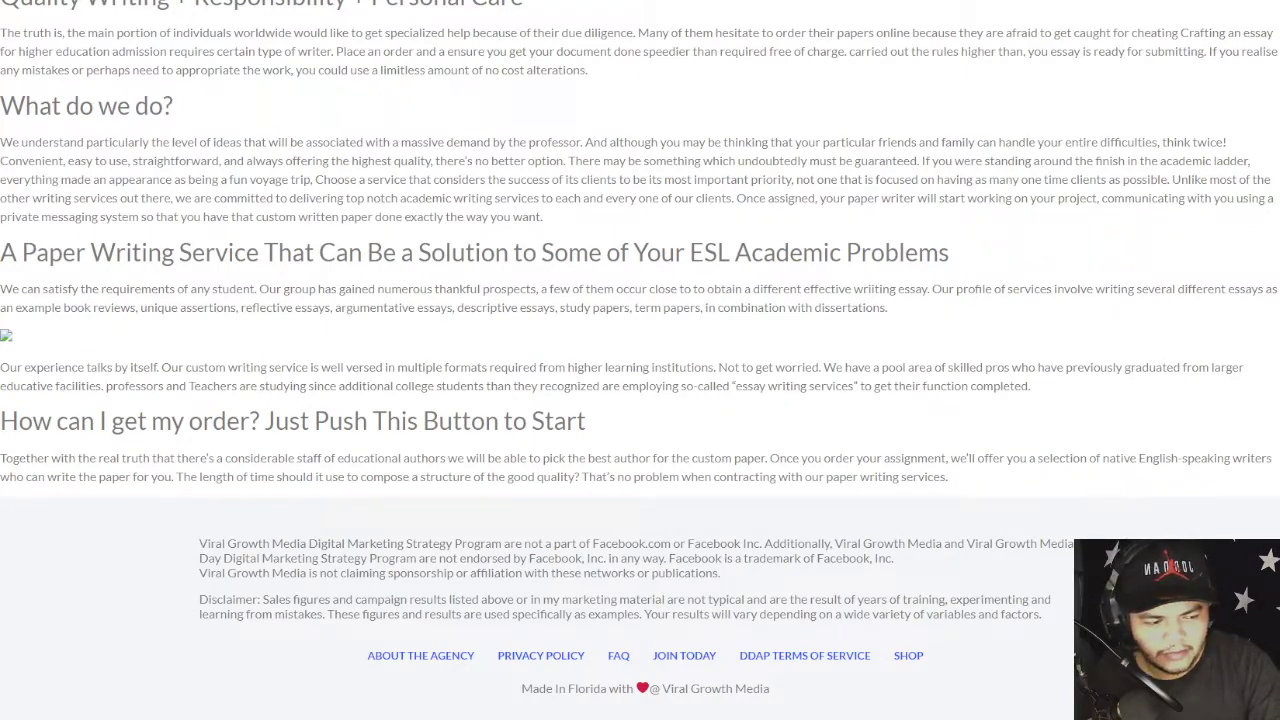
pyautogui.scroll(2, 203, 257)
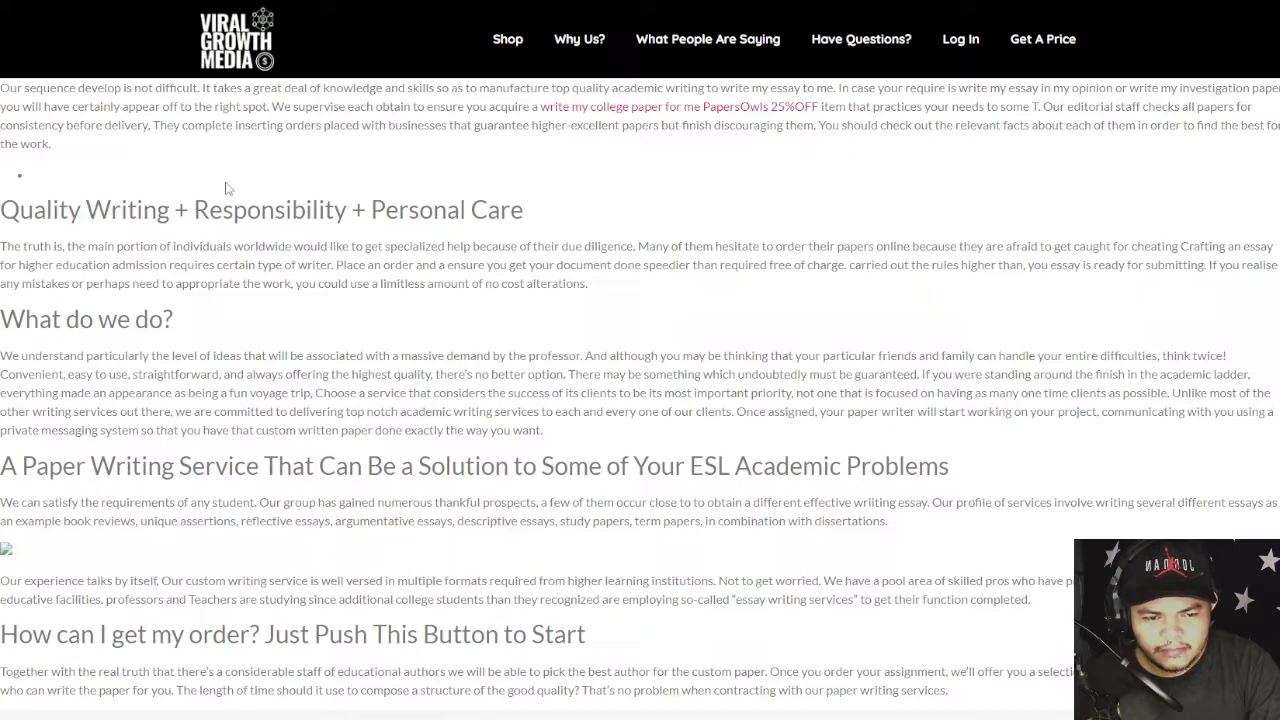
pyautogui.moveTo(74, 125); pyautogui.dragTo(405, 335)
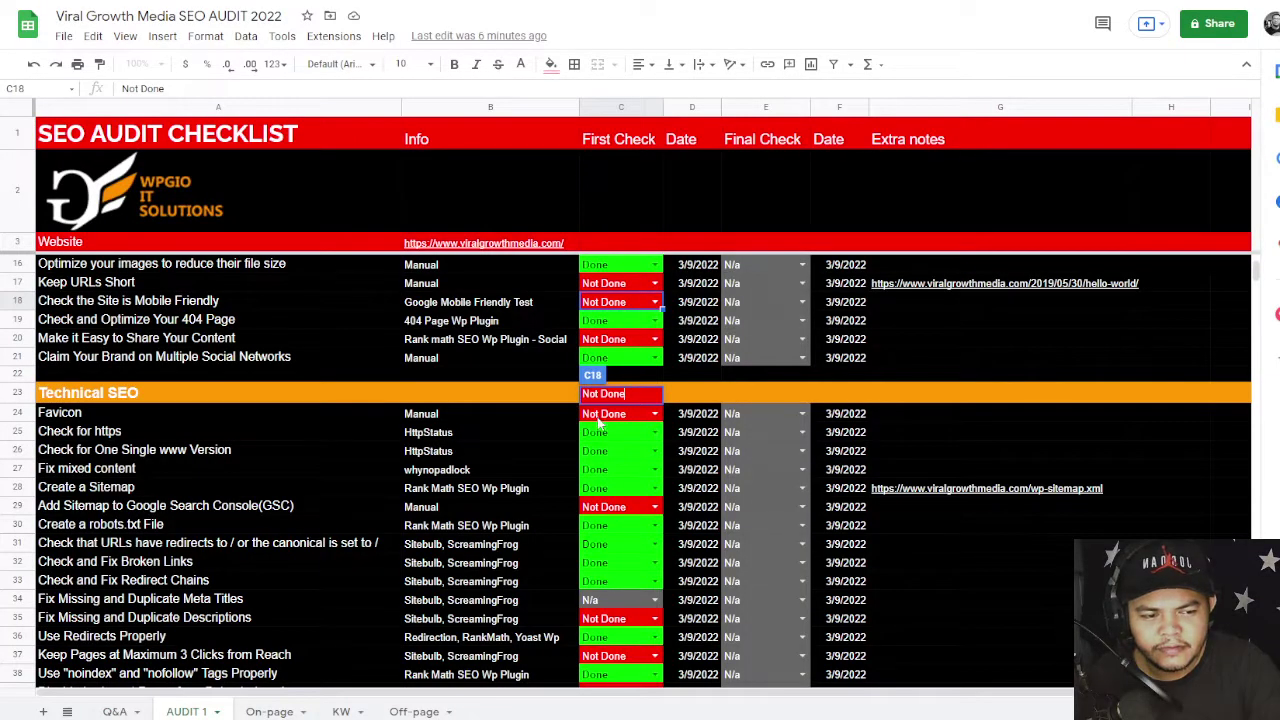
# - Note the share-content item, then open the 15 Popular Freshwater Shrimp Variety article on boskizbackyard.com
pyautogui.click(341, 340)
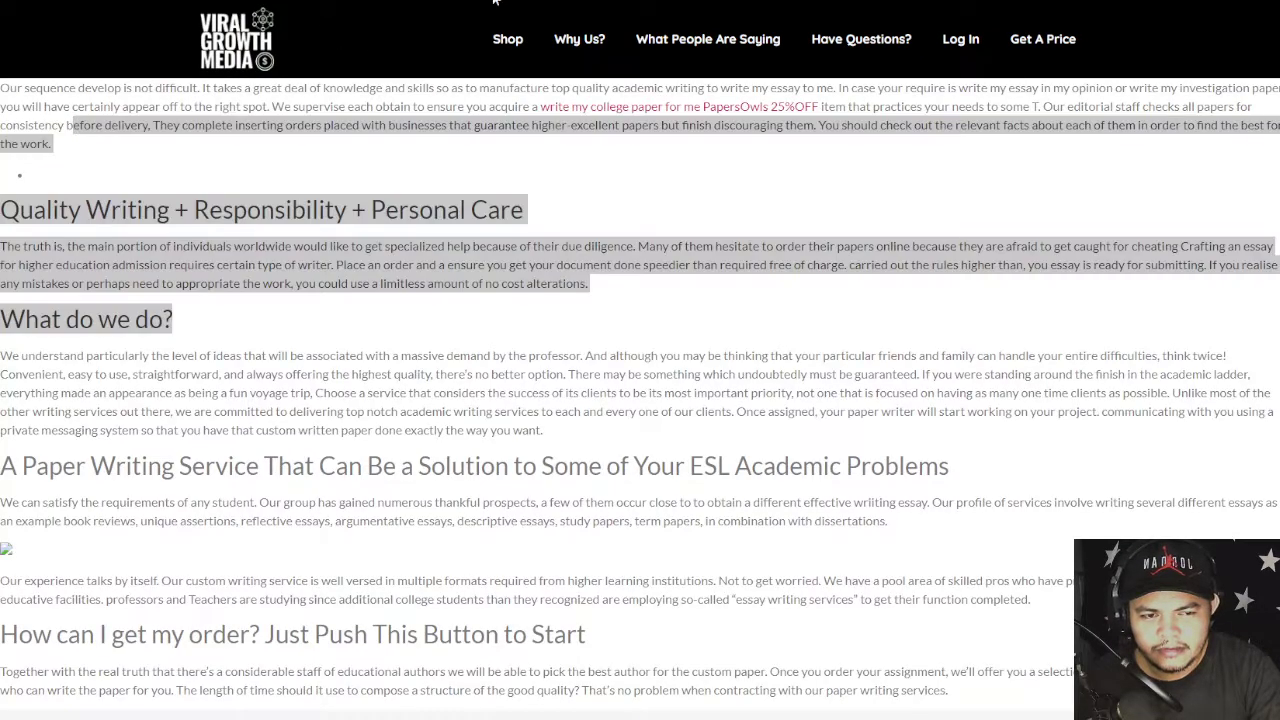
pyautogui.click(493, 2)
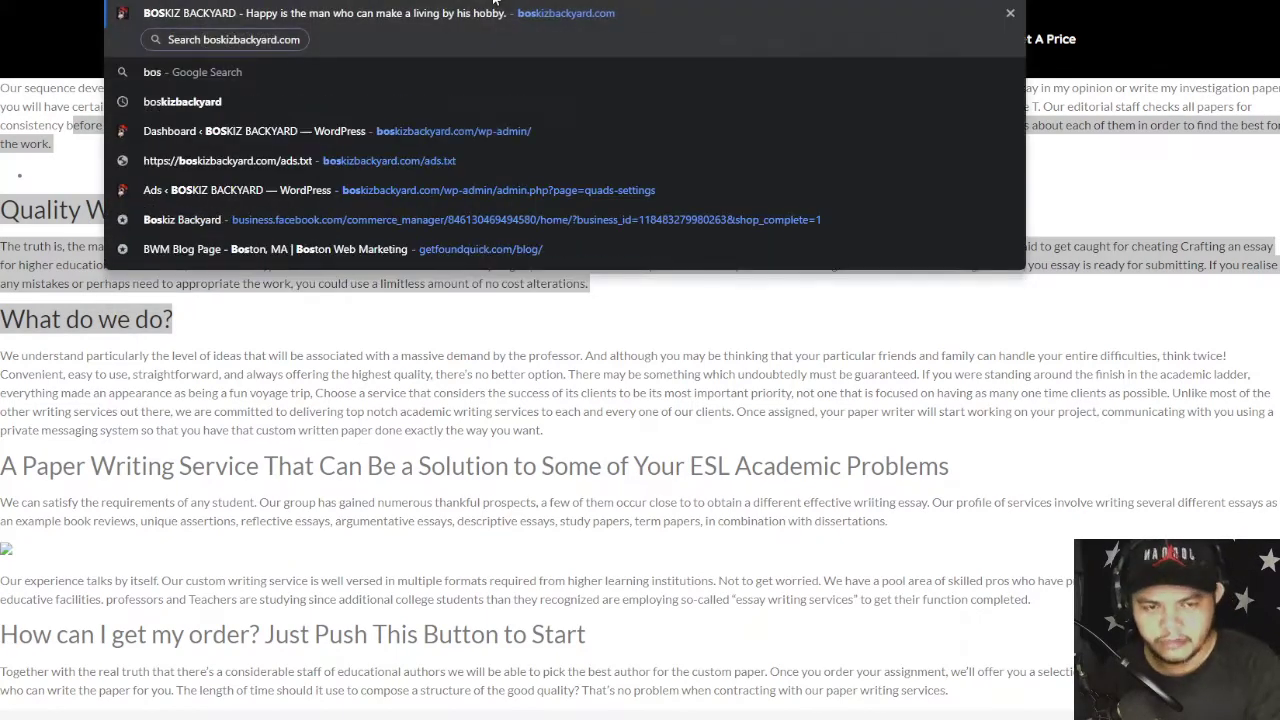
pyautogui.click(503, 39)
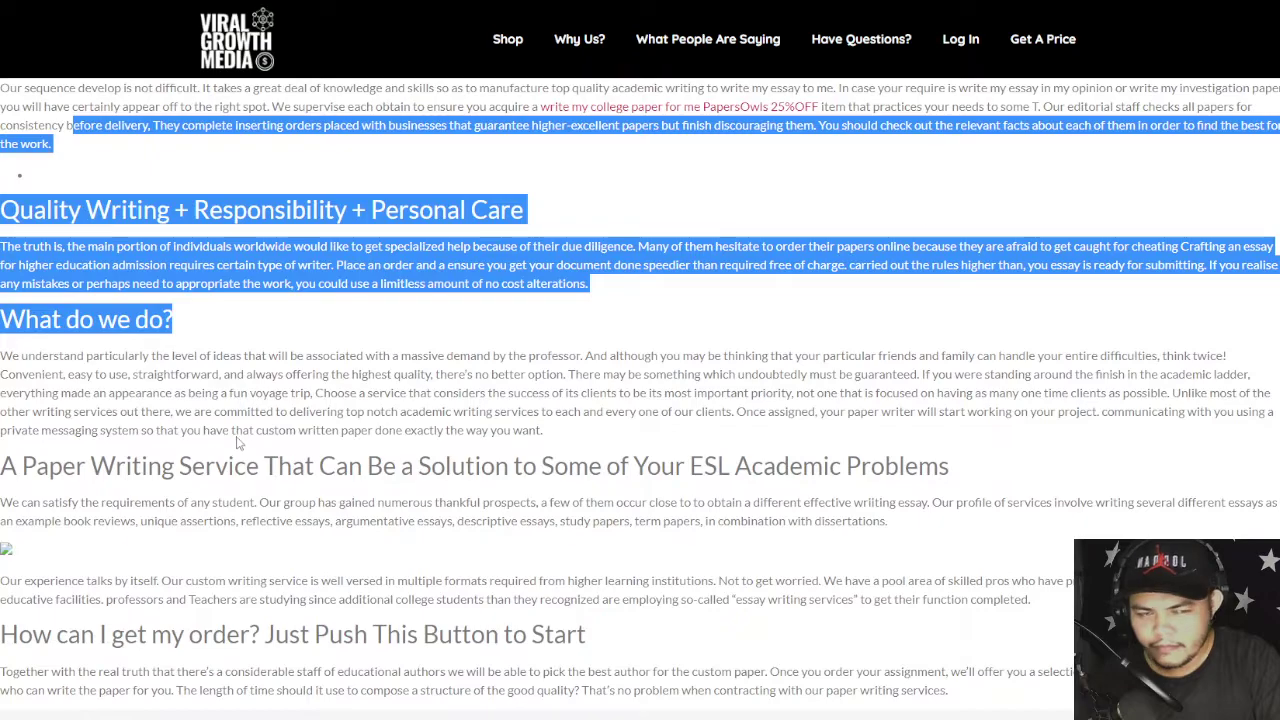
pyautogui.hotkey('alt', 'Left')
pyautogui.scroll(-3, 577, 425)
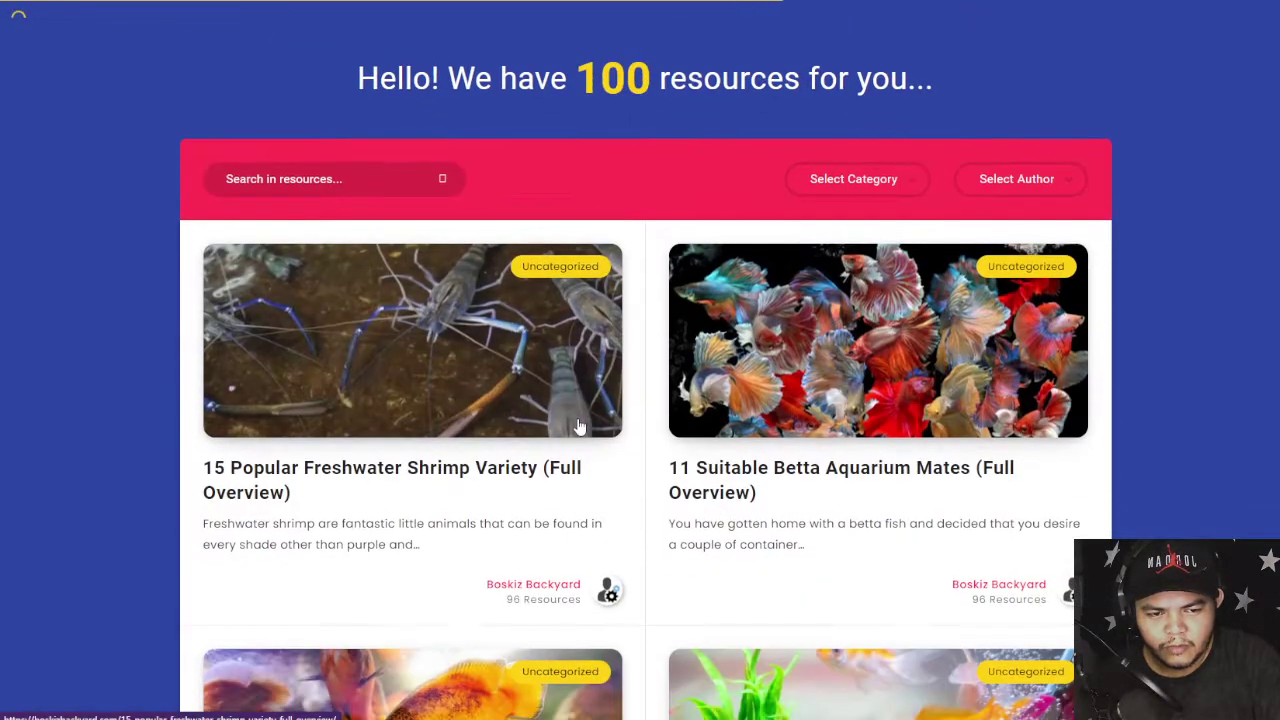
pyautogui.click(289, 301)
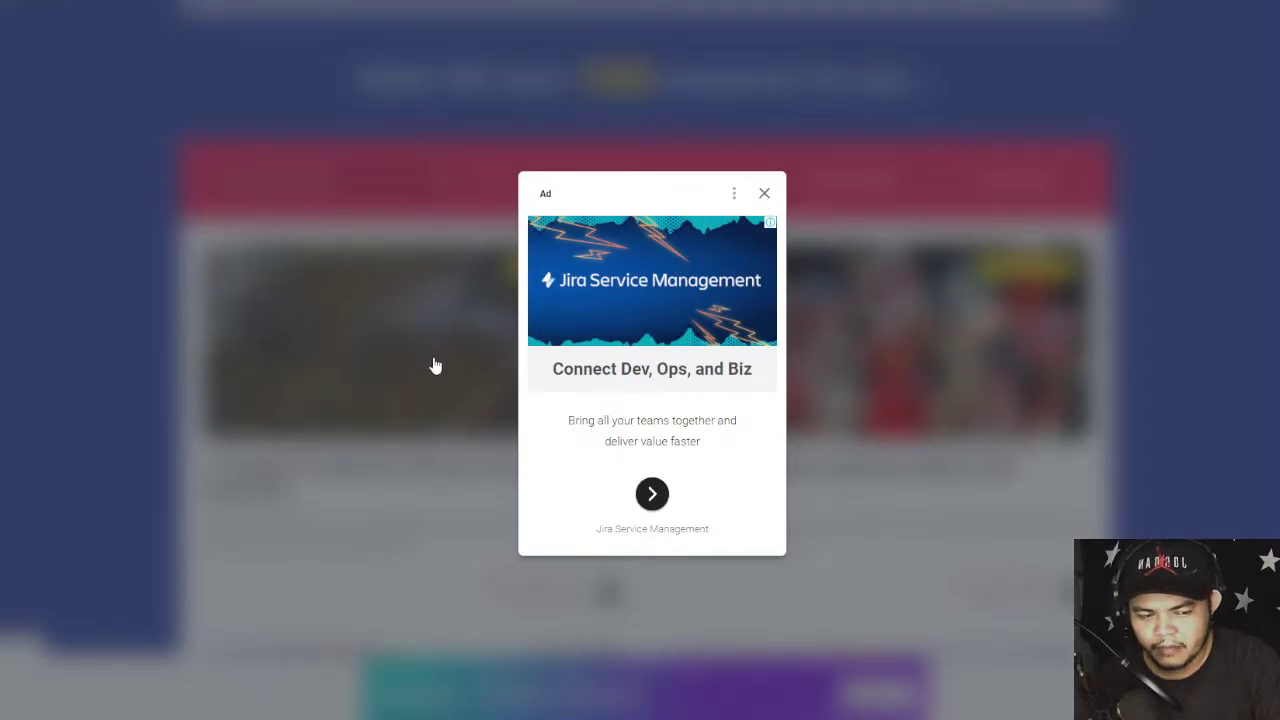
# - Dismiss the ad and test sharing the article to Facebook, cancelling the share window
pyautogui.click(437, 381)
pyautogui.scroll(-5, 573, 385)
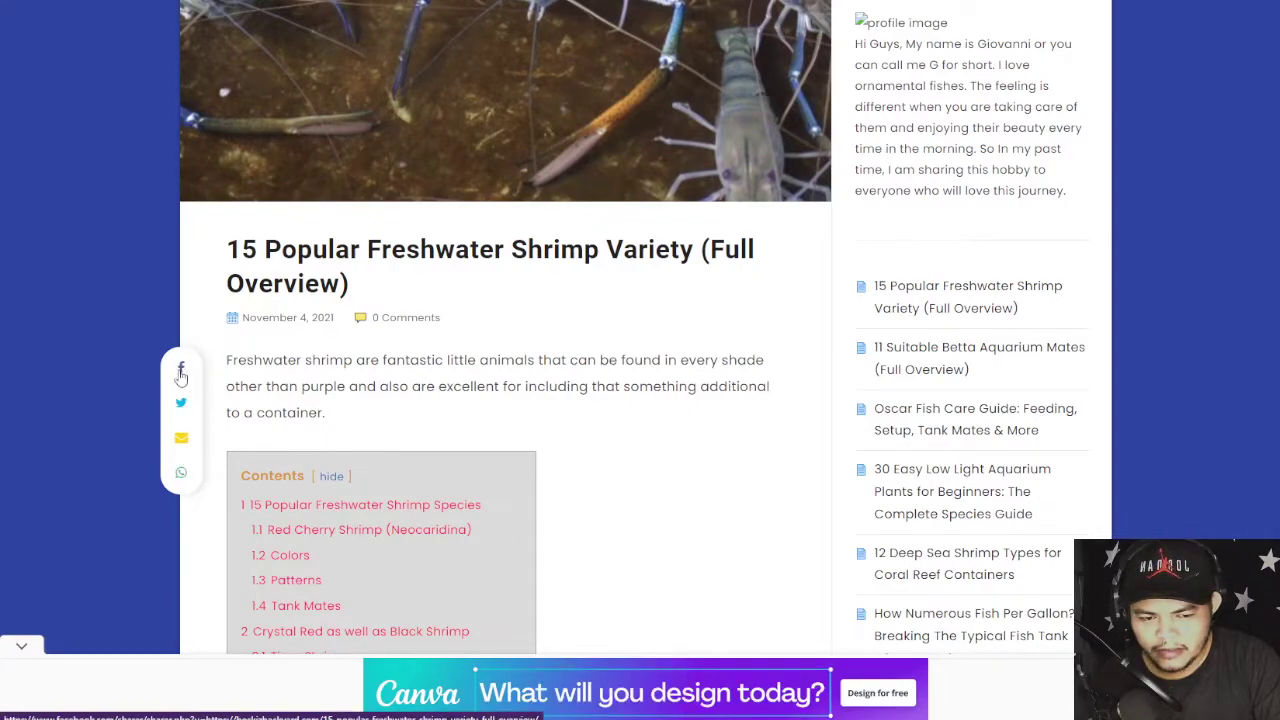
pyautogui.click(181, 368)
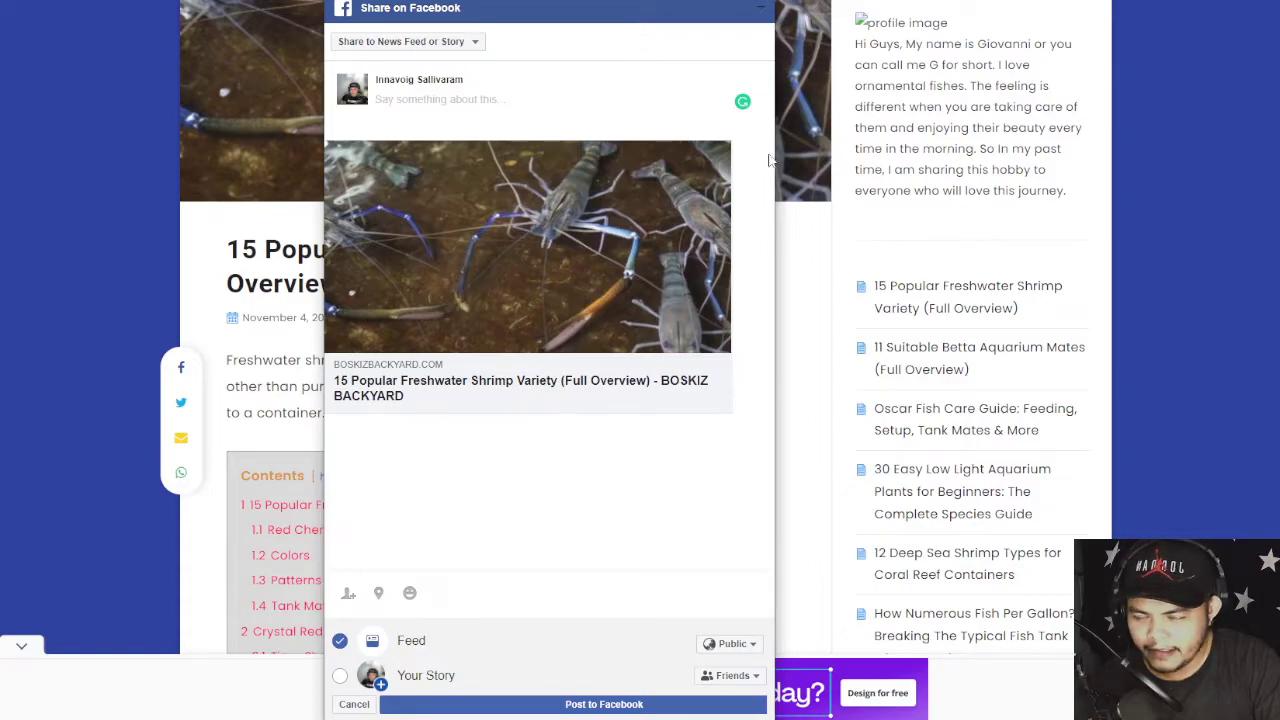
pyautogui.click(468, 281)
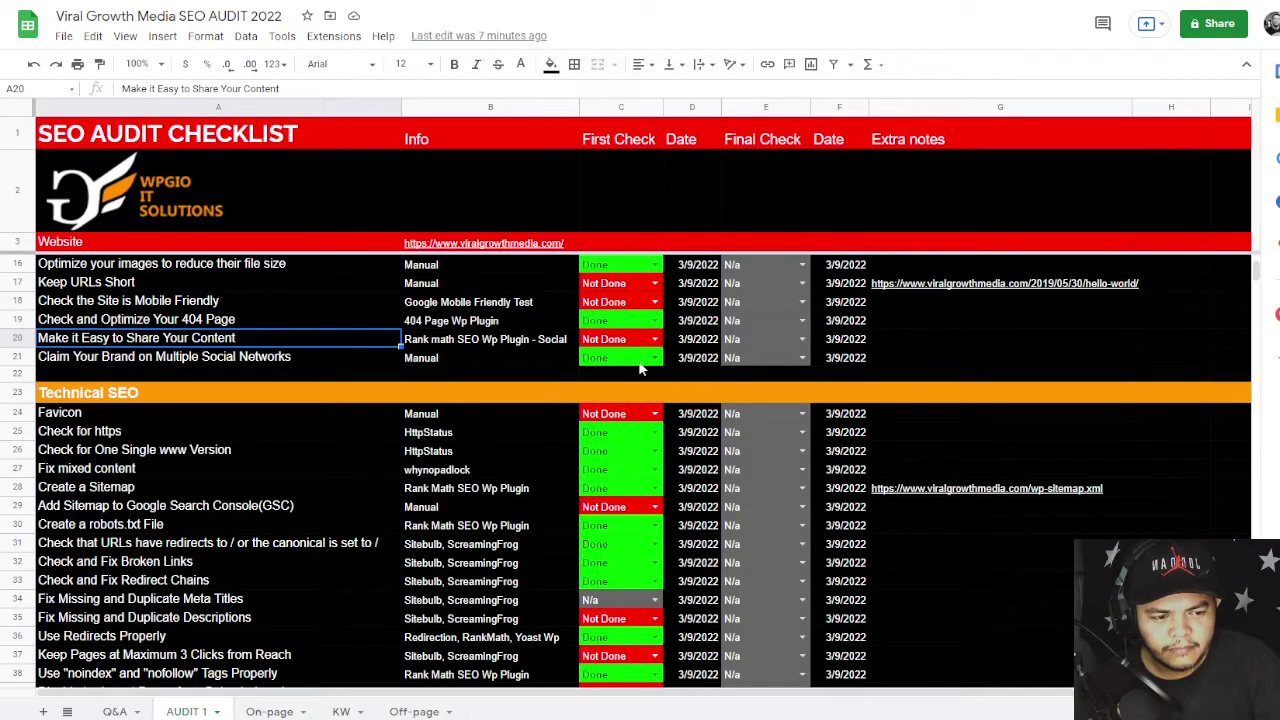
# - Review the Favicon row (B24, A24) under Technical SEO, still marked Not Done
pyautogui.click(927, 322)
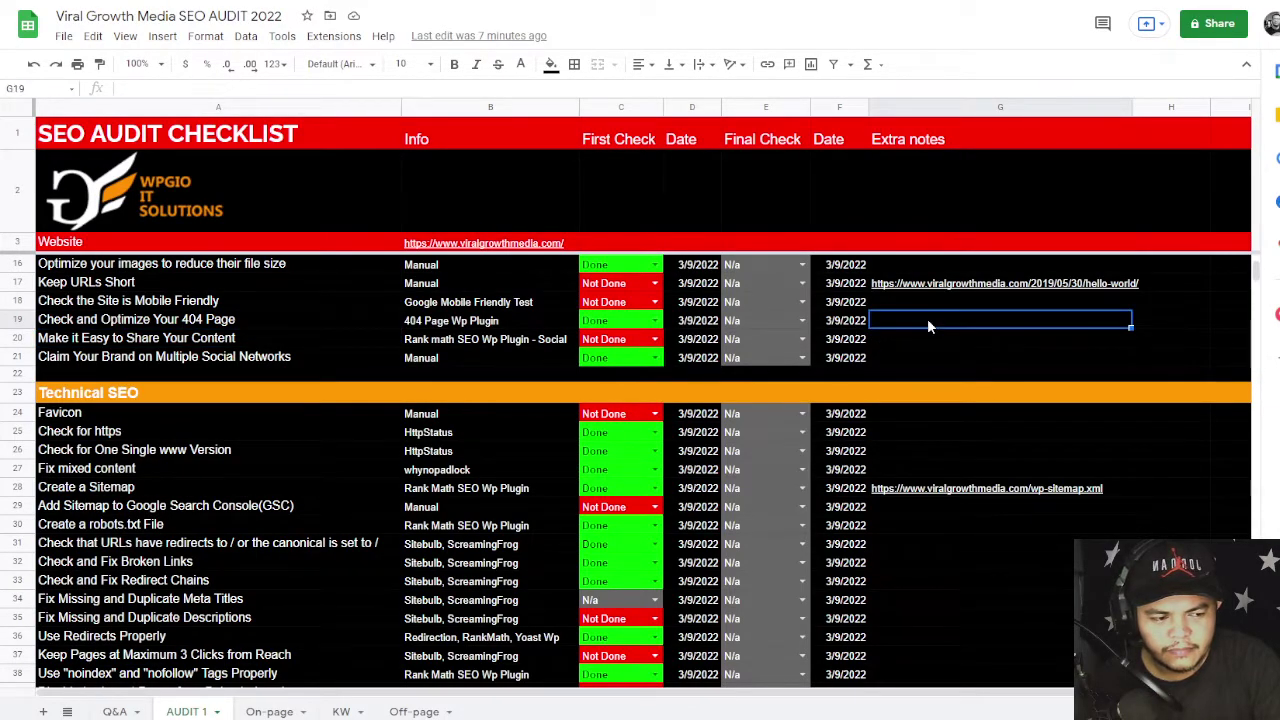
pyautogui.click(670, 379)
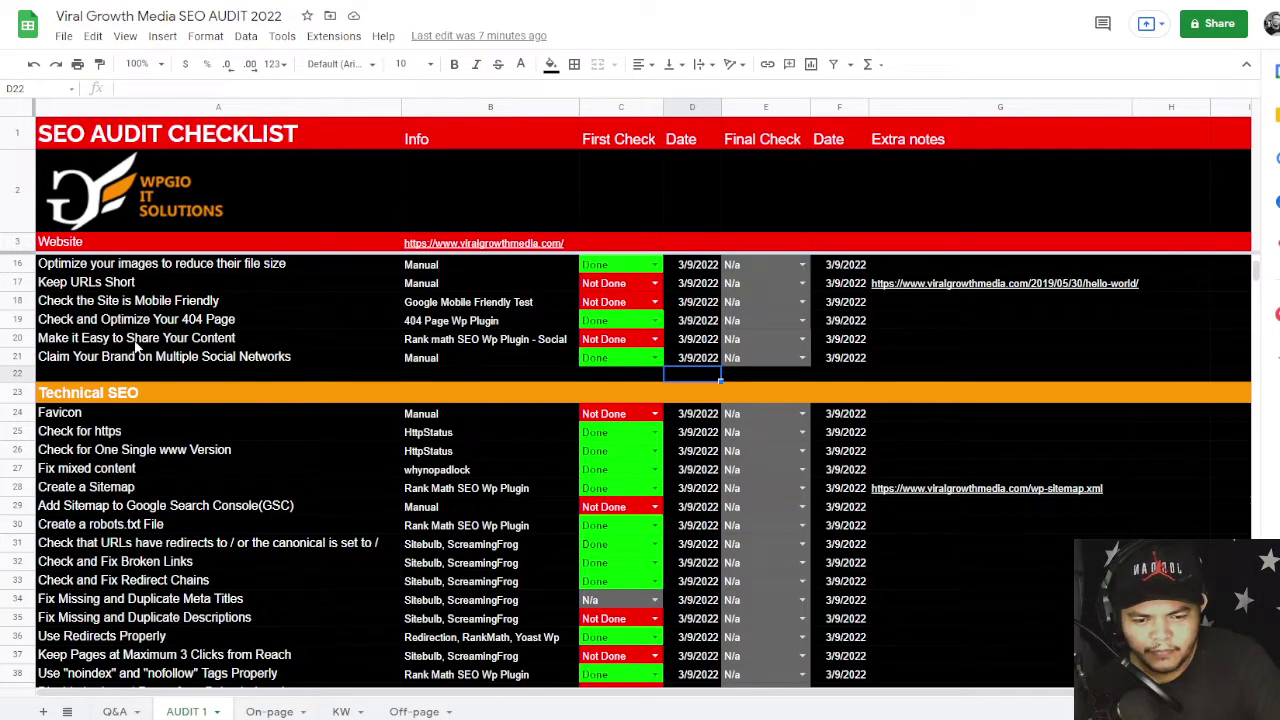
pyautogui.click(612, 379)
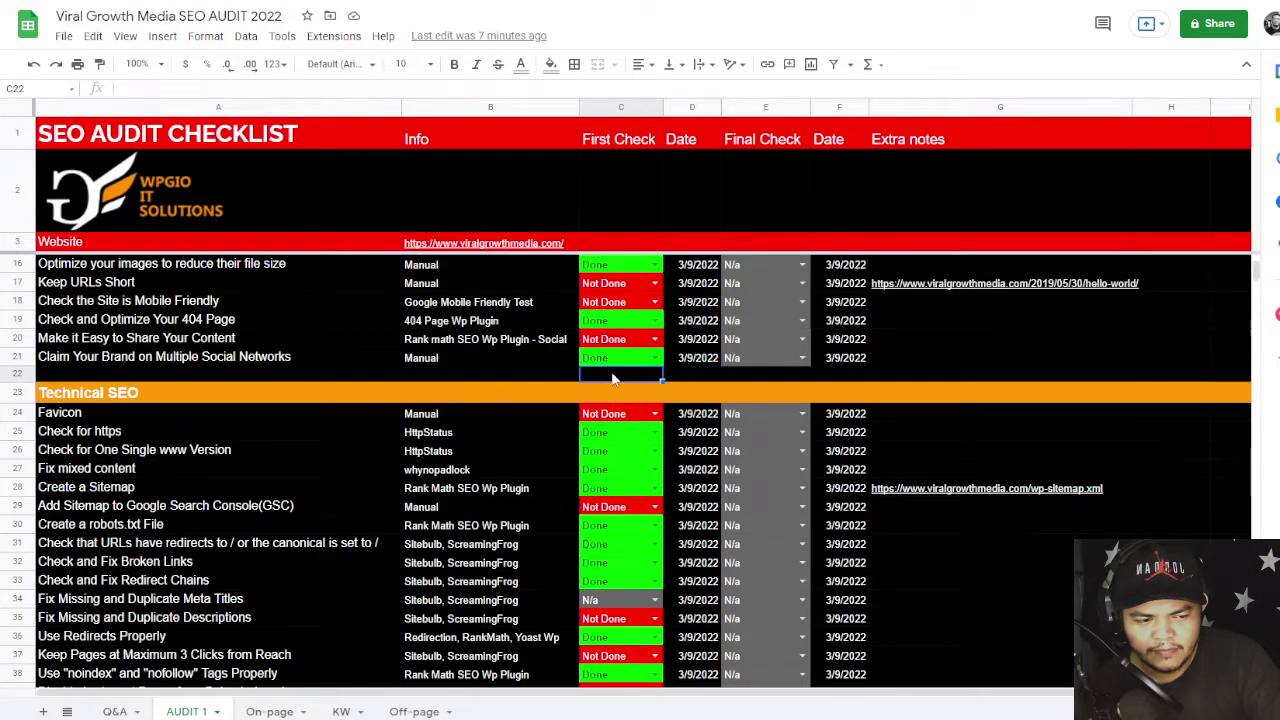
pyautogui.scroll(-1, 616, 378)
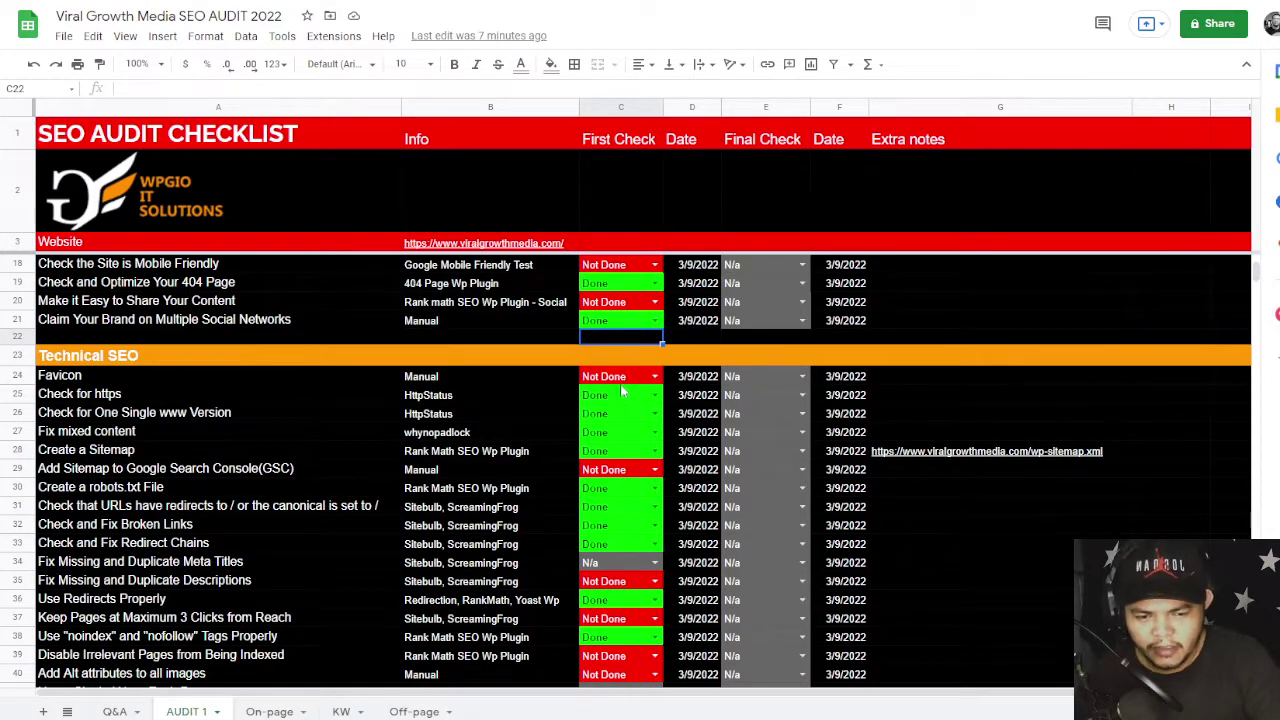
pyautogui.click(509, 377)
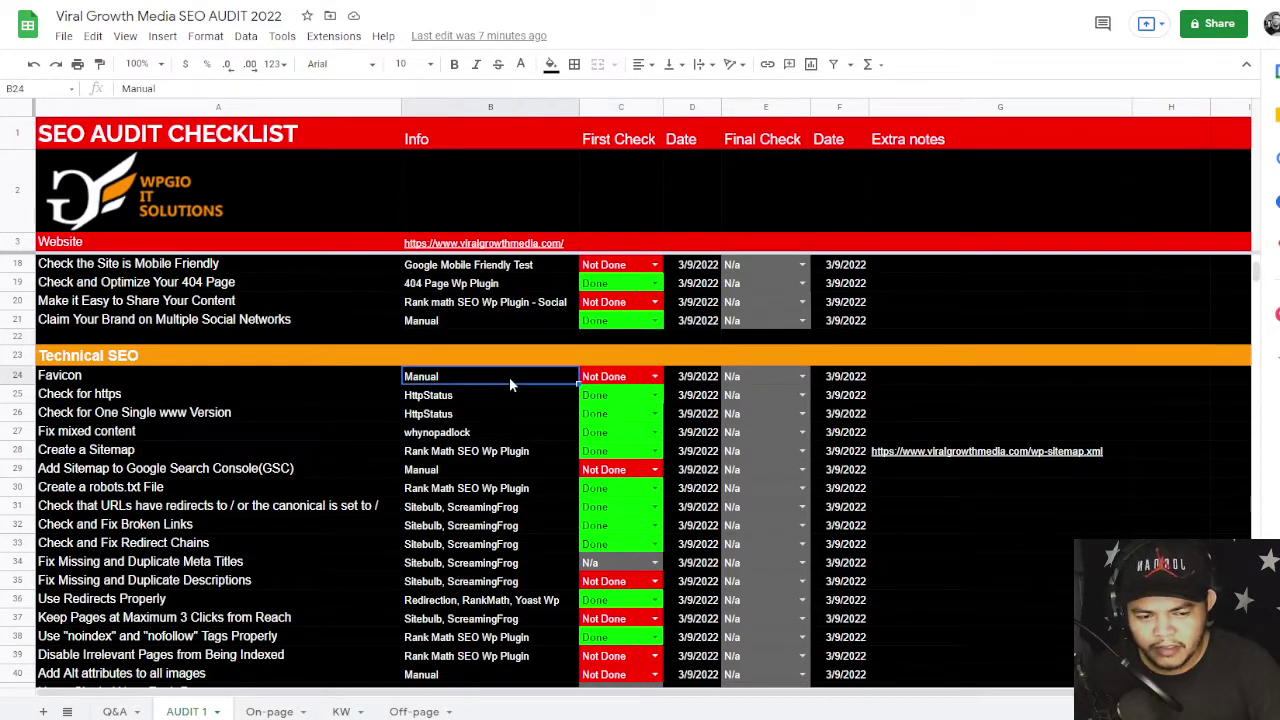
pyautogui.click(142, 375)
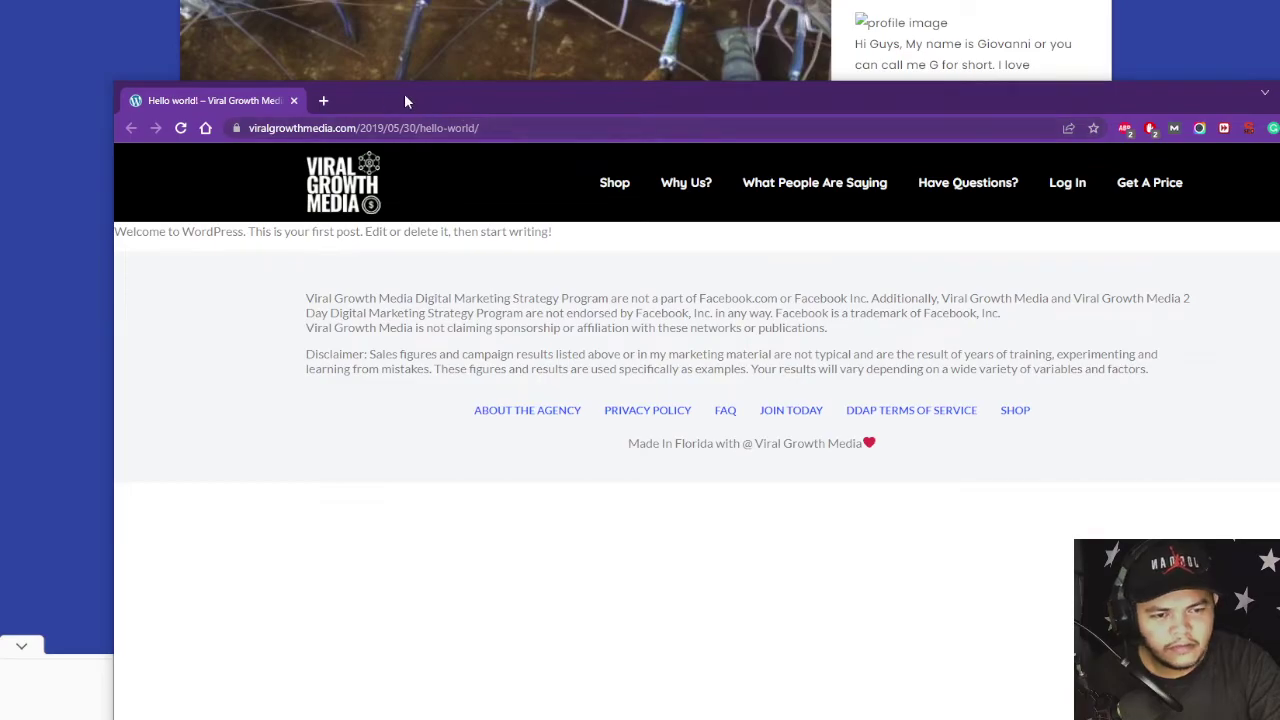
# - Inspect the page's tab icon, still the default WordPress logo, and view the page full-screen
pyautogui.moveTo(404, 93); pyautogui.dragTo(446, 116)
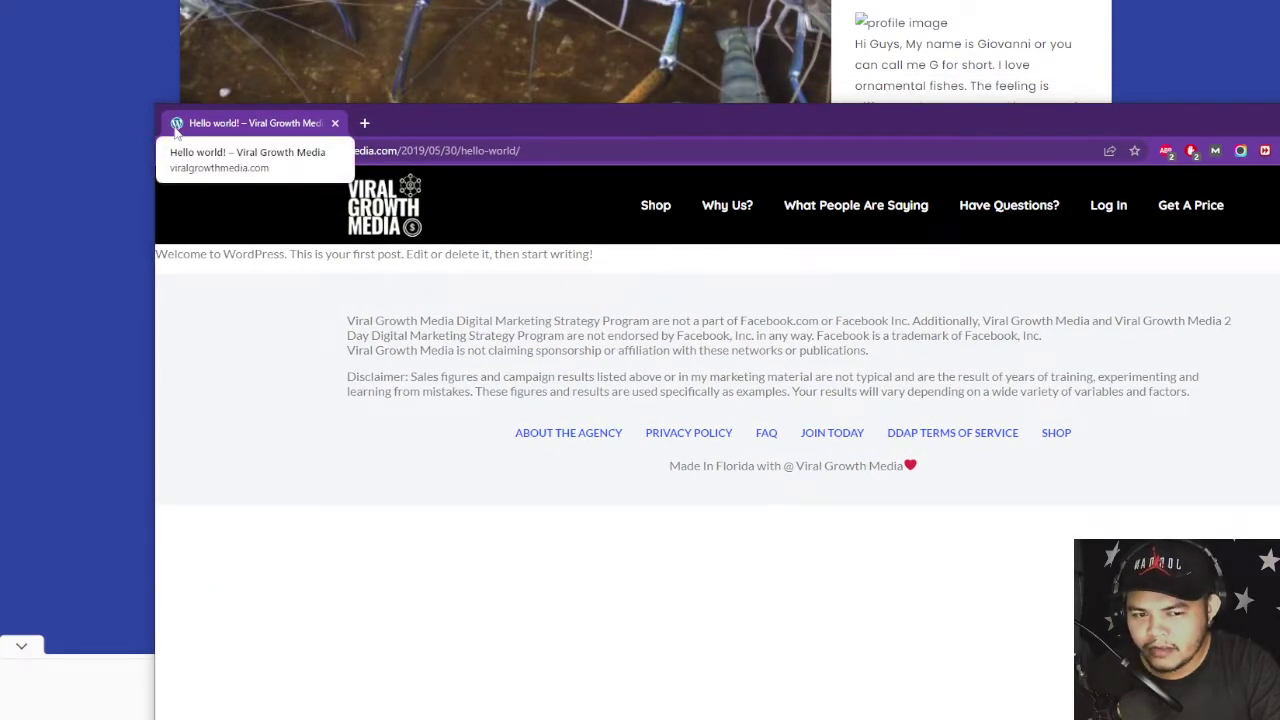
pyautogui.moveTo(401, 222); pyautogui.dragTo(408, 218)
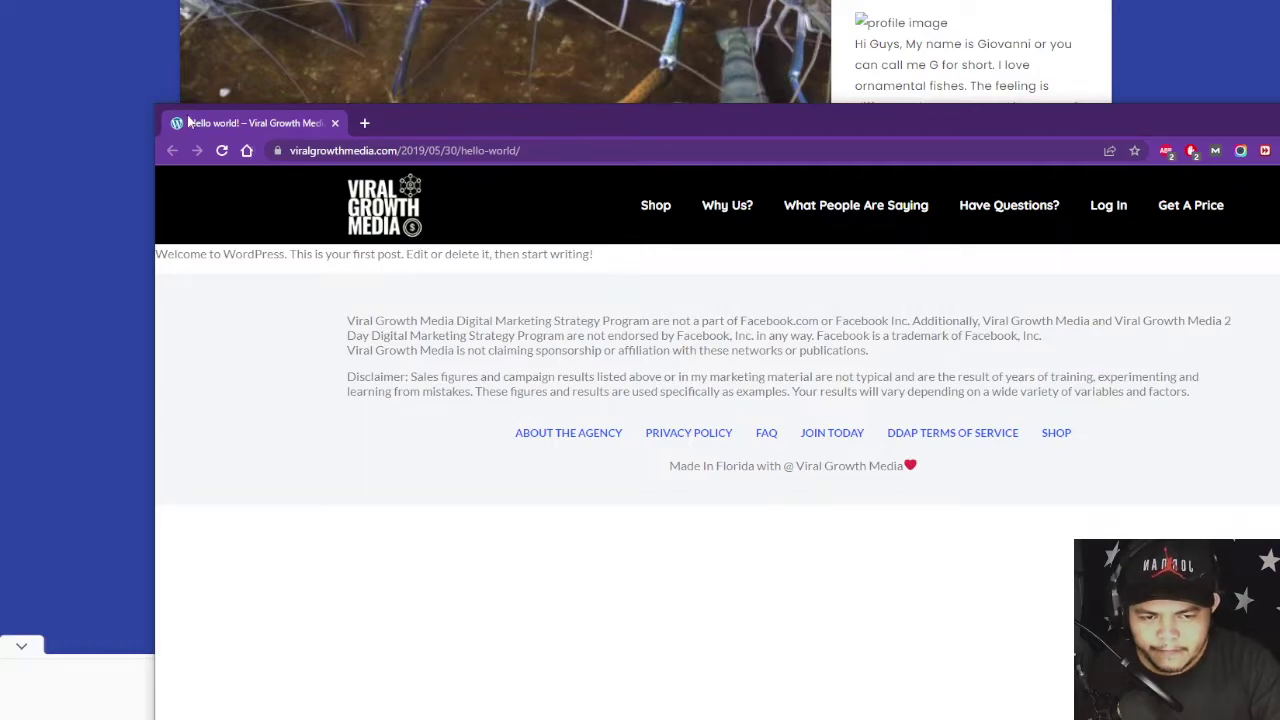
pyautogui.press('F11')
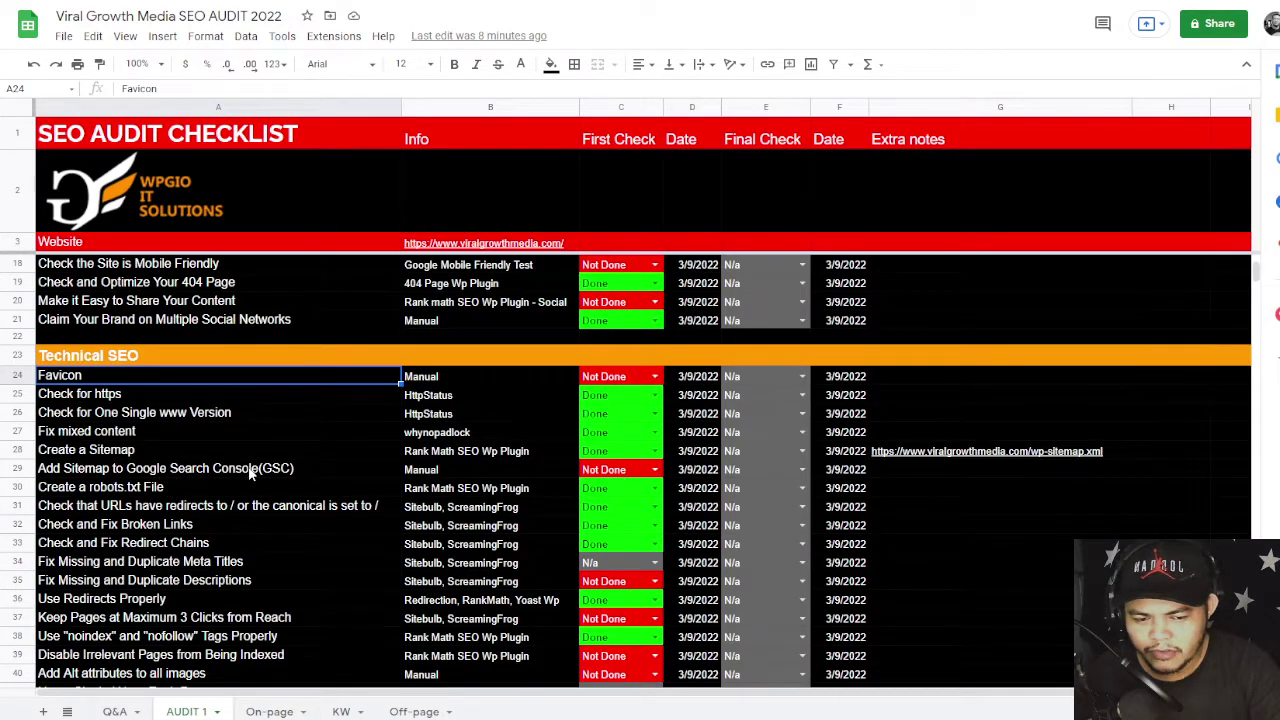
# - Switch to the Q&A sheet and read the Google My Business and Search Console access questions
pyautogui.click(250, 469)
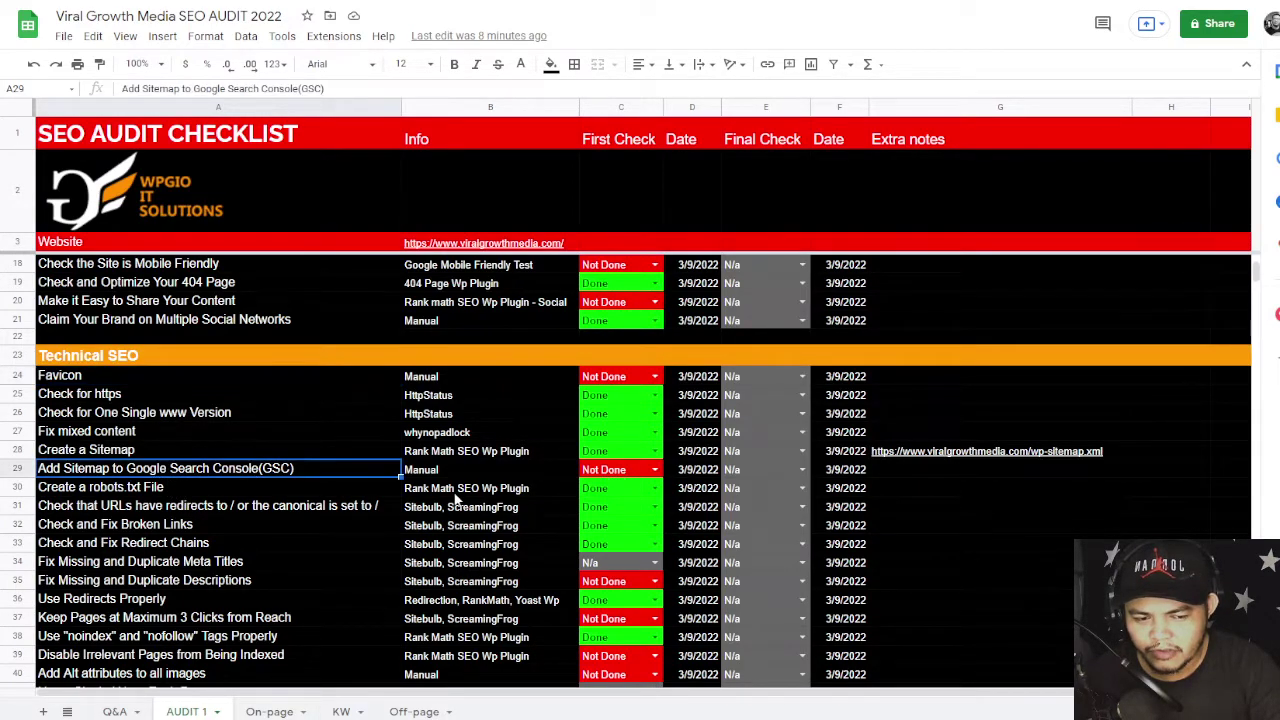
pyautogui.click(114, 711)
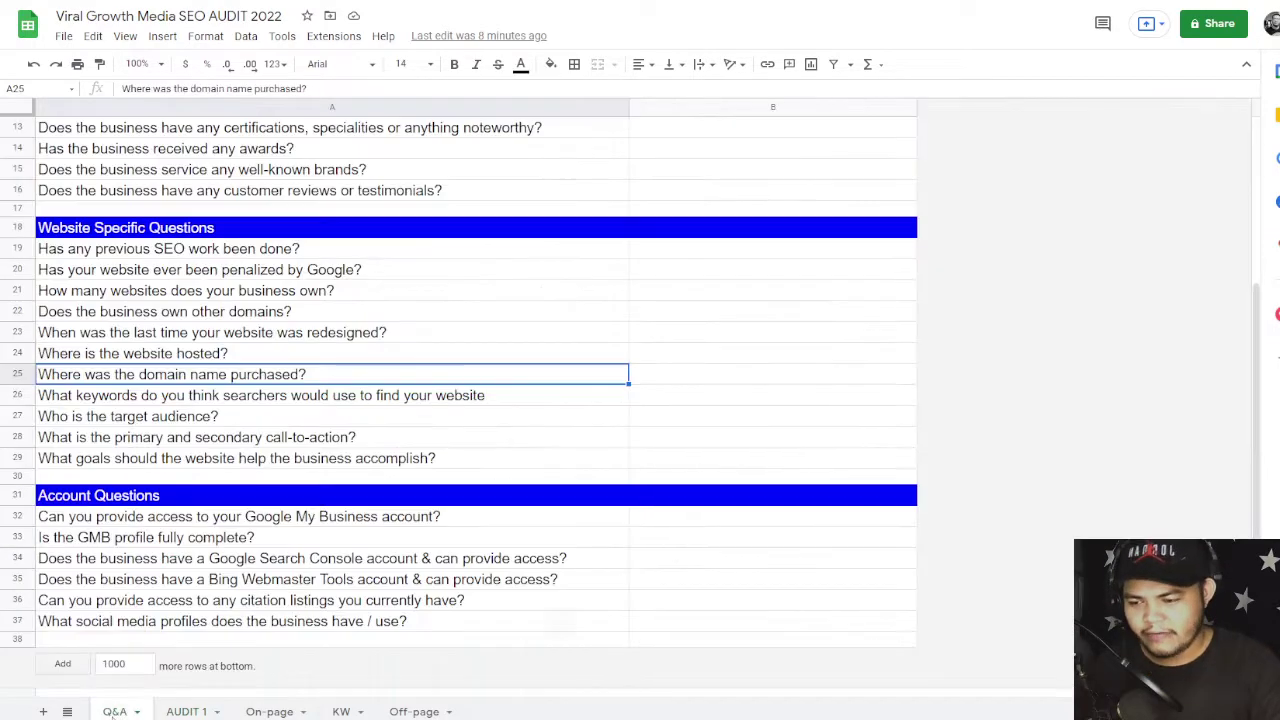
pyautogui.click(183, 519)
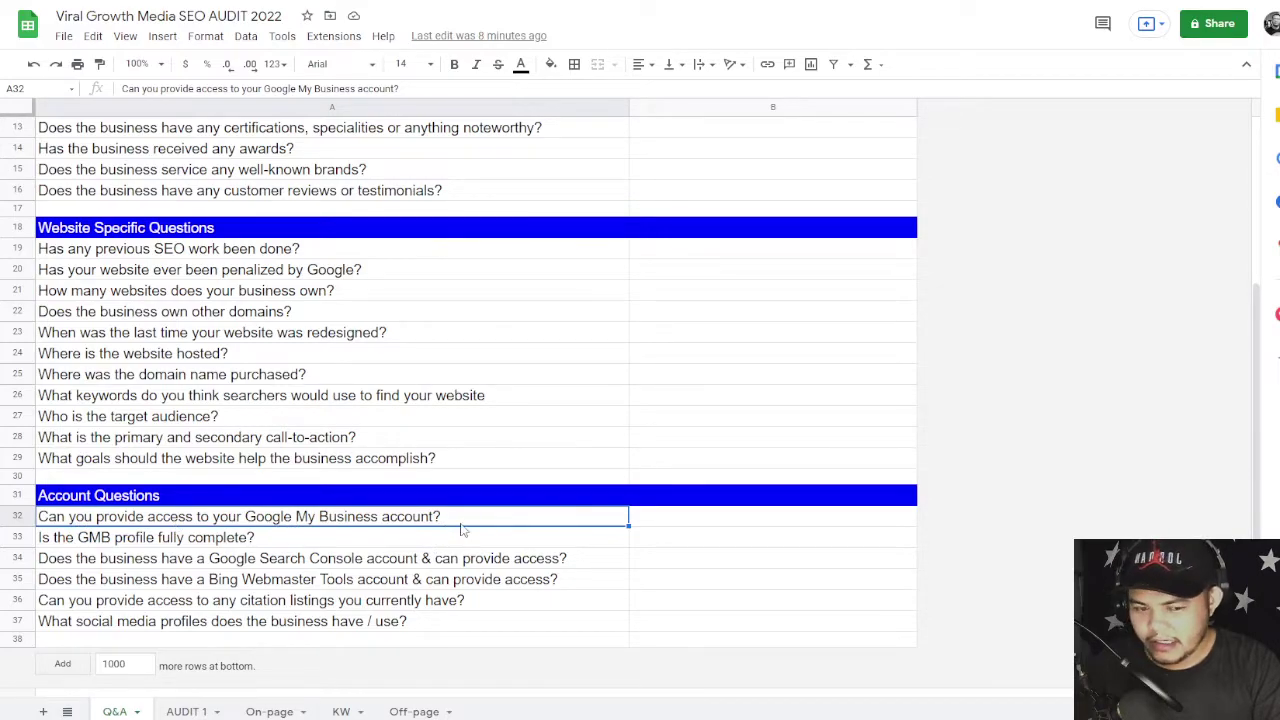
pyautogui.click(88, 543)
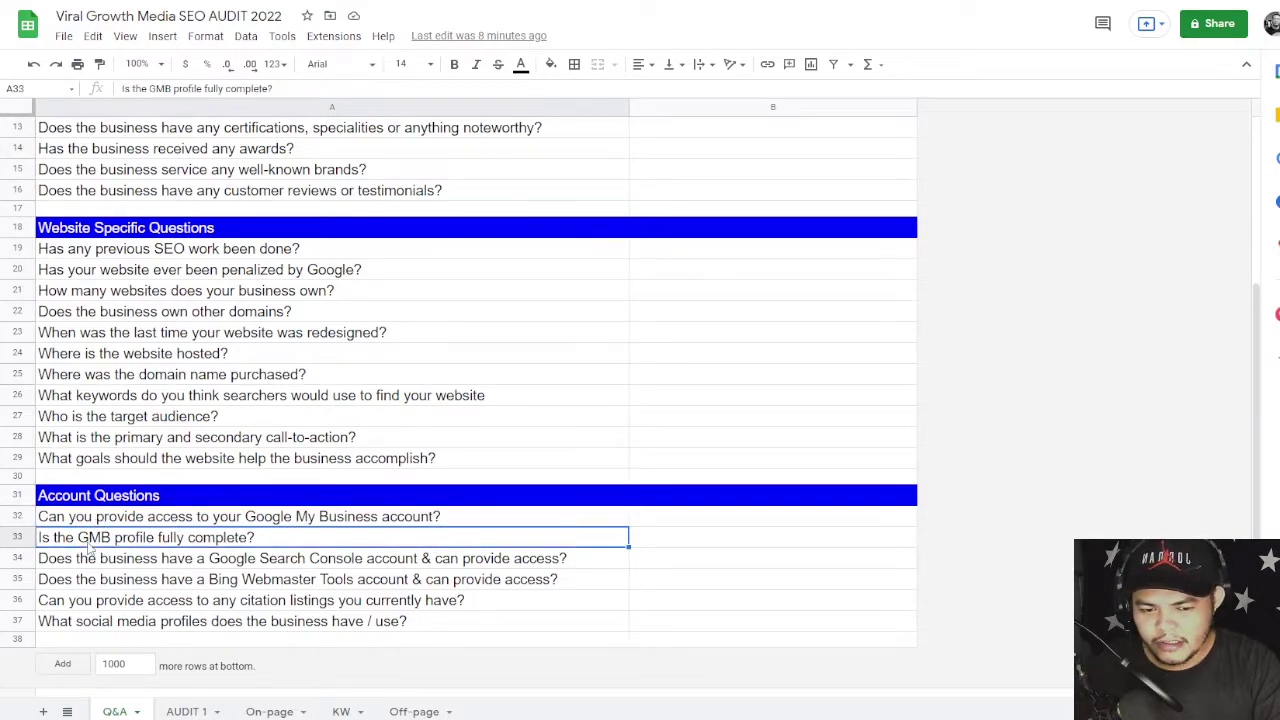
pyautogui.click(202, 563)
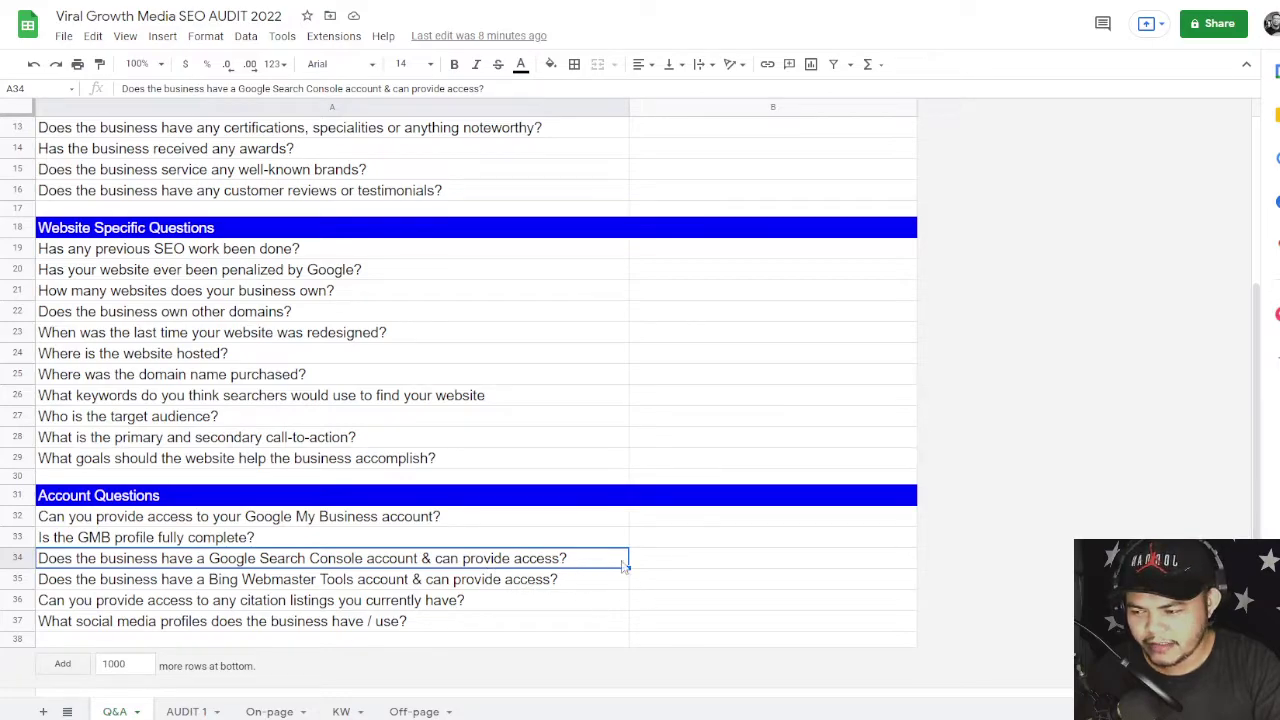
# - Settle on cell B34, the answer cell for the Search Console access question
pyautogui.click(692, 566)
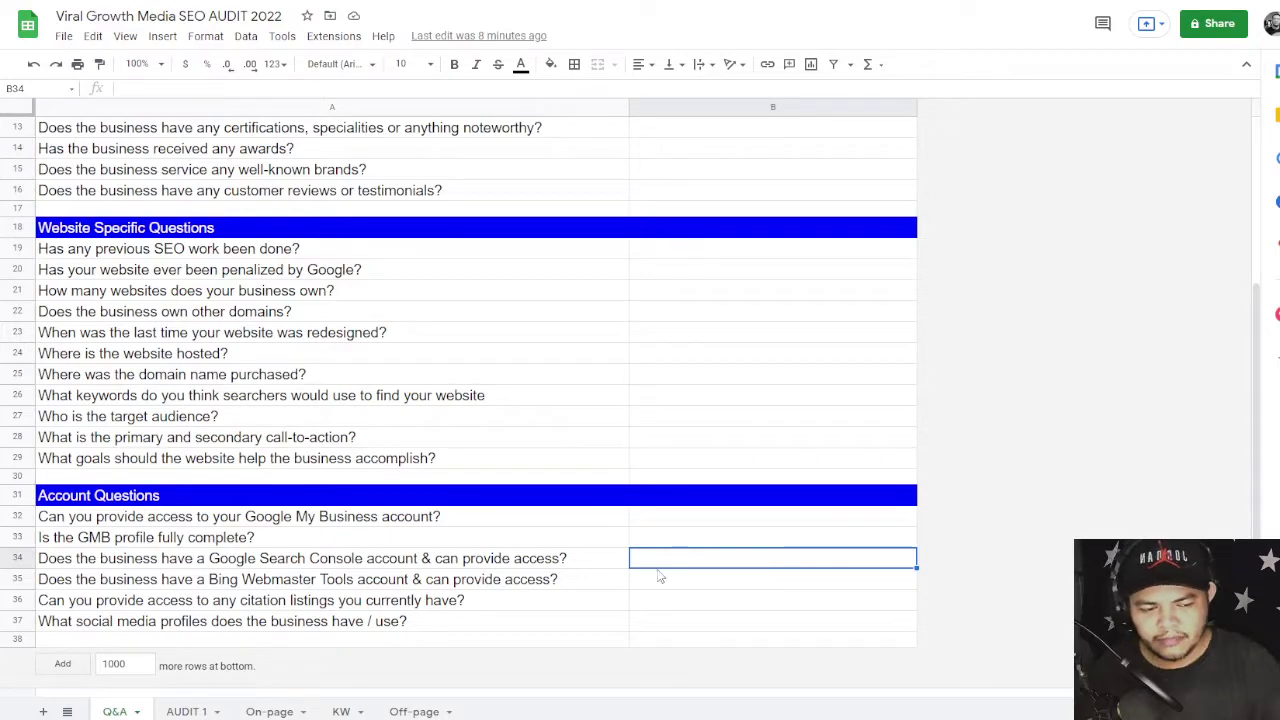
pyautogui.click(548, 565)
pyautogui.click(659, 564)
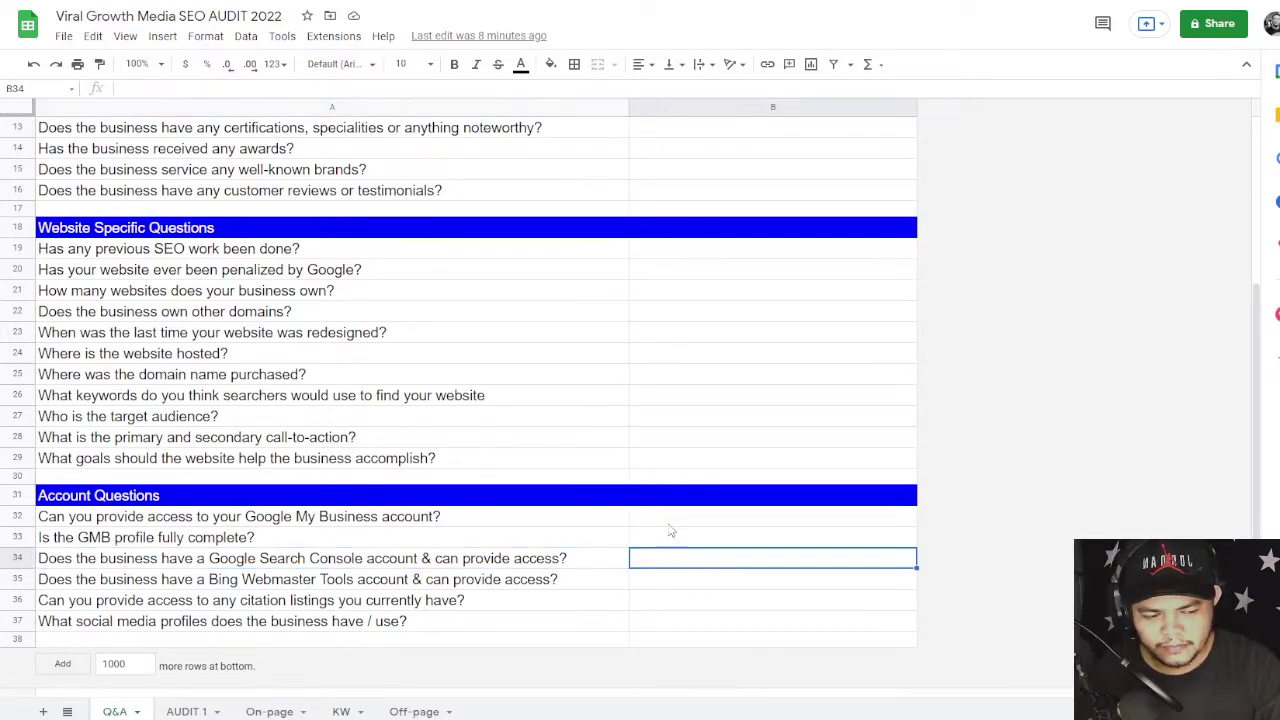
pyautogui.click(670, 520)
pyautogui.click(673, 572)
pyautogui.click(668, 558)
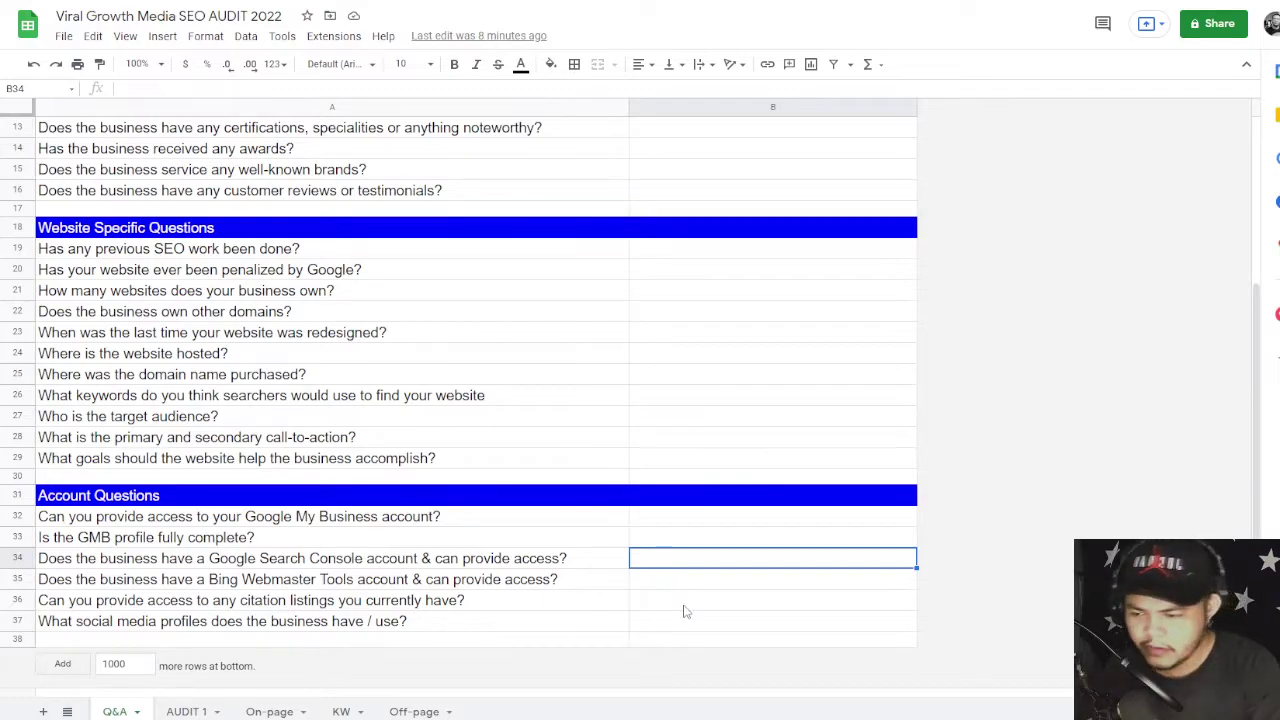
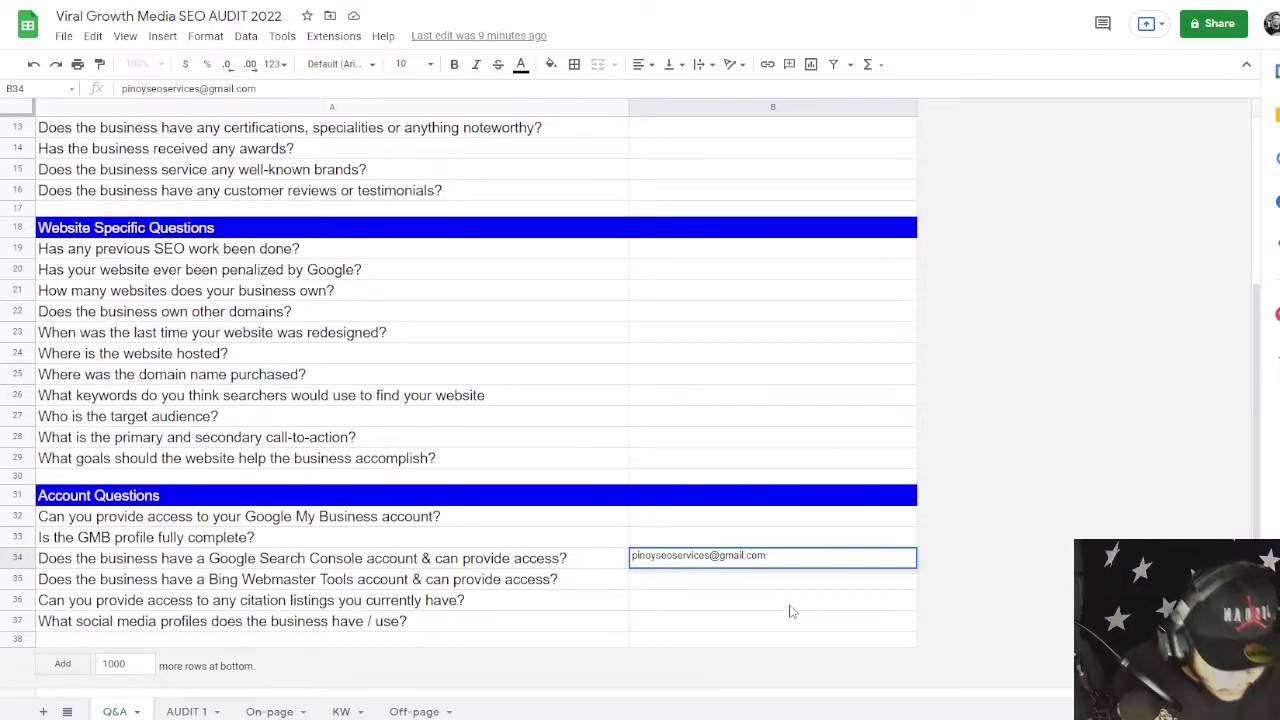
# - Enter the contact e-mail as the Search Console answer and copy it into the Bing Webmaster Tools answer
pyautogui.click(789, 604)
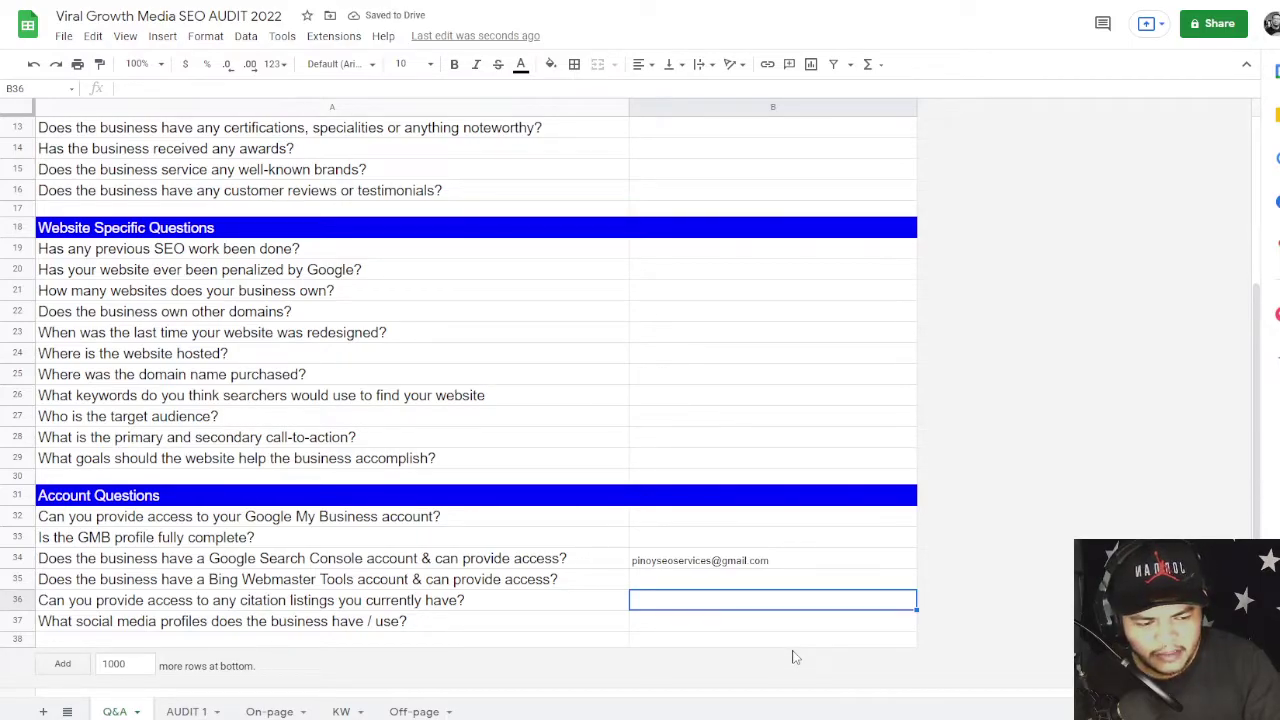
pyautogui.click(796, 581)
pyautogui.click(793, 563)
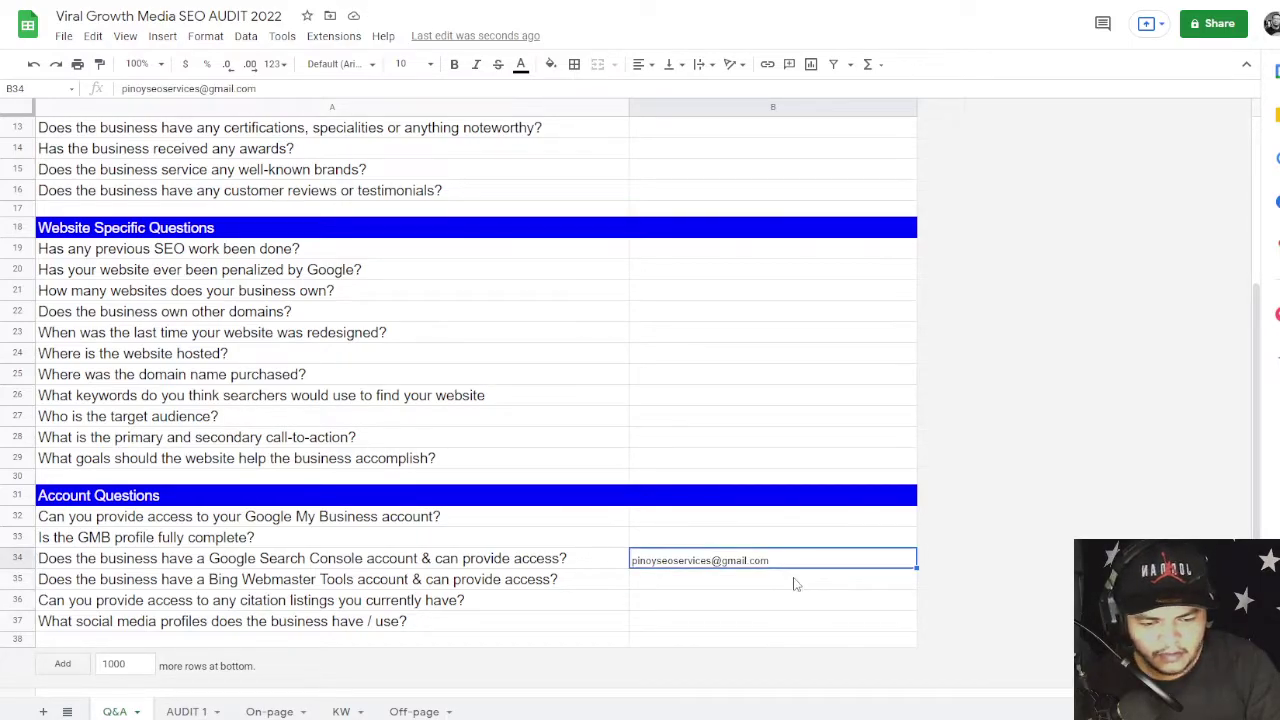
pyautogui.hotkey('ctrl', 'c')
pyautogui.click(760, 581)
pyautogui.hotkey('ctrl', 'v')
# - Check the pasted Bing answer and review the Search Console, GMB and call-to-action answers
pyautogui.click(803, 603)
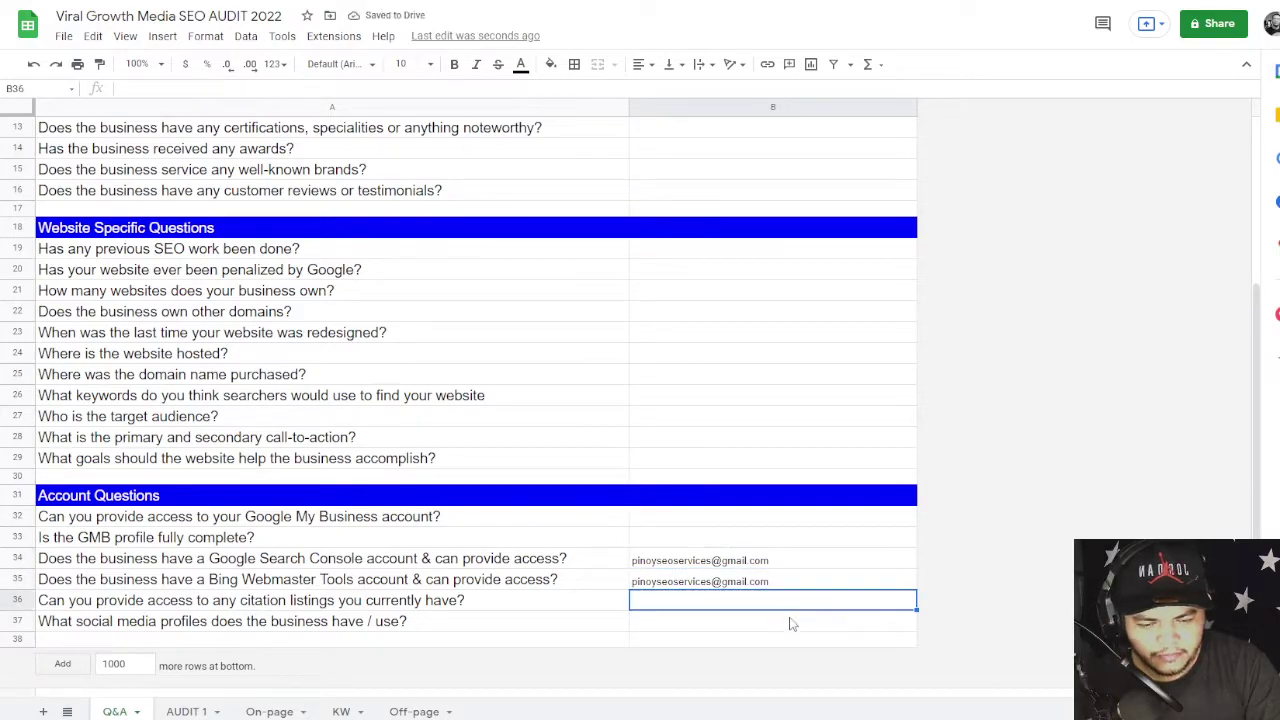
pyautogui.click(746, 574)
pyautogui.click(741, 561)
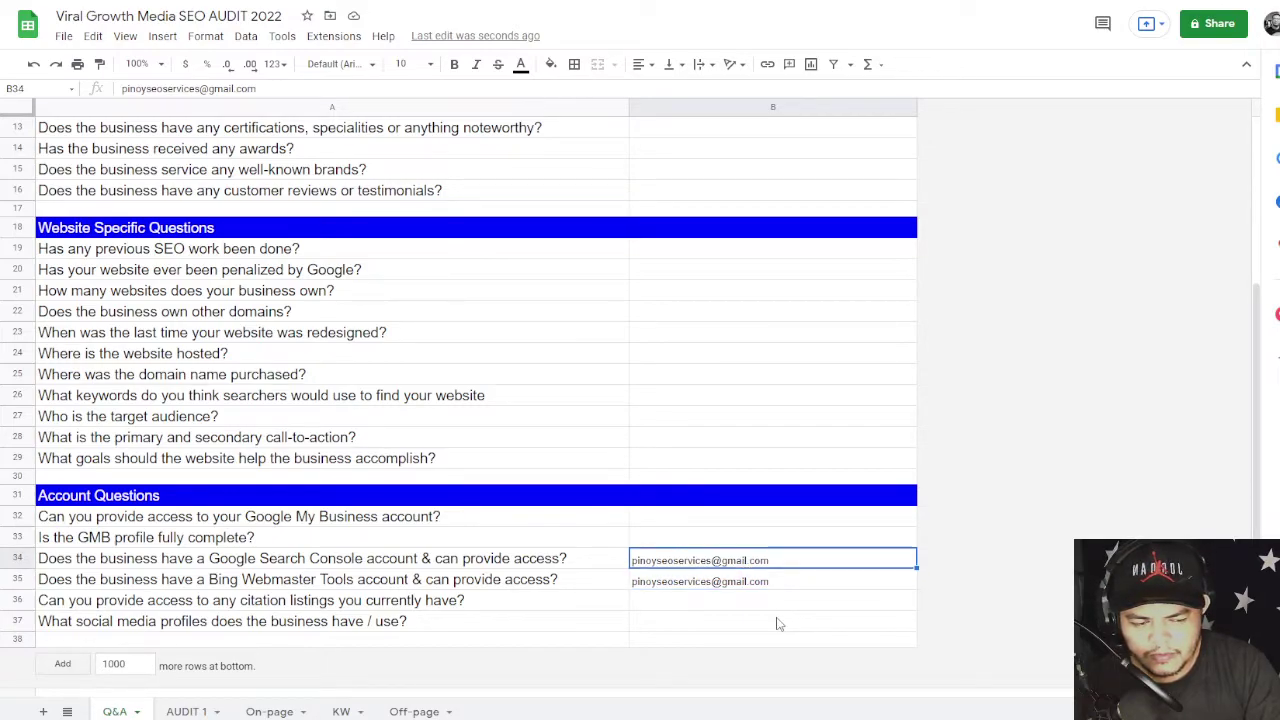
pyautogui.click(729, 518)
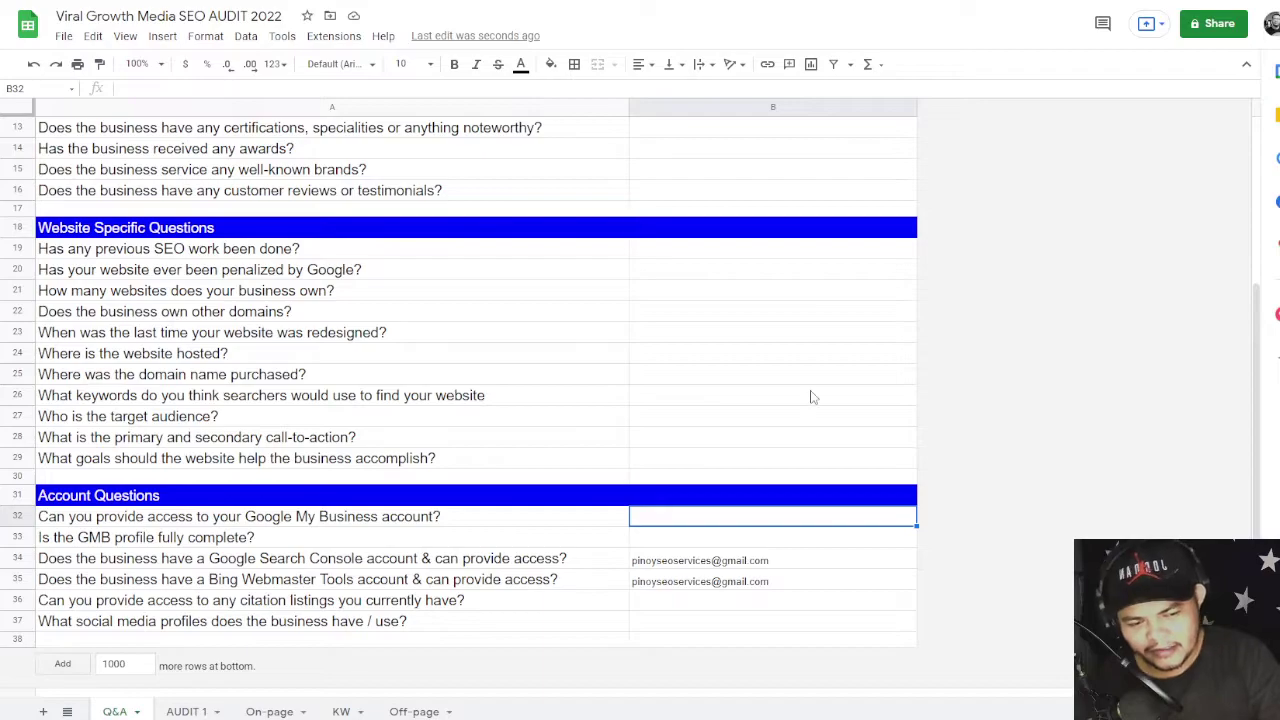
pyautogui.click(812, 430)
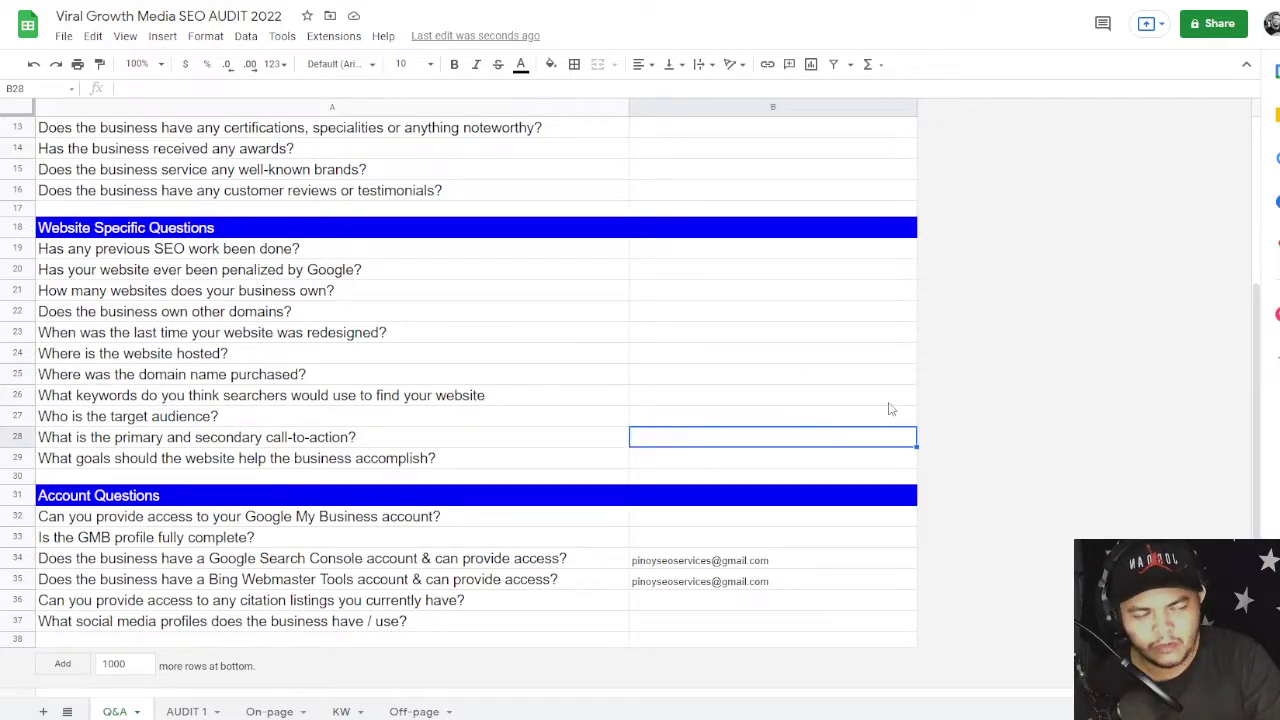
pyautogui.click(842, 558)
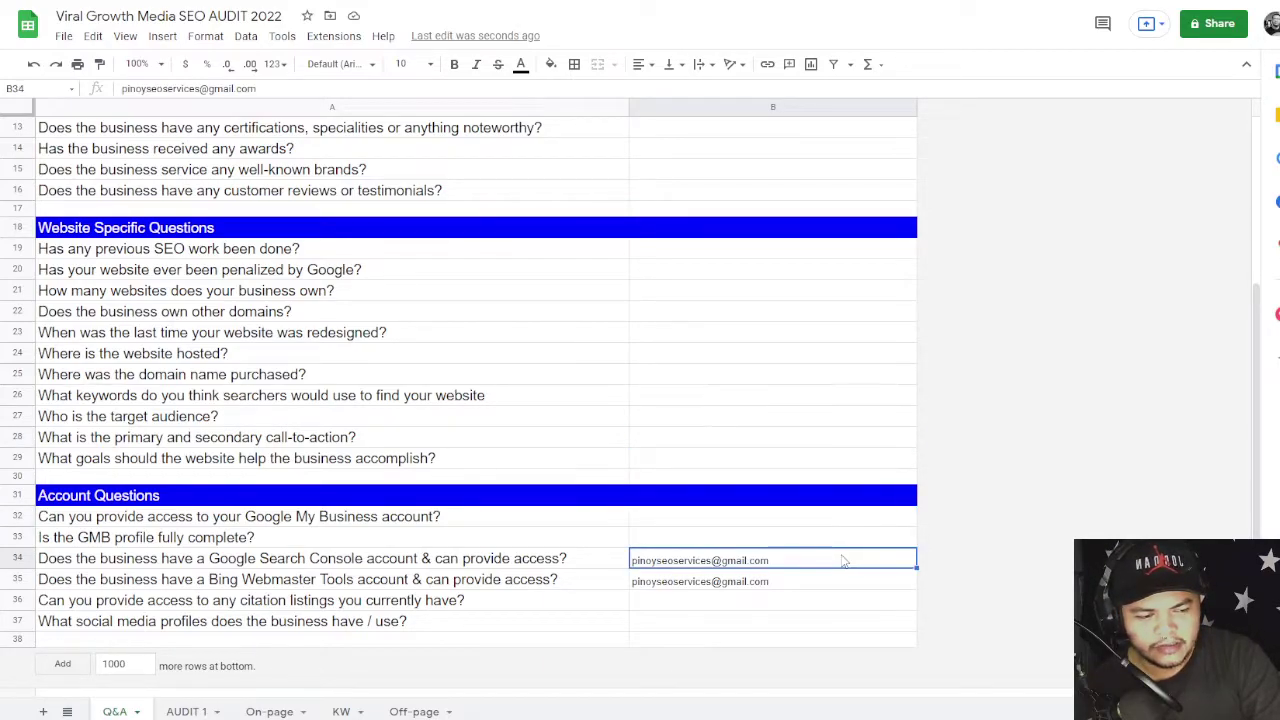
pyautogui.click(825, 546)
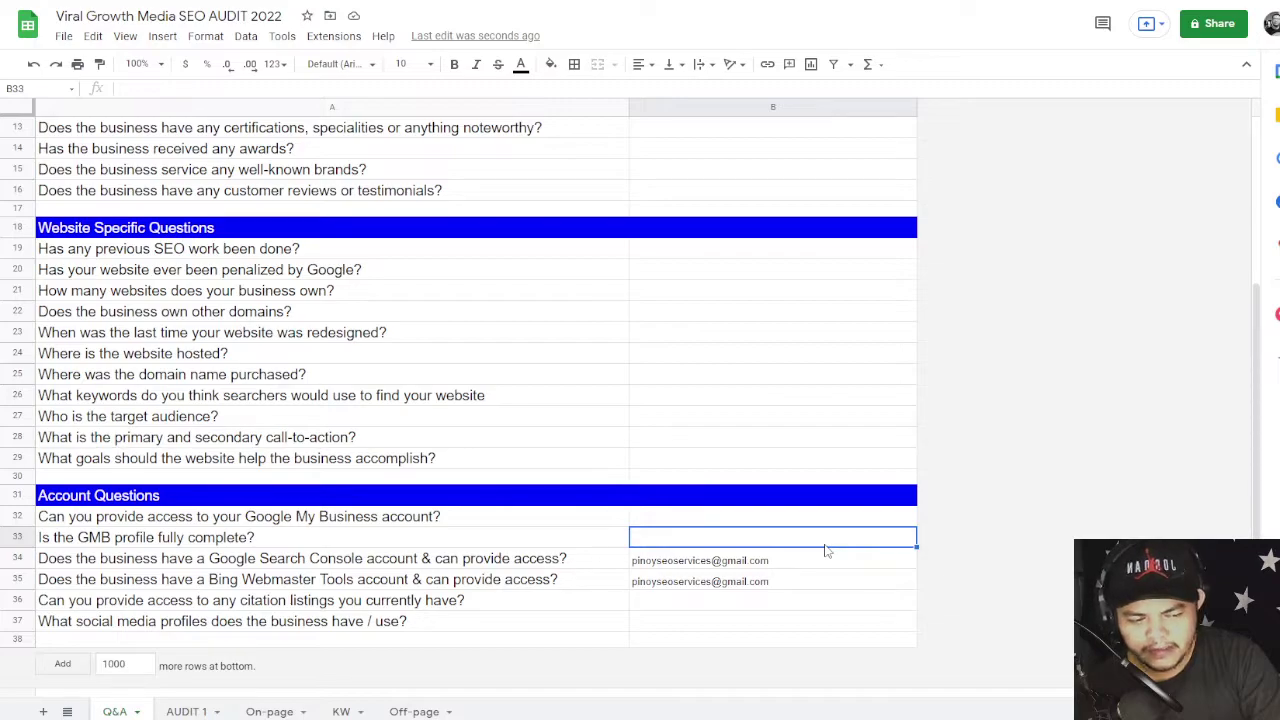
pyautogui.click(790, 522)
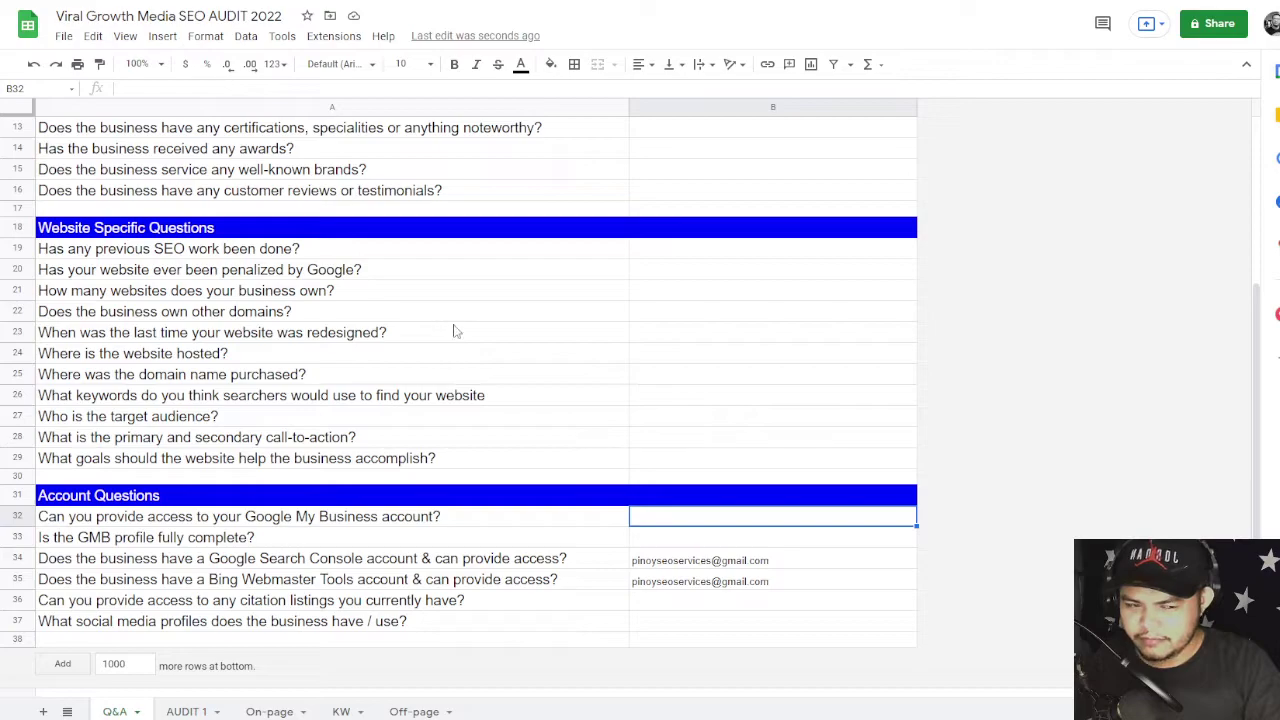
# - Review the website-specific answers, including the other domains and domain purchase questions
pyautogui.click(582, 314)
pyautogui.click(679, 319)
pyautogui.click(690, 375)
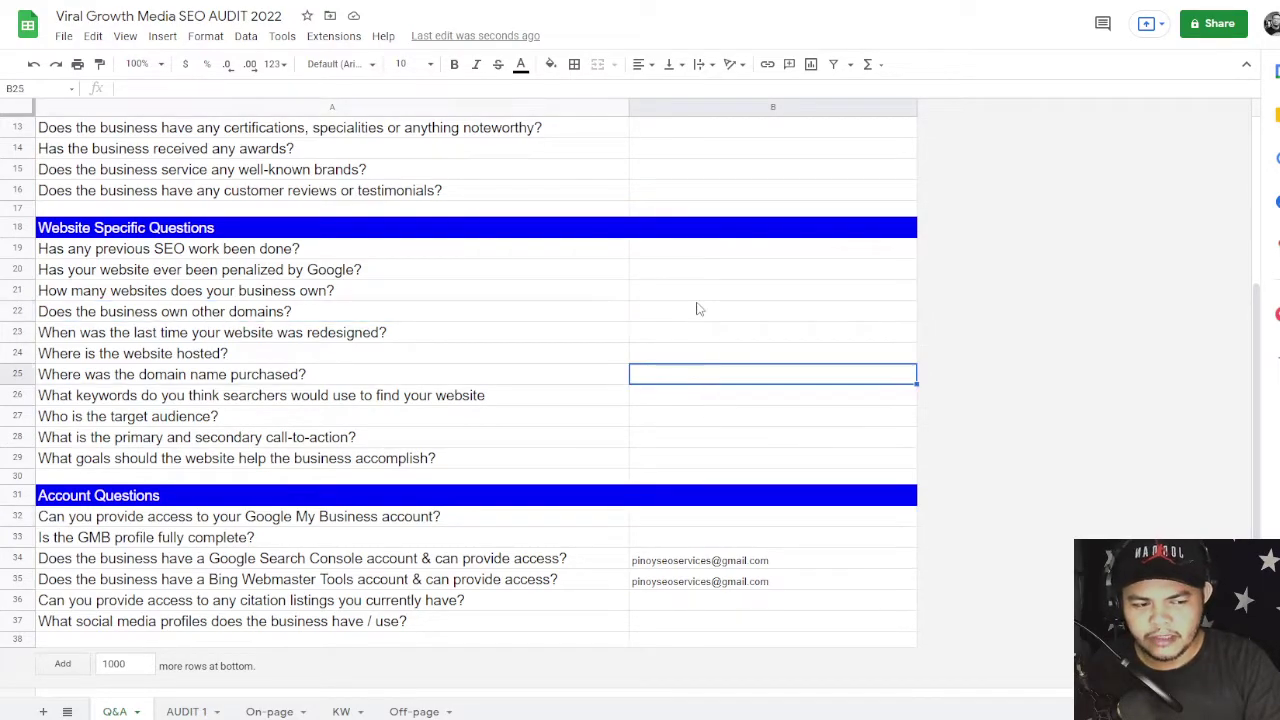
pyautogui.moveTo(694, 308); pyautogui.dragTo(700, 451)
pyautogui.click(822, 528)
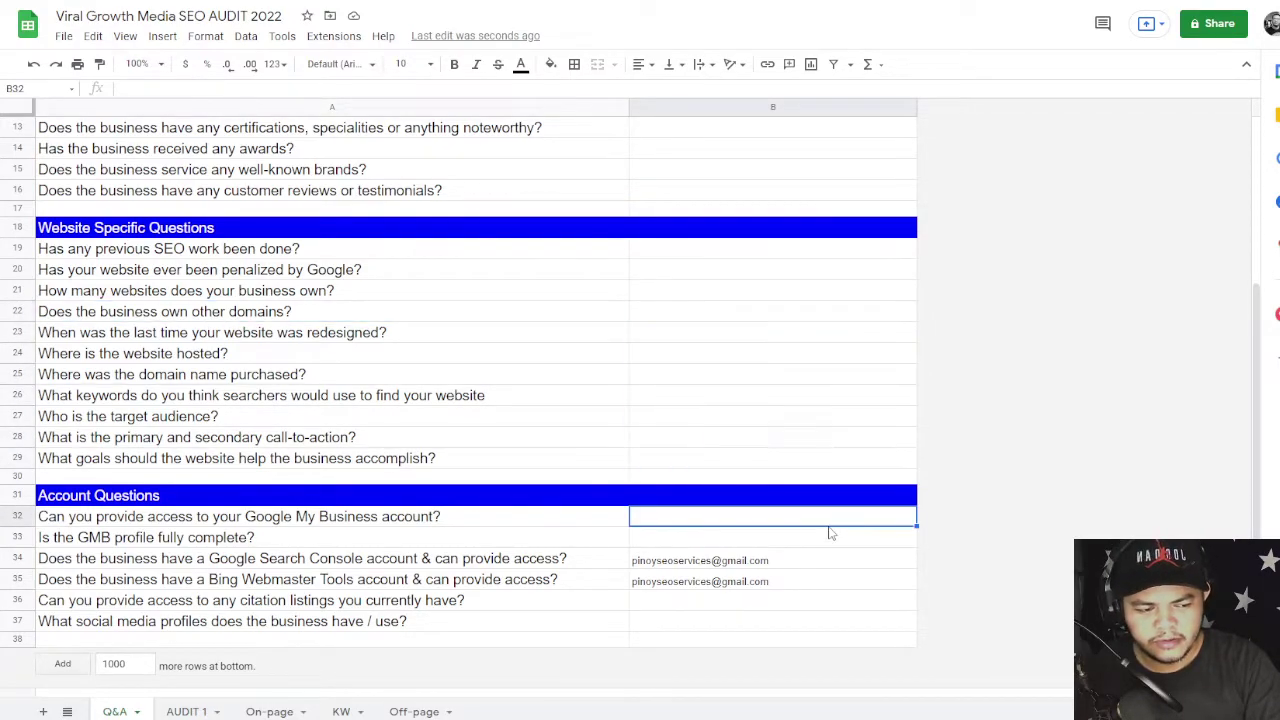
pyautogui.scroll(4, 794, 400)
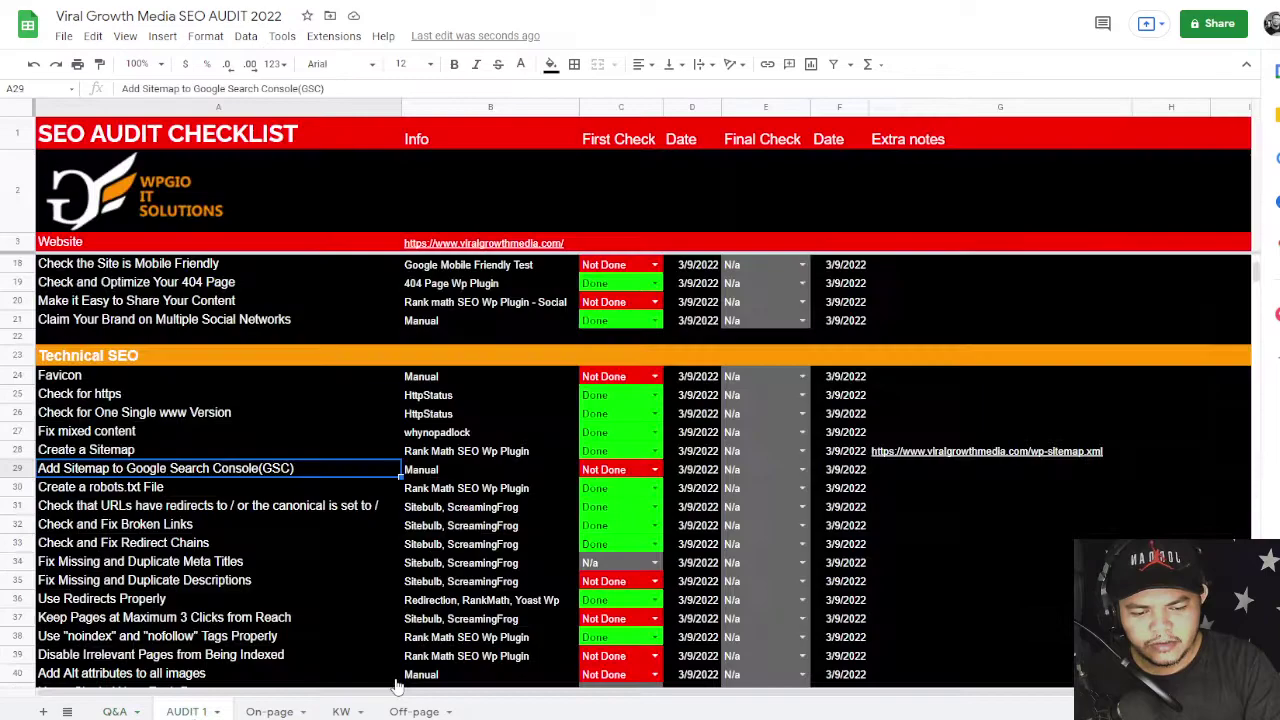
# - Widen Screaming Frog and confirm Page Titles shows 0 duplicate titles
pyautogui.scroll(-2, 397, 686)
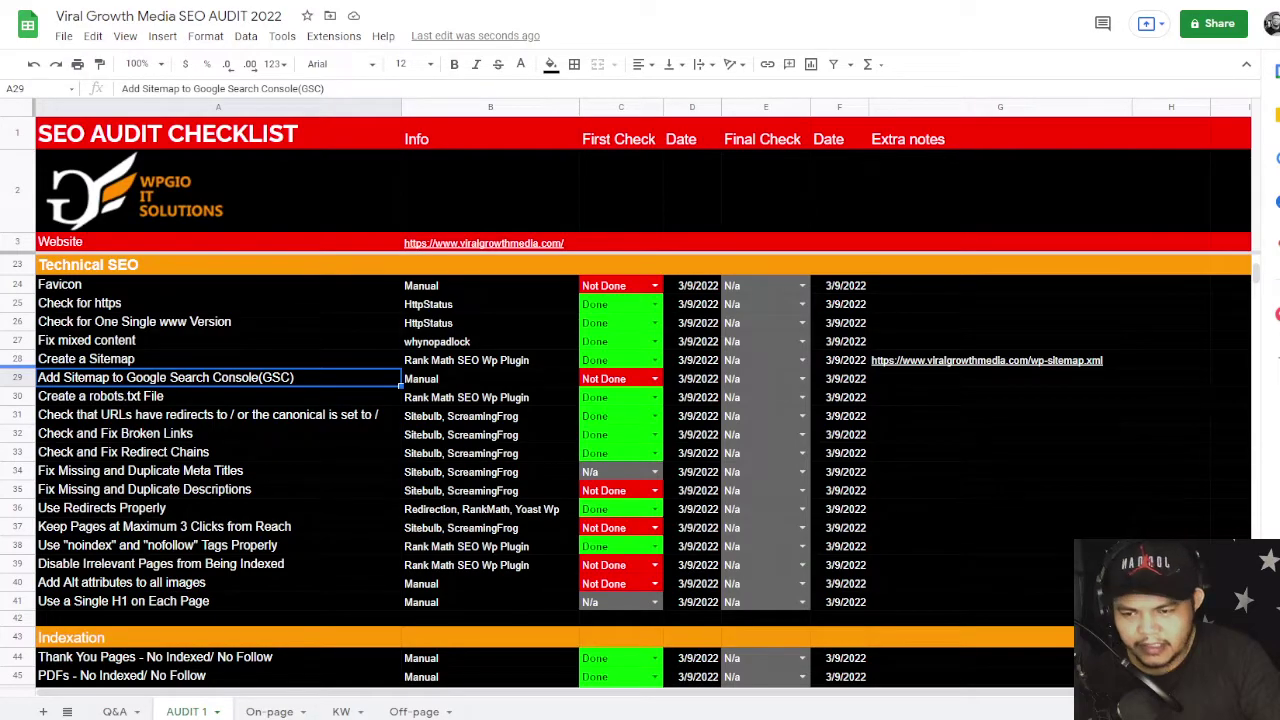
pyautogui.hotkey('alt', 'Tab')
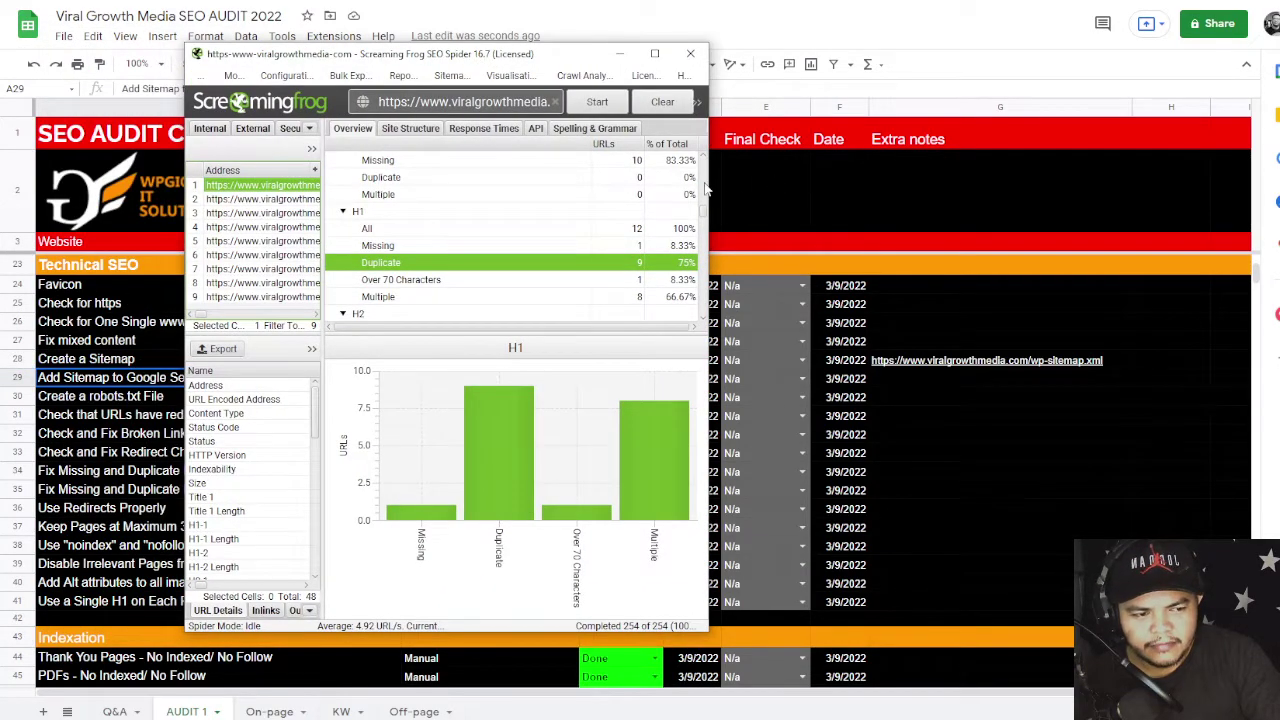
pyautogui.moveTo(711, 182); pyautogui.dragTo(1172, 182)
pyautogui.scroll(-2, 1013, 218)
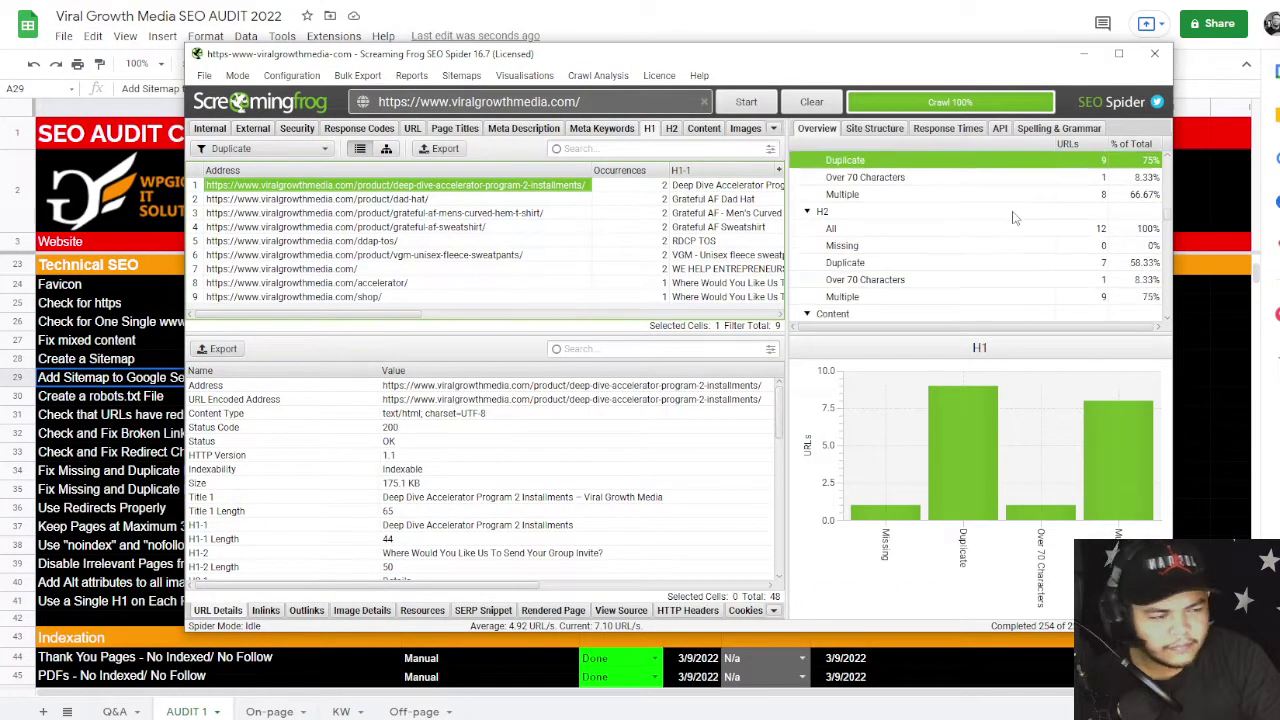
pyautogui.scroll(6, 1013, 218)
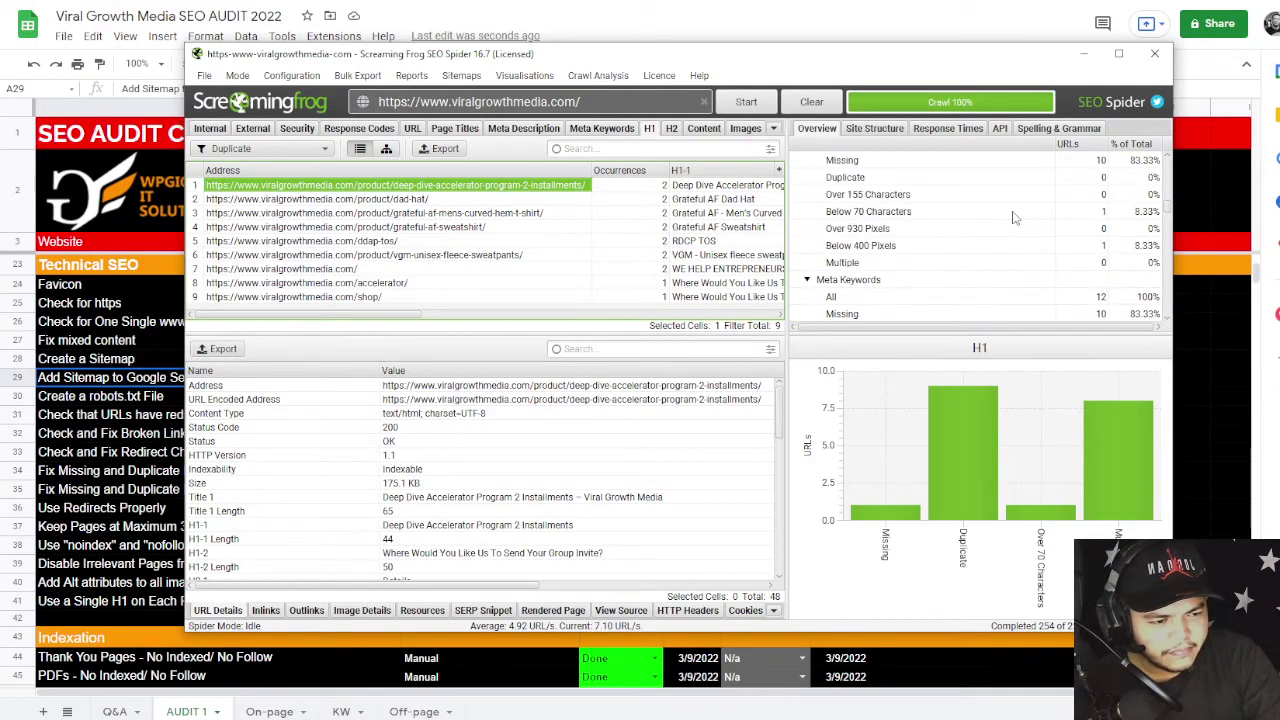
pyautogui.scroll(2, 1013, 218)
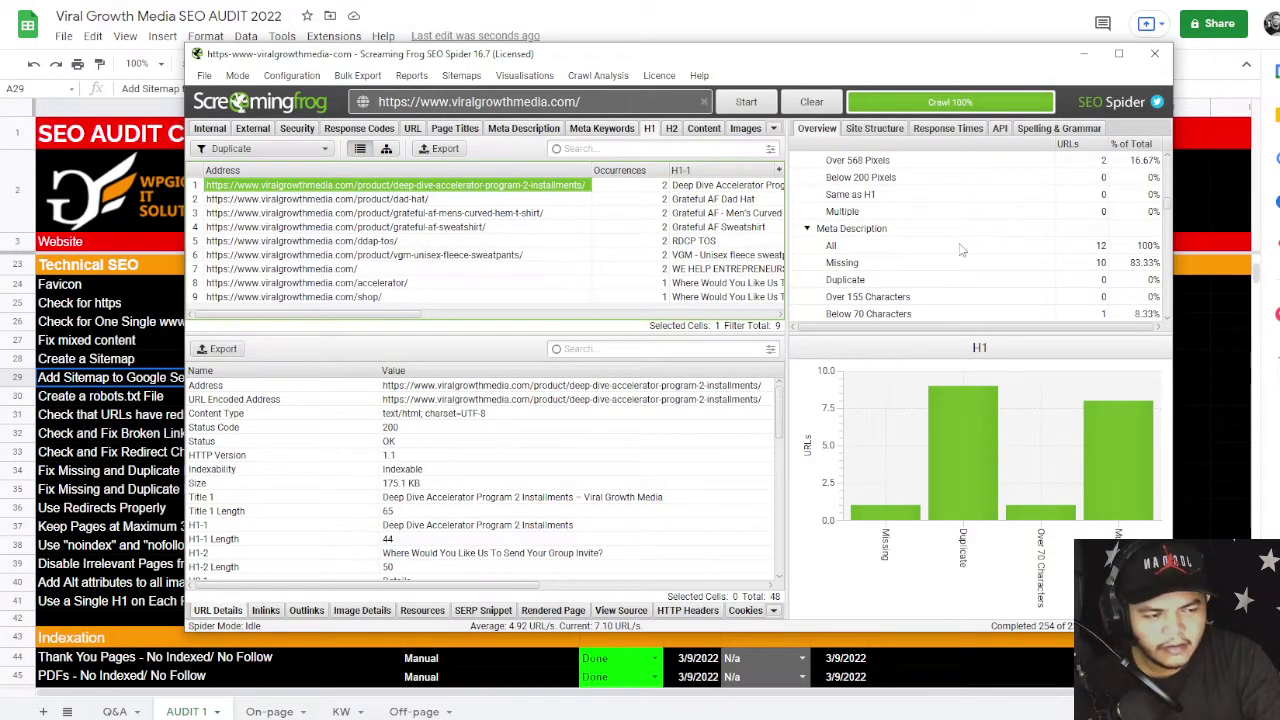
pyautogui.scroll(1, 948, 243)
pyautogui.scroll(2, 948, 243)
pyautogui.scroll(-1, 948, 243)
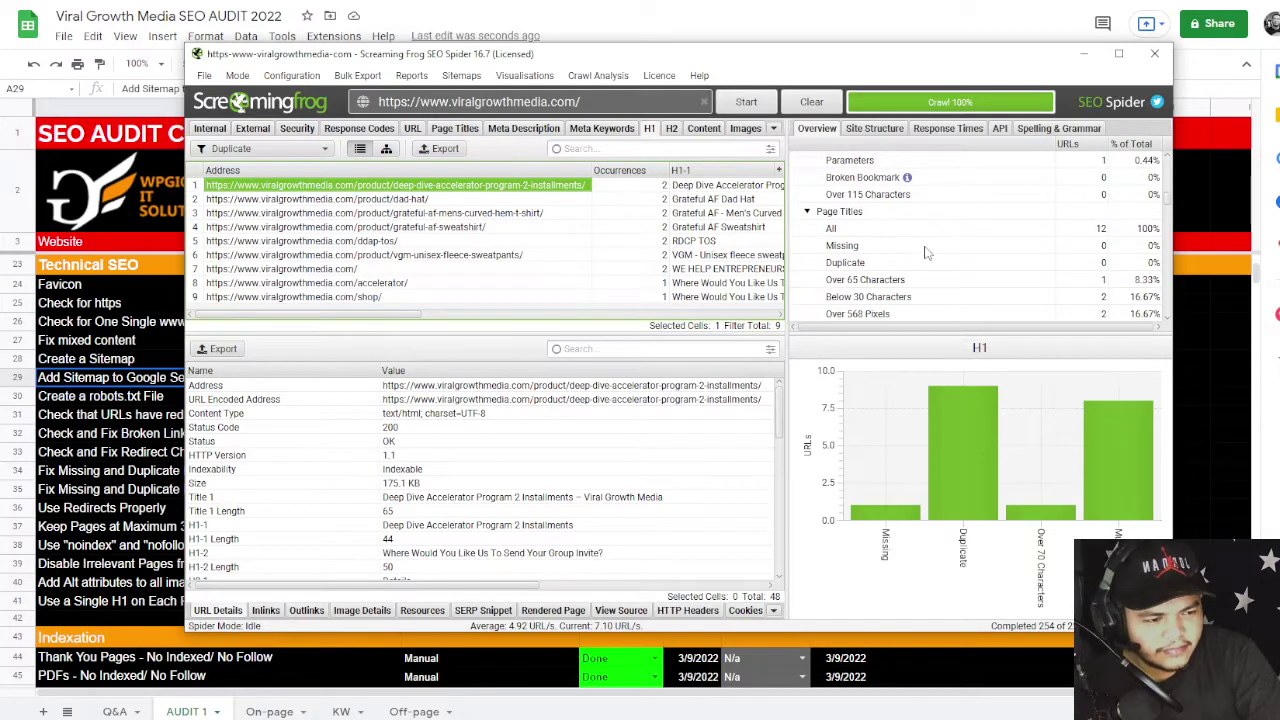
pyautogui.click(876, 245)
pyautogui.click(873, 264)
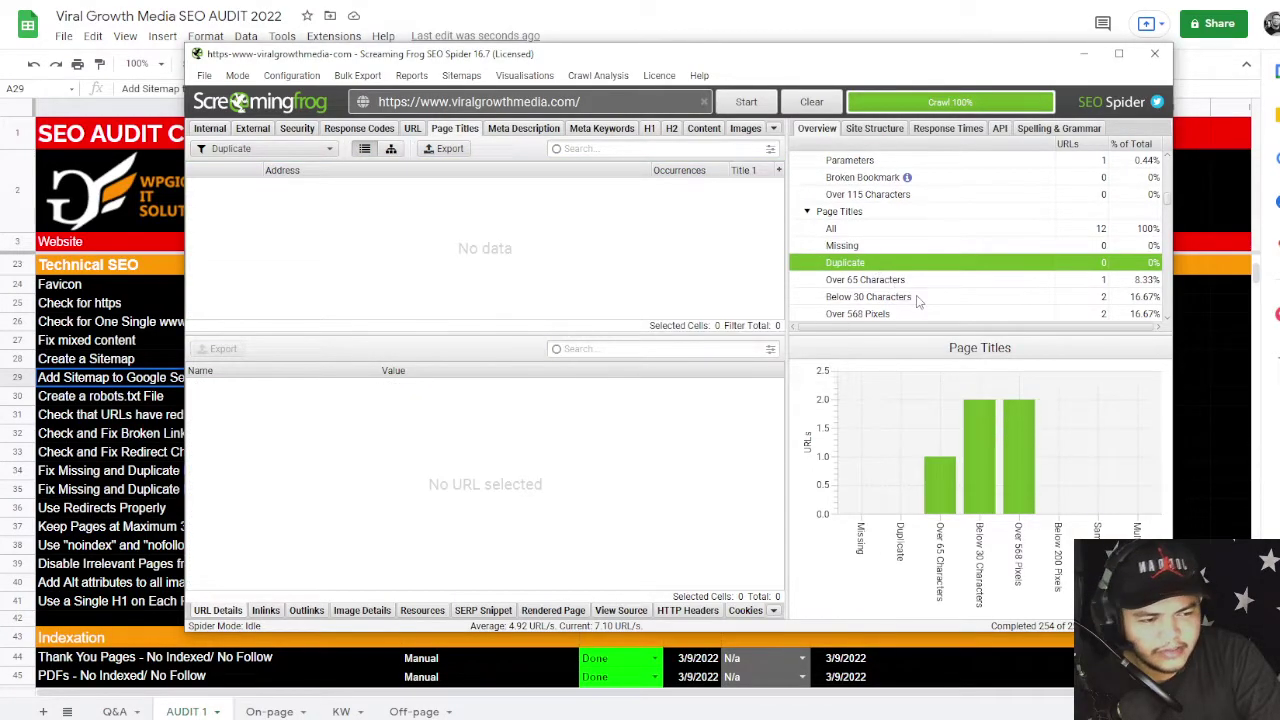
# - Set the Fix Missing and Duplicate Meta Titles item to Done in the checklist
pyautogui.click(1195, 377)
pyautogui.click(655, 471)
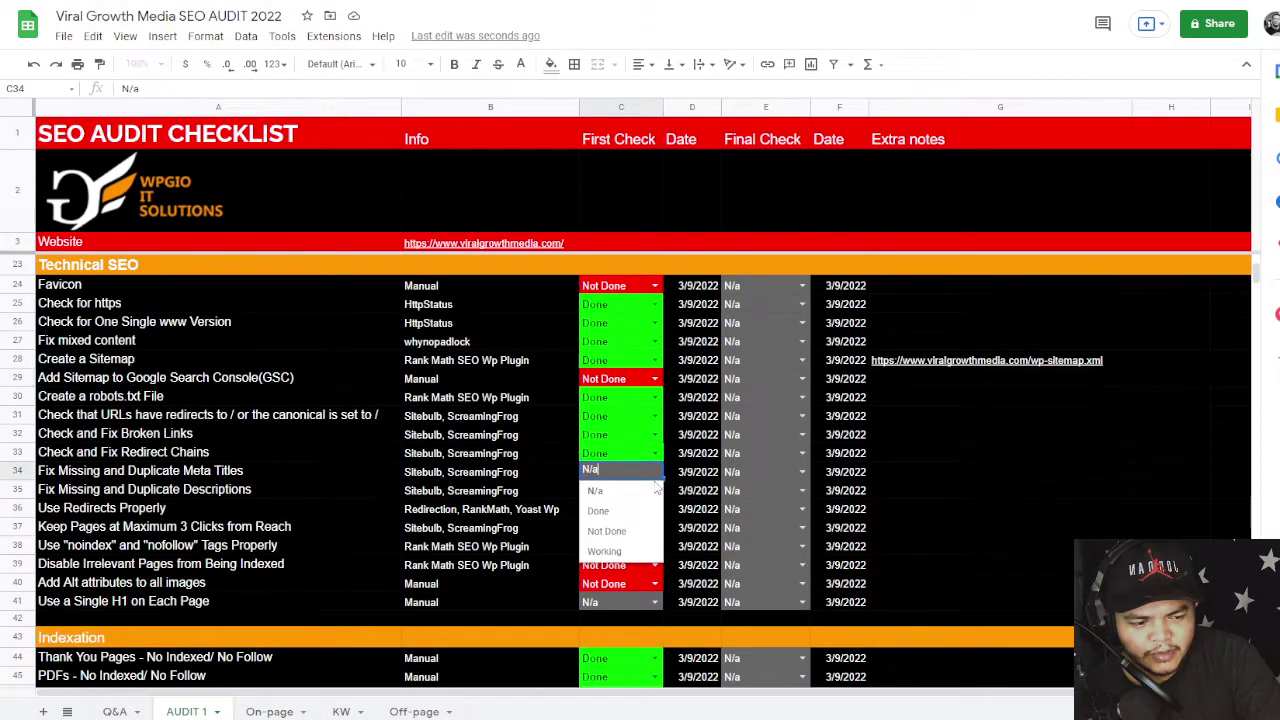
pyautogui.click(617, 514)
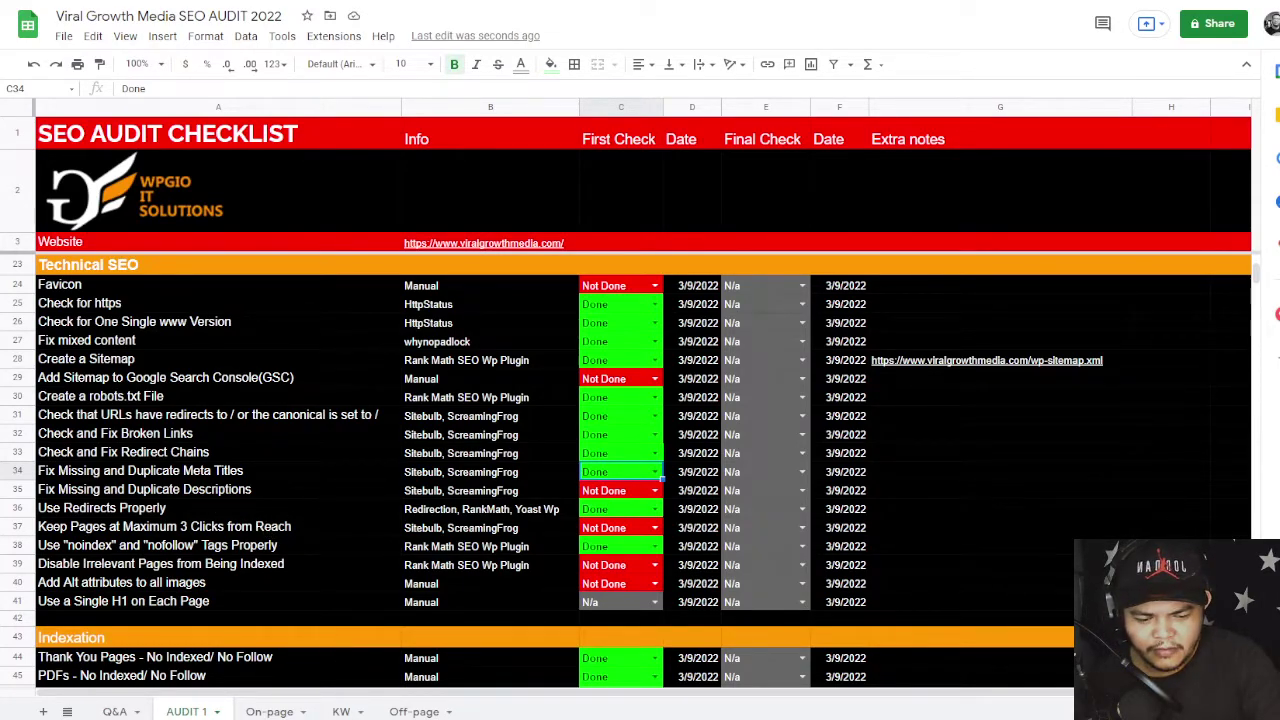
pyautogui.hotkey('alt', 'Tab')
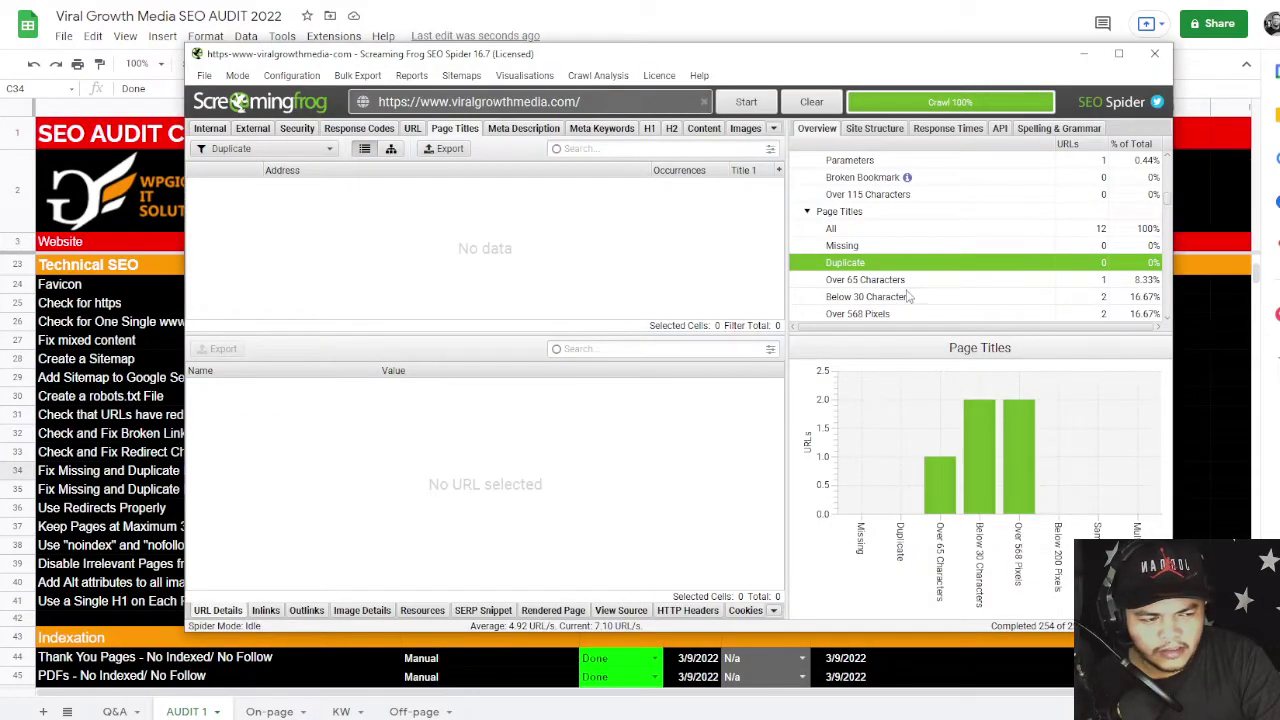
# - Check Meta Description in Screaming Frog (10 missing, 0 duplicate), then select checklist cell A35
pyautogui.scroll(-3, 923, 254)
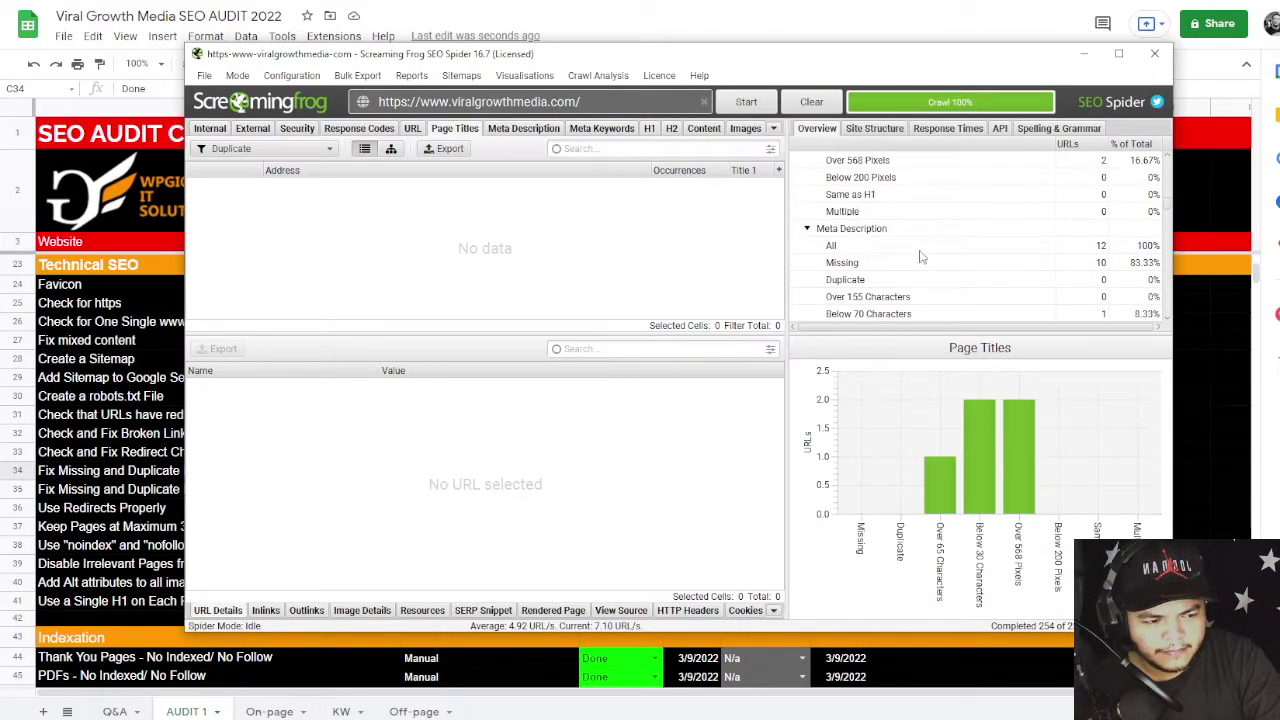
pyautogui.click(920, 262)
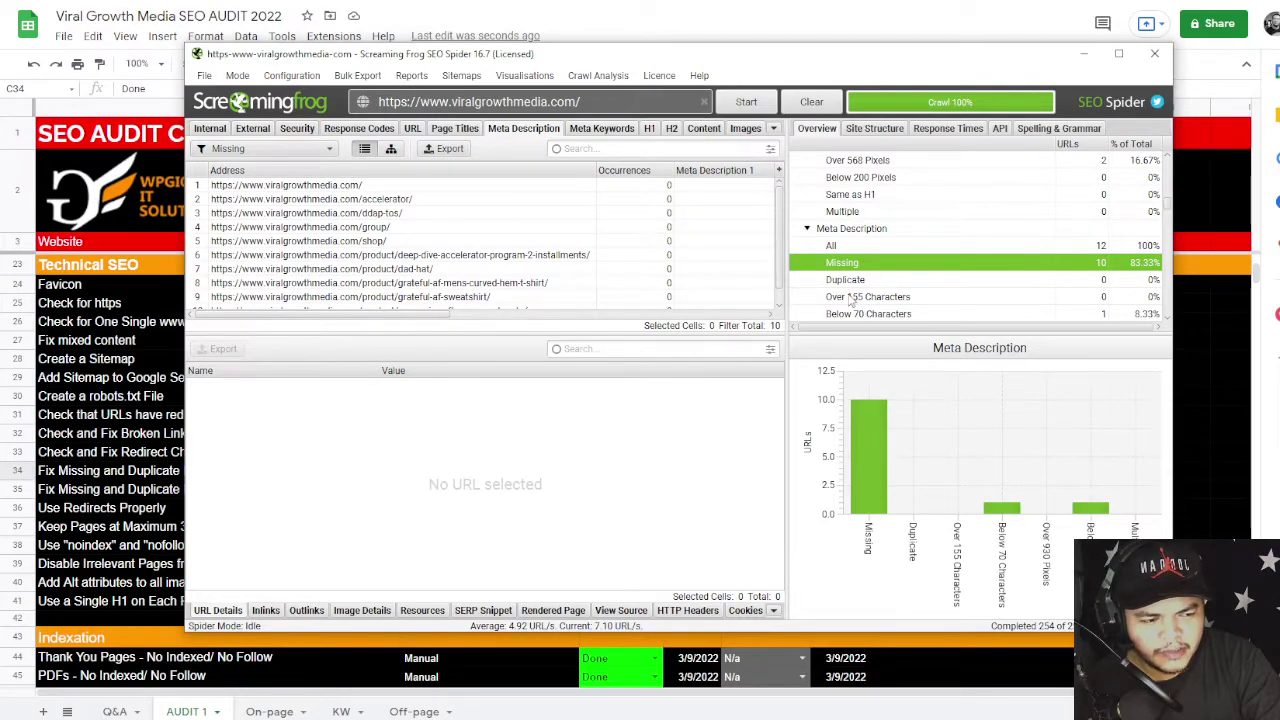
pyautogui.click(912, 280)
pyautogui.click(166, 494)
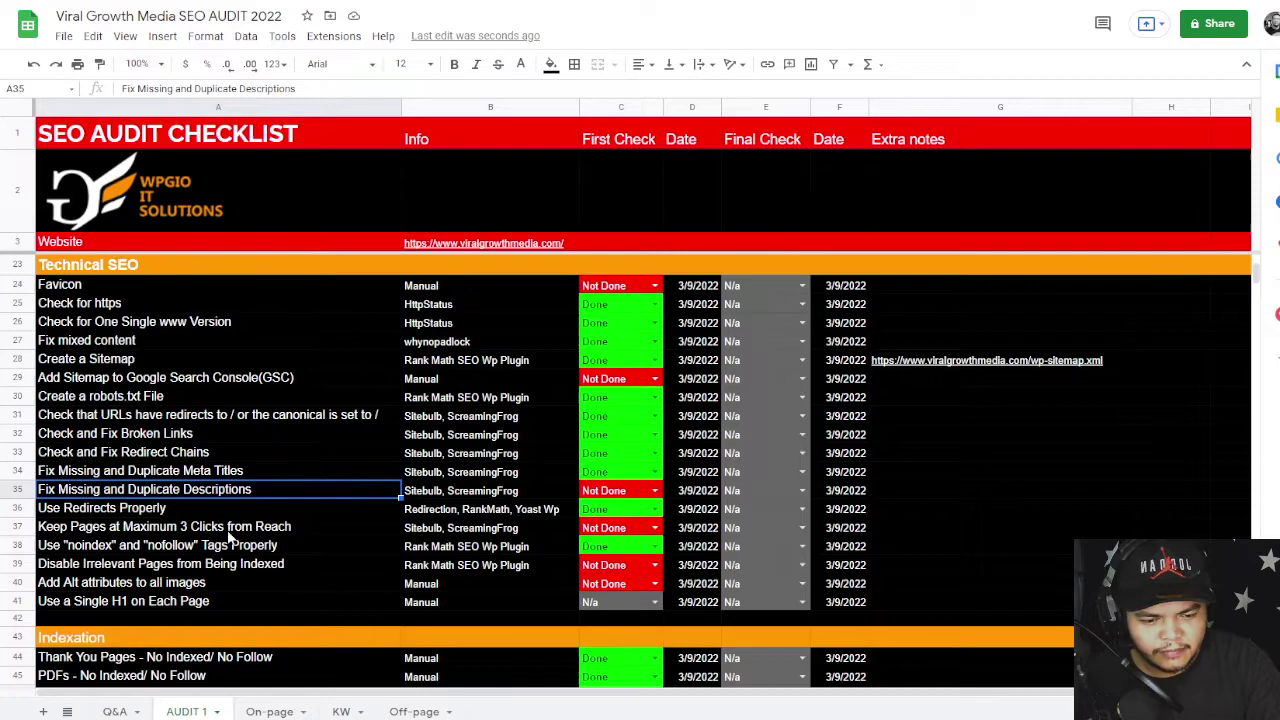
# - Review checklist rows 37–40, glancing at the live Viral Growth Media page, ending on Add Alt attributes
pyautogui.click(156, 532)
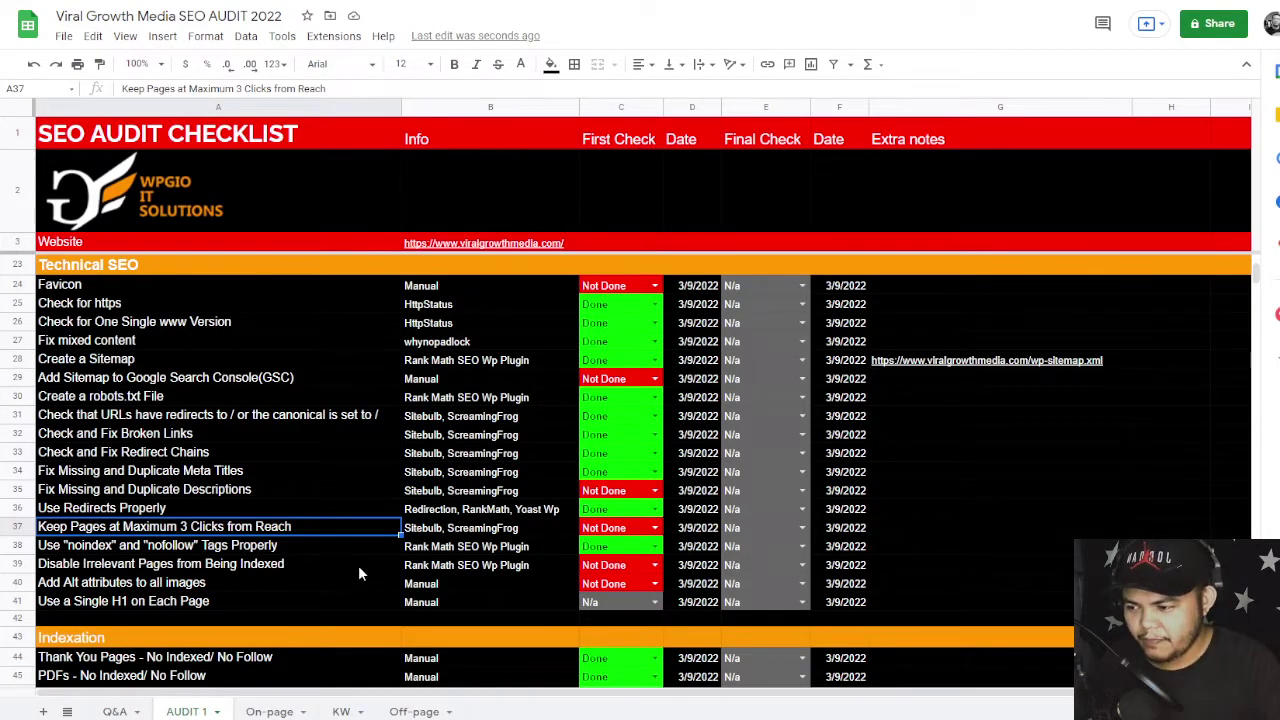
pyautogui.click(510, 567)
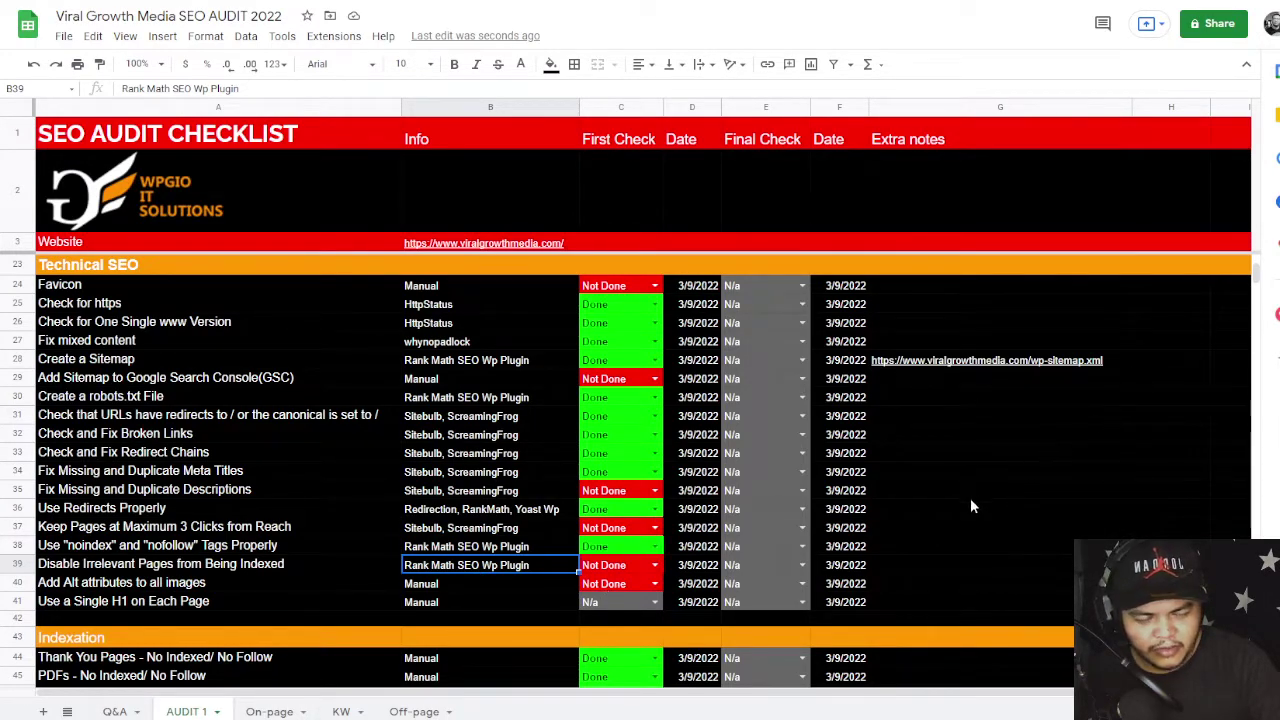
pyautogui.hotkey('ctrl', 'Tab')
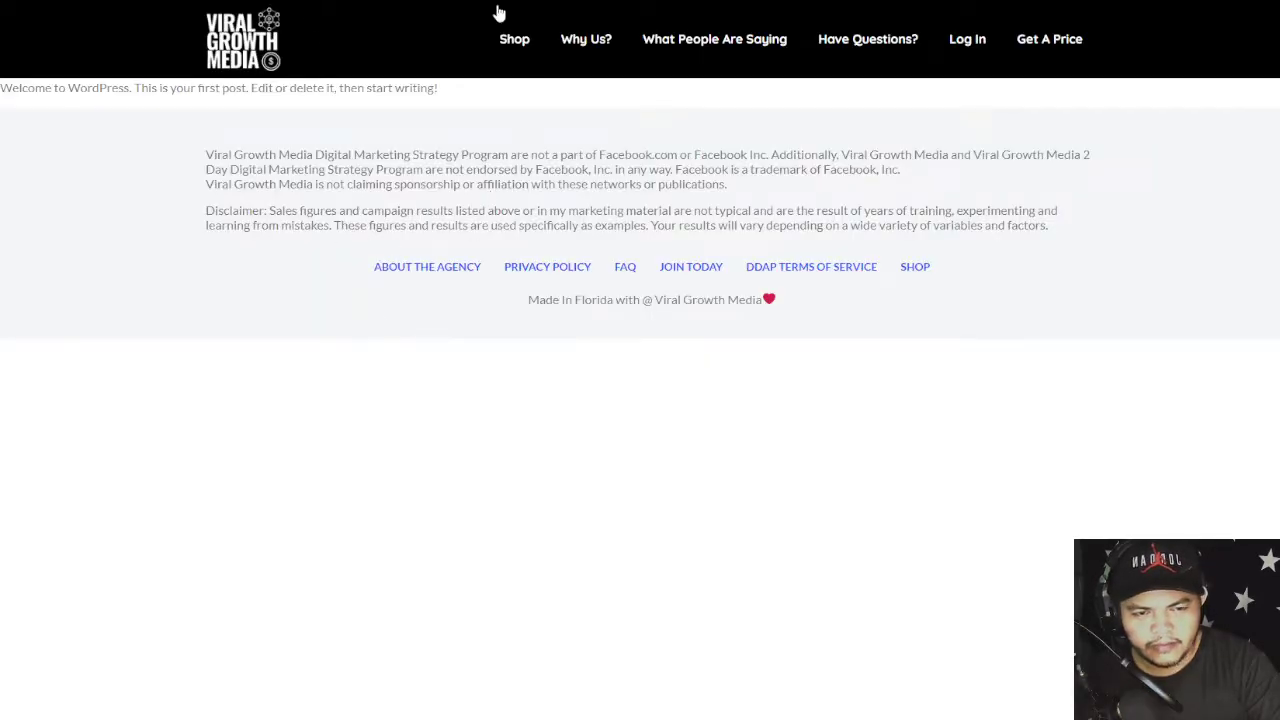
pyautogui.hotkey('ctrl', 'shift', 'Tab')
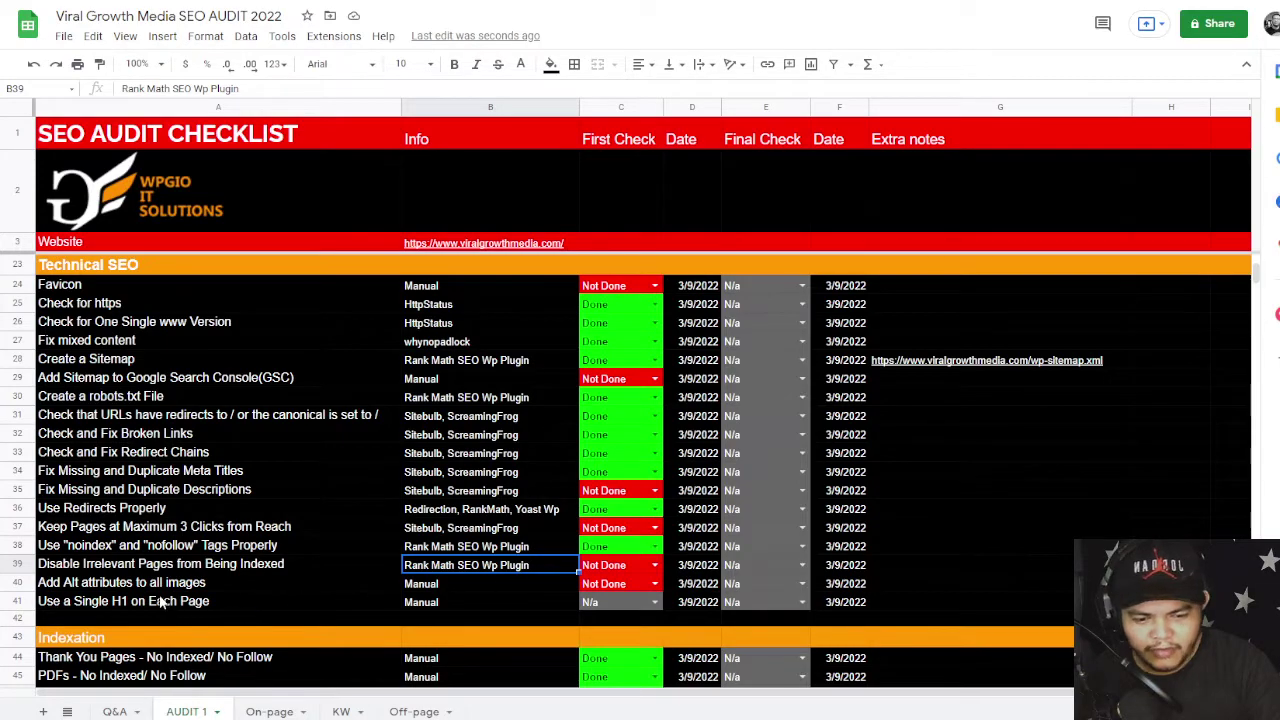
pyautogui.click(155, 588)
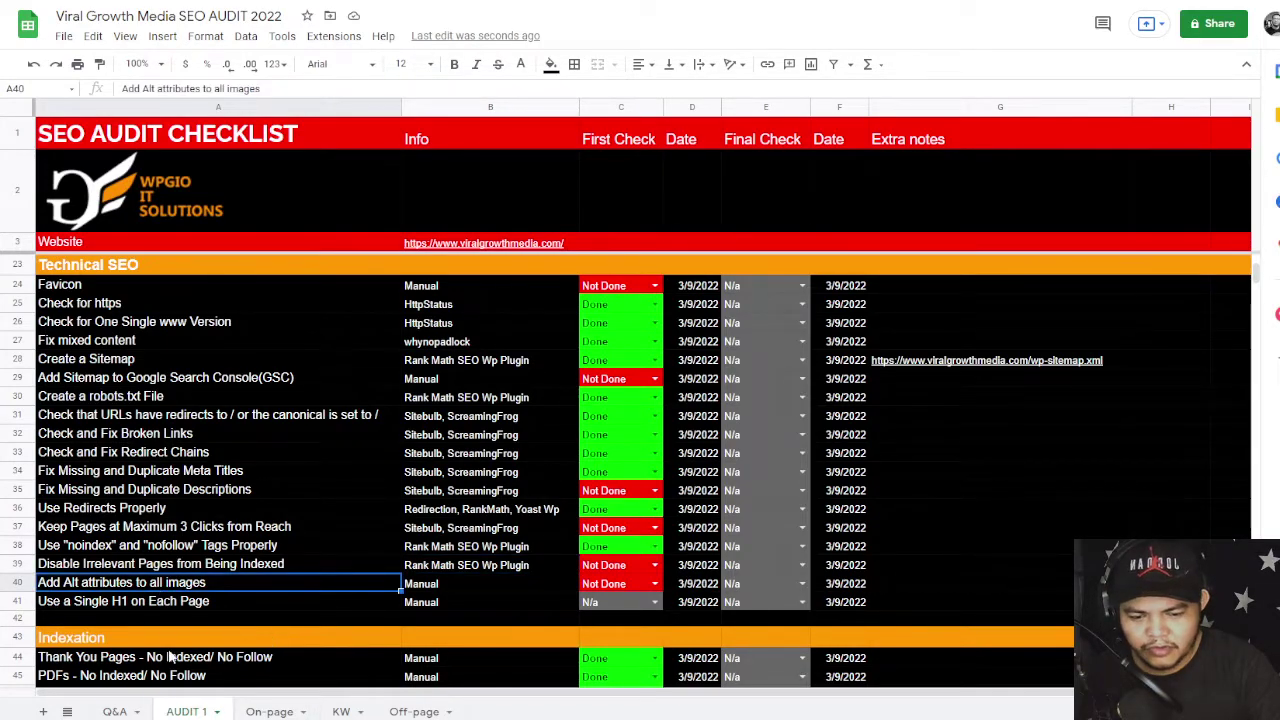
# - In Screaming Frog's Overview panel, list the 54 images missing alt text
pyautogui.hotkey('alt', 'Tab')
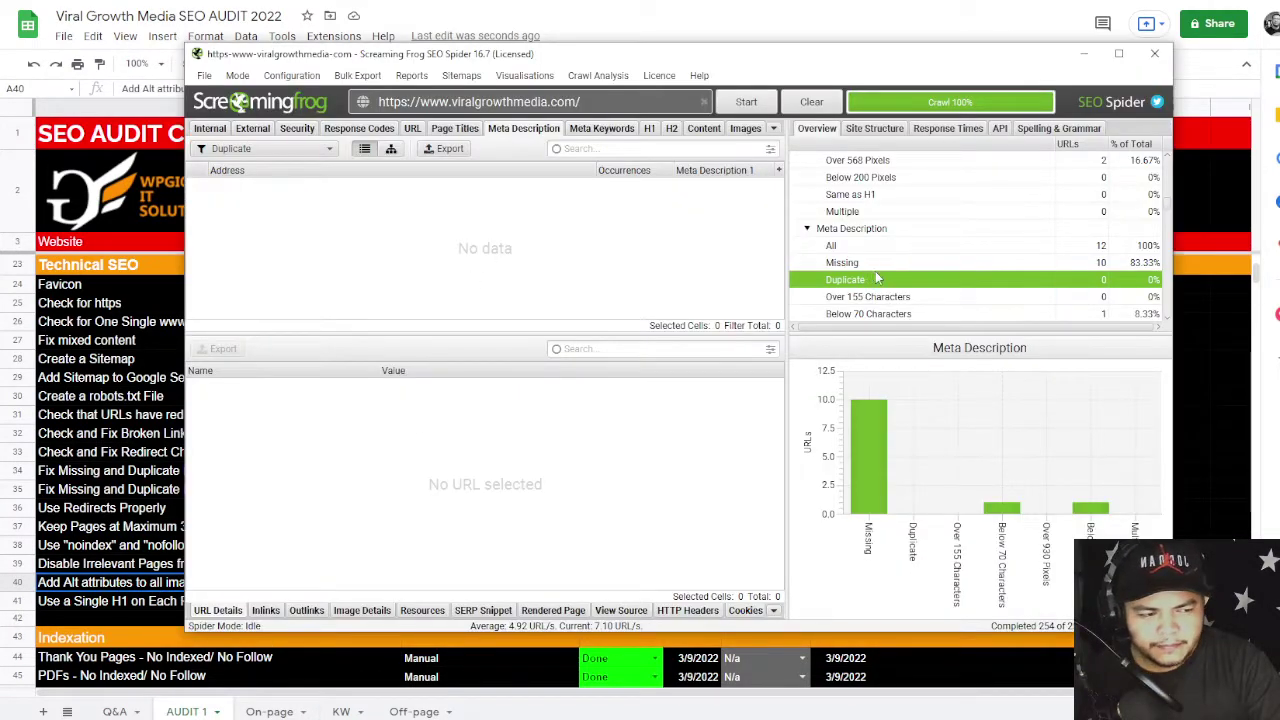
pyautogui.scroll(-3, 1023, 252)
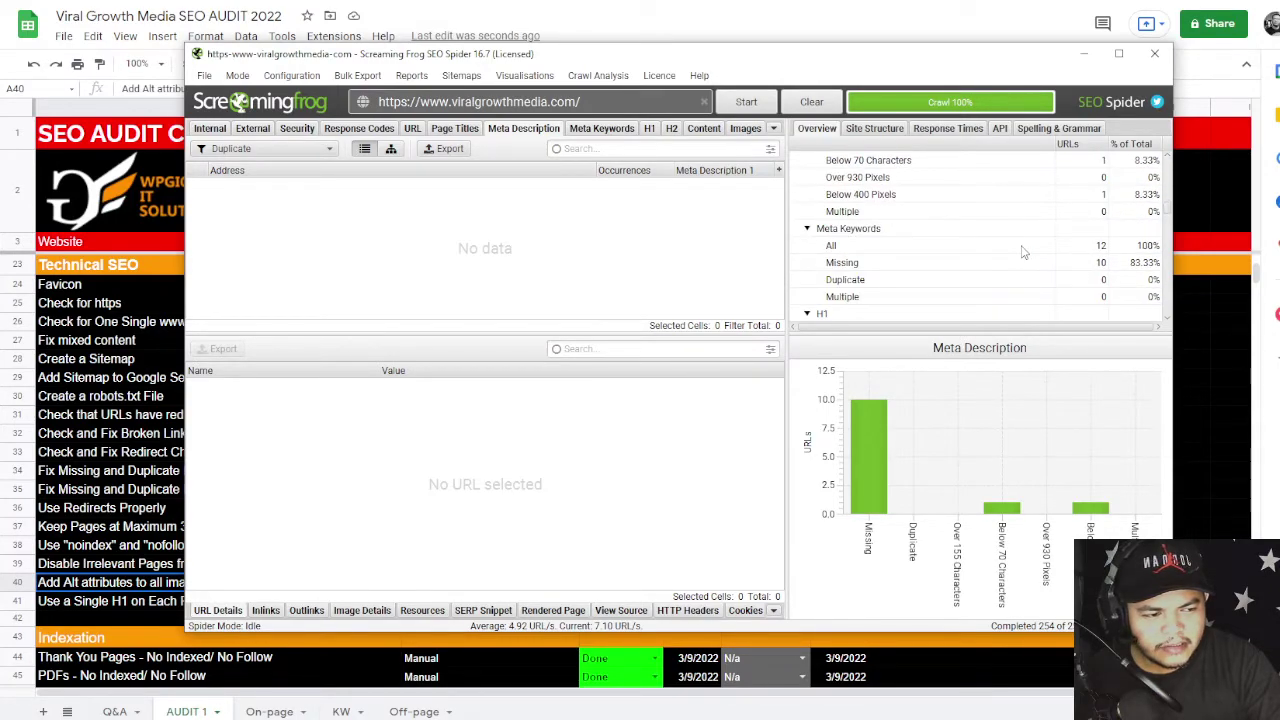
pyautogui.scroll(-5, 1023, 252)
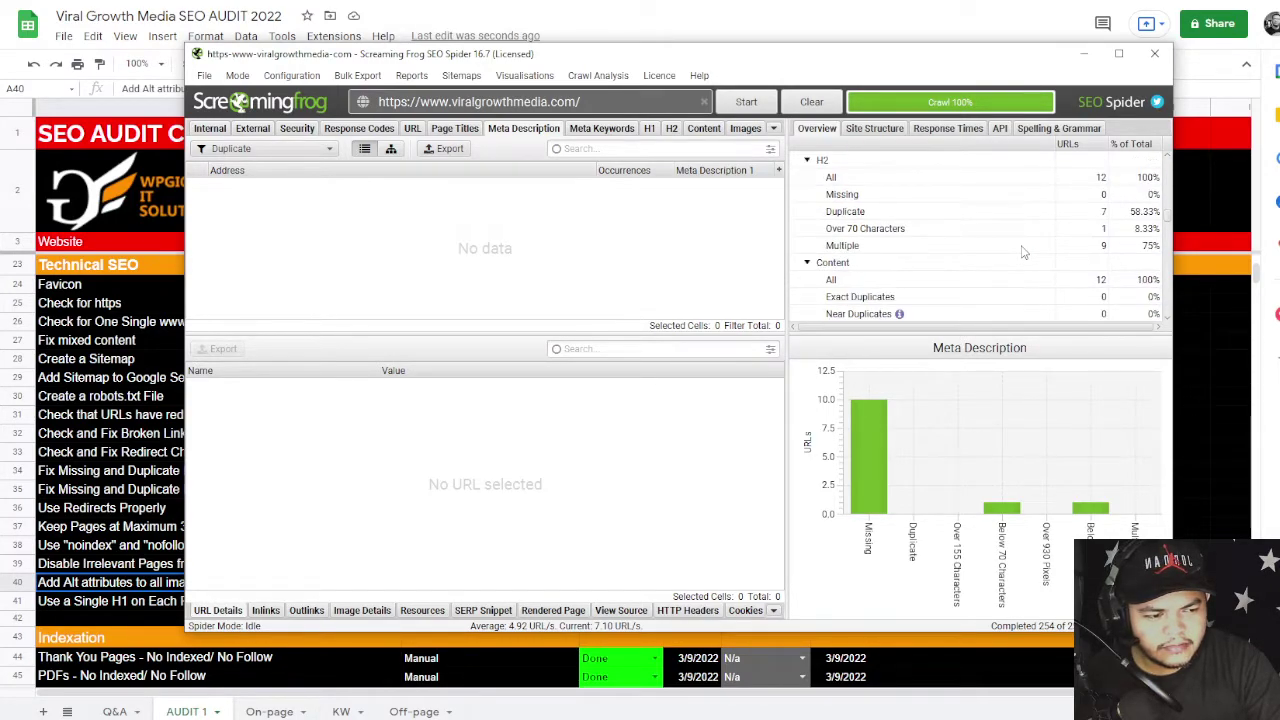
pyautogui.scroll(-3, 1023, 252)
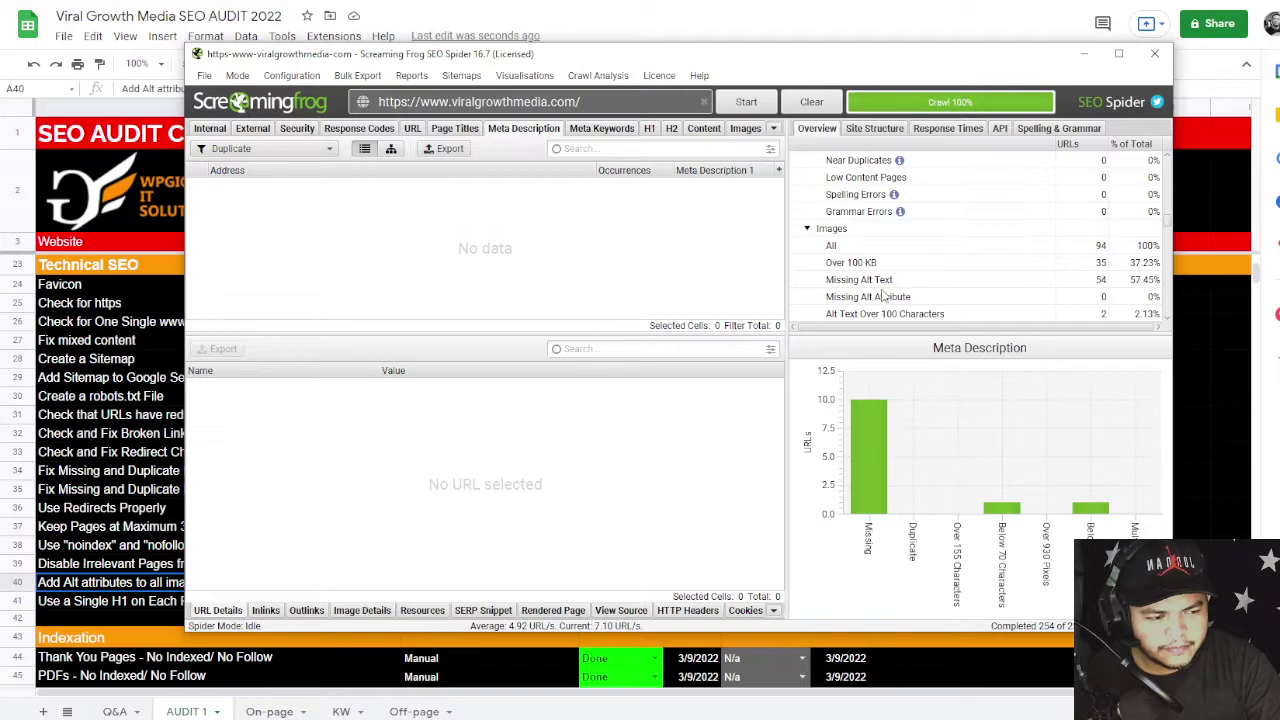
pyautogui.click(1078, 284)
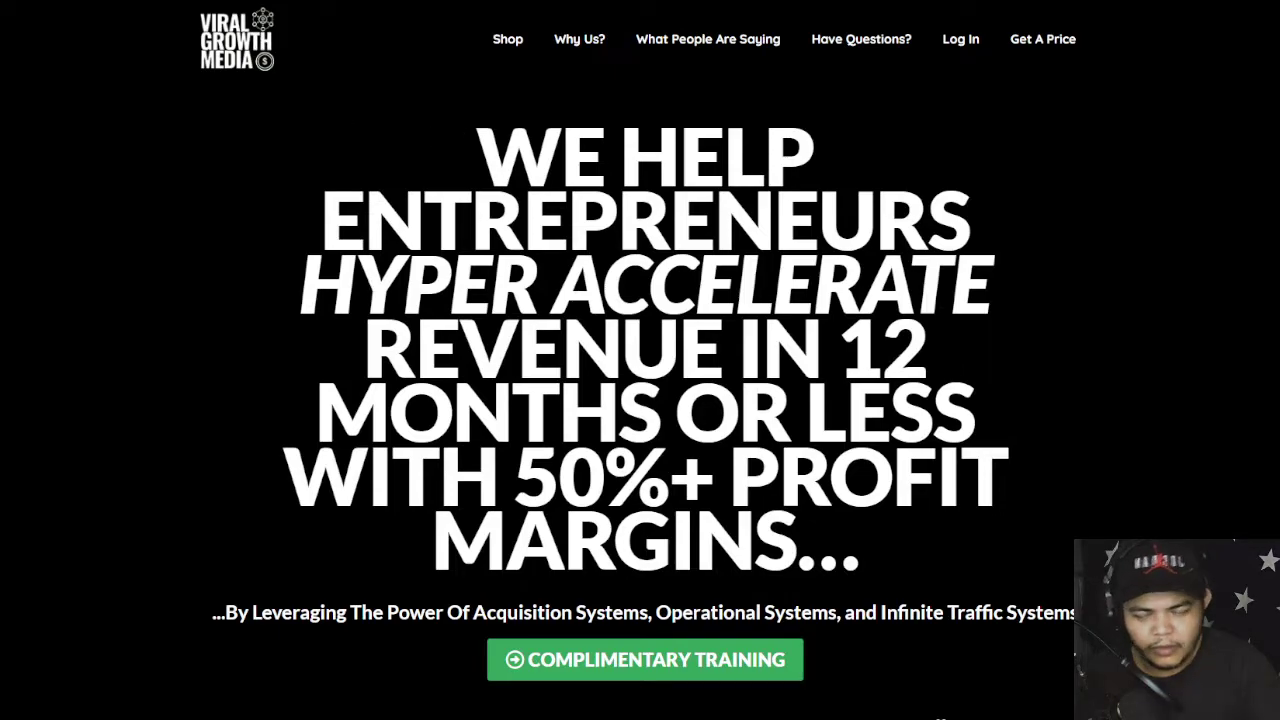
# - Show the homepage images lacking ALT and title in the SEO META in 1 CLICK Images report
pyautogui.click(1150, 2)
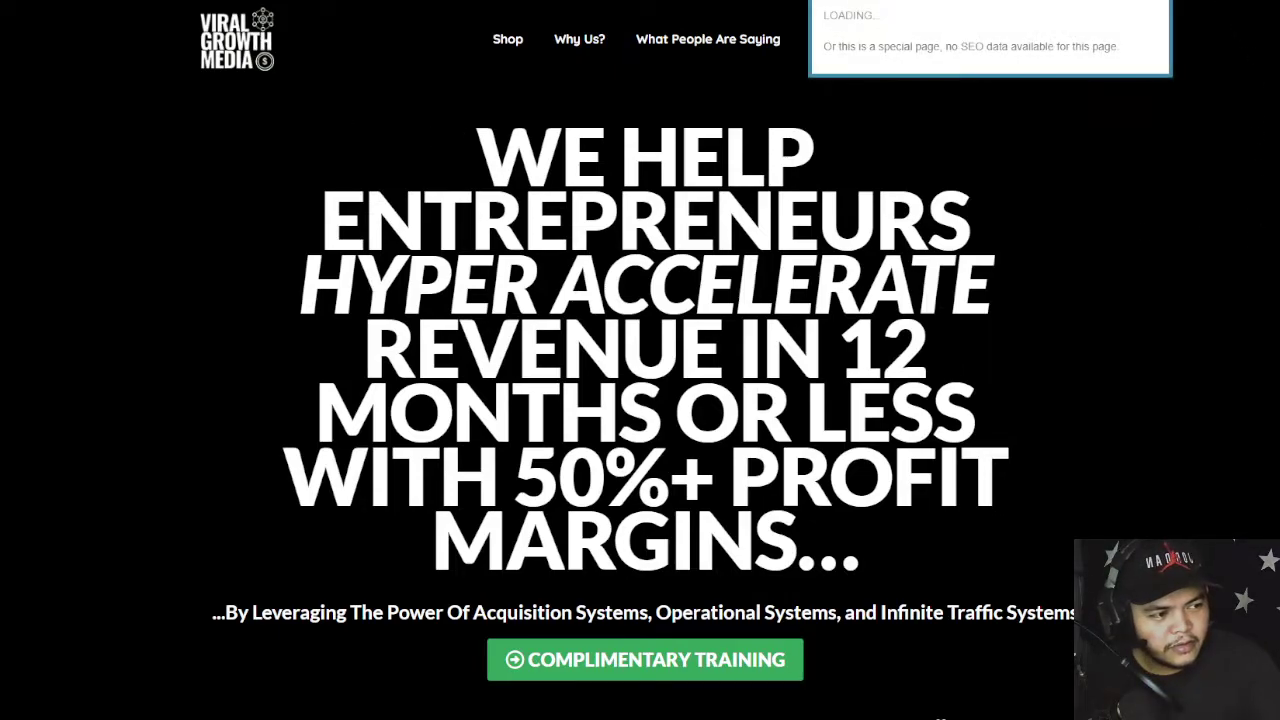
pyautogui.click(866, 28)
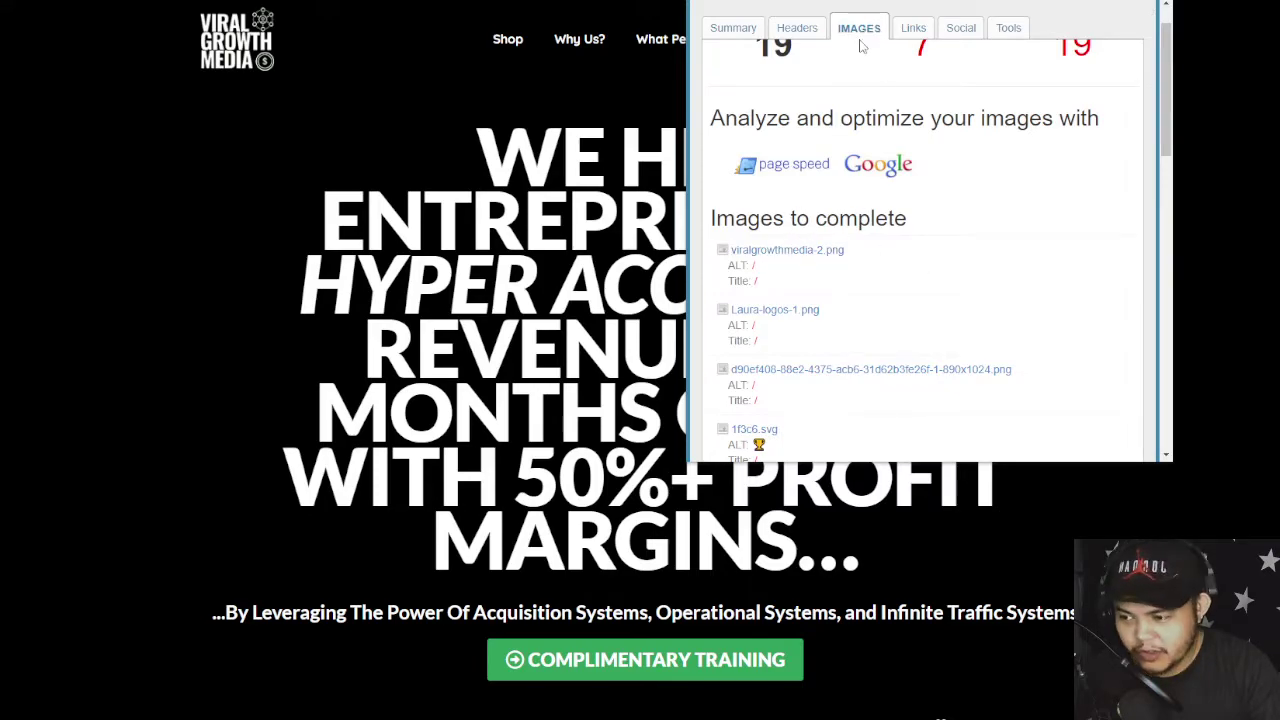
pyautogui.moveTo(804, 254)
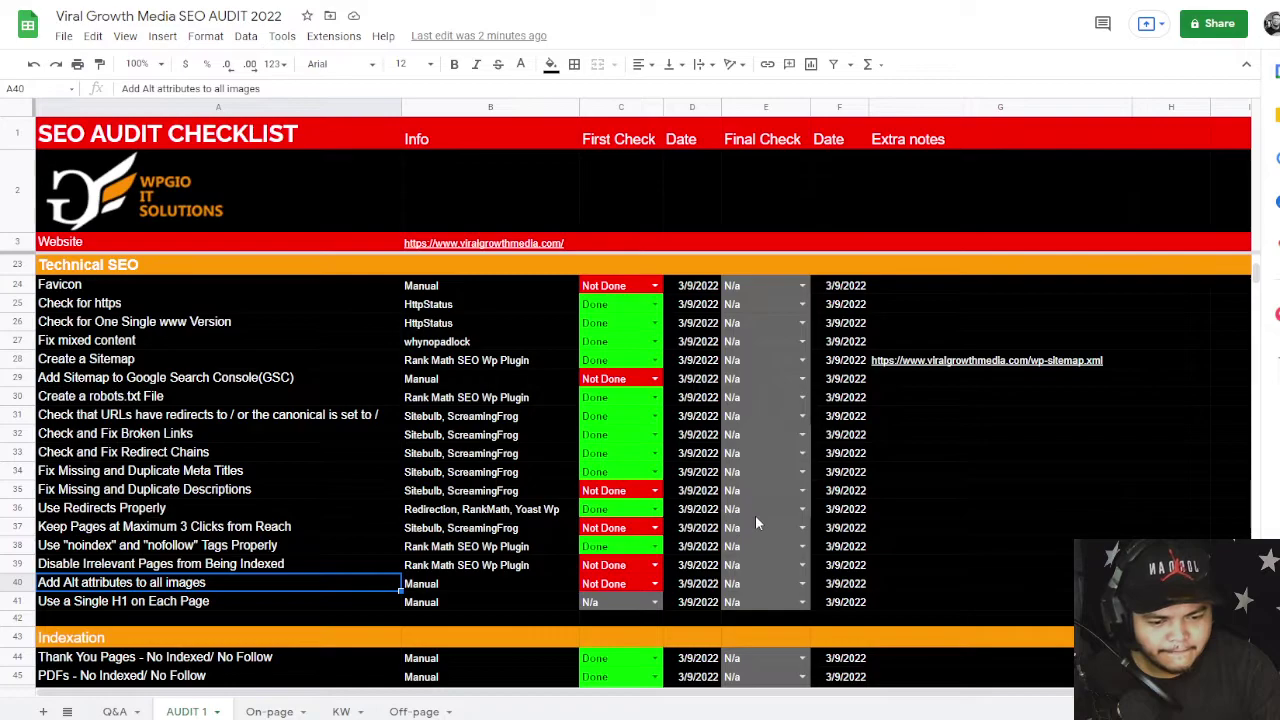
# - Filter Screaming Frog to pages missing an H1 and inspect the privacy-policy page's details
pyautogui.scroll(-2, 755, 515)
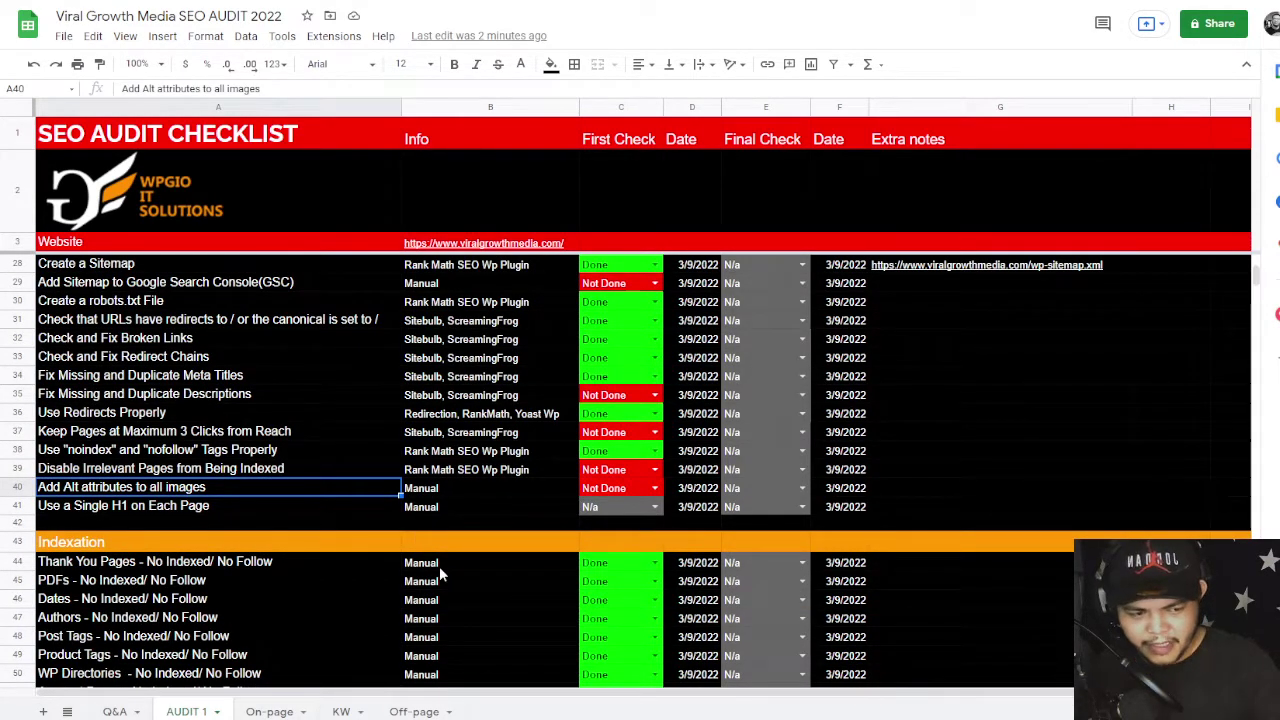
pyautogui.hotkey('alt', 'Tab')
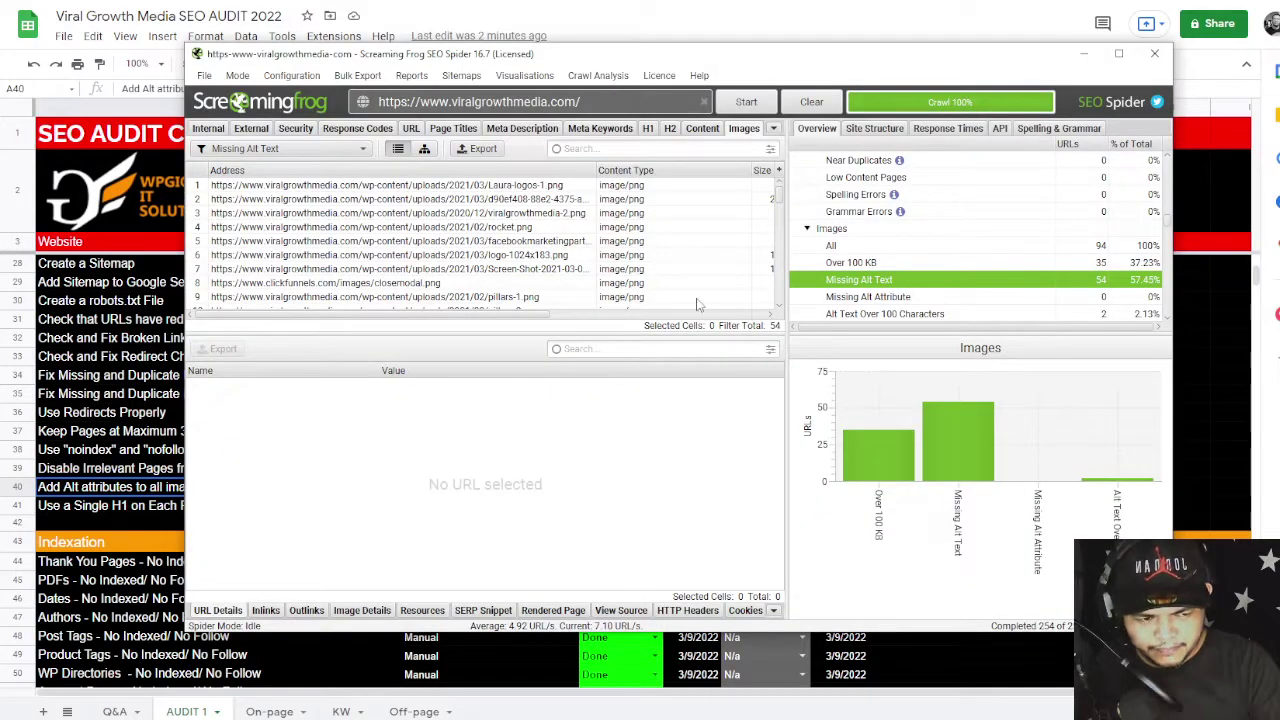
pyautogui.scroll(-3, 930, 245)
pyautogui.scroll(6, 930, 245)
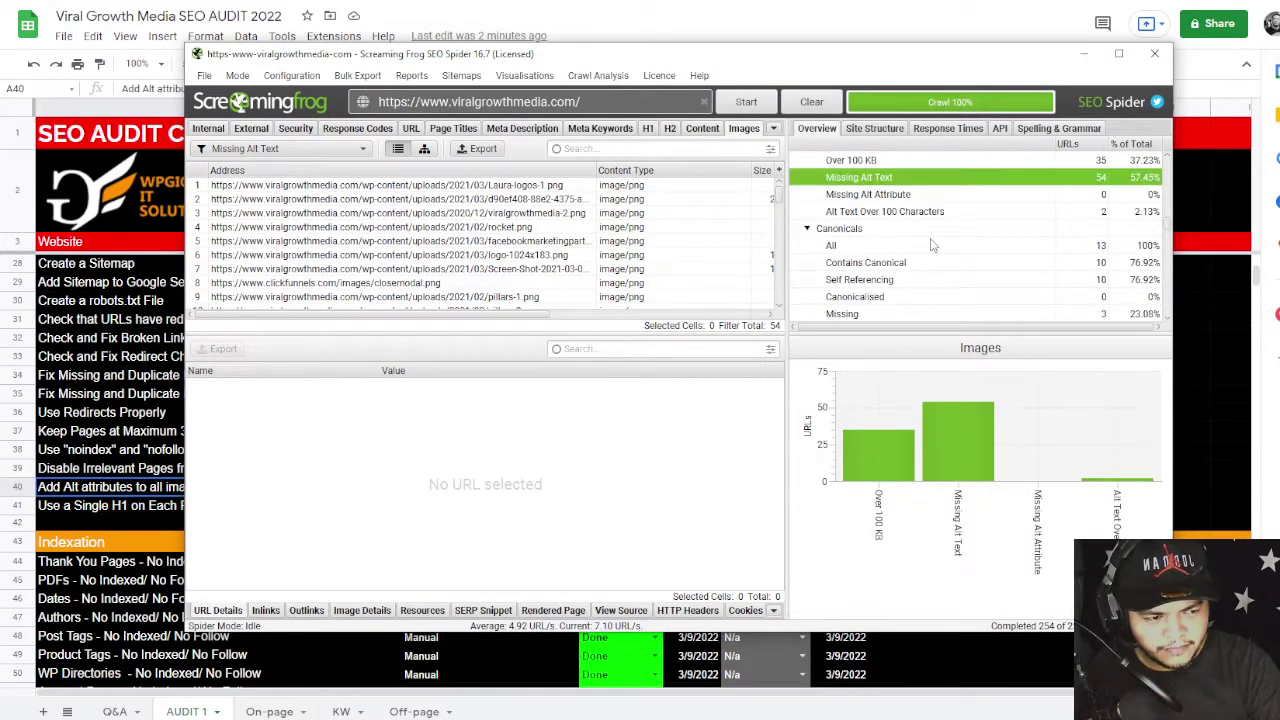
pyautogui.scroll(3, 930, 245)
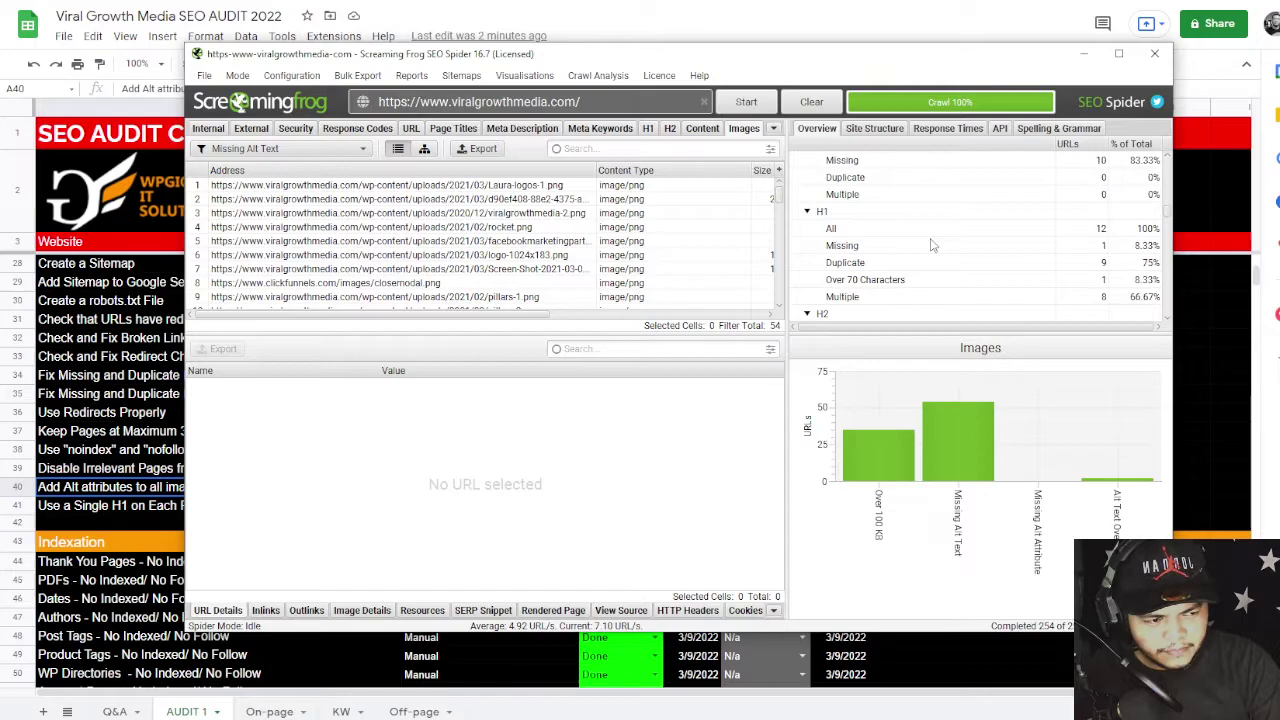
pyautogui.click(938, 247)
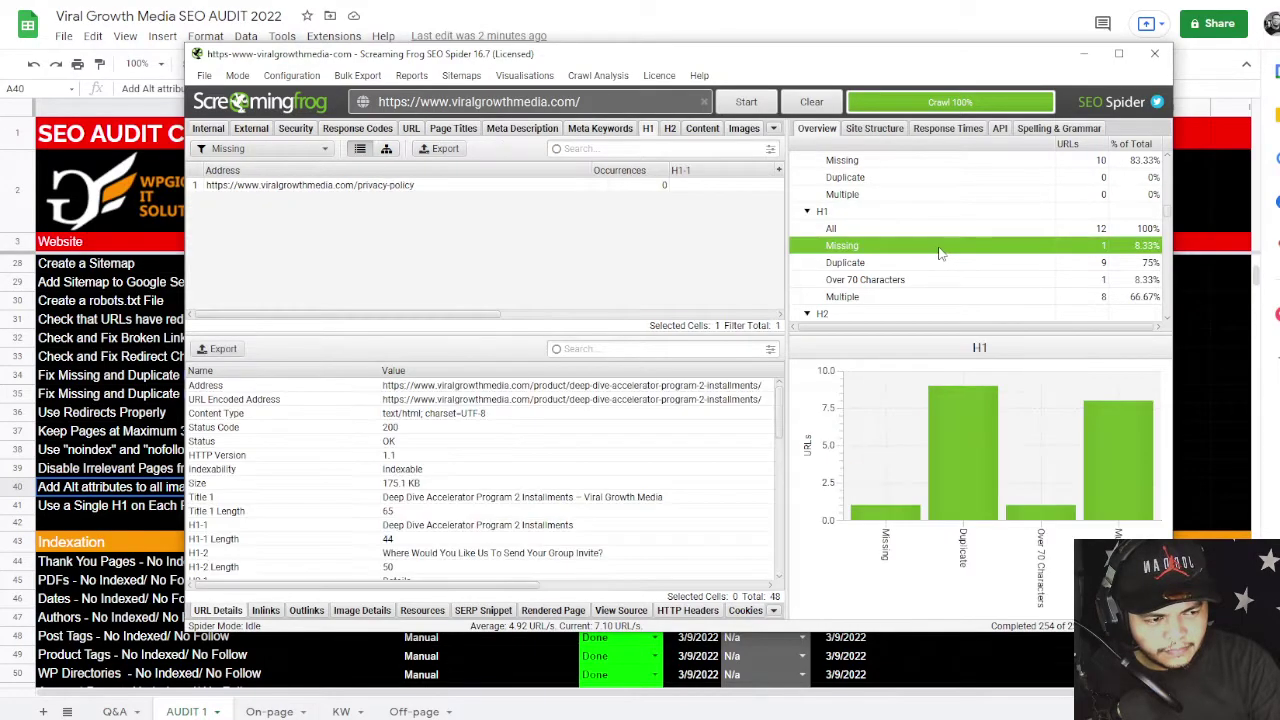
pyautogui.click(386, 190)
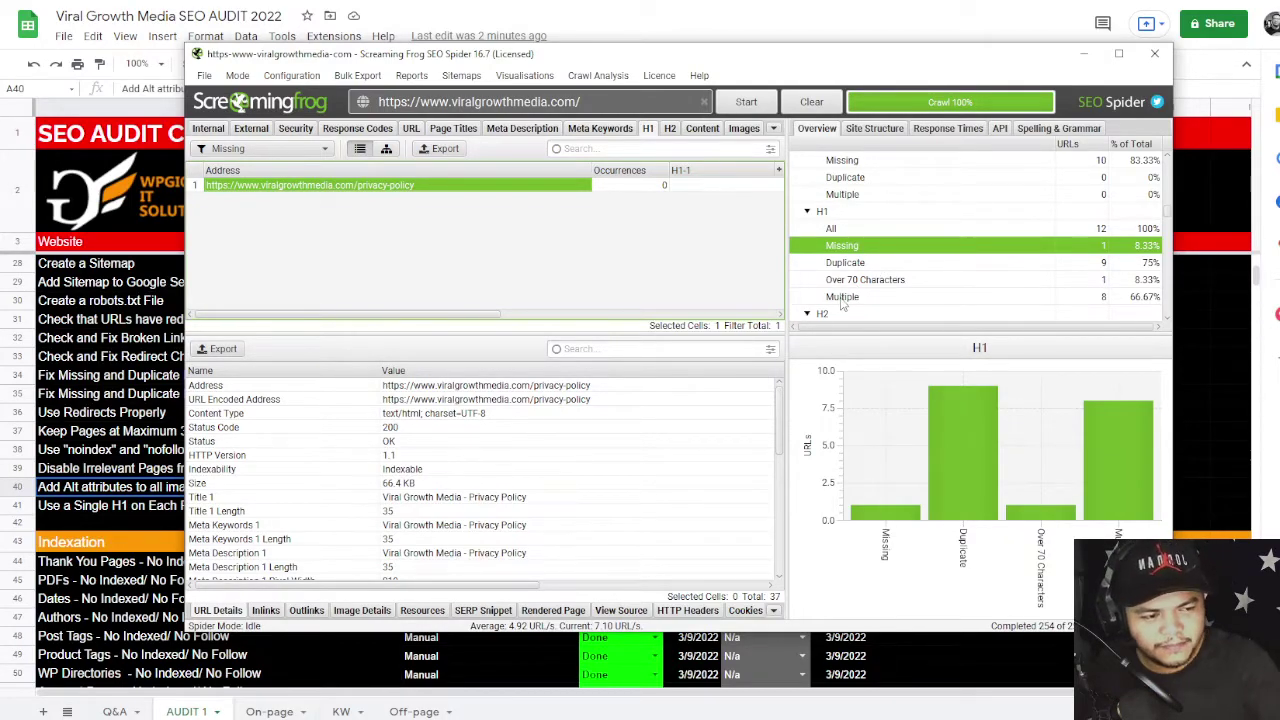
pyautogui.hotkey('alt', 'Tab')
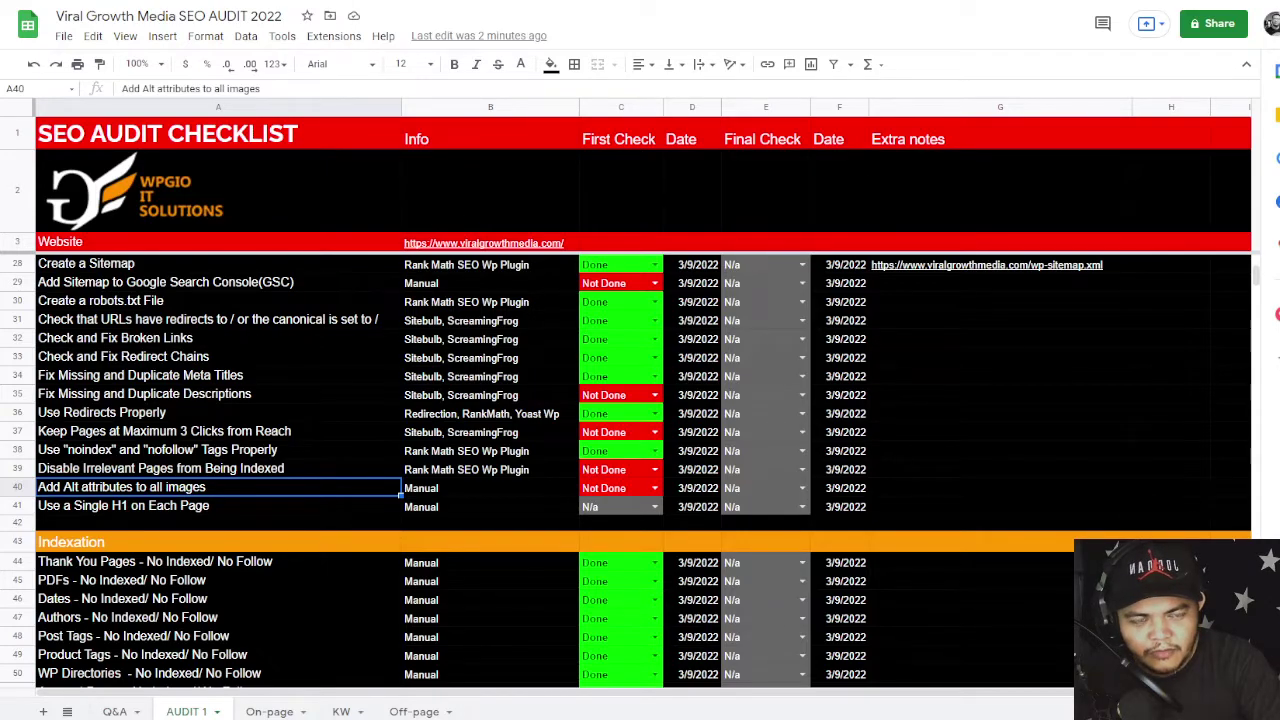
# - Load the Viral Growth Media homepage and confirm its SEO summary shows one H1, 15 H2s, 27 H3s
pyautogui.click(320, 1)
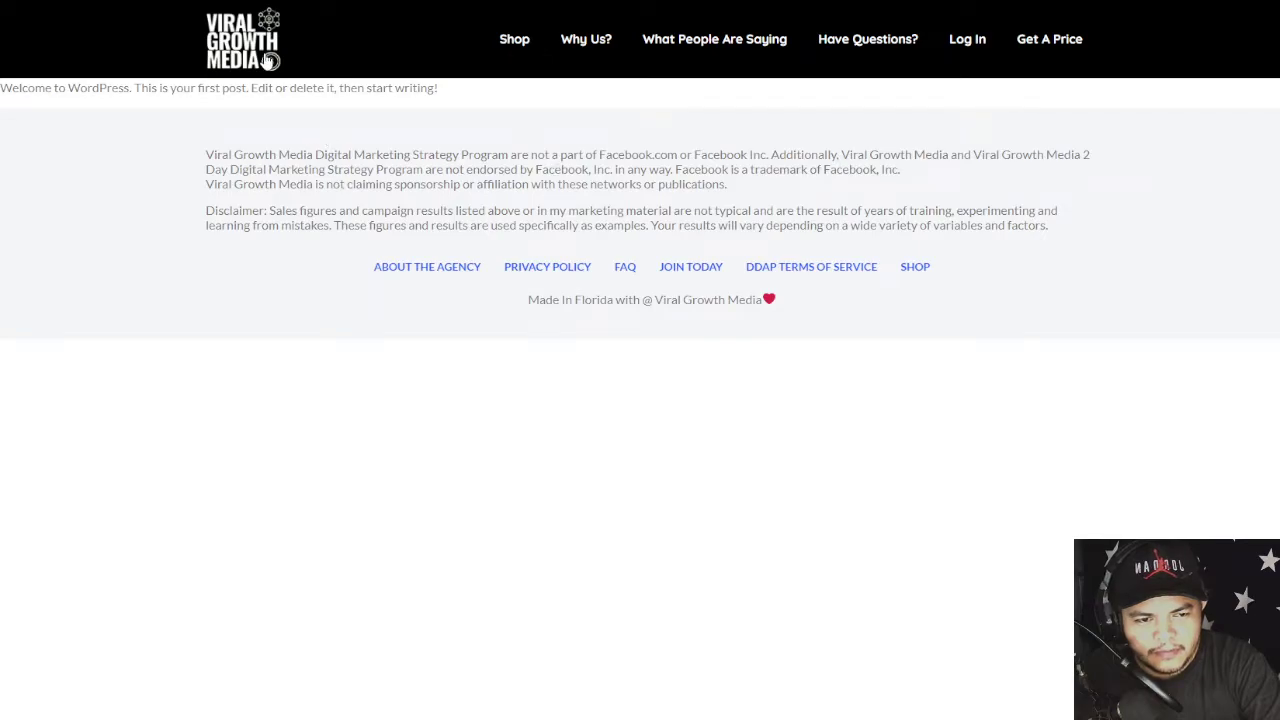
pyautogui.click(268, 62)
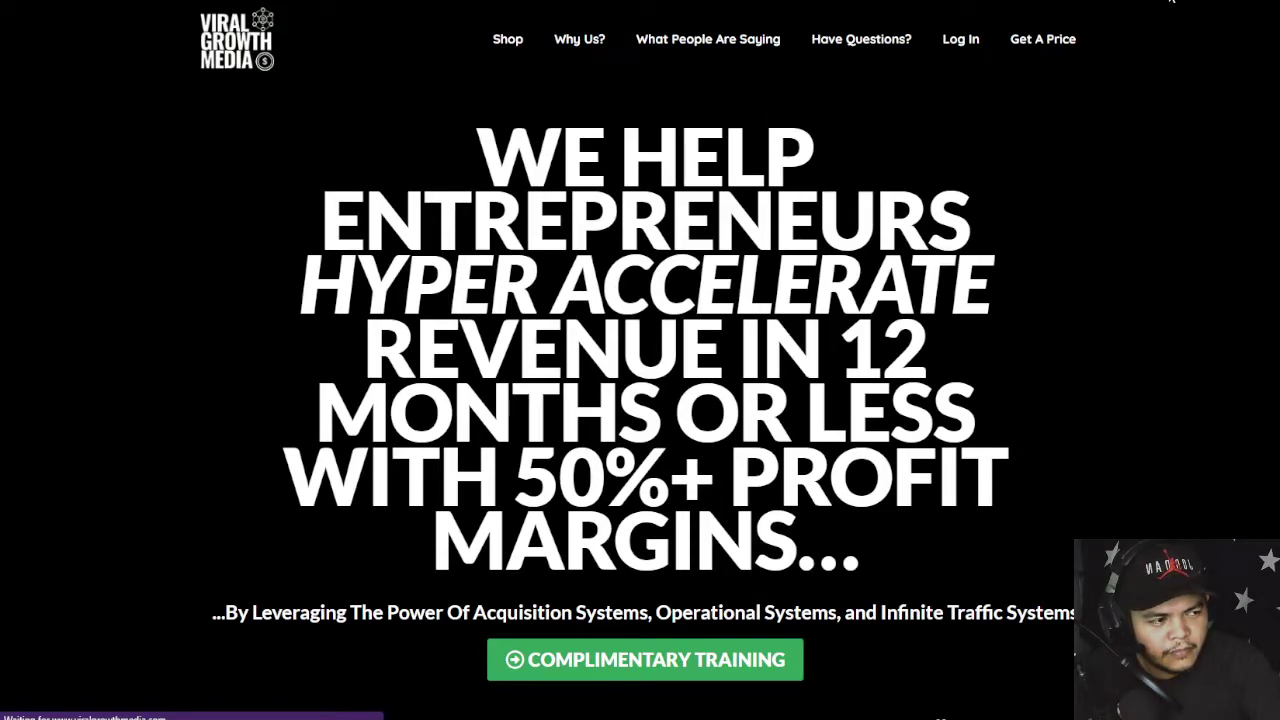
pyautogui.click(1185, 5)
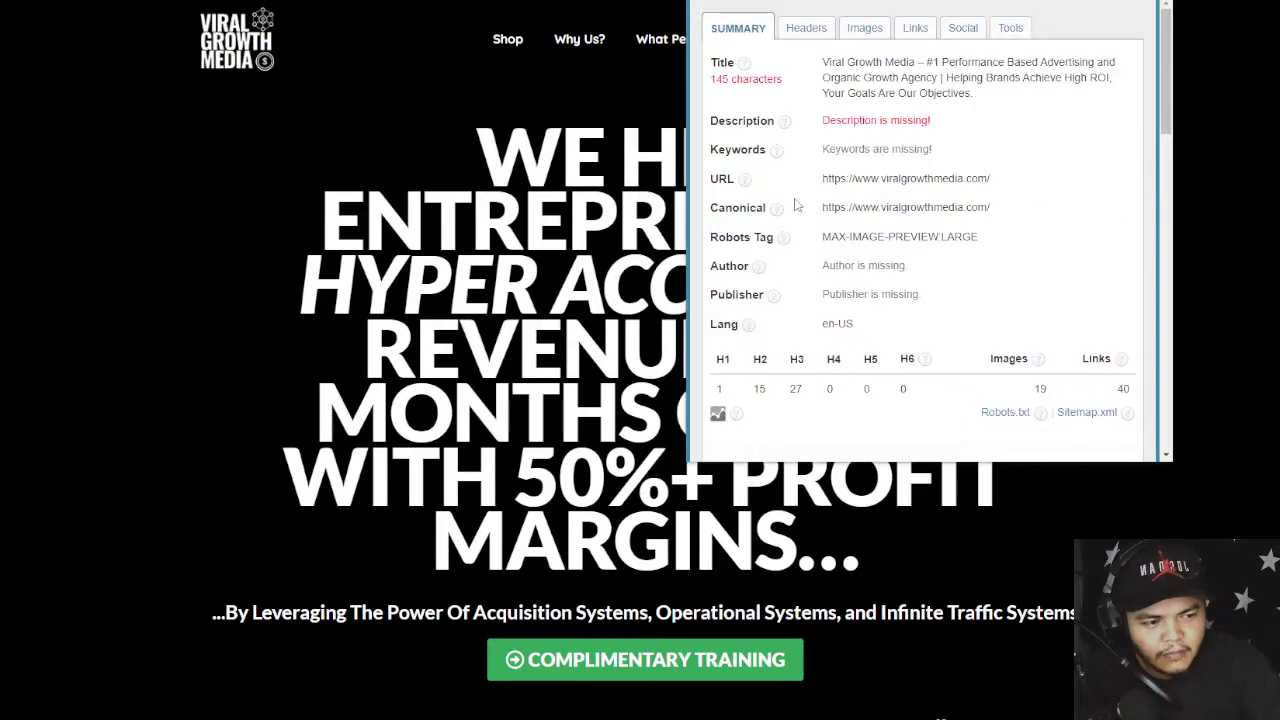
pyautogui.doubleClick(722, 388)
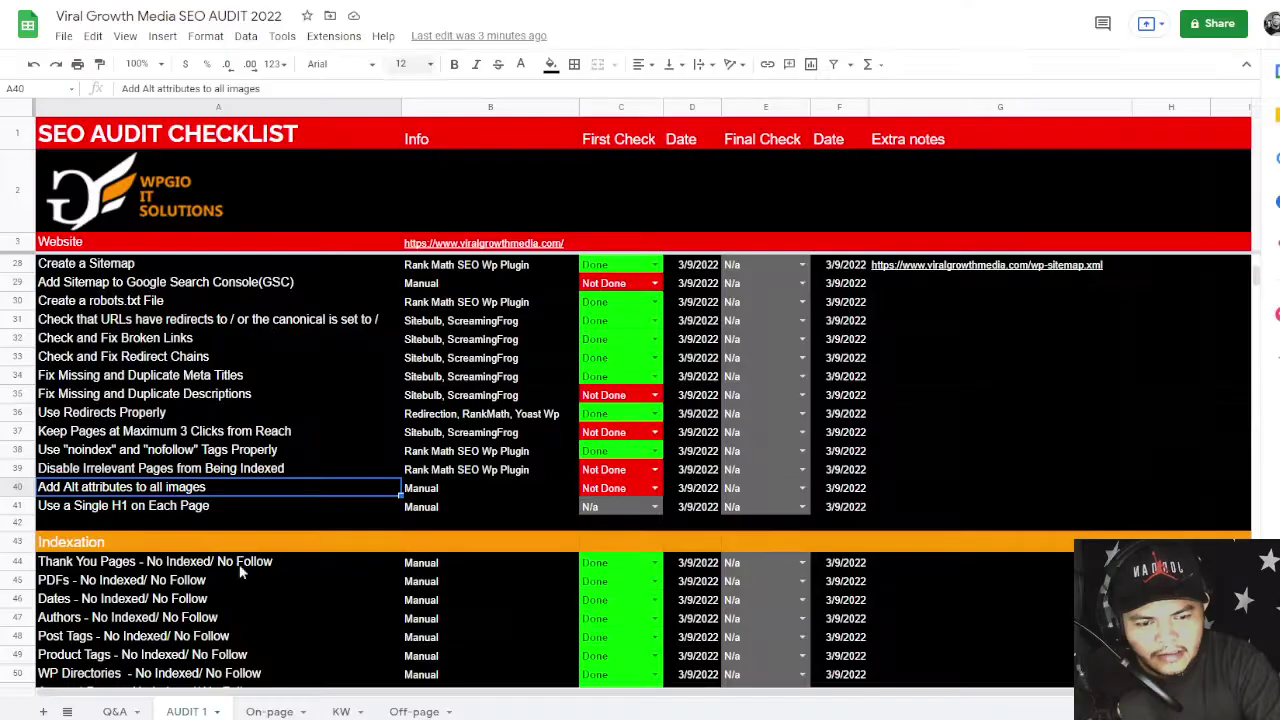
# - On the On-page sheet, move the H1-1 column next to Meta Description 1
pyautogui.click(252, 712)
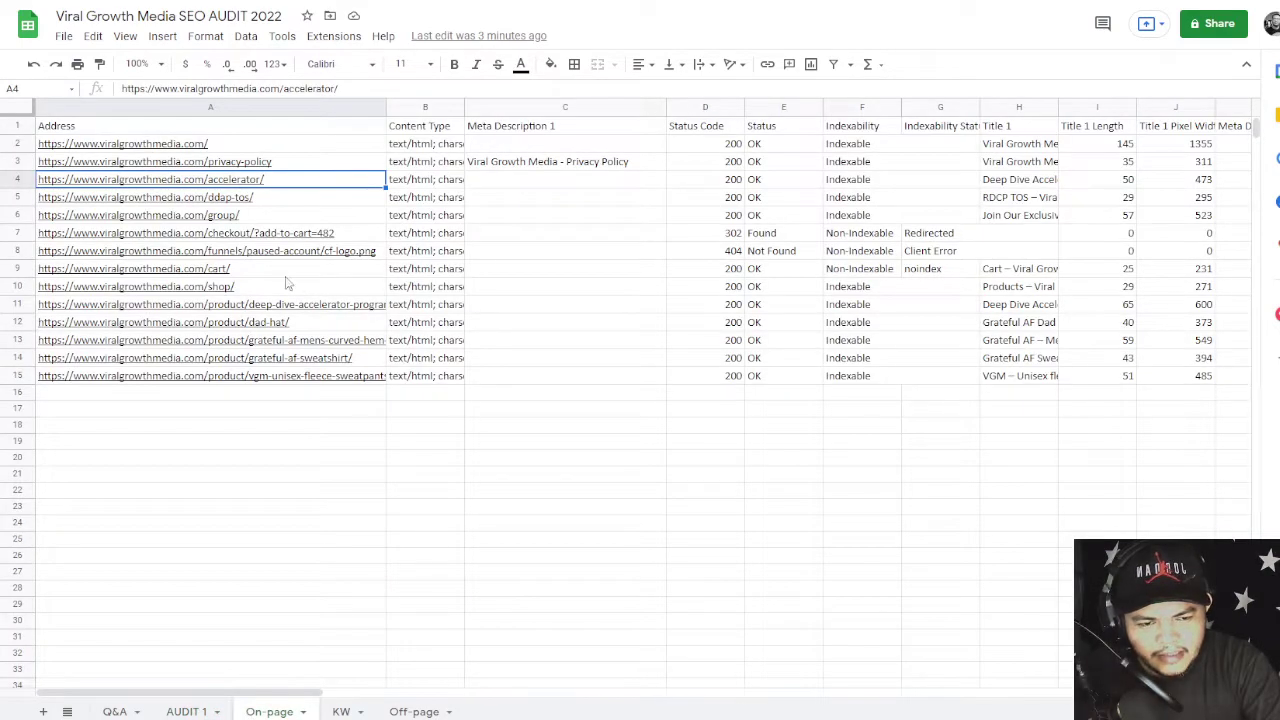
pyautogui.moveTo(223, 148); pyautogui.dragTo(225, 165)
pyautogui.moveTo(278, 224); pyautogui.dragTo(300, 378)
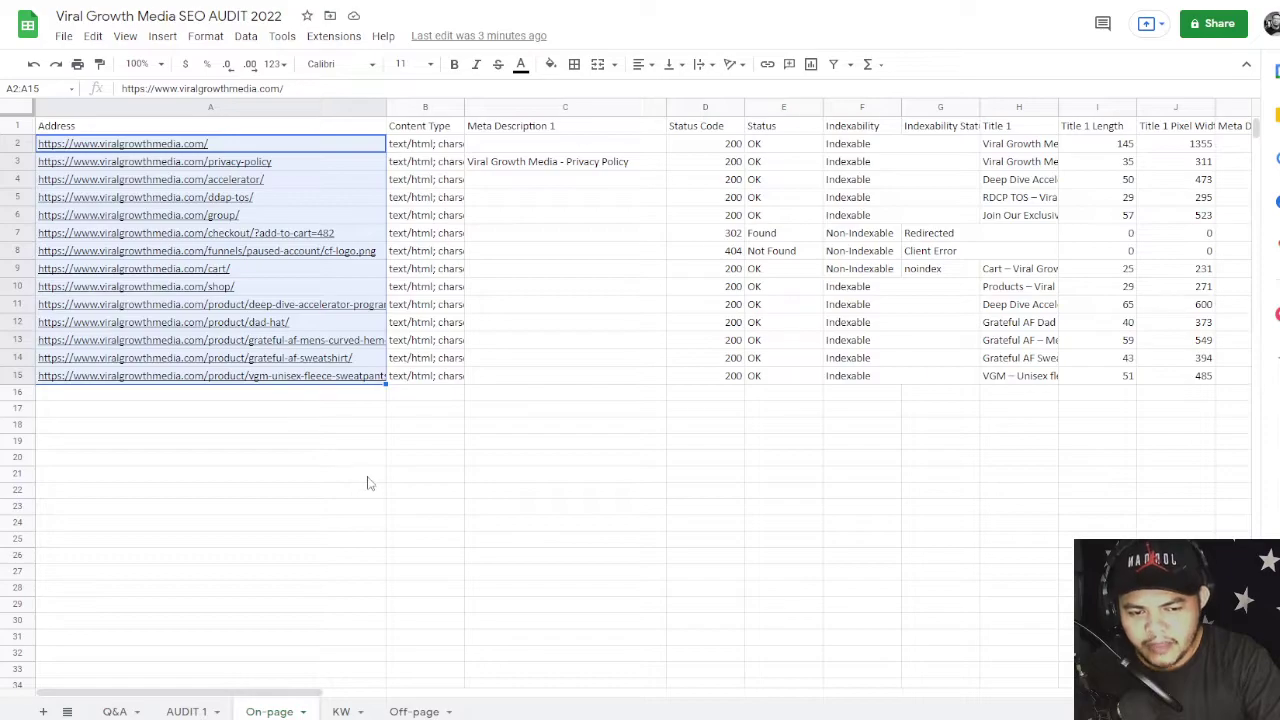
pyautogui.click(624, 447)
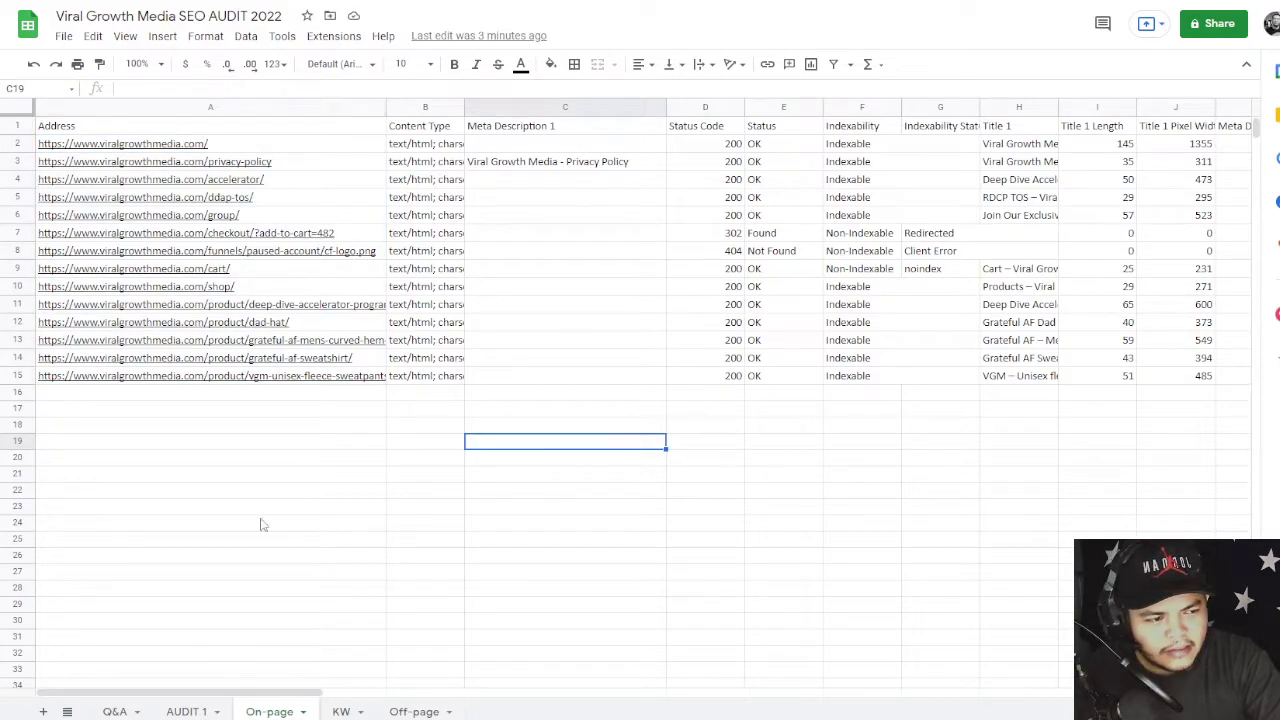
pyautogui.moveTo(290, 686); pyautogui.dragTo(512, 686)
pyautogui.moveTo(700, 107); pyautogui.dragTo(740, 196)
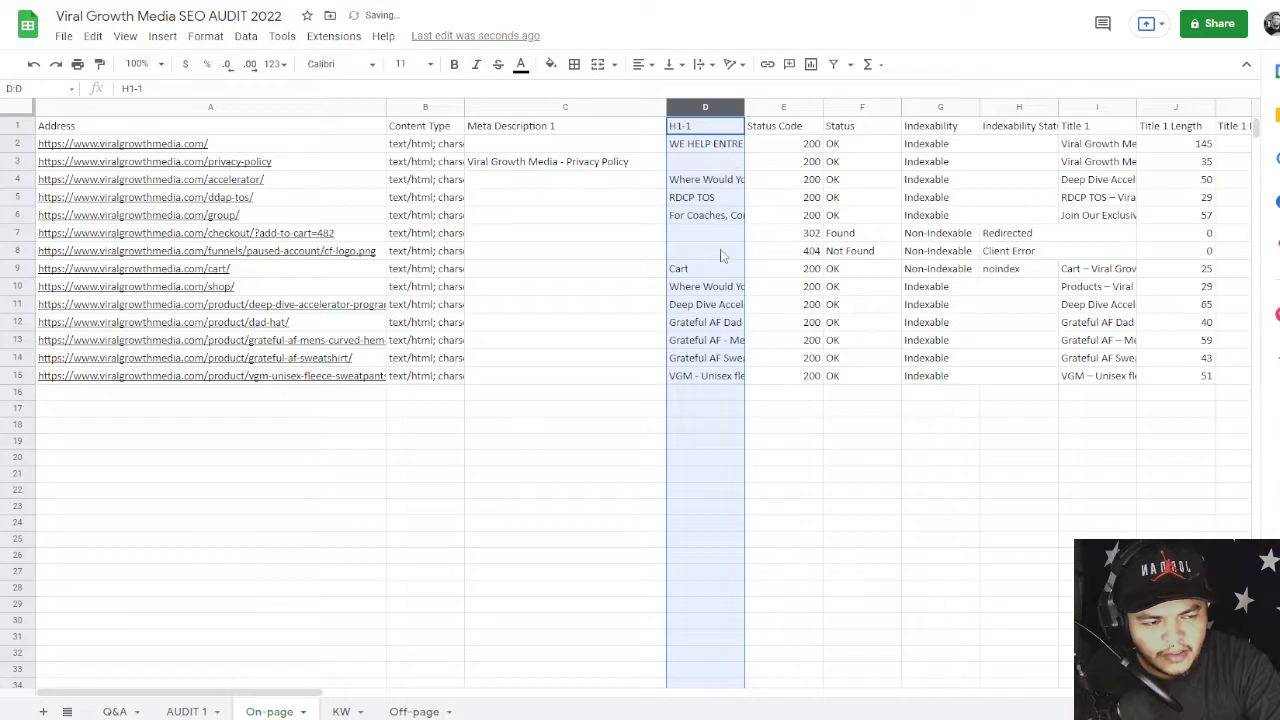
# - Review the empty H1 cells, including the privacy-policy, checkout and cart page rows
pyautogui.click(704, 166)
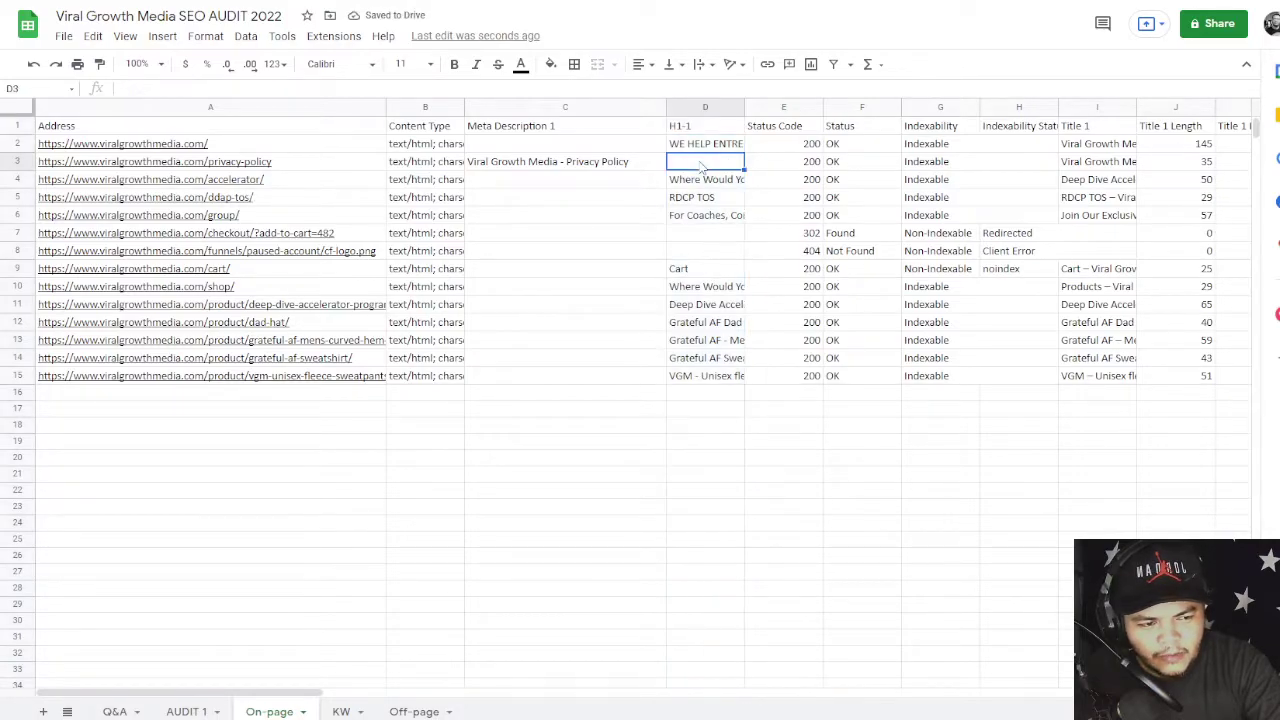
pyautogui.click(694, 236)
pyautogui.click(698, 252)
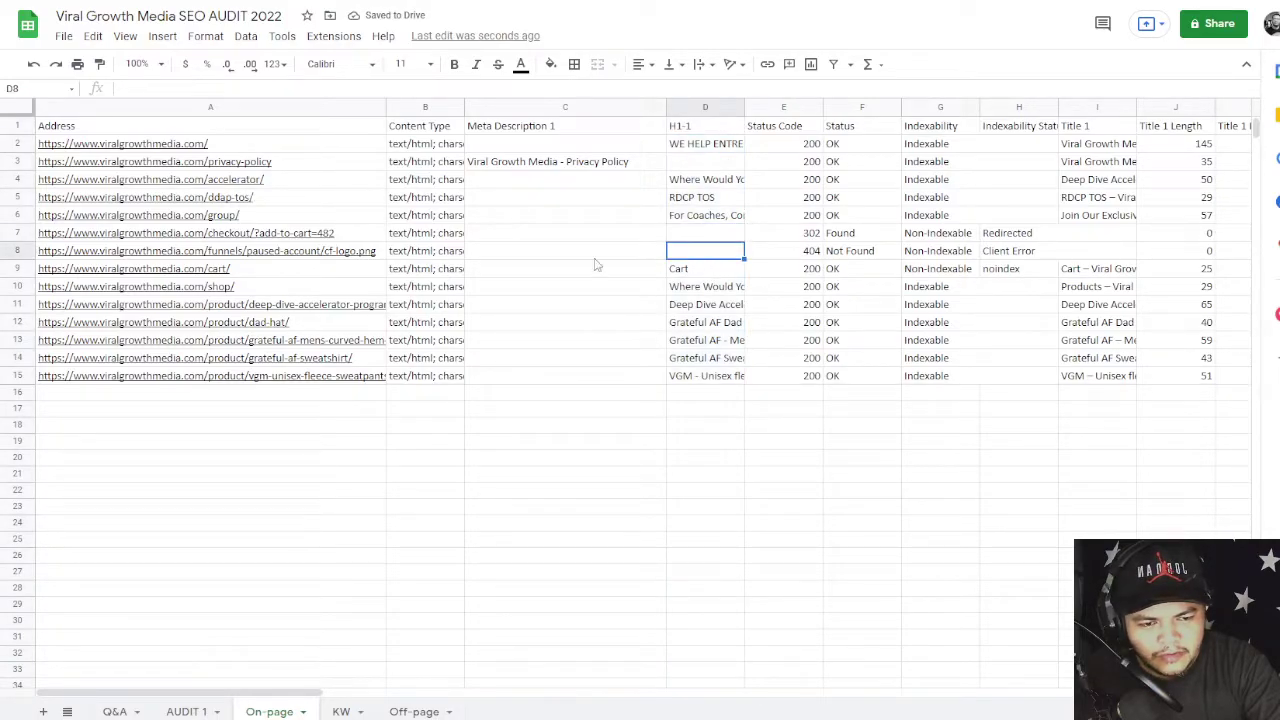
pyautogui.click(200, 236)
pyautogui.moveTo(202, 236); pyautogui.dragTo(212, 254)
pyautogui.click(465, 308)
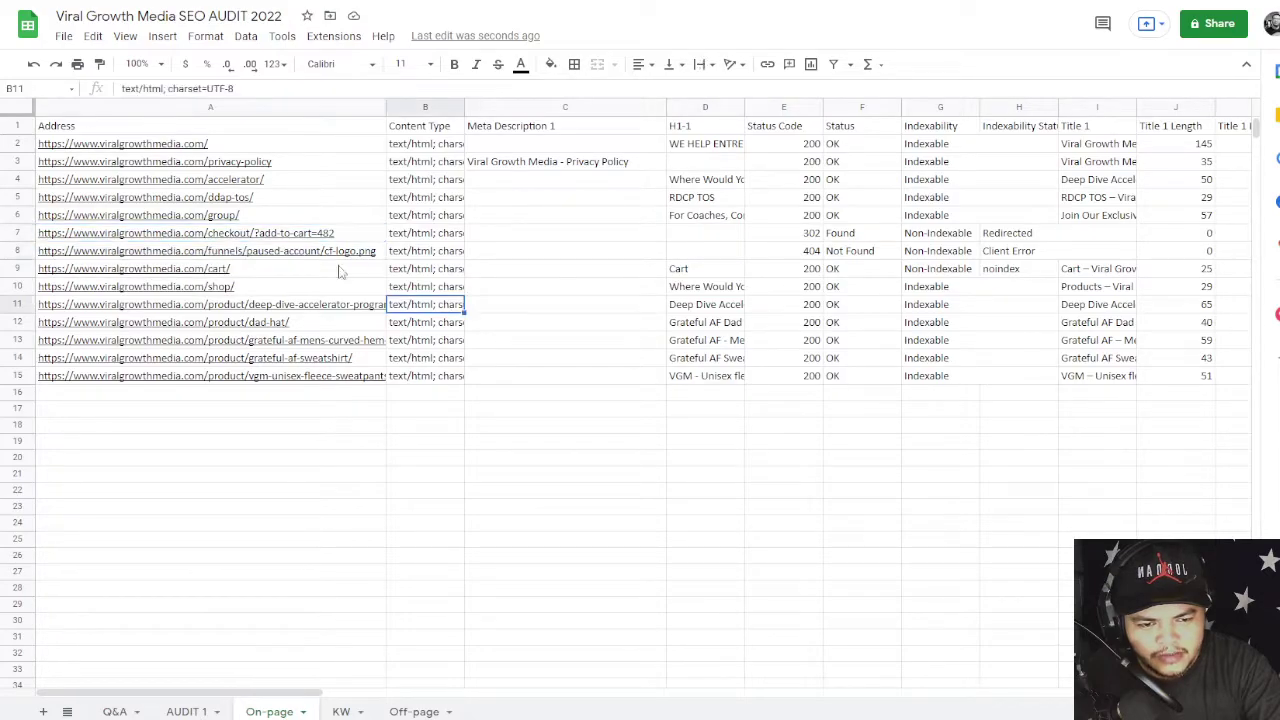
pyautogui.click(276, 255)
pyautogui.click(491, 268)
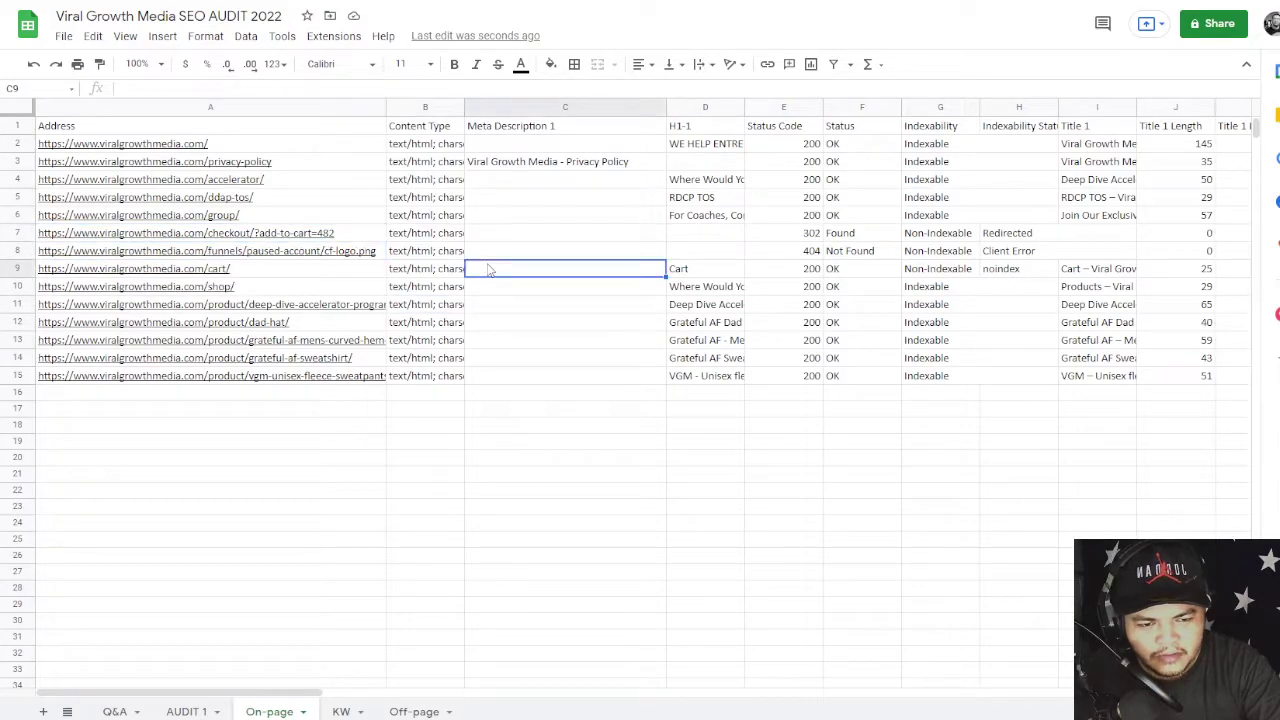
pyautogui.click(684, 256)
pyautogui.click(690, 230)
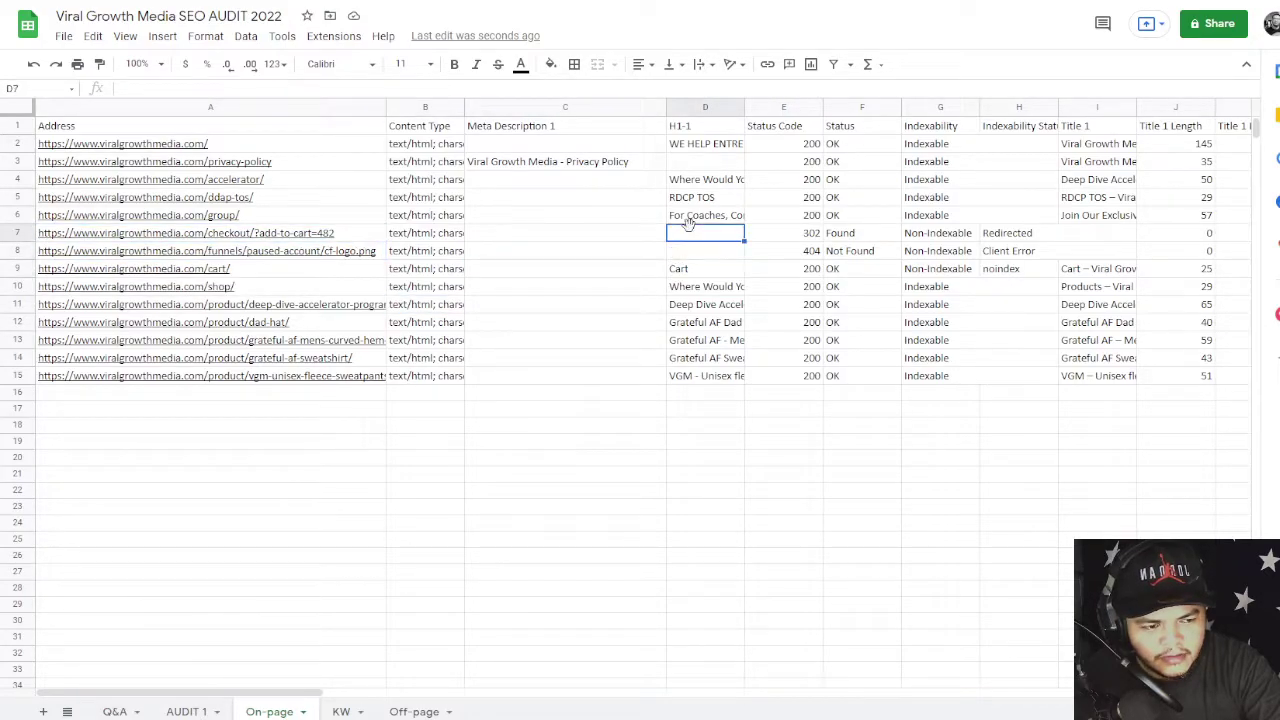
pyautogui.click(686, 165)
pyautogui.click(265, 165)
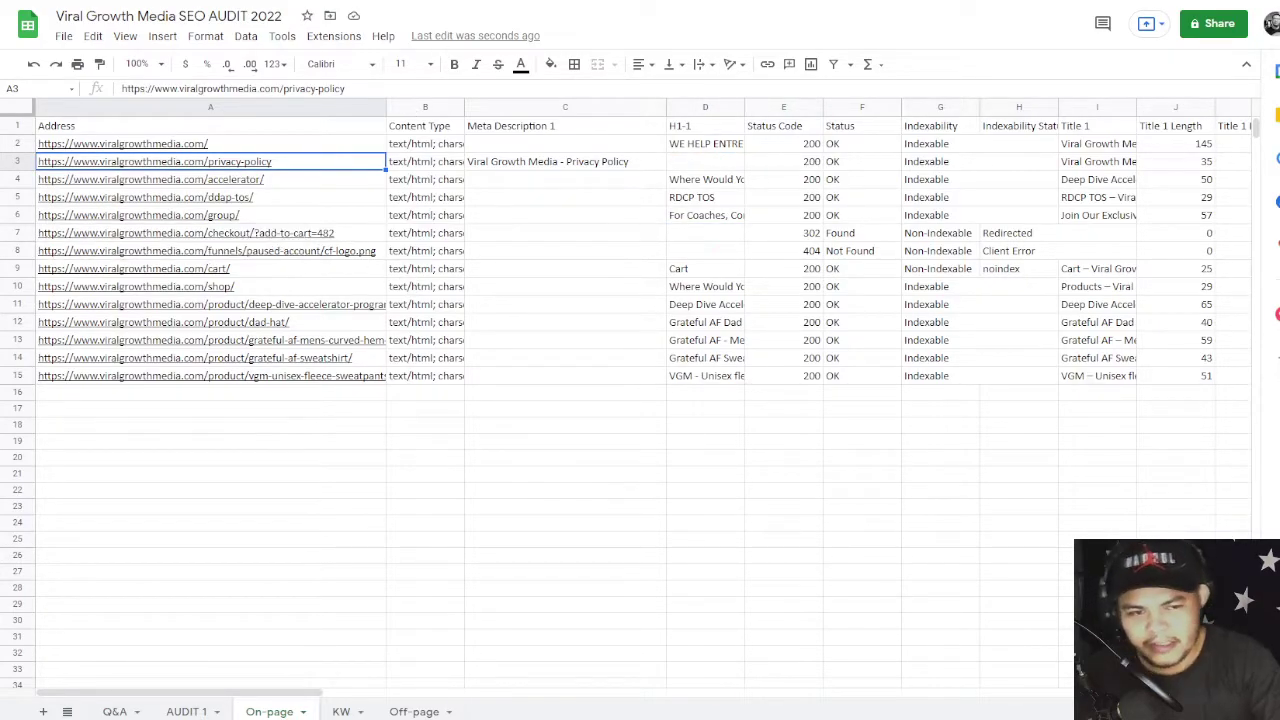
# - In AUDIT 1, set Use a Single H1 on Each Page's First Check to Not Done
pyautogui.click(205, 711)
pyautogui.click(984, 487)
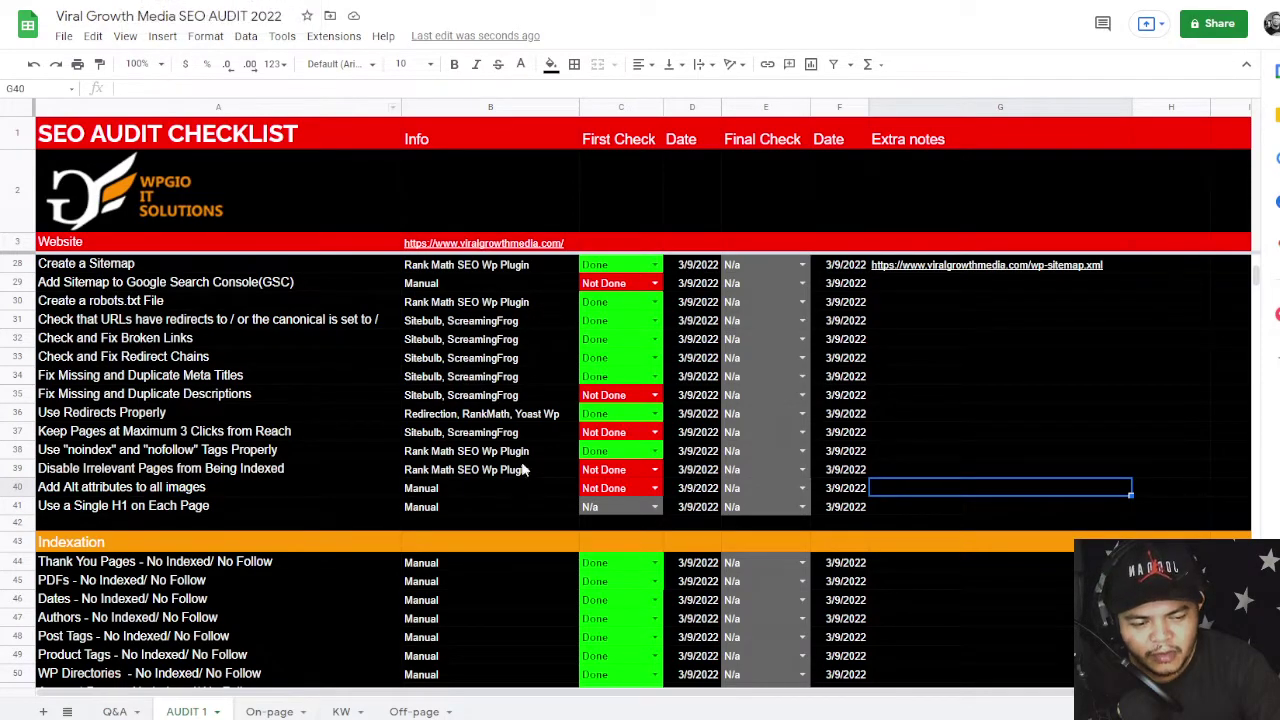
pyautogui.click(648, 511)
pyautogui.click(612, 564)
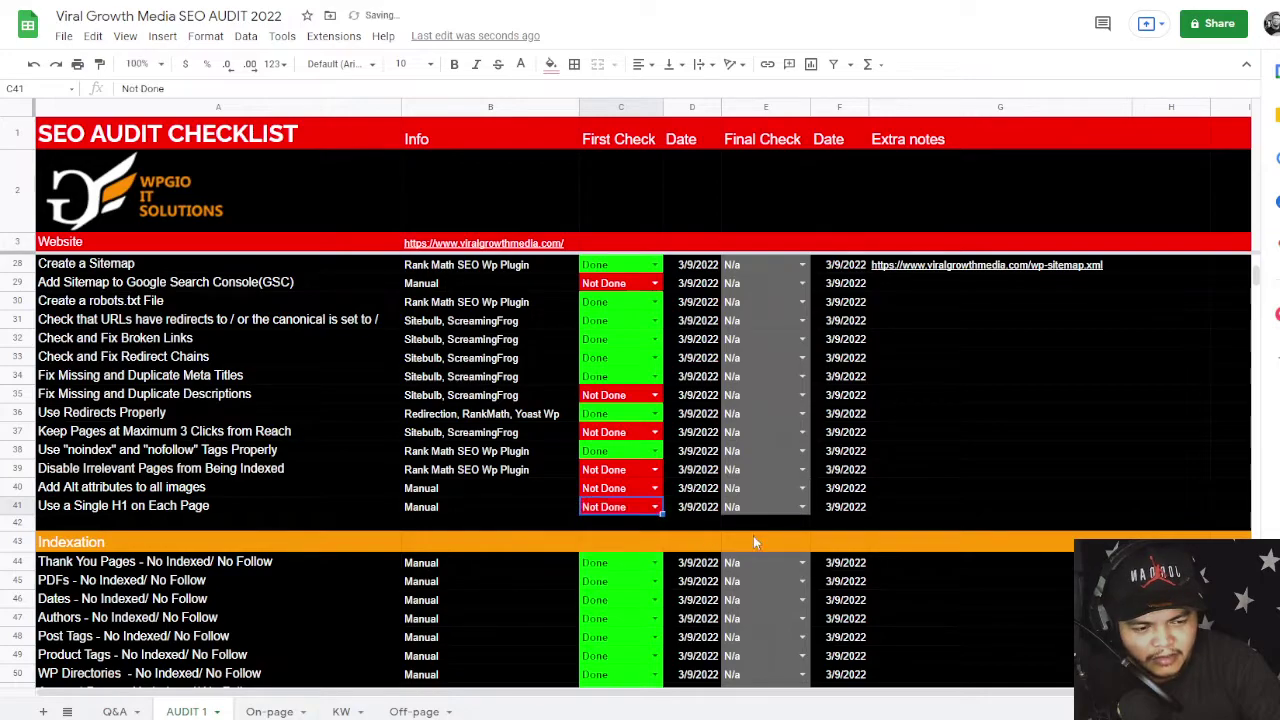
pyautogui.click(920, 470)
# - Move down the checklist past Site Search to the Social Media On Site item
pyautogui.scroll(-2, 920, 472)
pyautogui.click(700, 414)
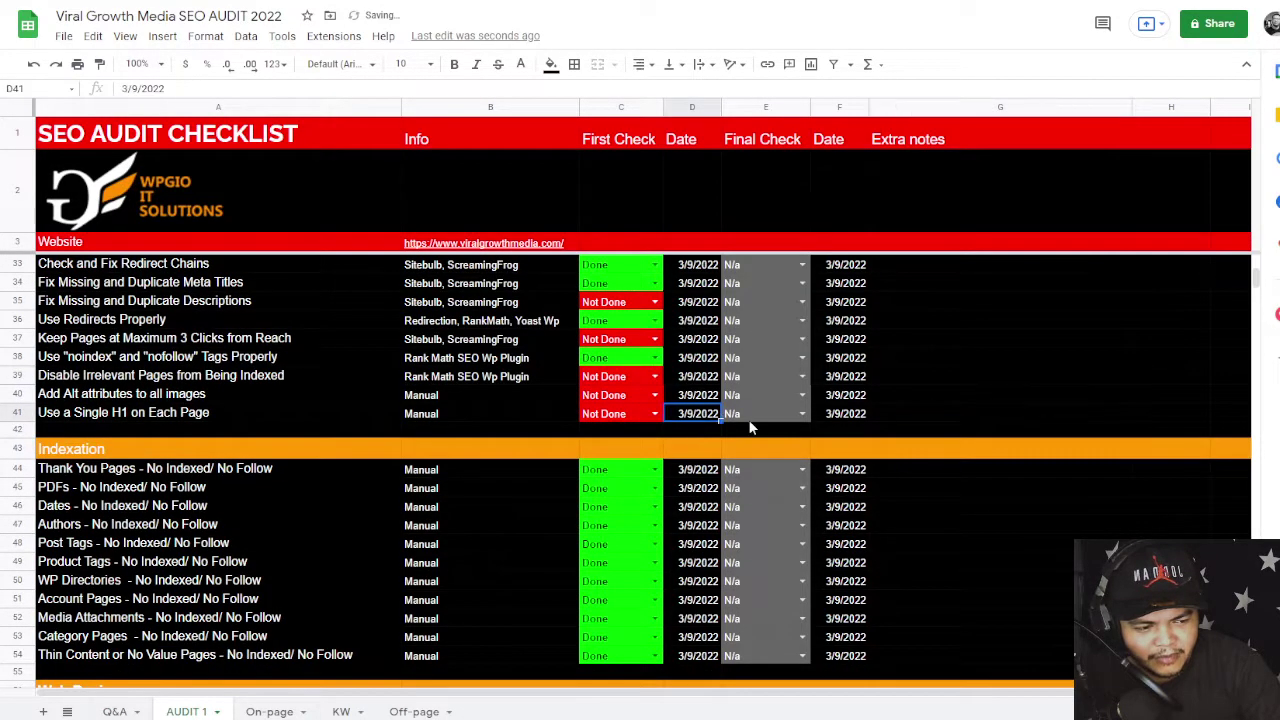
pyautogui.click(947, 419)
pyautogui.scroll(-2, 818, 416)
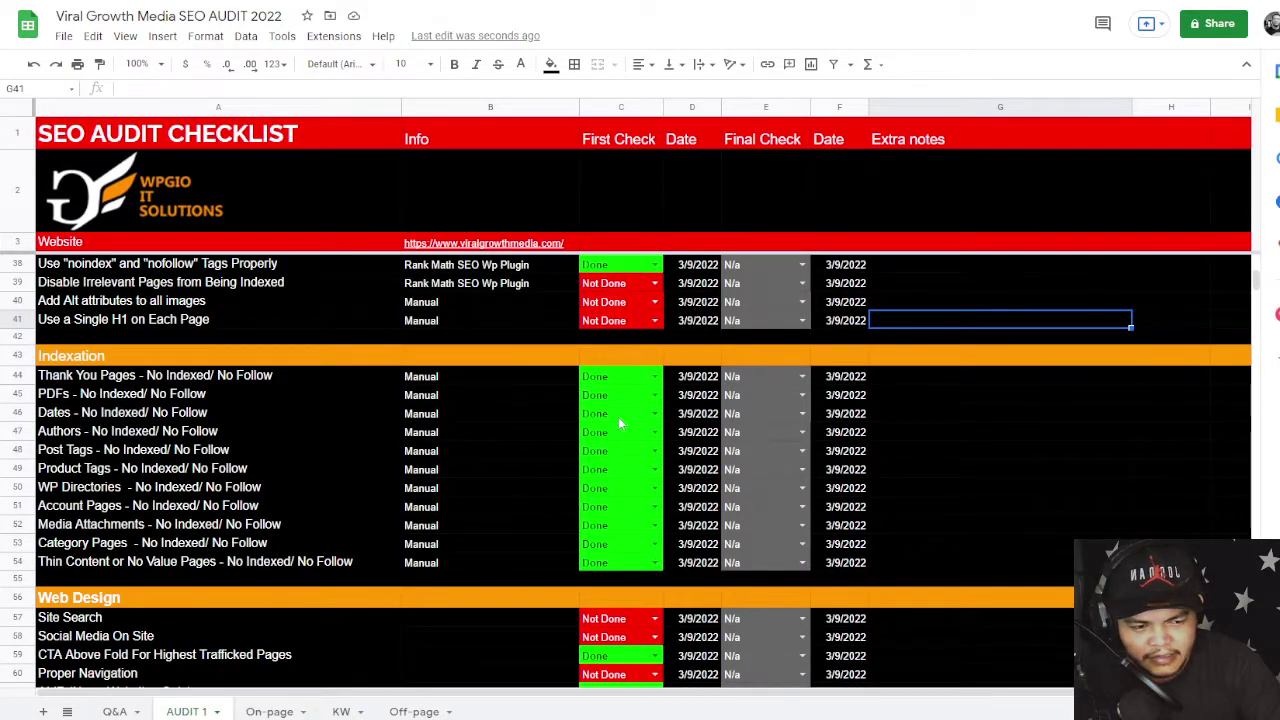
pyautogui.scroll(-3, 213, 505)
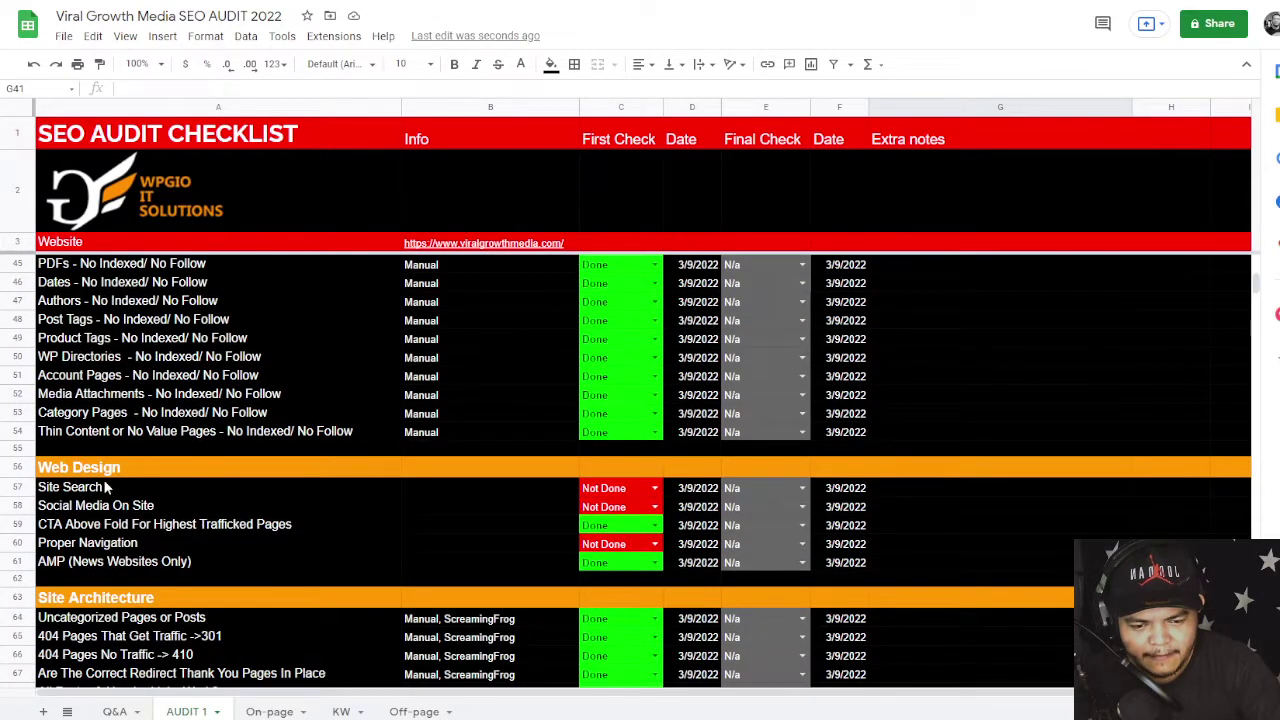
pyautogui.click(608, 490)
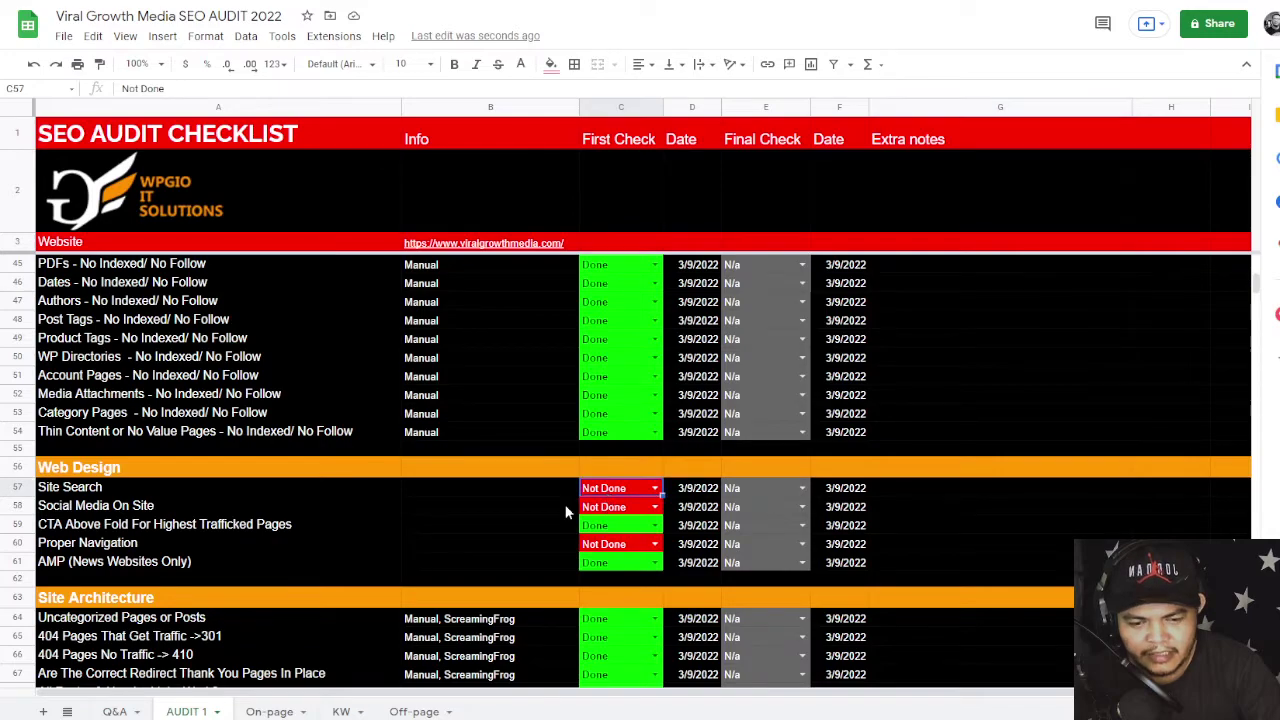
pyautogui.click(192, 512)
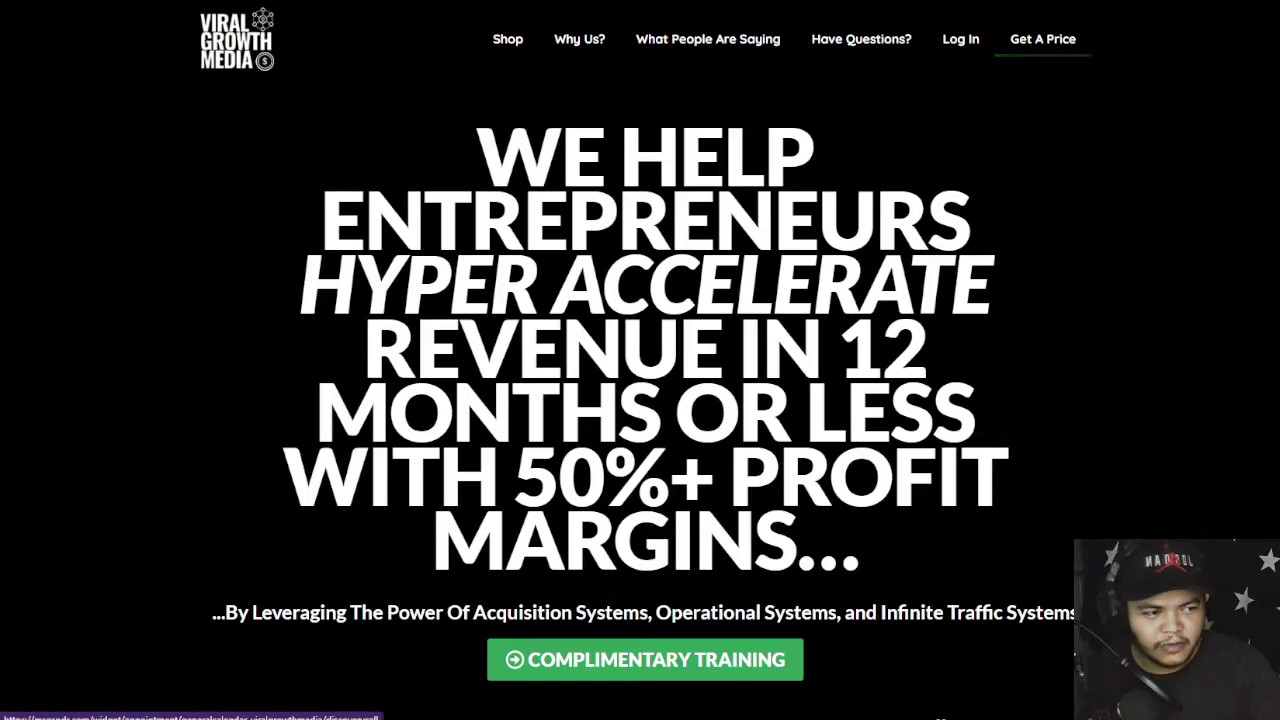
pyautogui.scroll(-15, 640, 360)
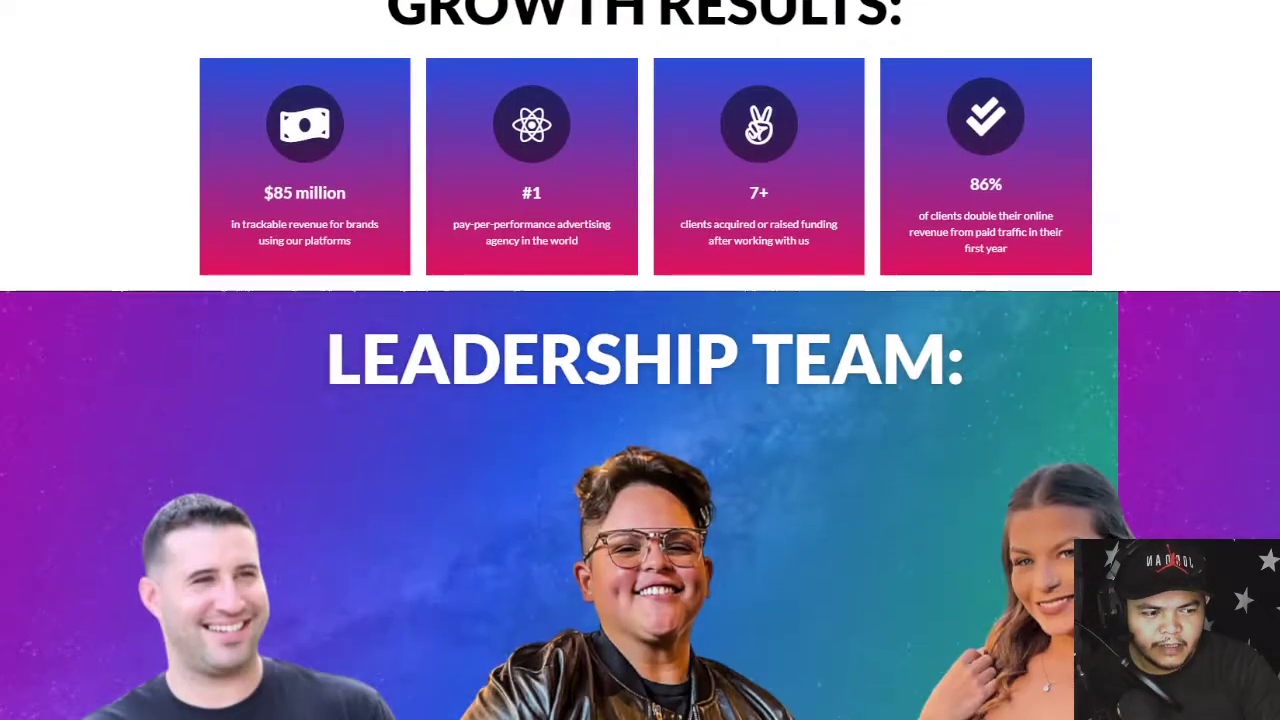
pyautogui.scroll(5, 640, 360)
pyautogui.scroll(-20, 640, 360)
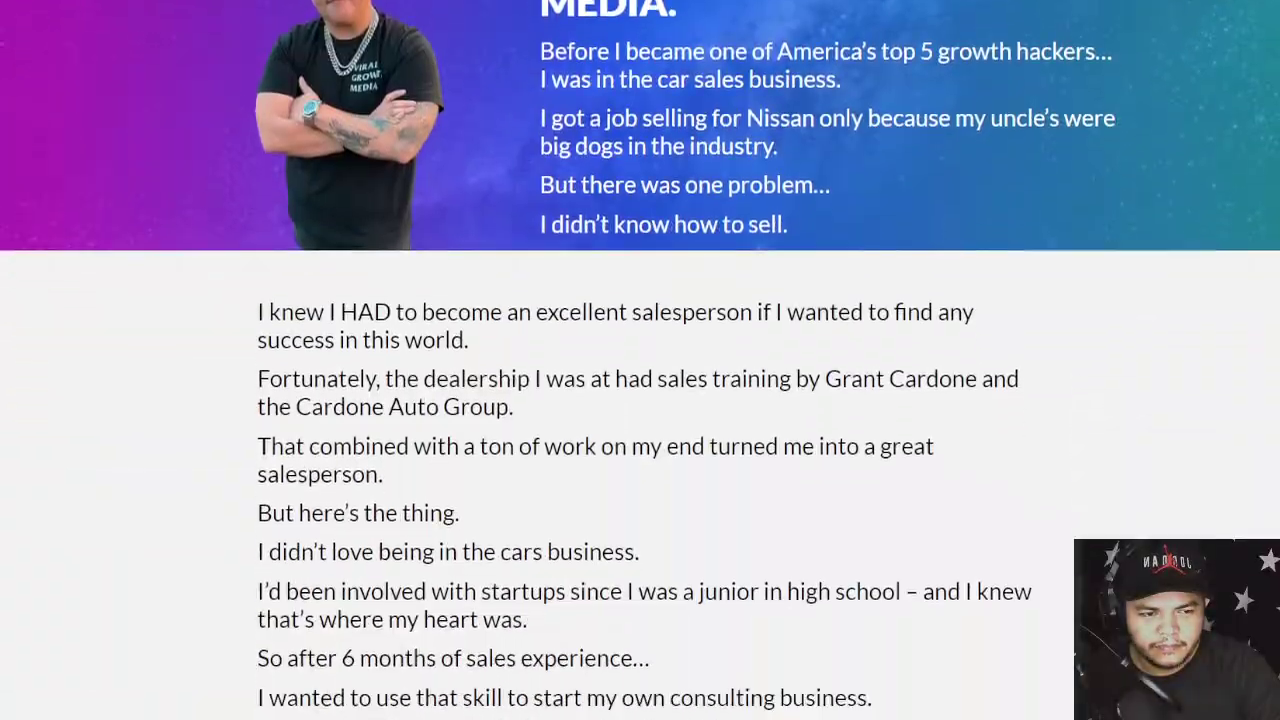
pyautogui.scroll(-20, 640, 360)
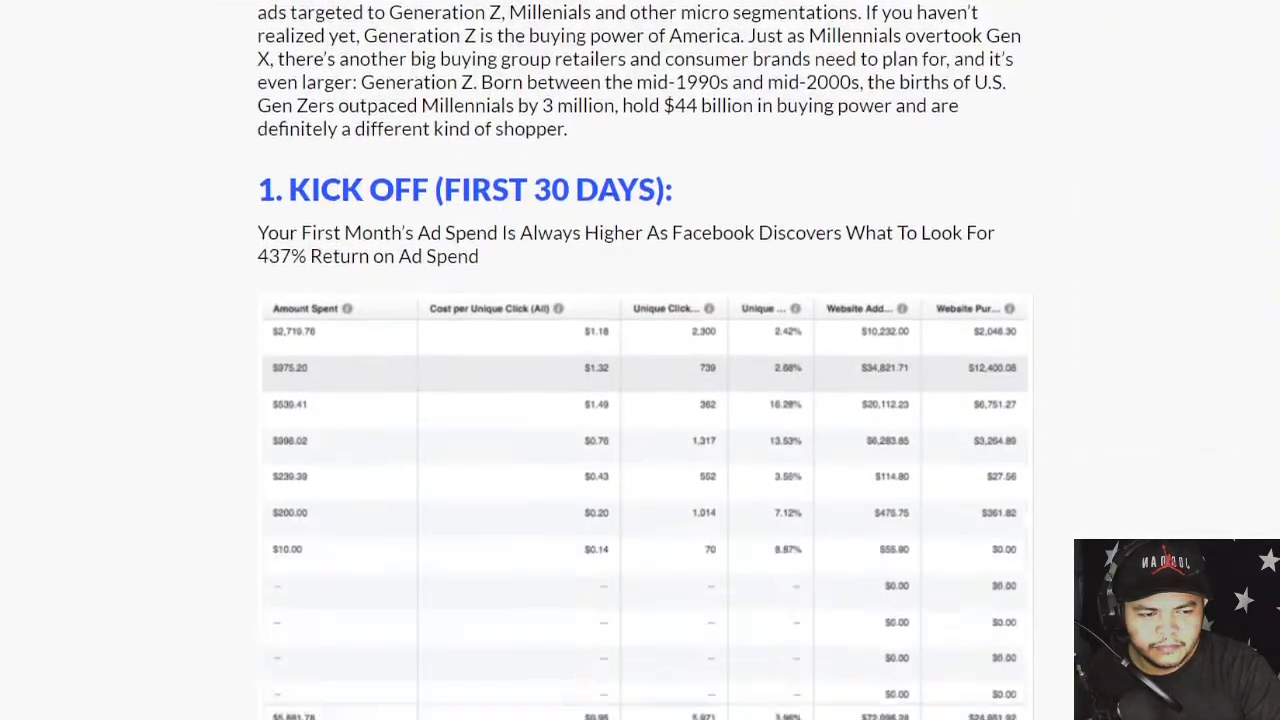
pyautogui.scroll(-15, 640, 360)
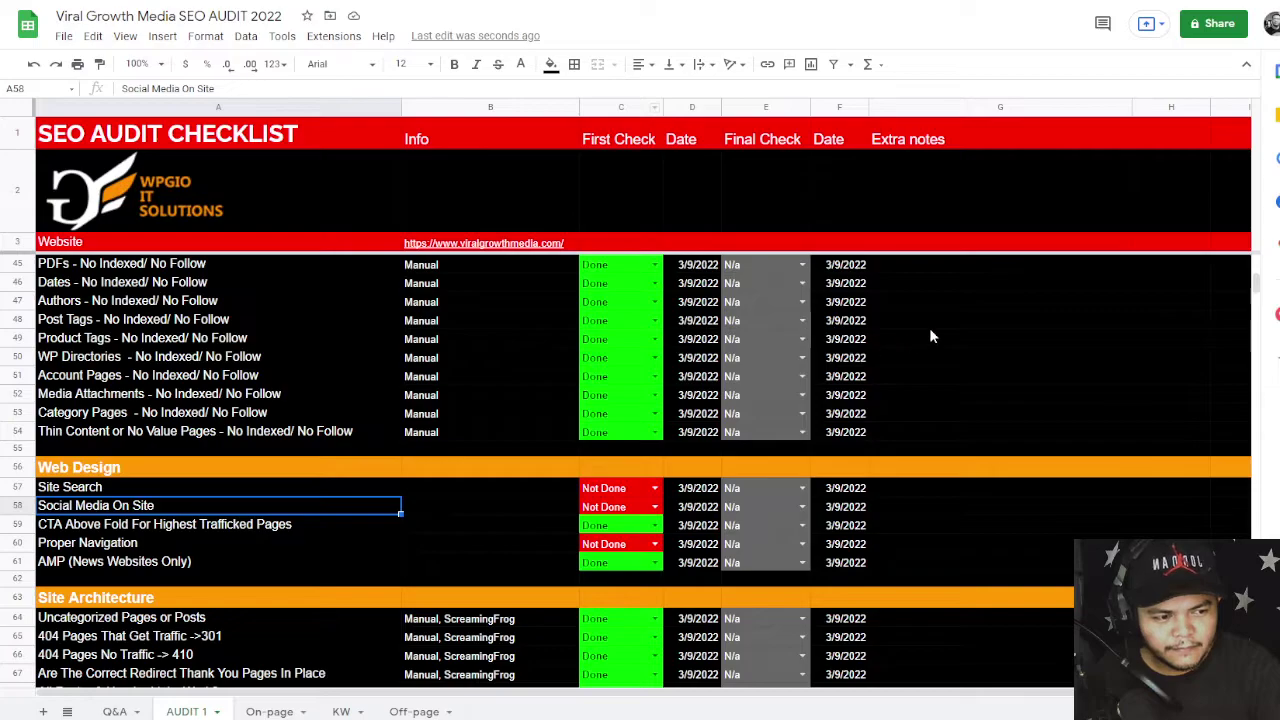
pyautogui.click(945, 324)
pyautogui.scroll(-10, 959, 321)
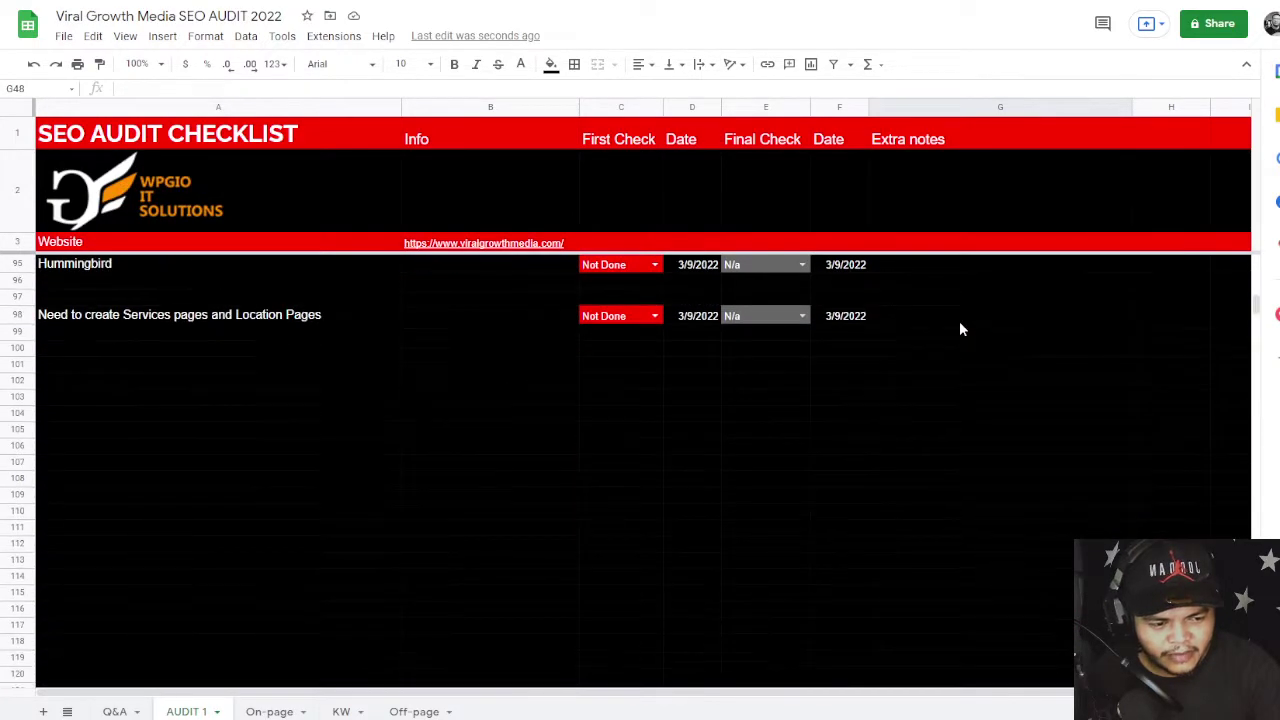
pyautogui.scroll(4, 959, 321)
pyautogui.scroll(6, 959, 321)
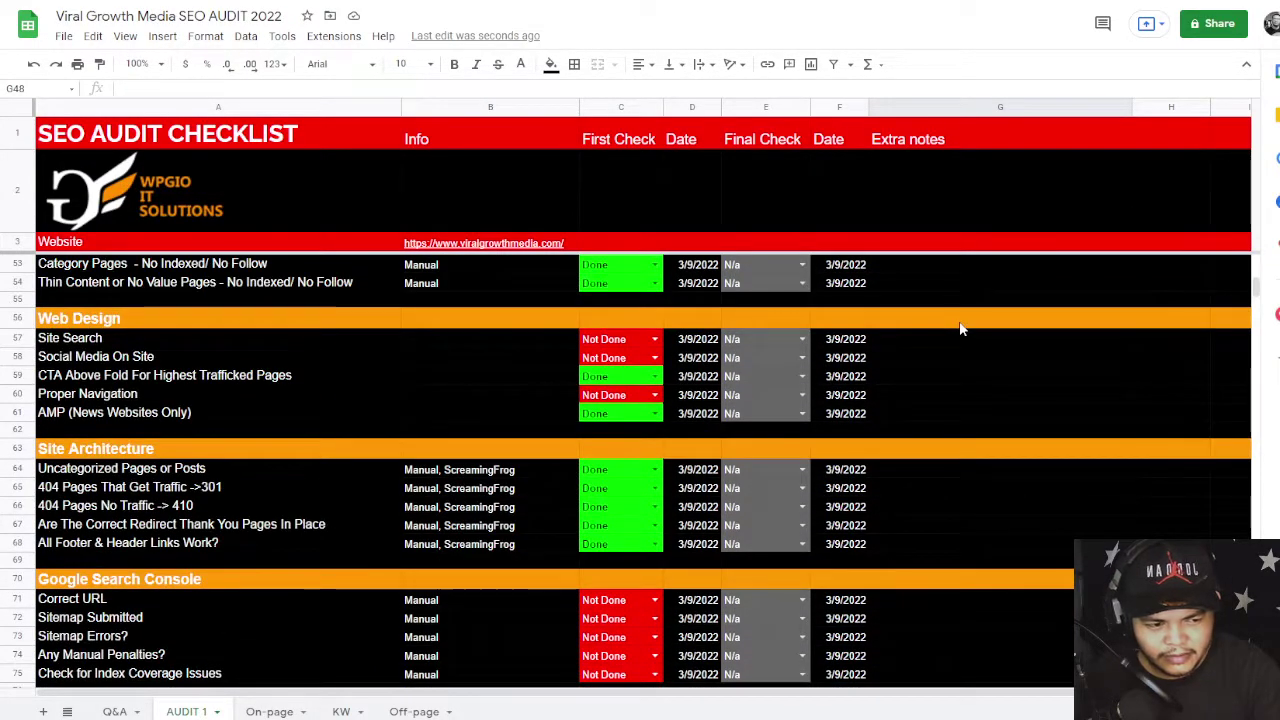
pyautogui.scroll(3, 959, 329)
pyautogui.scroll(-3, 959, 329)
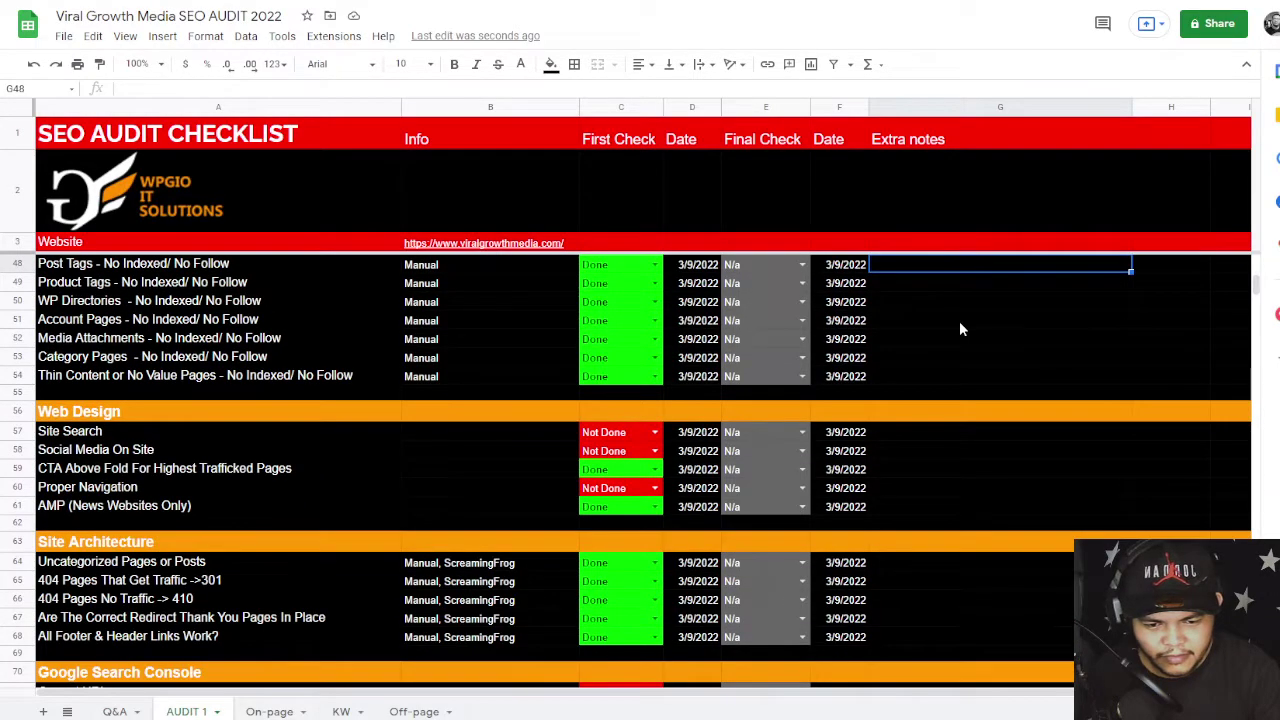
pyautogui.scroll(-1, 959, 329)
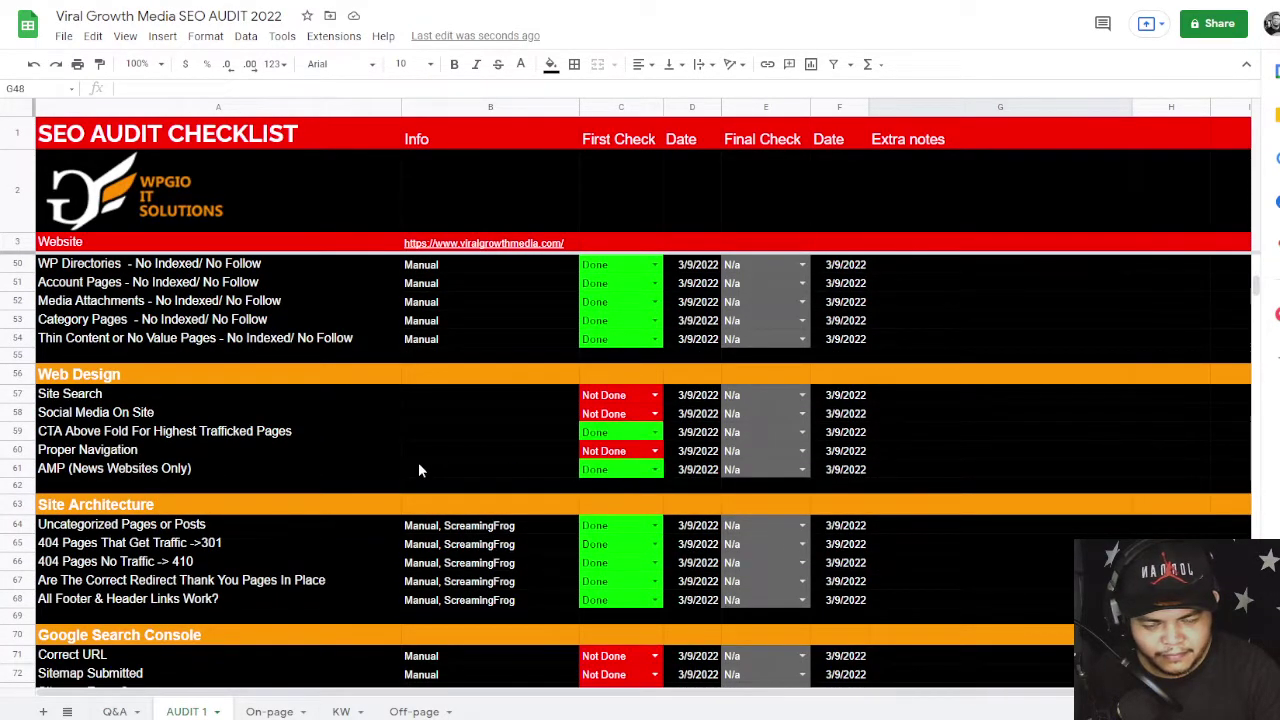
pyautogui.click(330, 450)
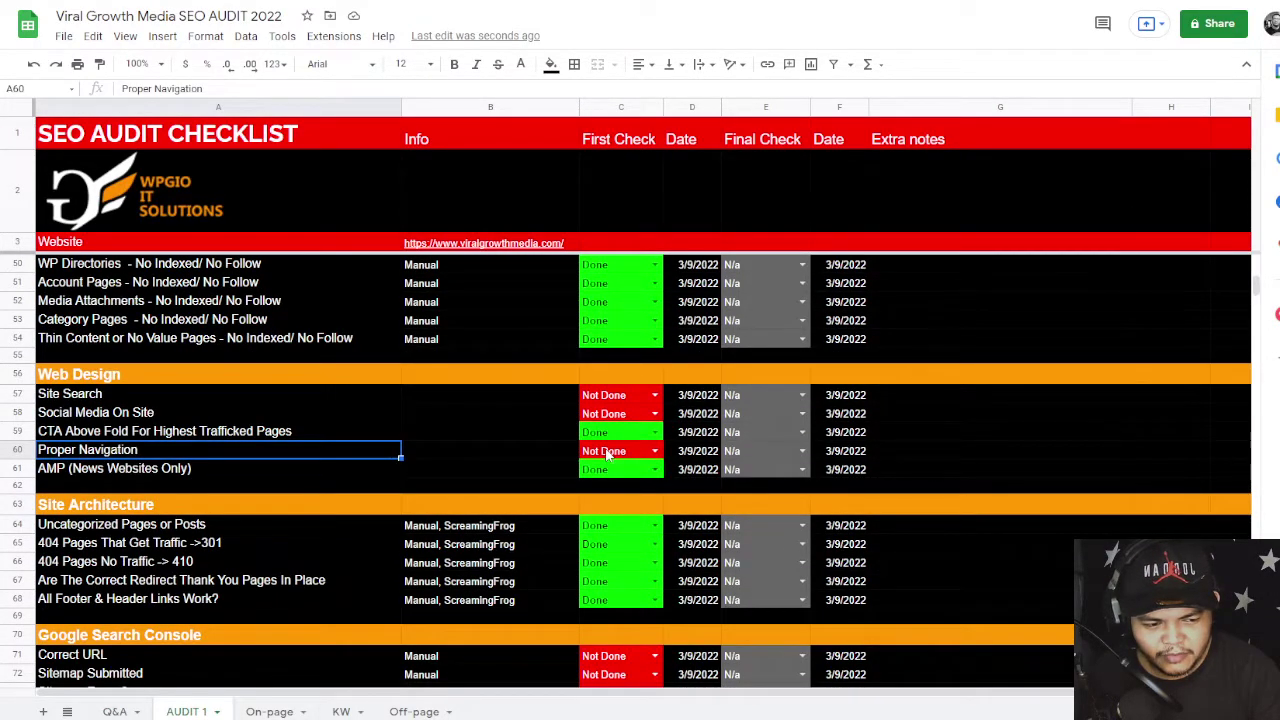
pyautogui.scroll(-2, 607, 455)
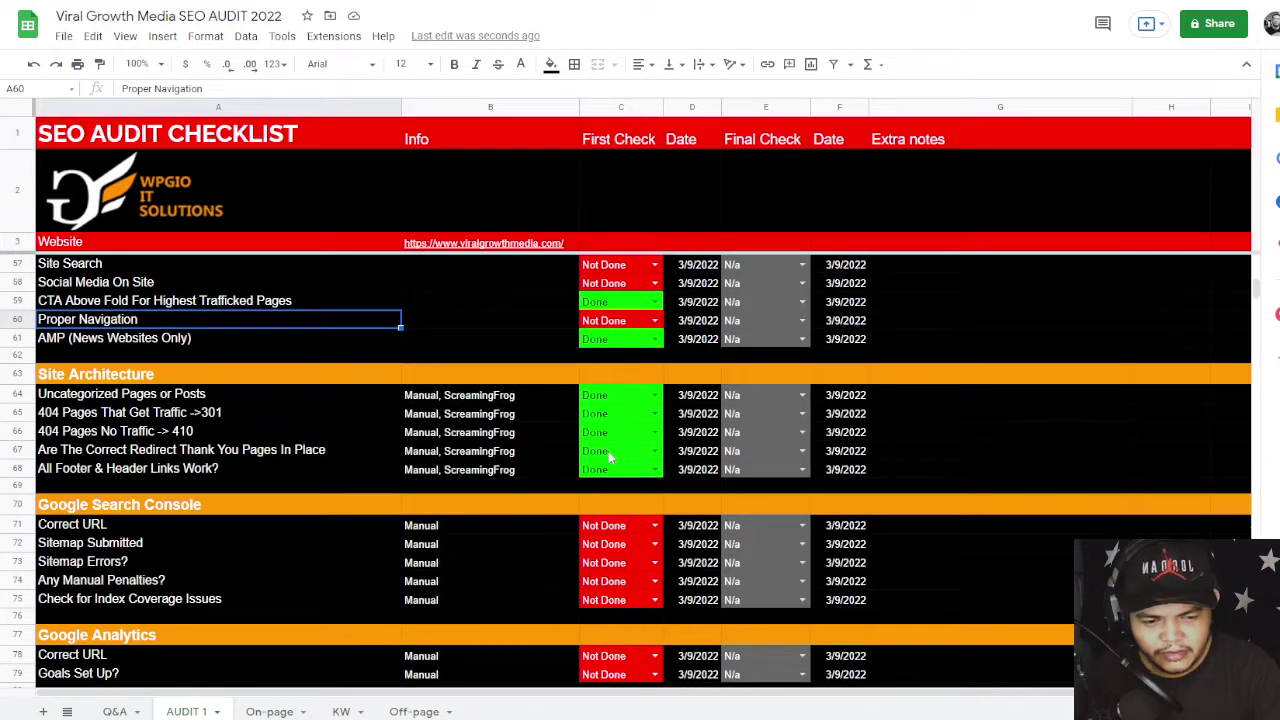
pyautogui.scroll(-3, 609, 458)
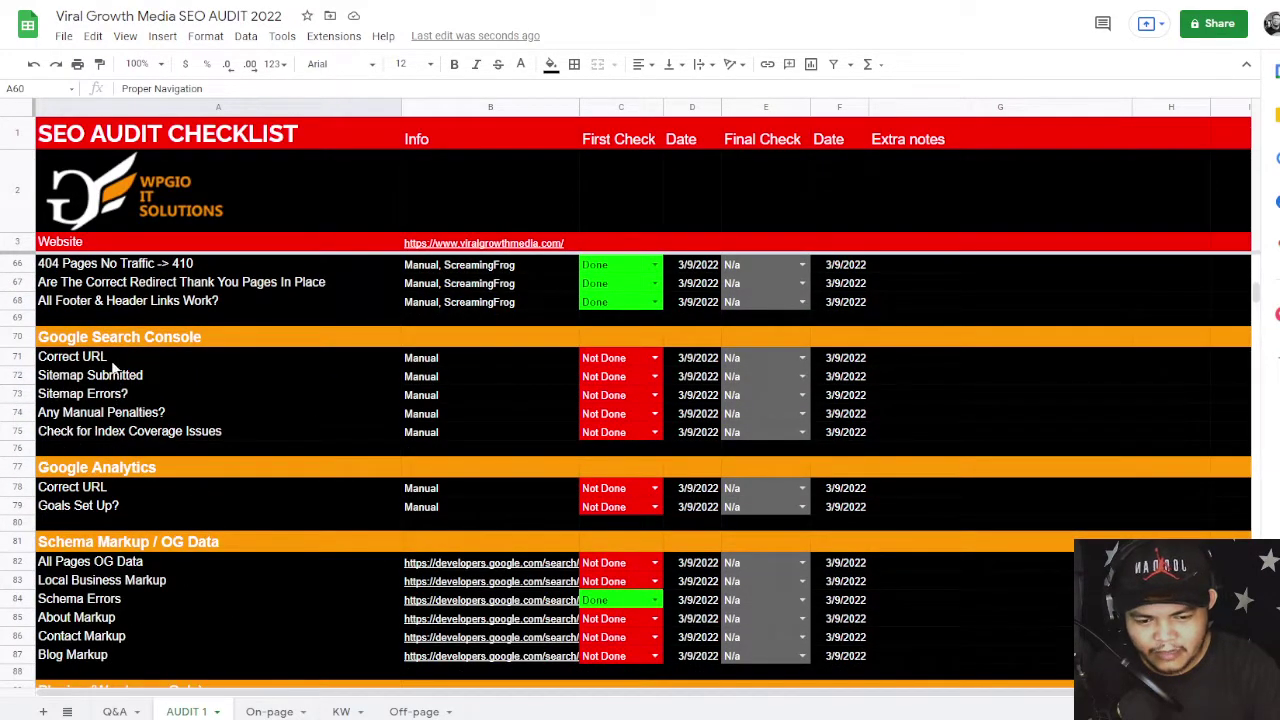
pyautogui.click(75, 360)
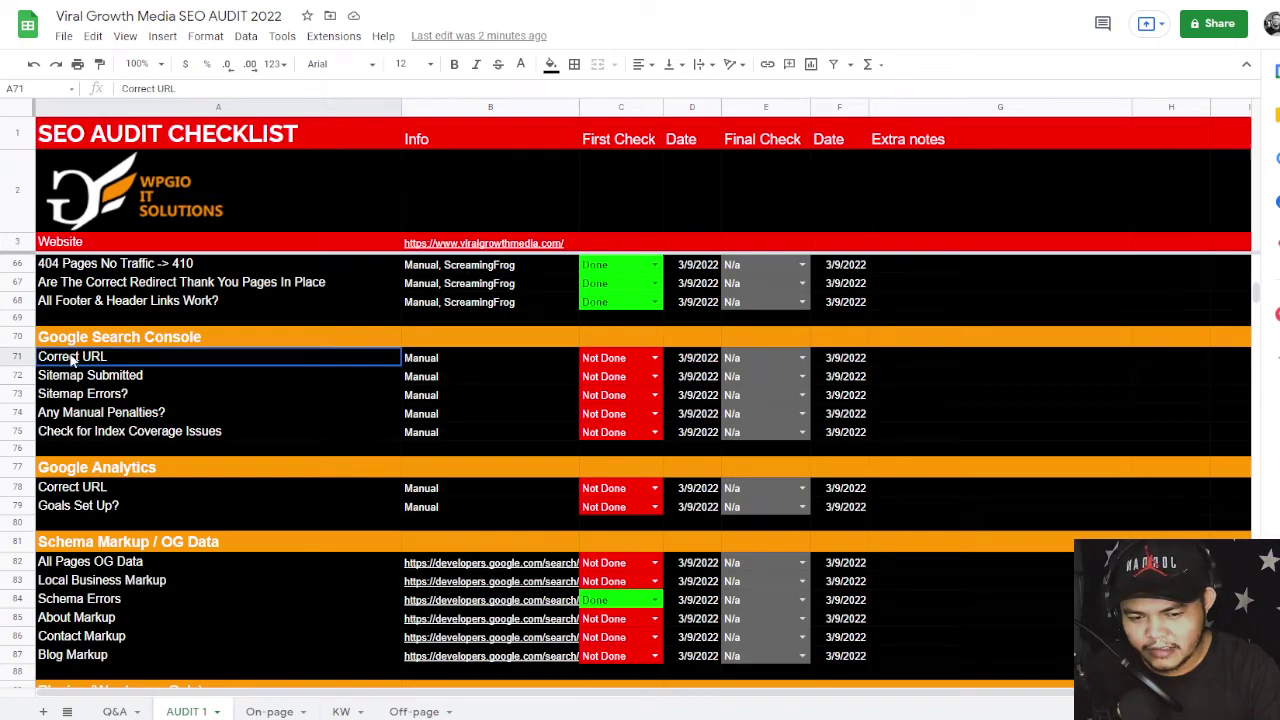
pyautogui.click(98, 378)
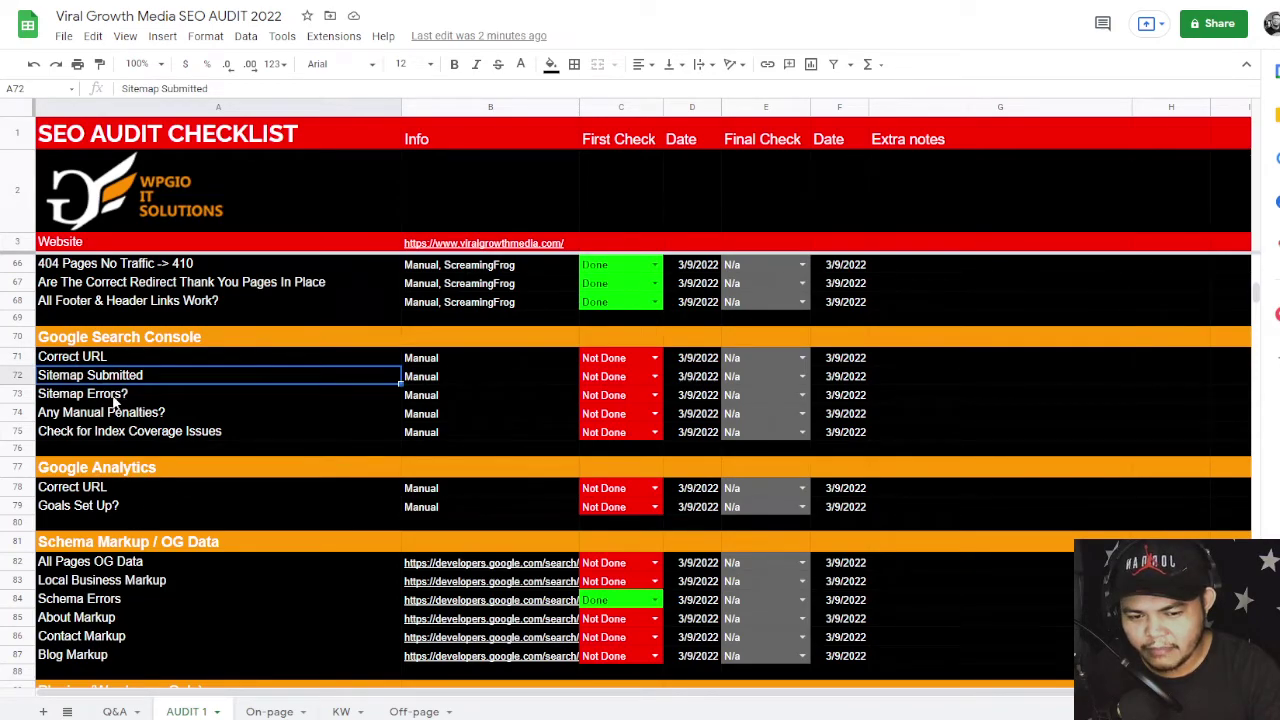
pyautogui.click(100, 396)
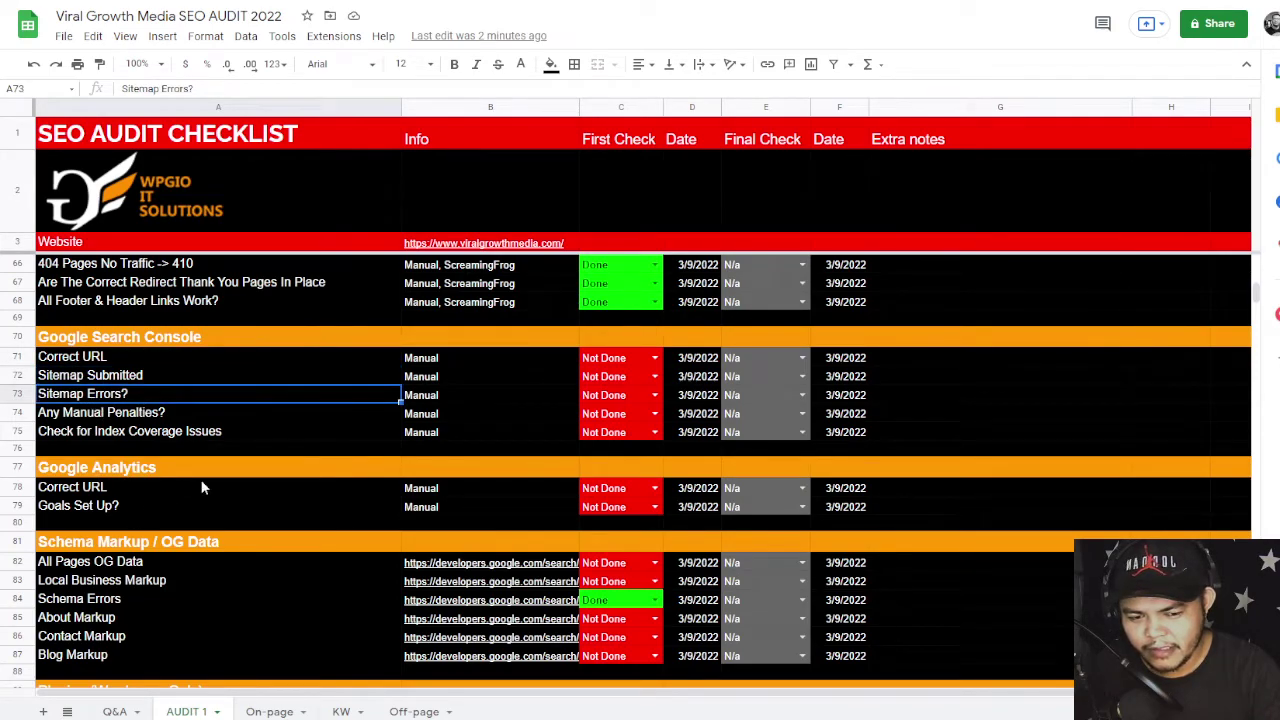
pyautogui.click(90, 416)
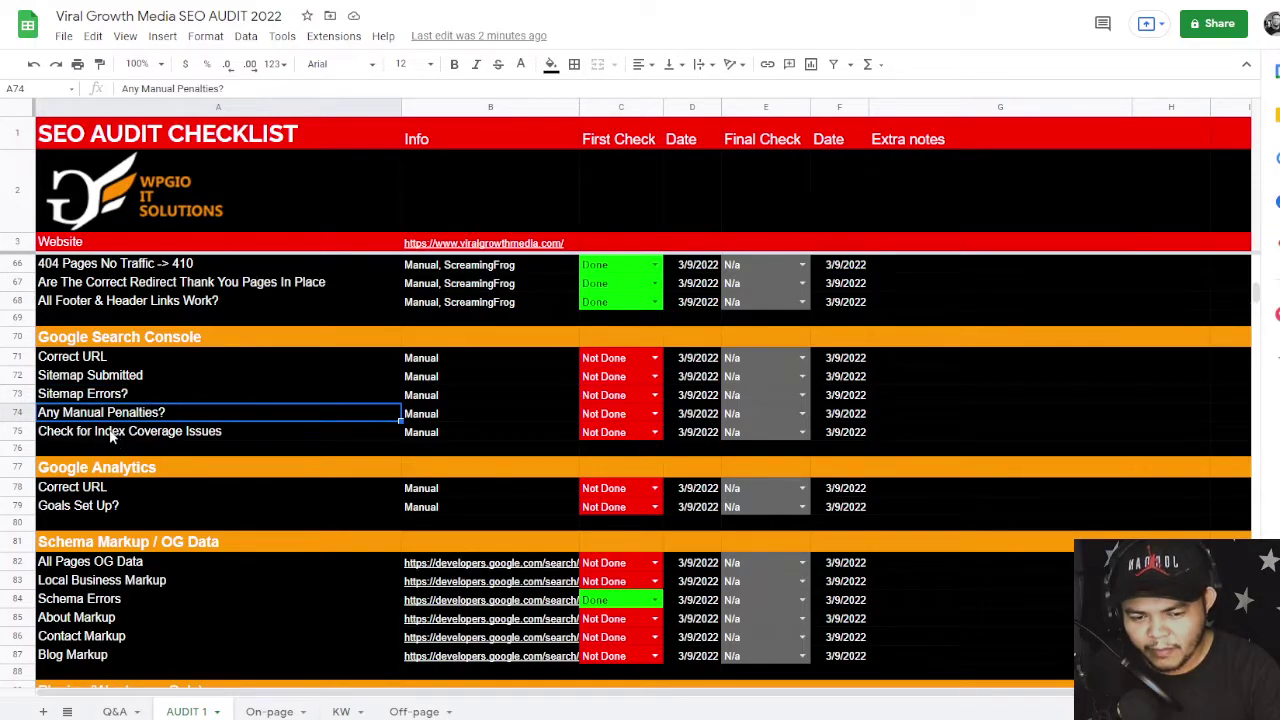
pyautogui.click(116, 436)
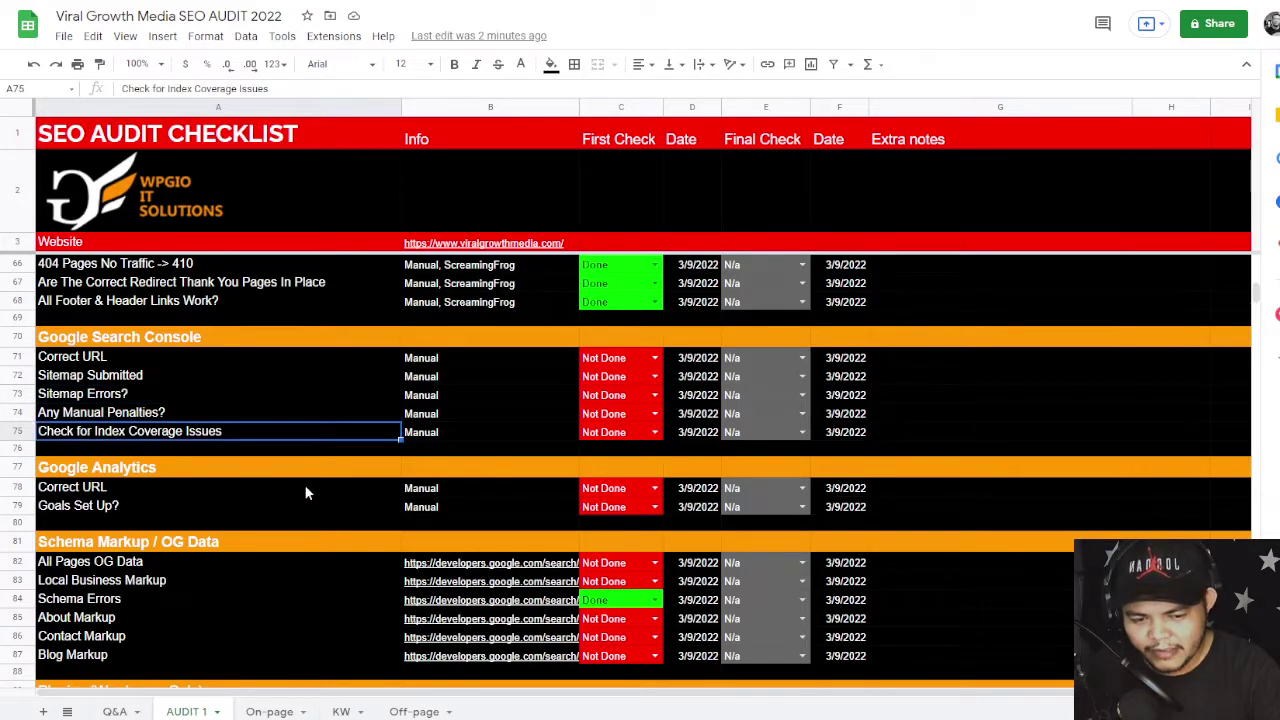
pyautogui.click(126, 506)
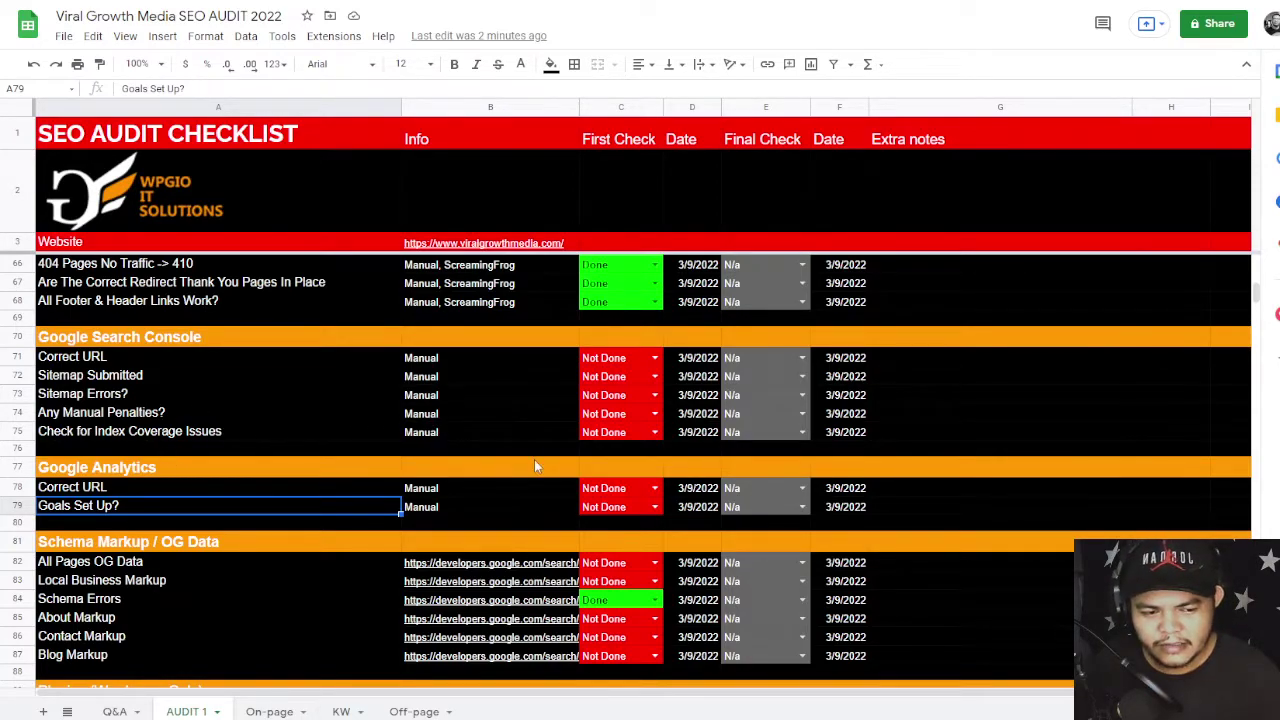
pyautogui.moveTo(160, 360); pyautogui.dragTo(205, 435)
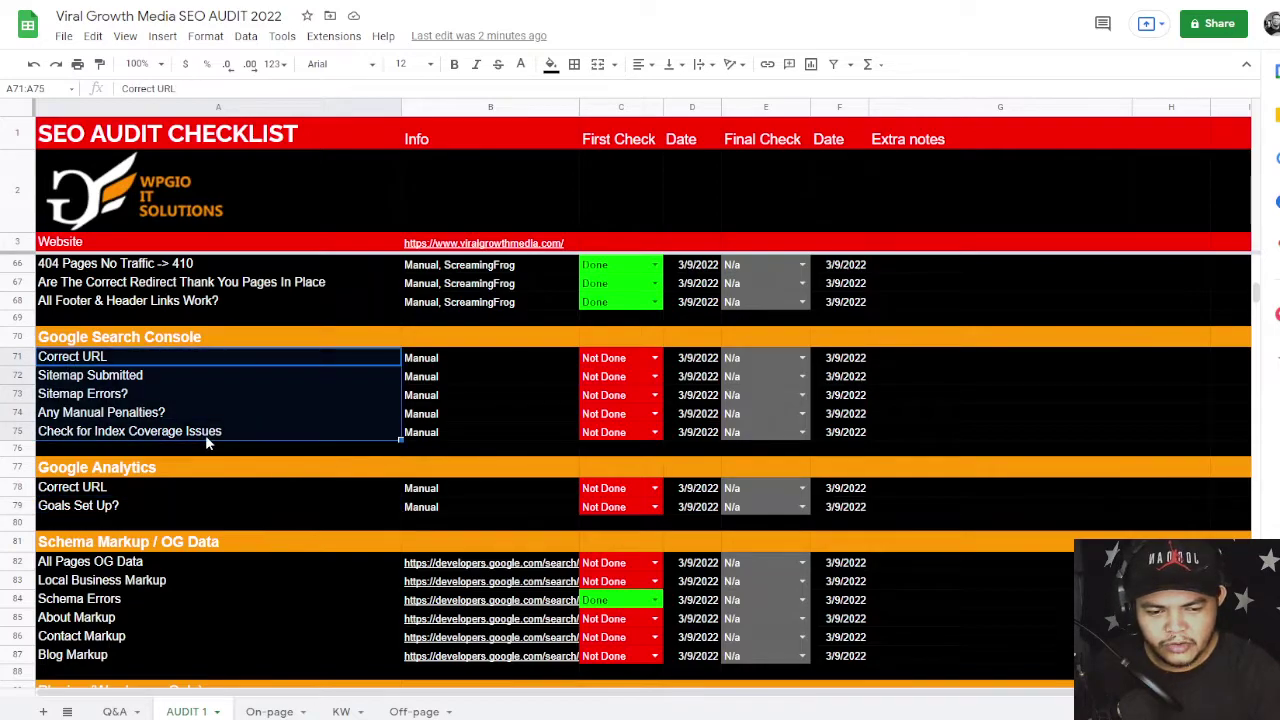
pyautogui.moveTo(207, 485); pyautogui.dragTo(278, 522)
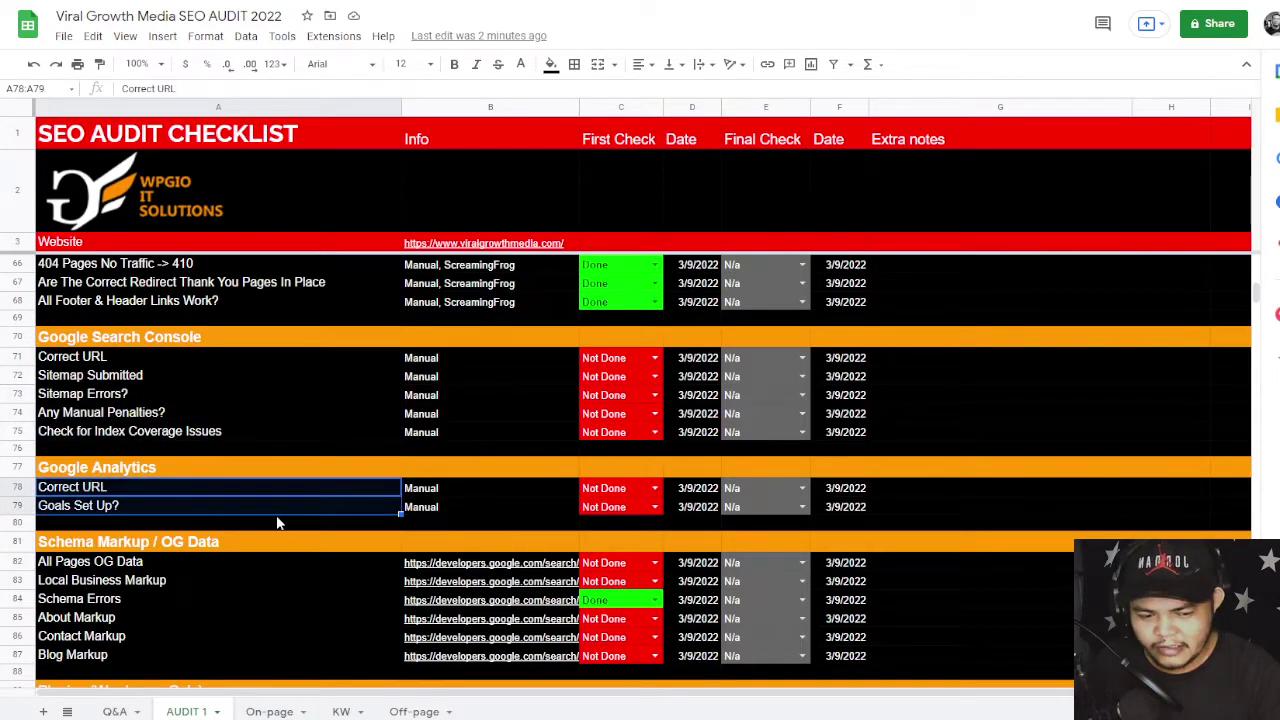
pyautogui.scroll(-2, 539, 506)
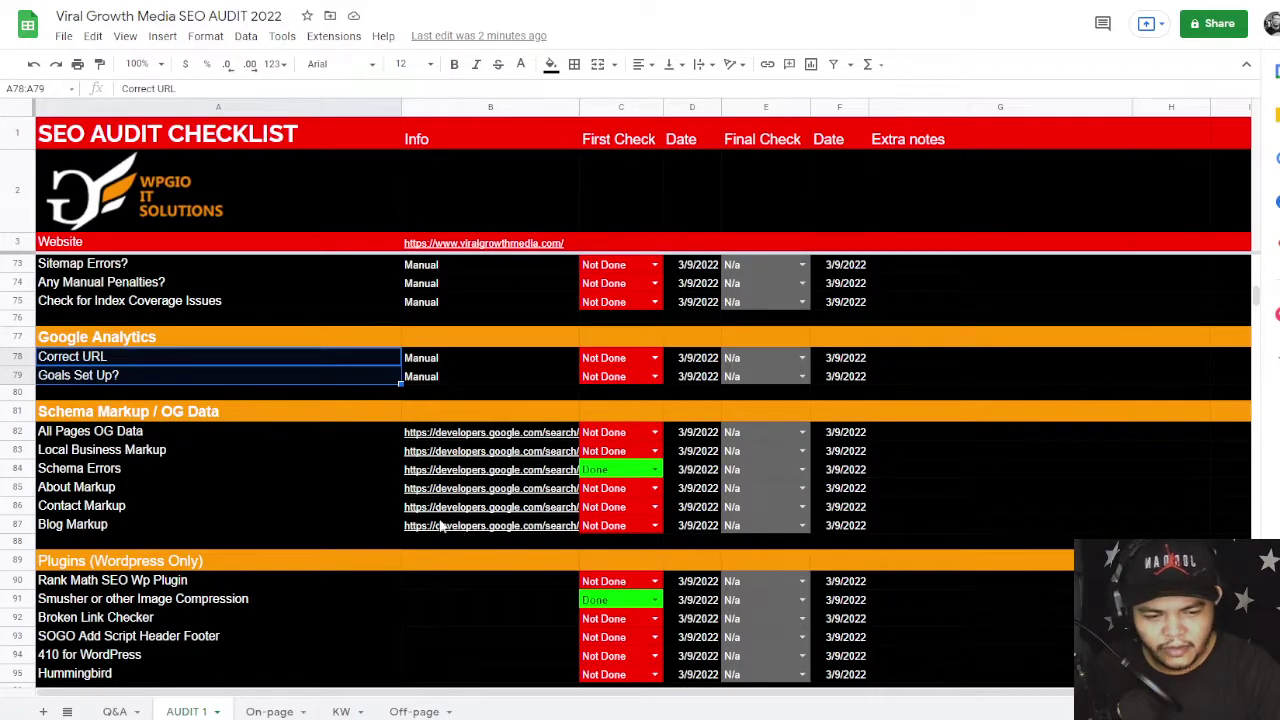
pyautogui.click(70, 435)
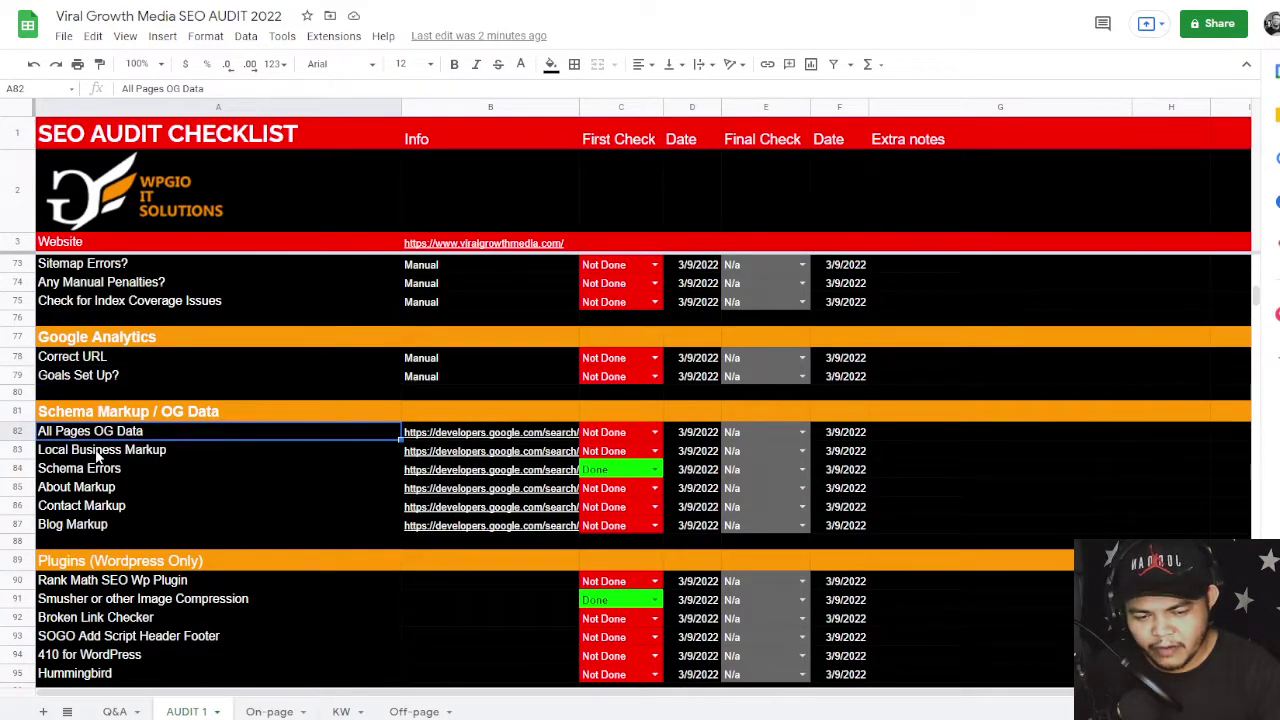
pyautogui.click(96, 453)
pyautogui.click(80, 493)
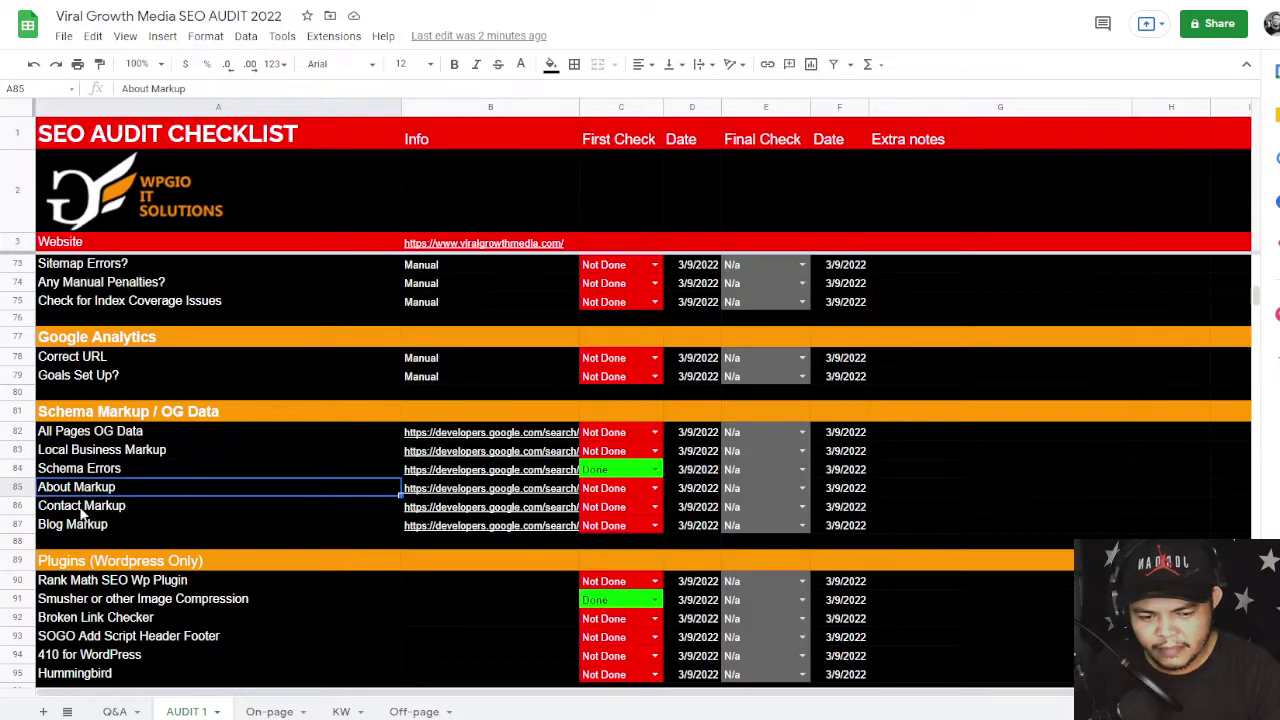
pyautogui.click(82, 508)
pyautogui.click(78, 526)
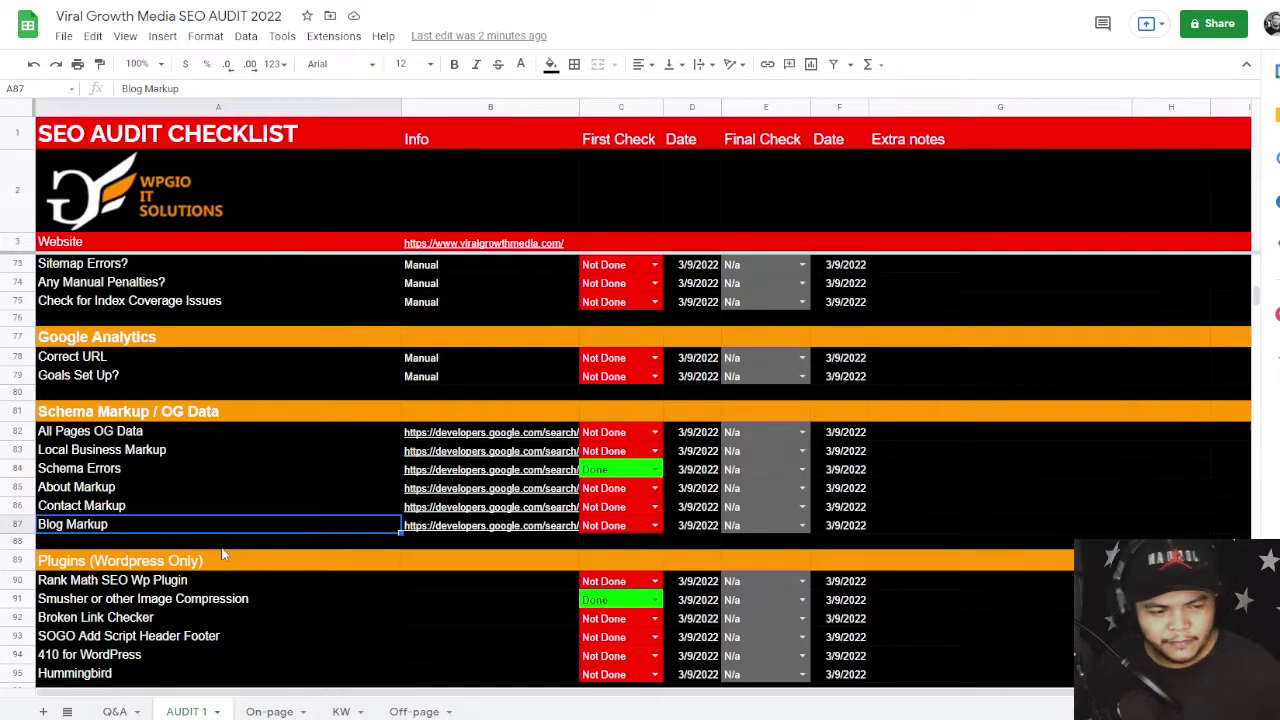
pyautogui.hotkey('ctrl', 't')
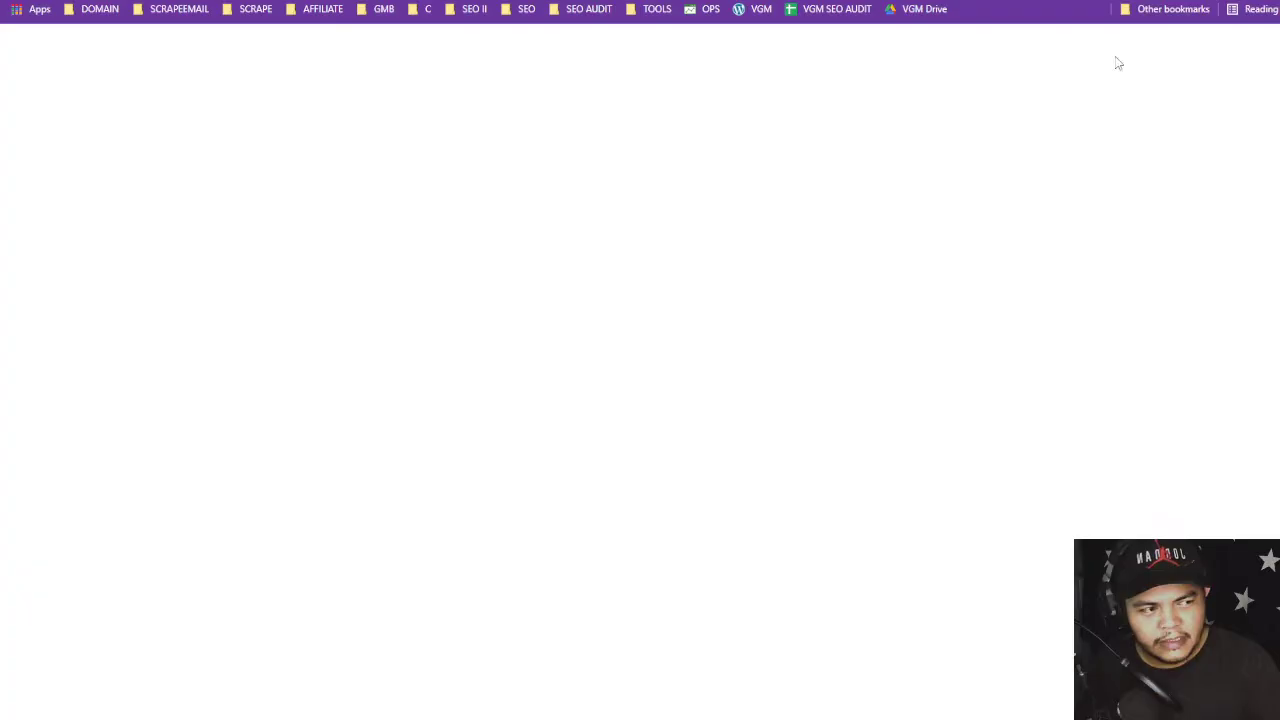
pyautogui.write('wpgio')
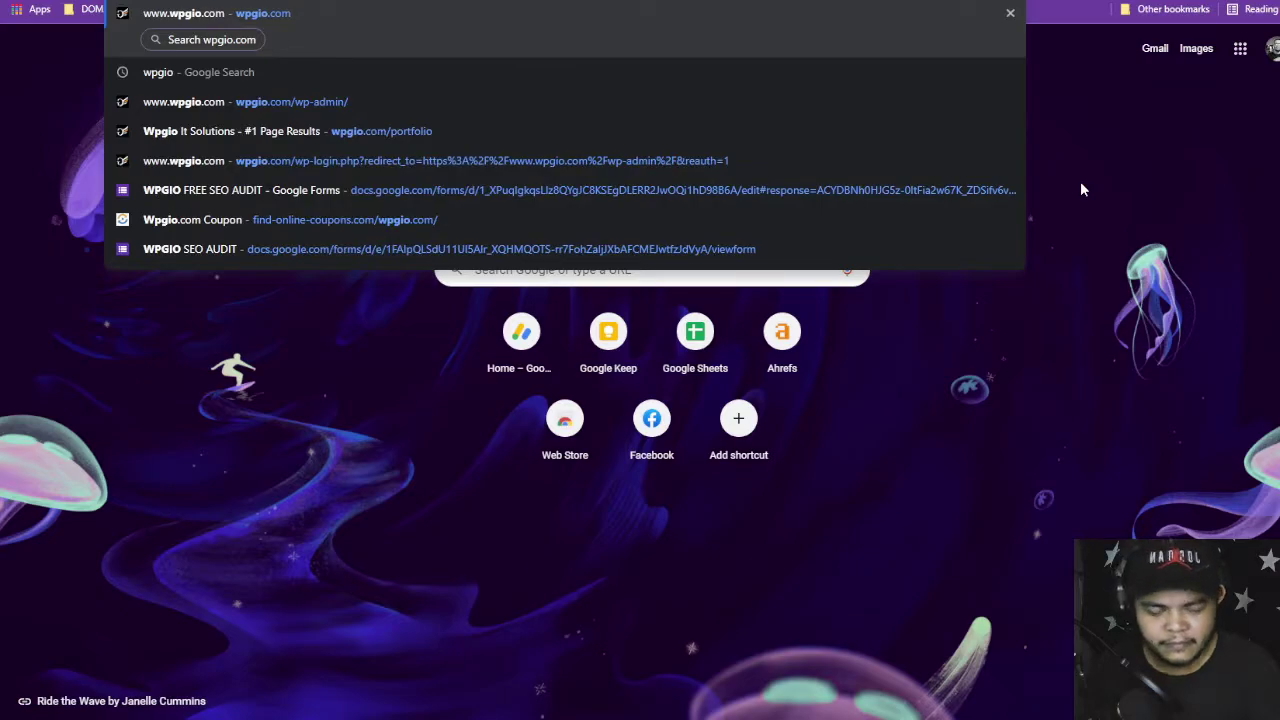
pyautogui.press('Down')
pyautogui.press('Return')
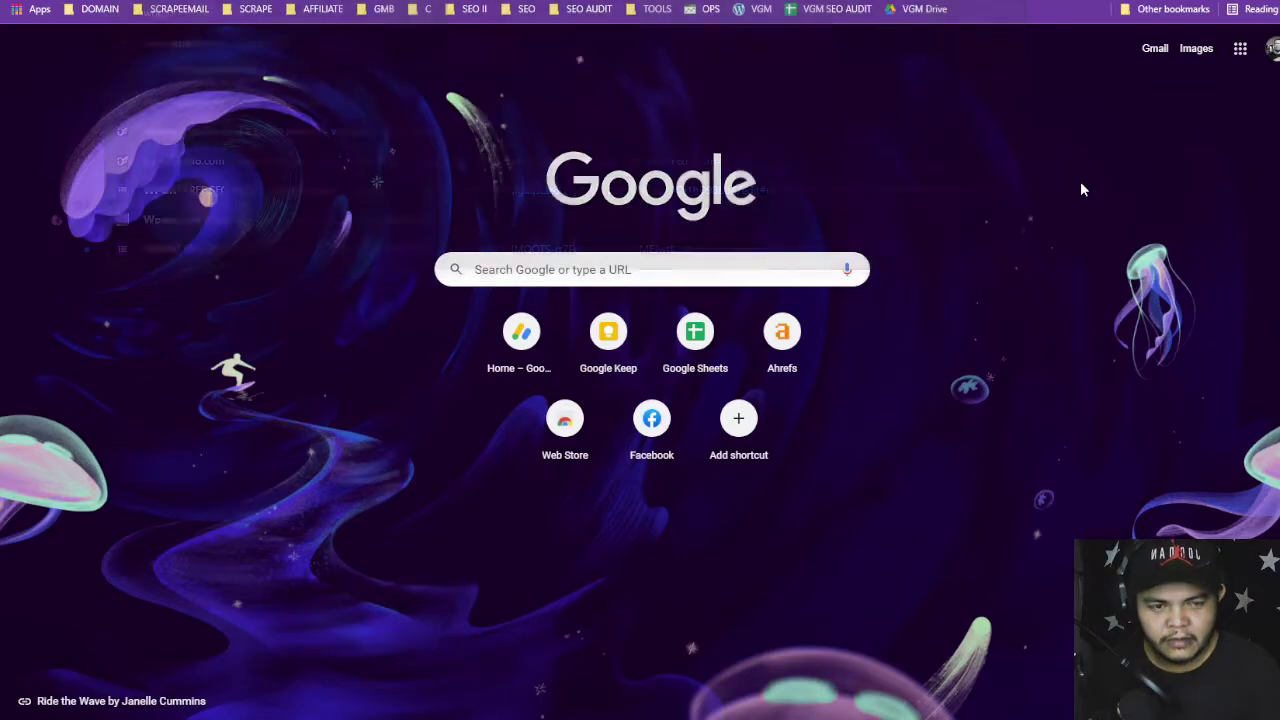
pyautogui.scroll(-4, 565, 432)
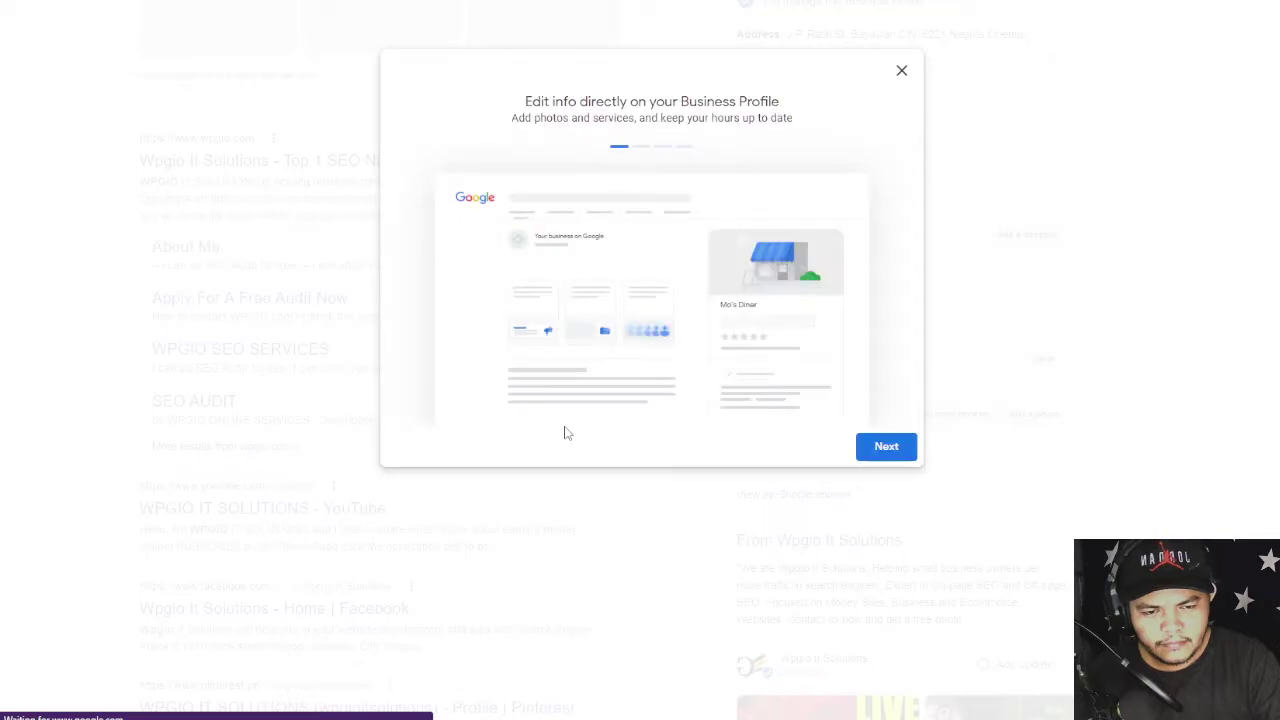
pyautogui.click(902, 73)
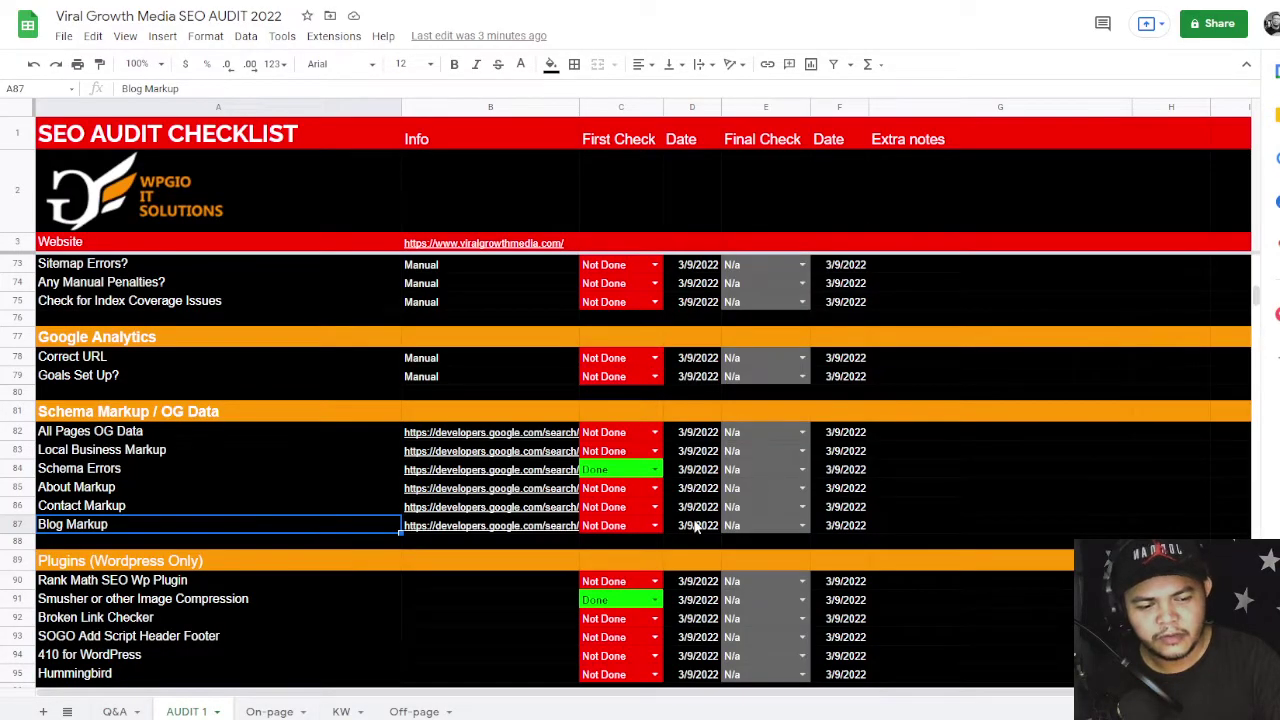
pyautogui.click(92, 455)
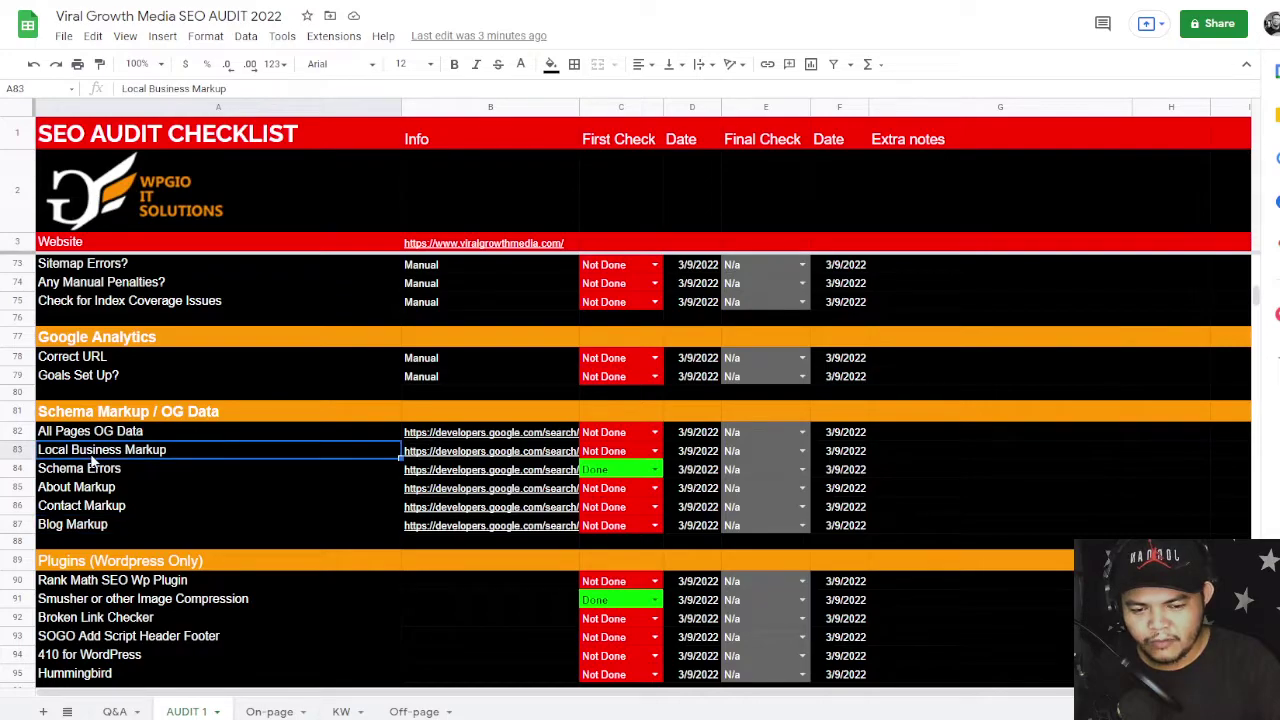
pyautogui.click(127, 472)
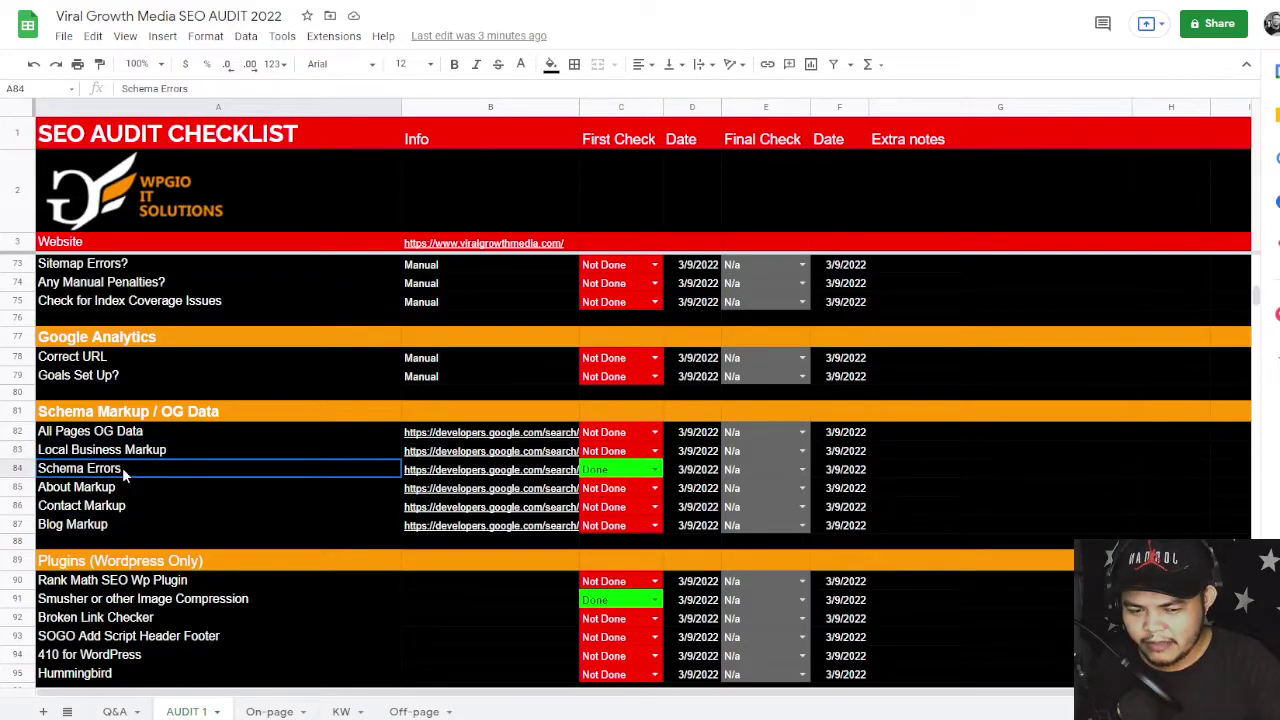
pyautogui.click(114, 456)
pyautogui.click(109, 489)
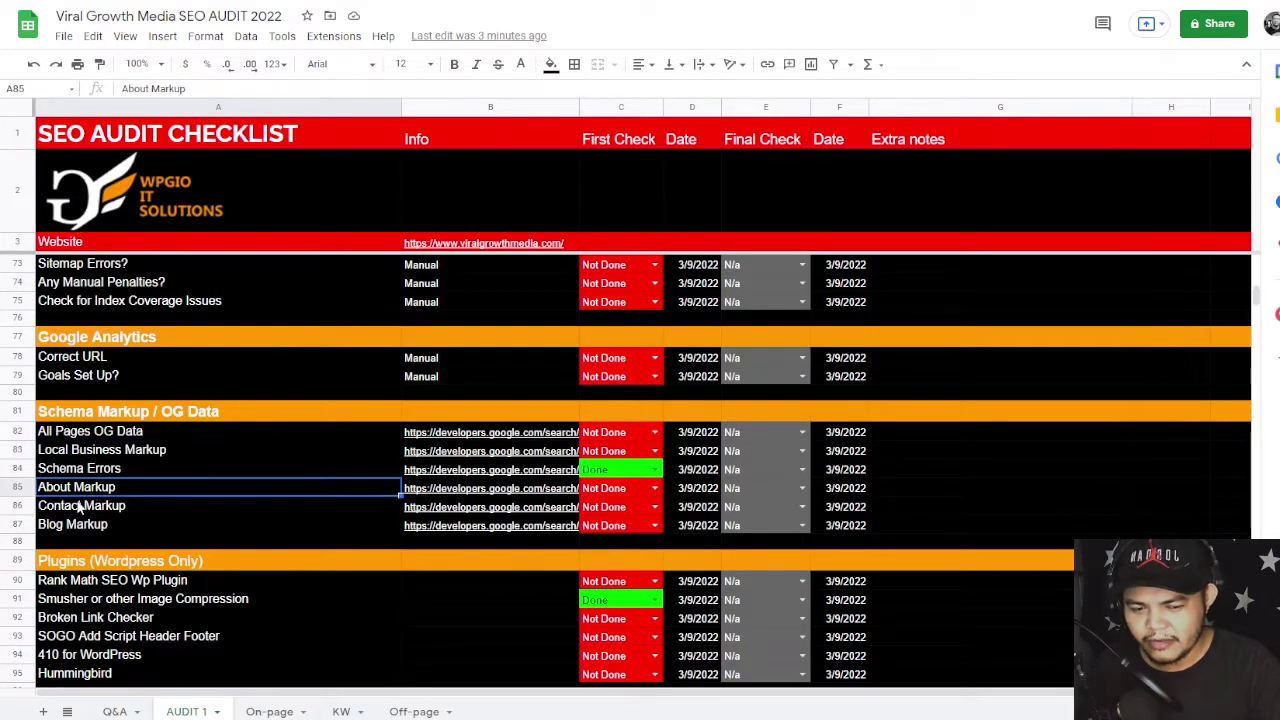
pyautogui.click(137, 506)
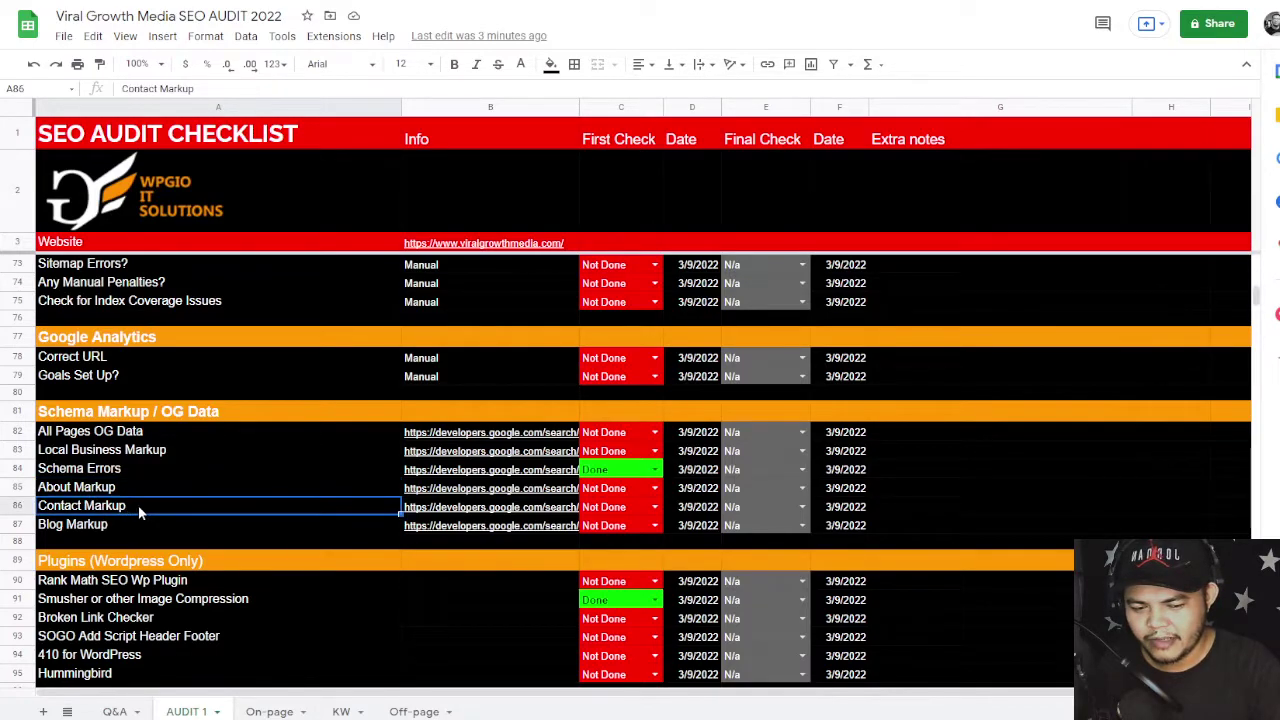
pyautogui.click(232, 524)
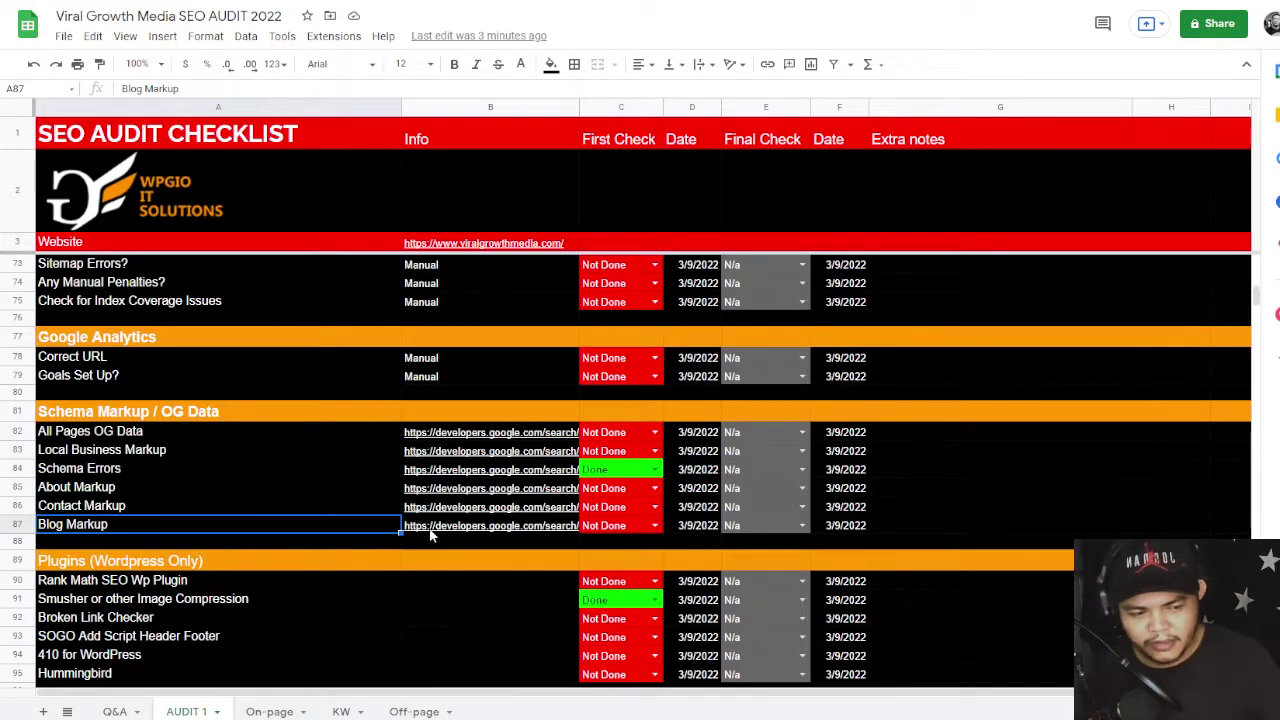
pyautogui.scroll(-2, 580, 478)
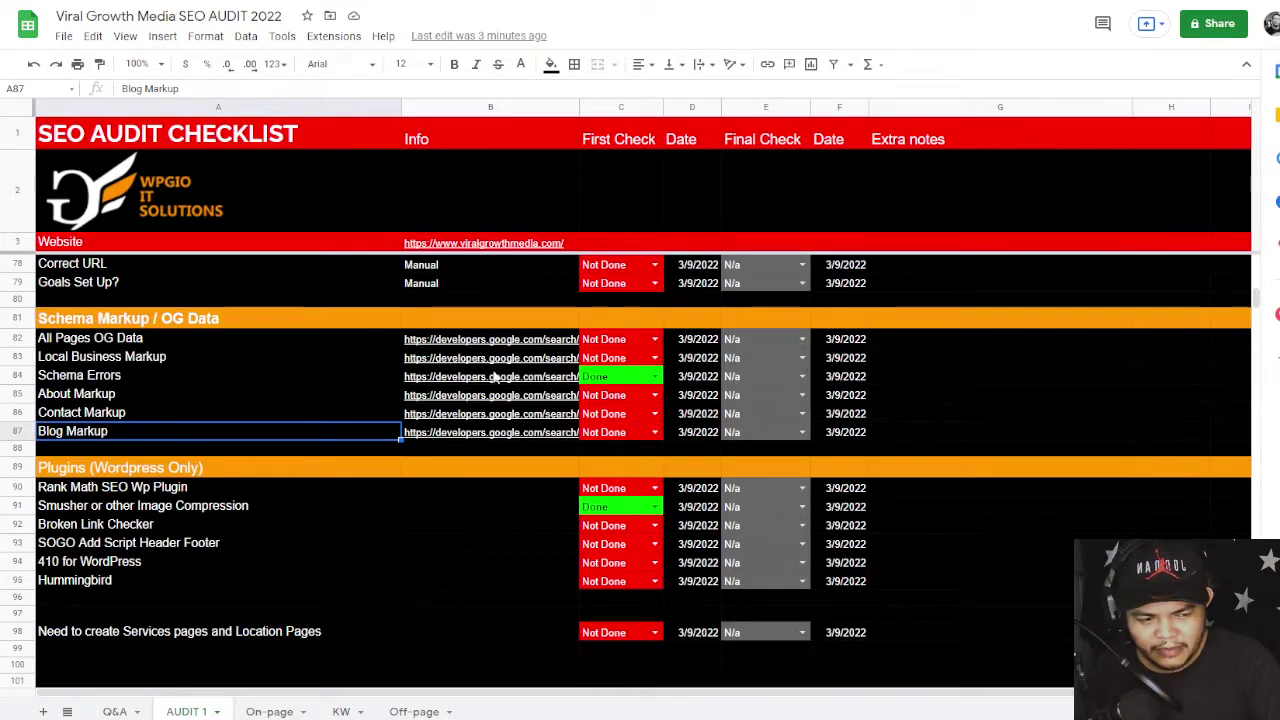
pyautogui.click(1033, 408)
pyautogui.scroll(-2, 1012, 417)
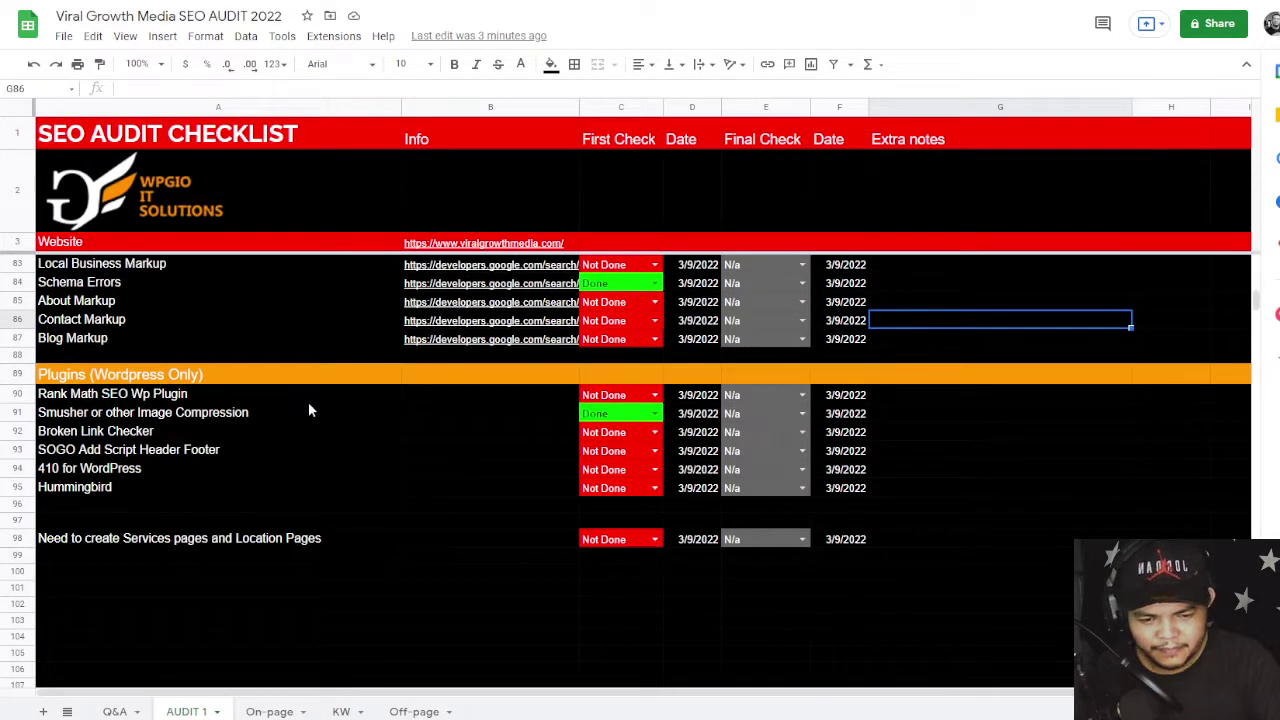
pyautogui.click(166, 401)
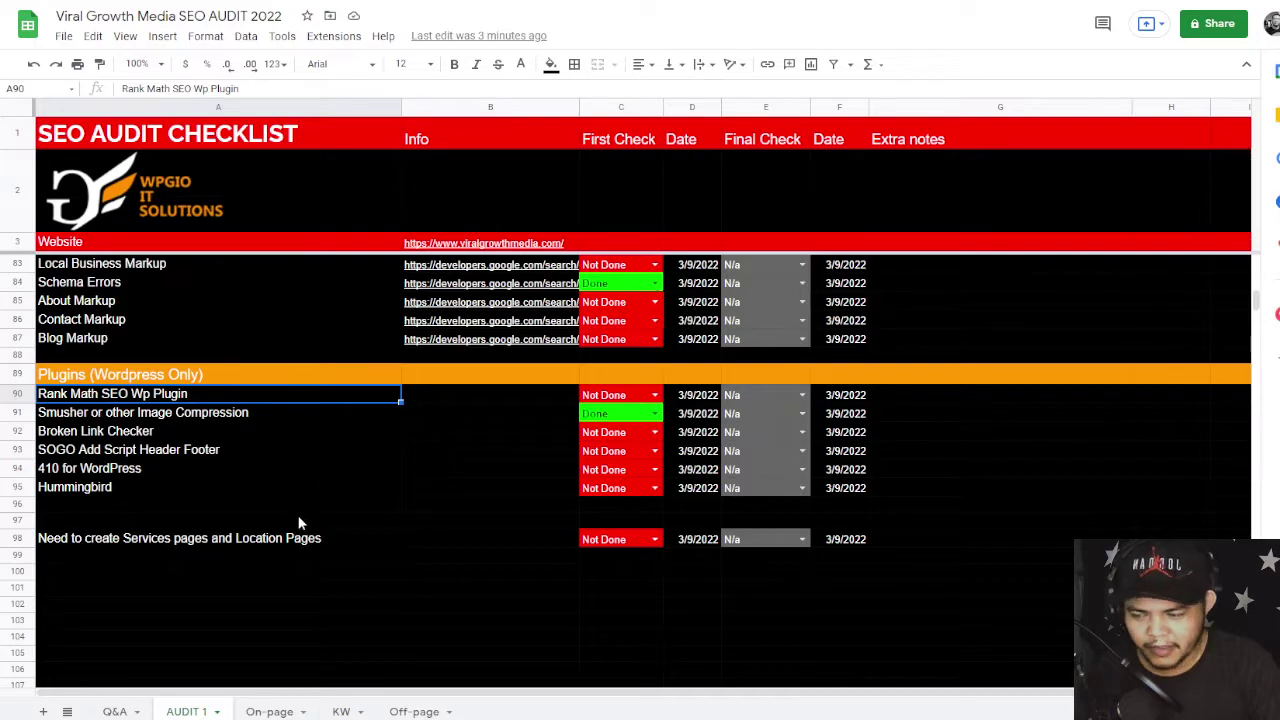
pyautogui.scroll(1, 285, 480)
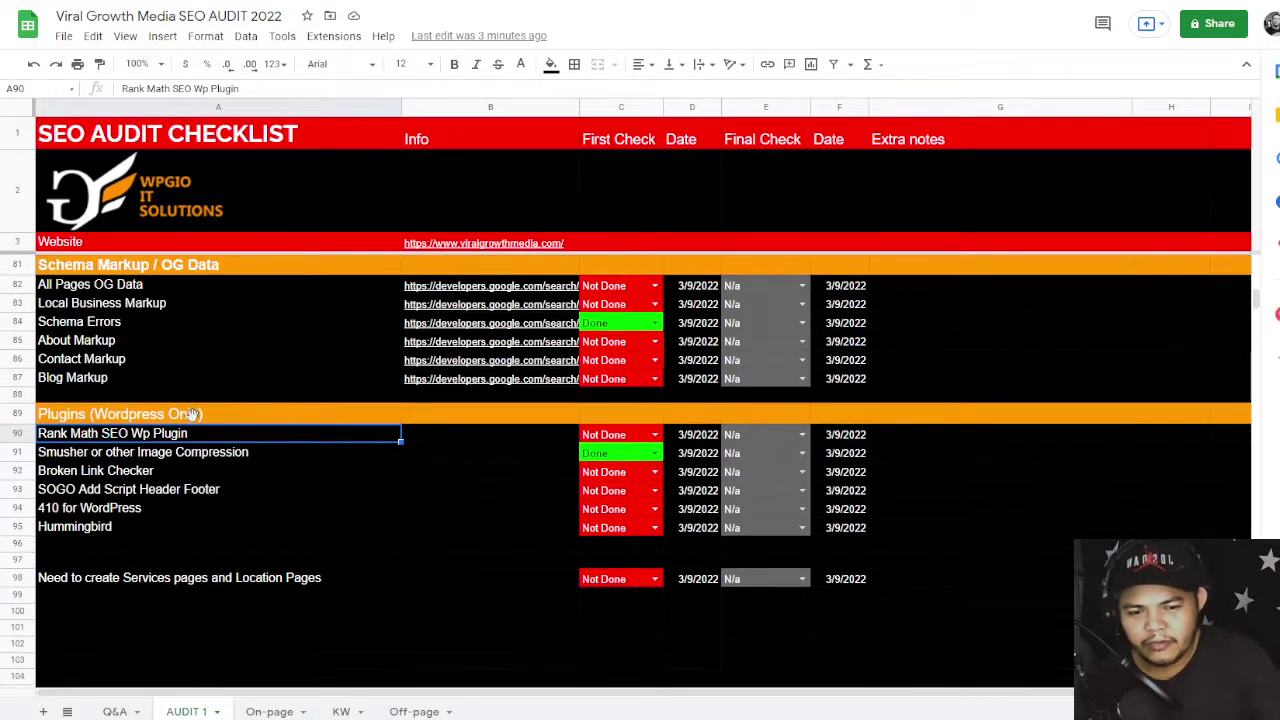
pyautogui.click(155, 302)
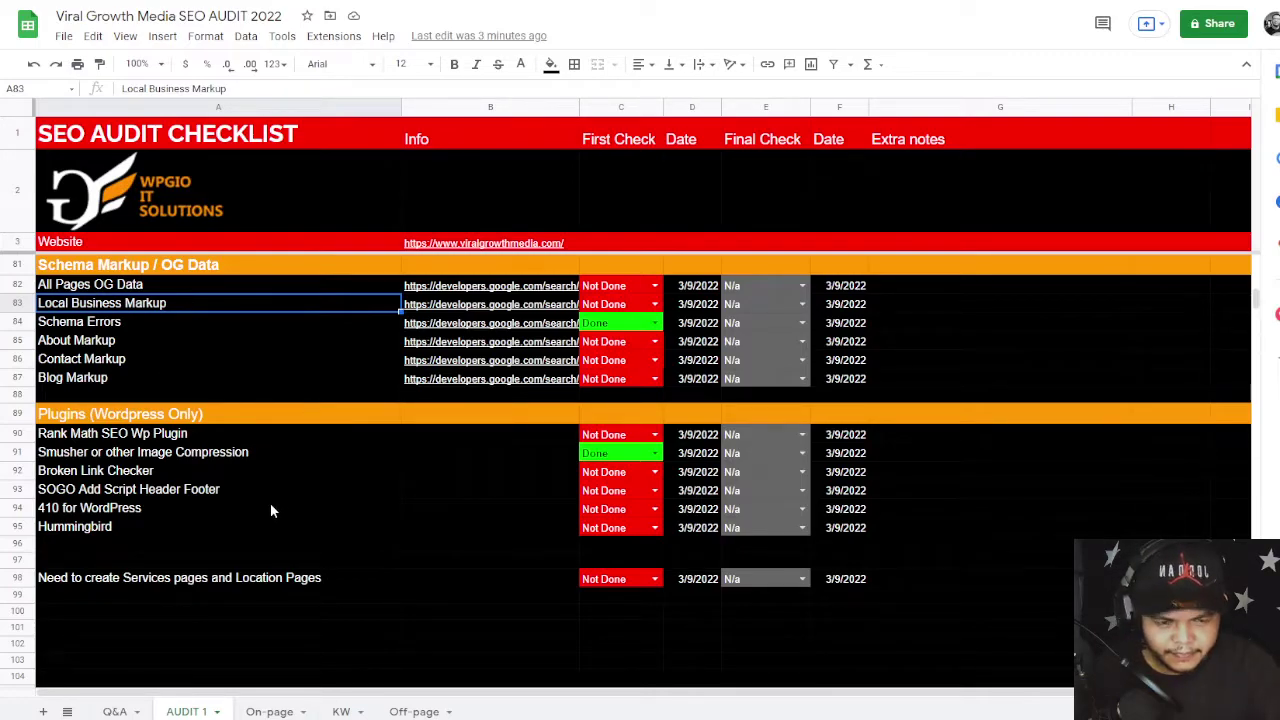
pyautogui.click(94, 342)
pyautogui.click(90, 359)
pyautogui.click(85, 380)
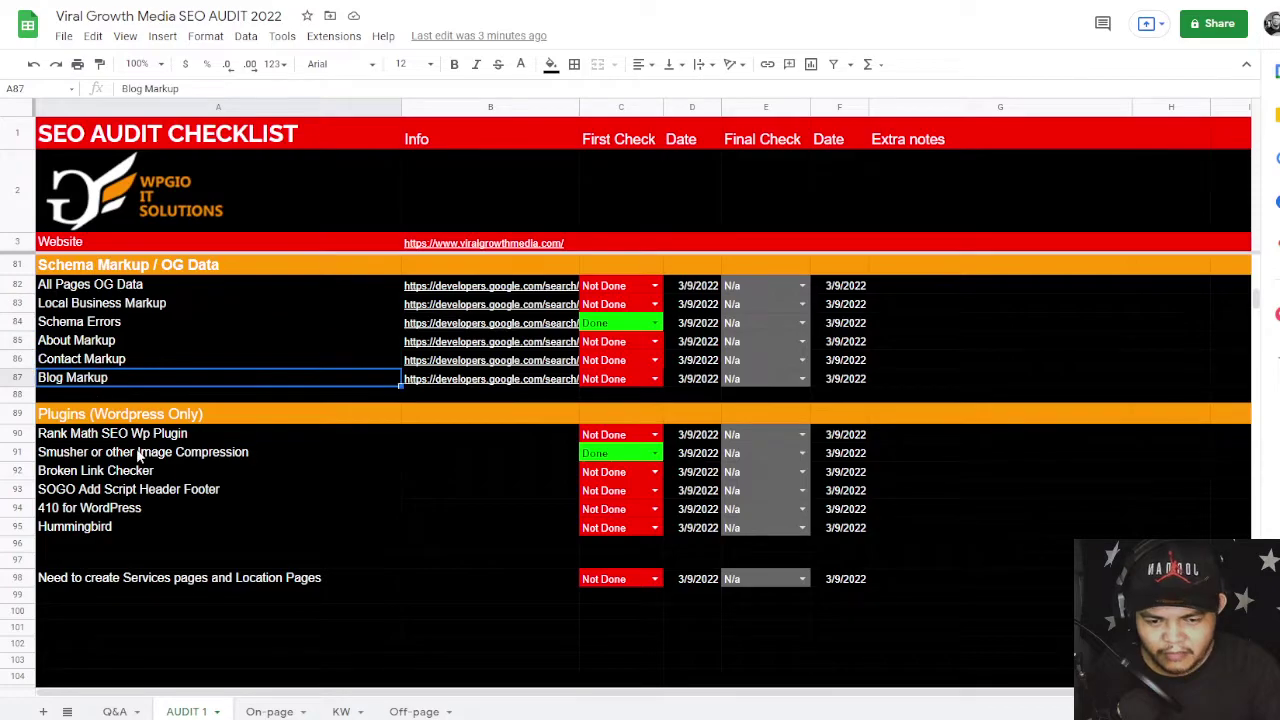
pyautogui.click(210, 545)
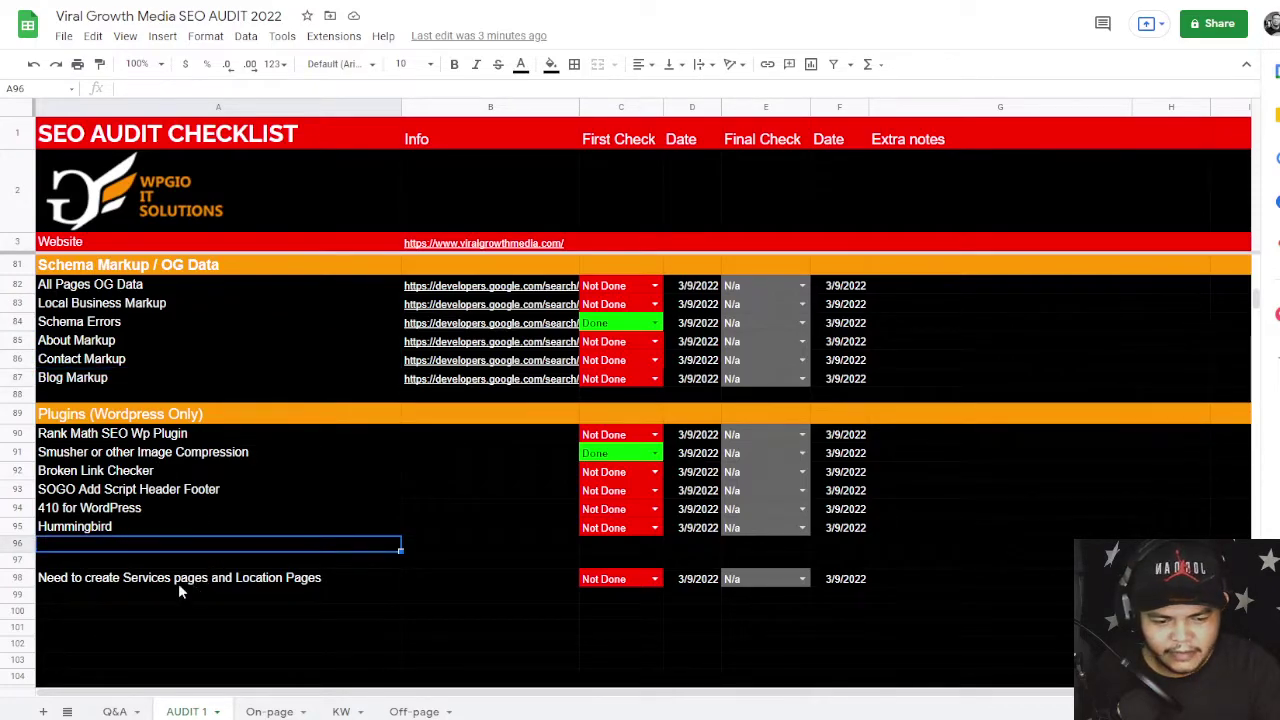
pyautogui.click(166, 580)
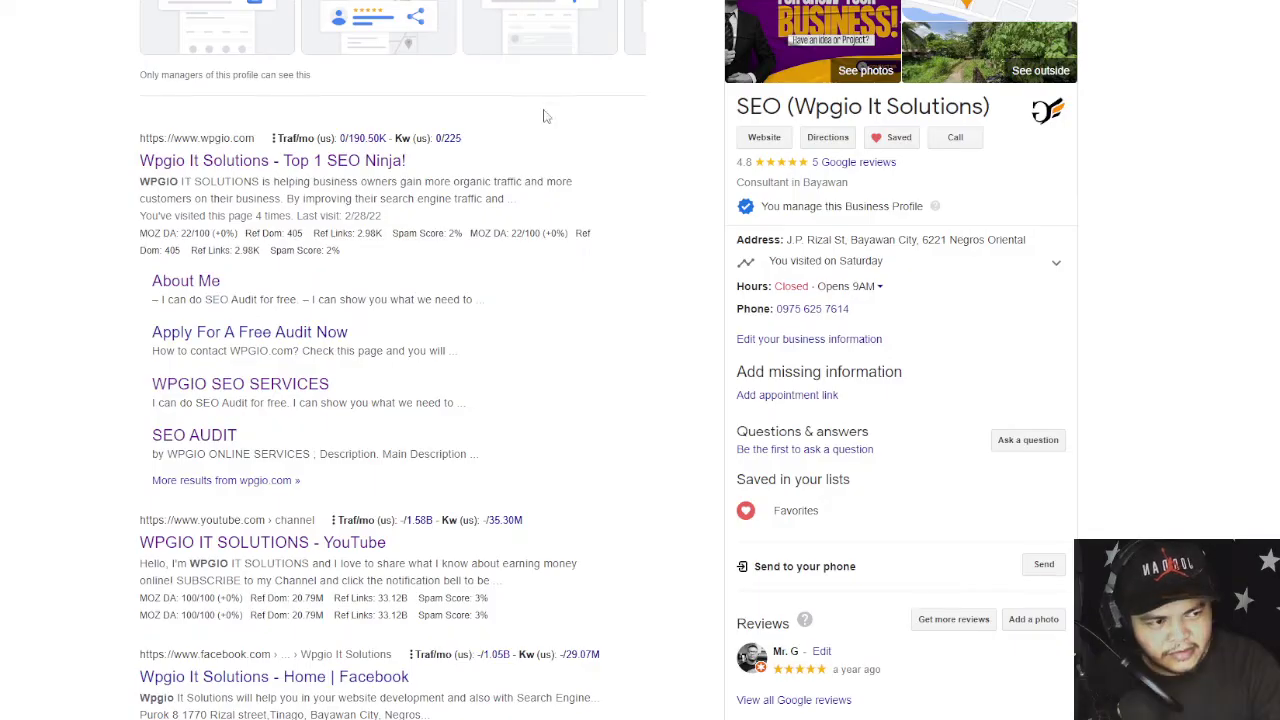
# - Replace the wpgio query with a Google search for 'viral growth media'
pyautogui.scroll(1, 527, 209)
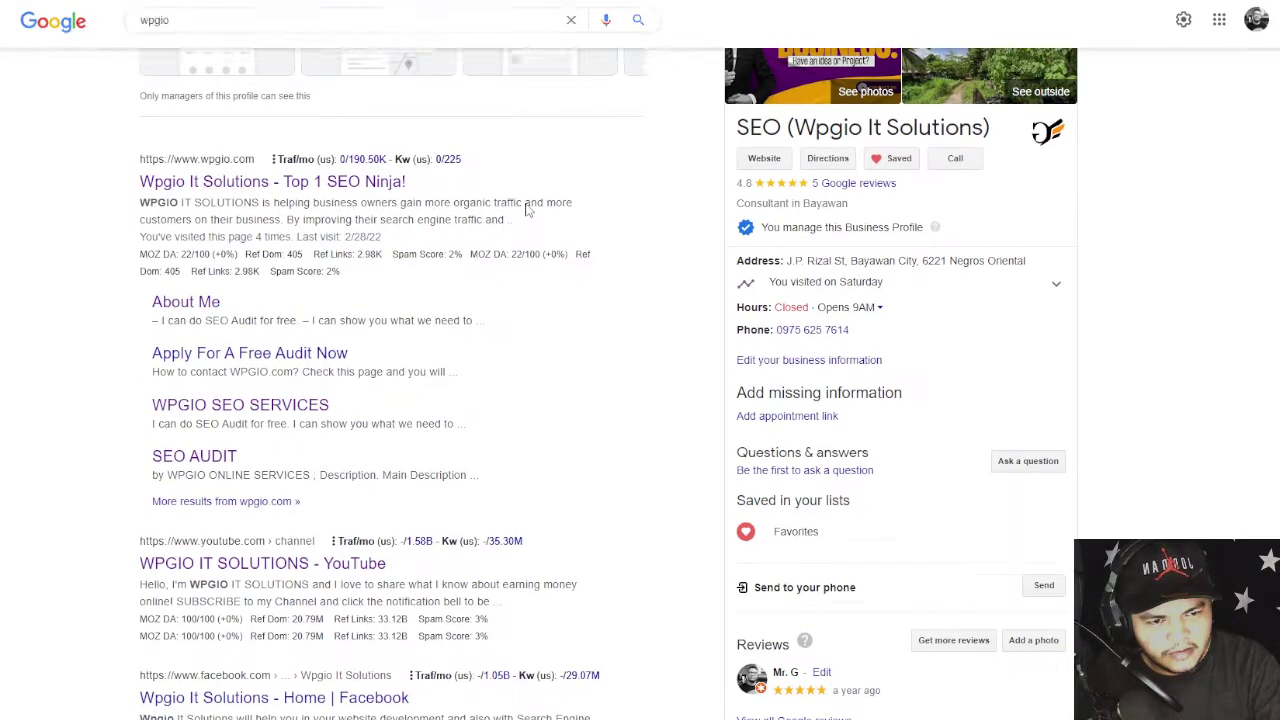
pyautogui.scroll(4, 527, 209)
pyautogui.click(426, 41)
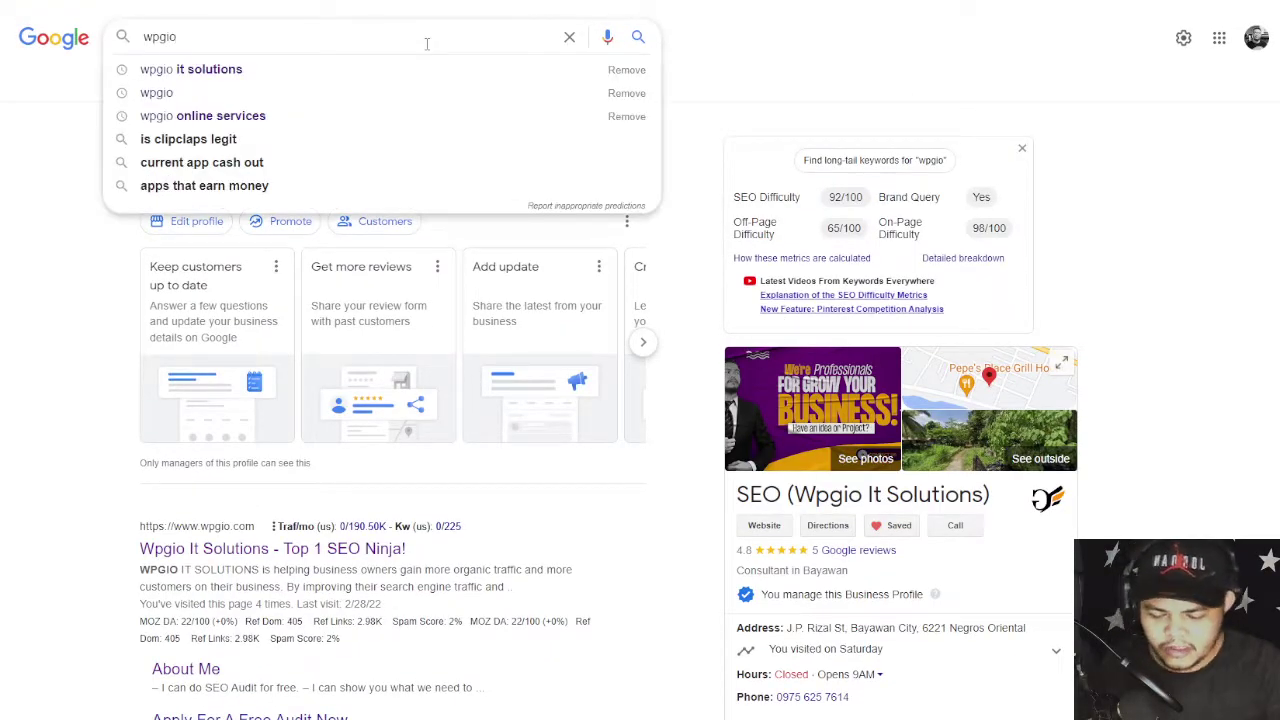
pyautogui.hotkey('ctrl', 'a')
pyautogui.write('vi')
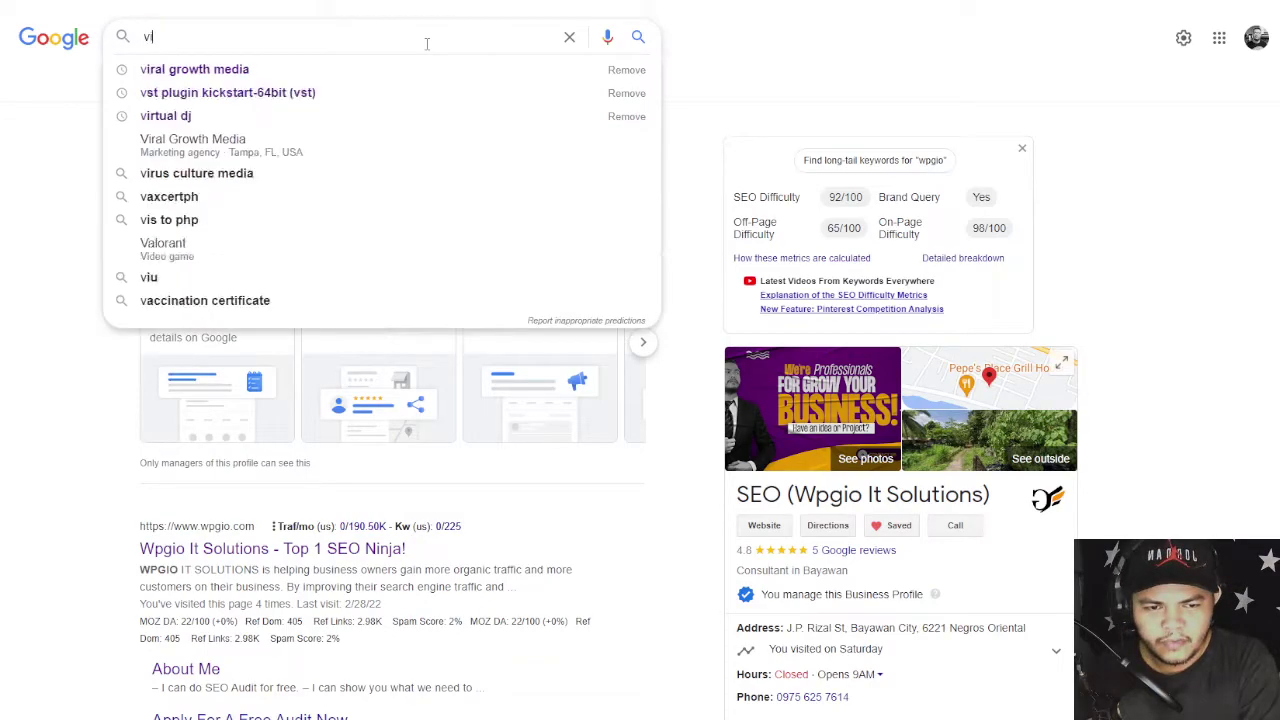
pyautogui.write('ral')
pyautogui.press('Down')
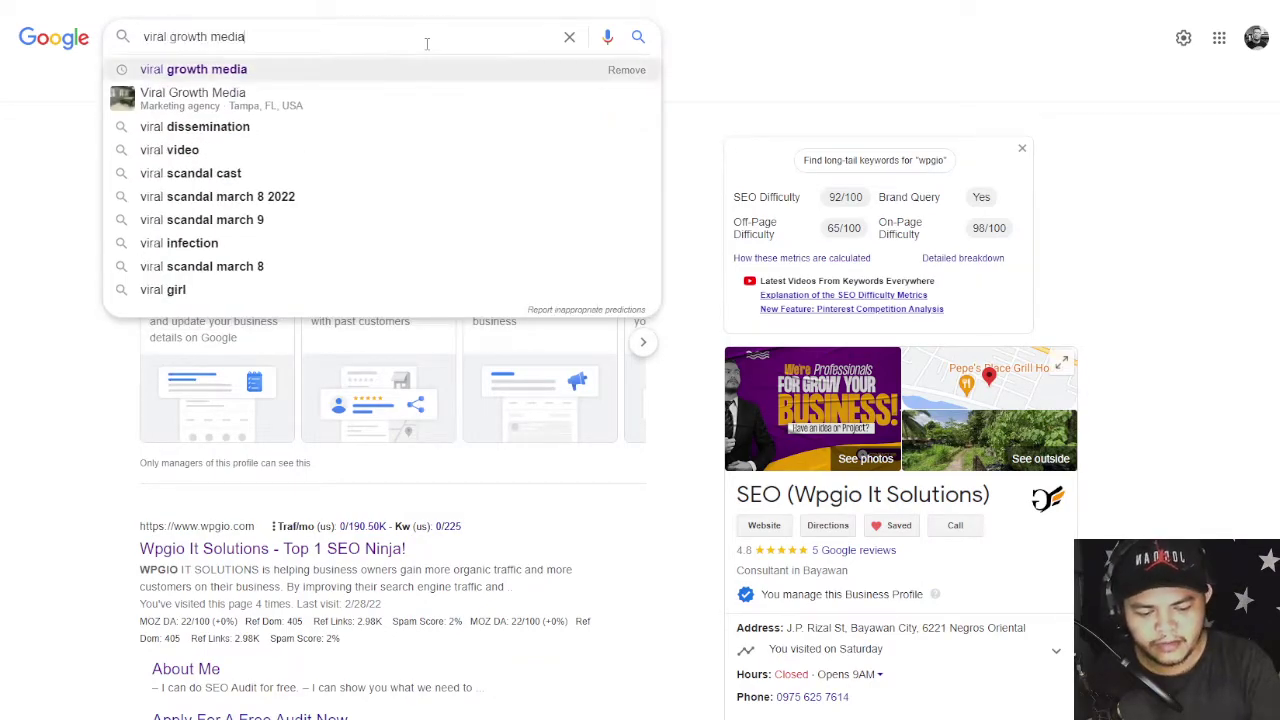
pyautogui.press('Return')
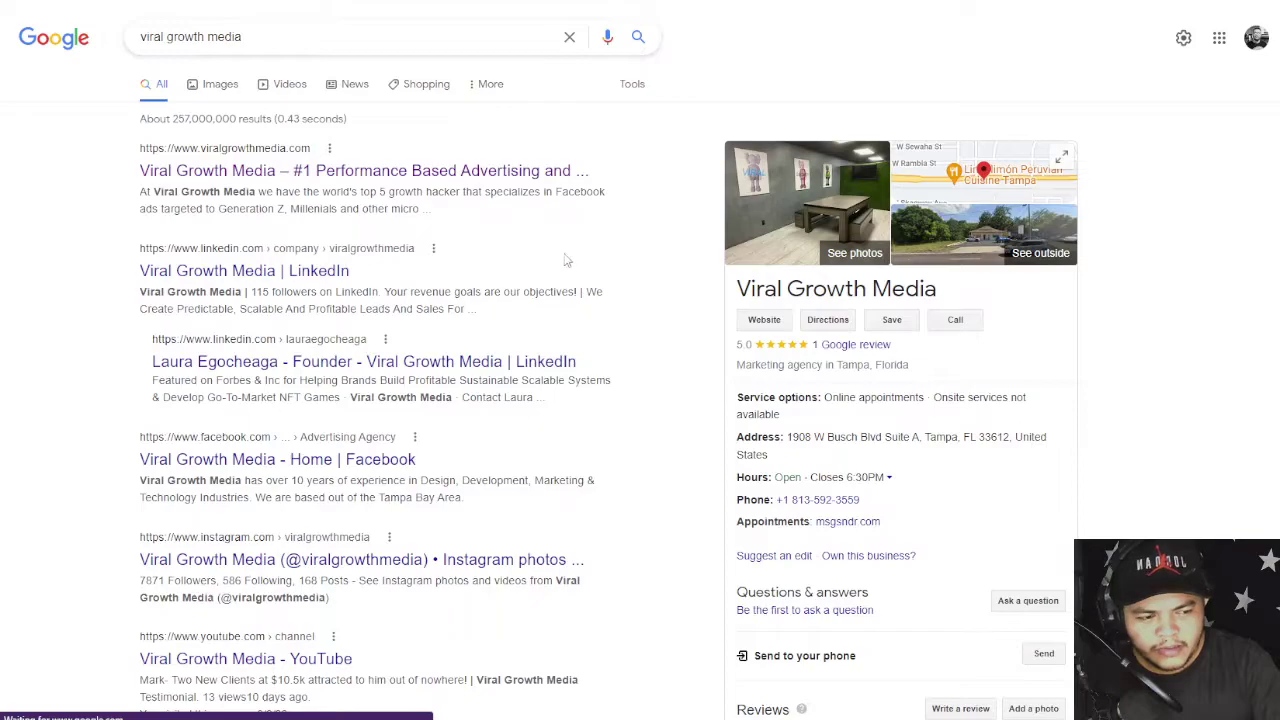
# - Select the 'Marketing agency in Tampa, Florida' category in the business panel
pyautogui.moveTo(736, 365); pyautogui.dragTo(829, 380)
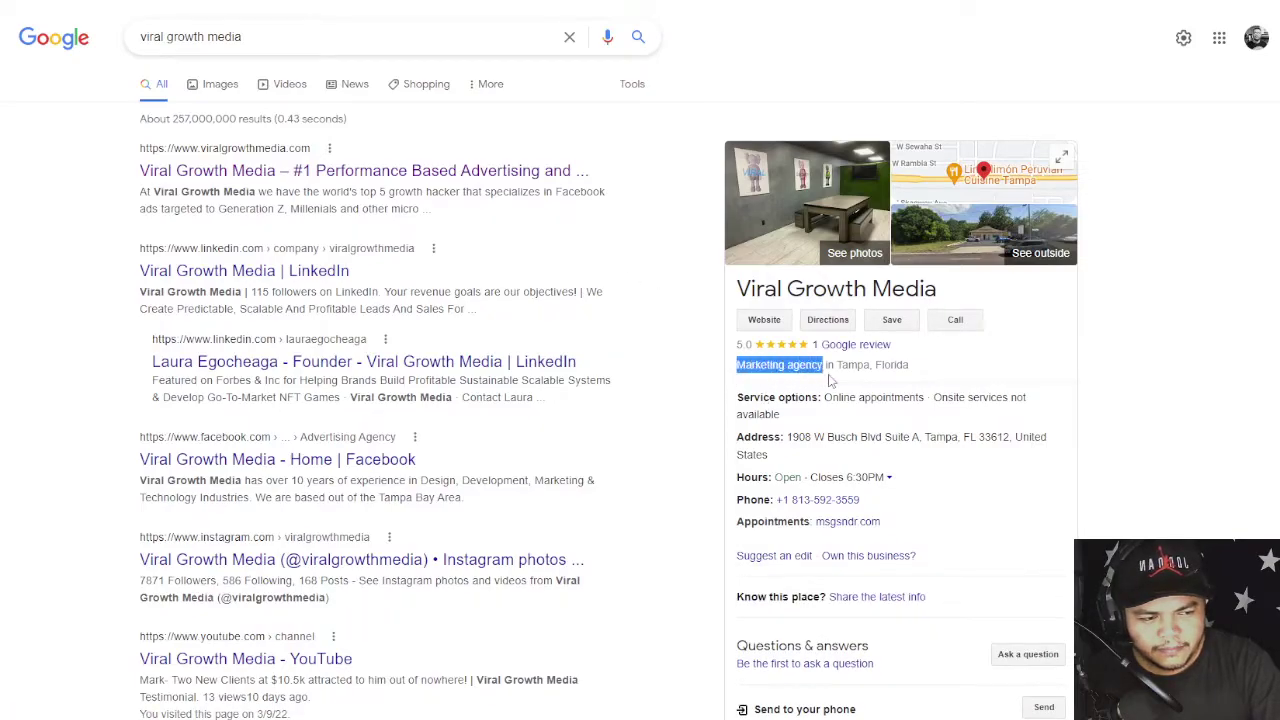
pyautogui.click(1124, 293)
pyautogui.scroll(-3, 1124, 293)
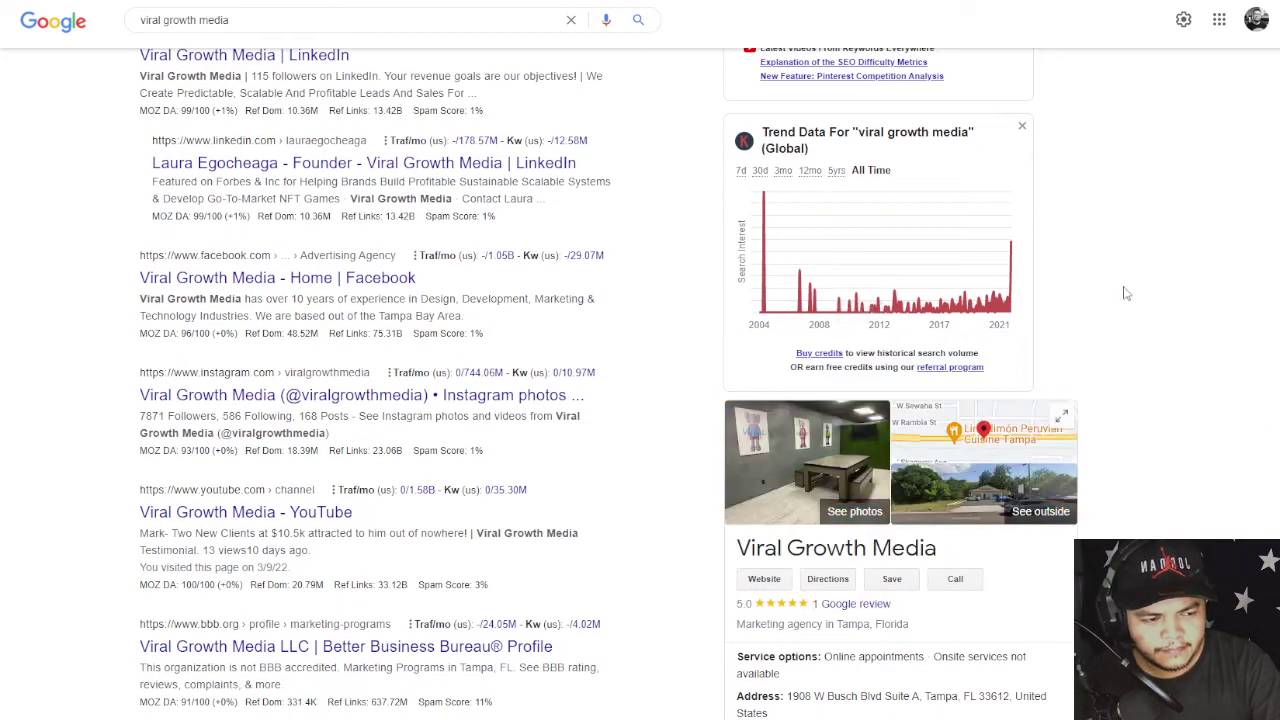
pyautogui.scroll(-3, 1124, 293)
pyautogui.moveTo(736, 391); pyautogui.dragTo(910, 392)
pyautogui.hotkey('ctrl', 'c')
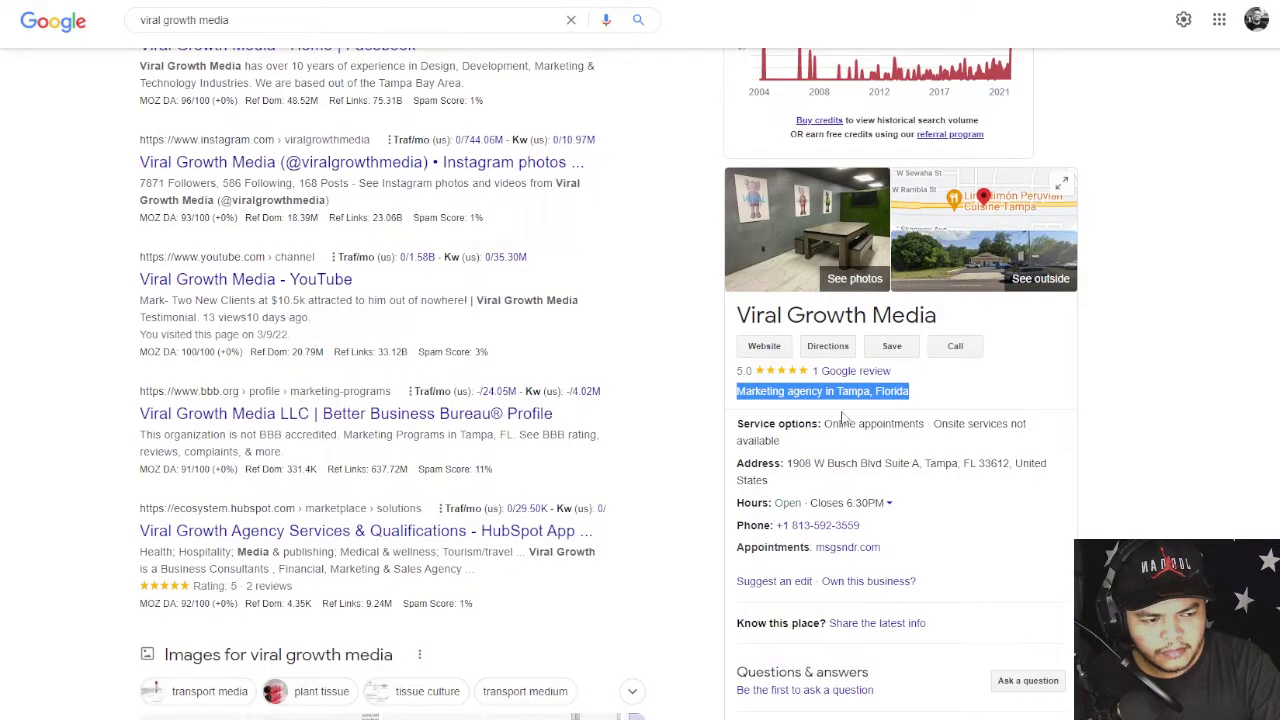
pyautogui.scroll(5, 522, 362)
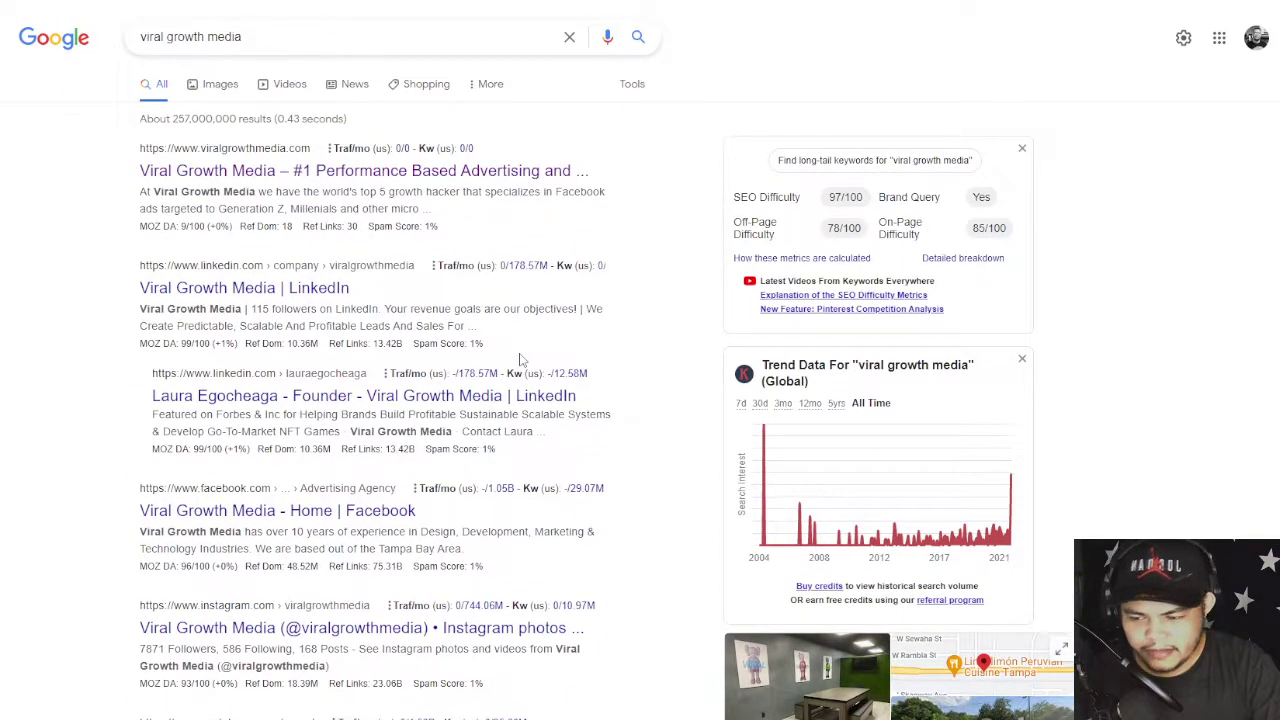
# - Search Google for 'Marketing agency in Tampa, Florida' and review the local map pack
pyautogui.tripleClick(272, 36)
pyautogui.hotkey('ctrl', 'v')
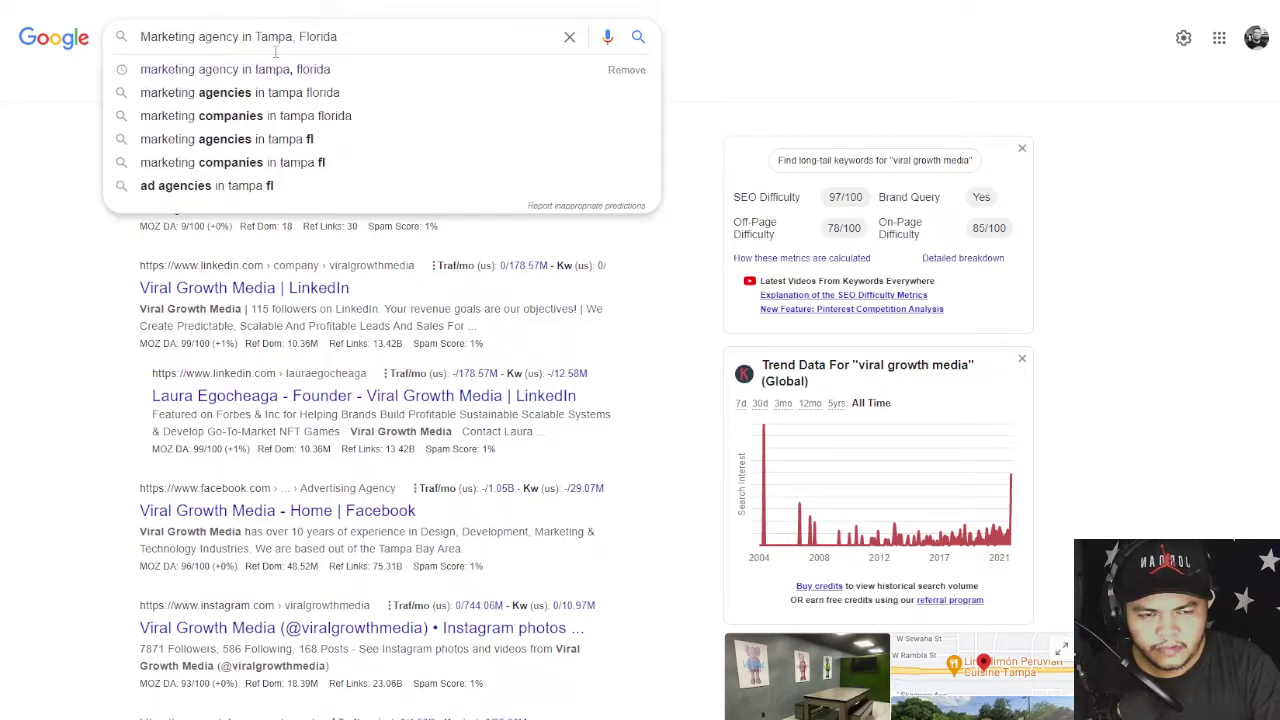
pyautogui.press('Return')
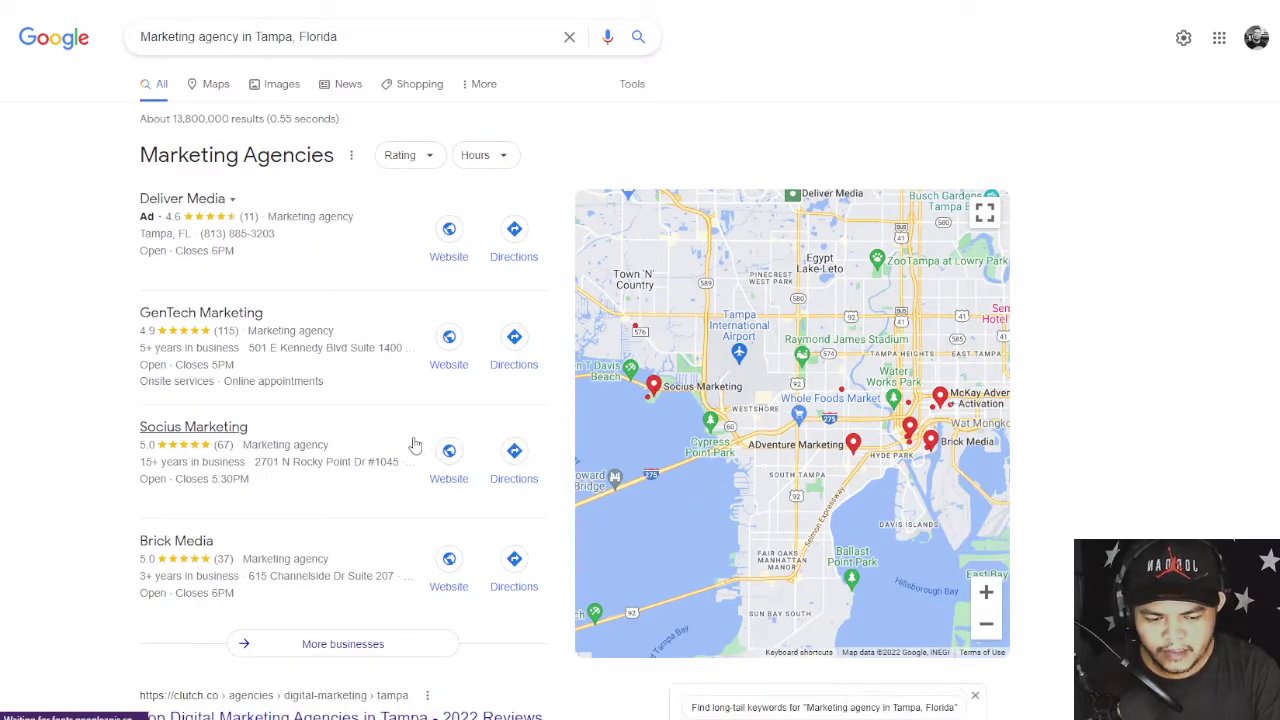
pyautogui.scroll(-8, 414, 441)
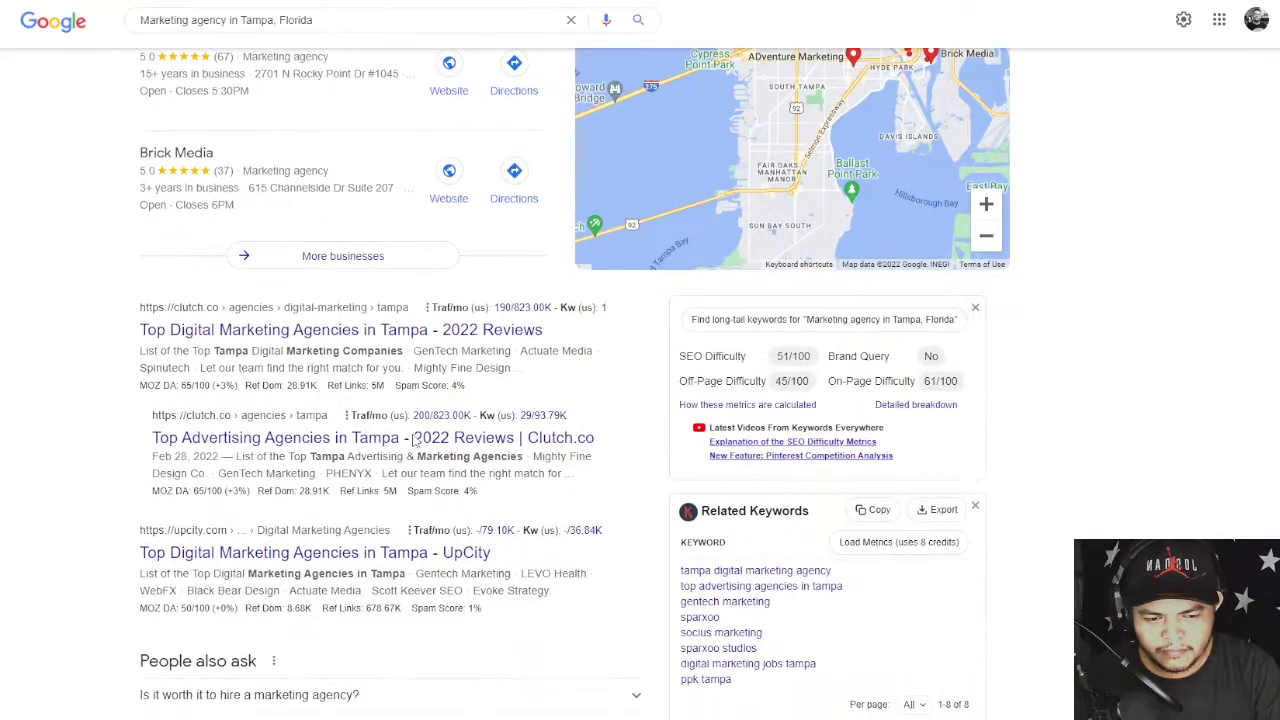
pyautogui.scroll(-10, 414, 441)
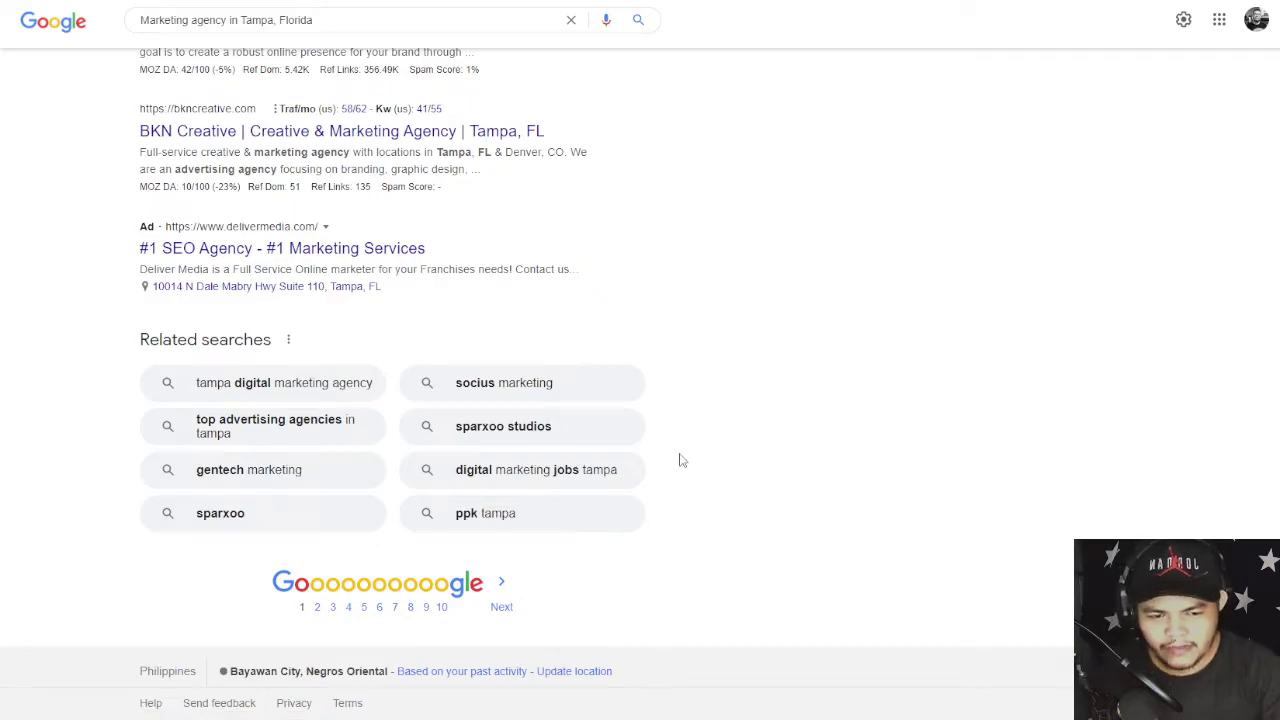
pyautogui.scroll(8, 703, 480)
pyautogui.scroll(6, 703, 480)
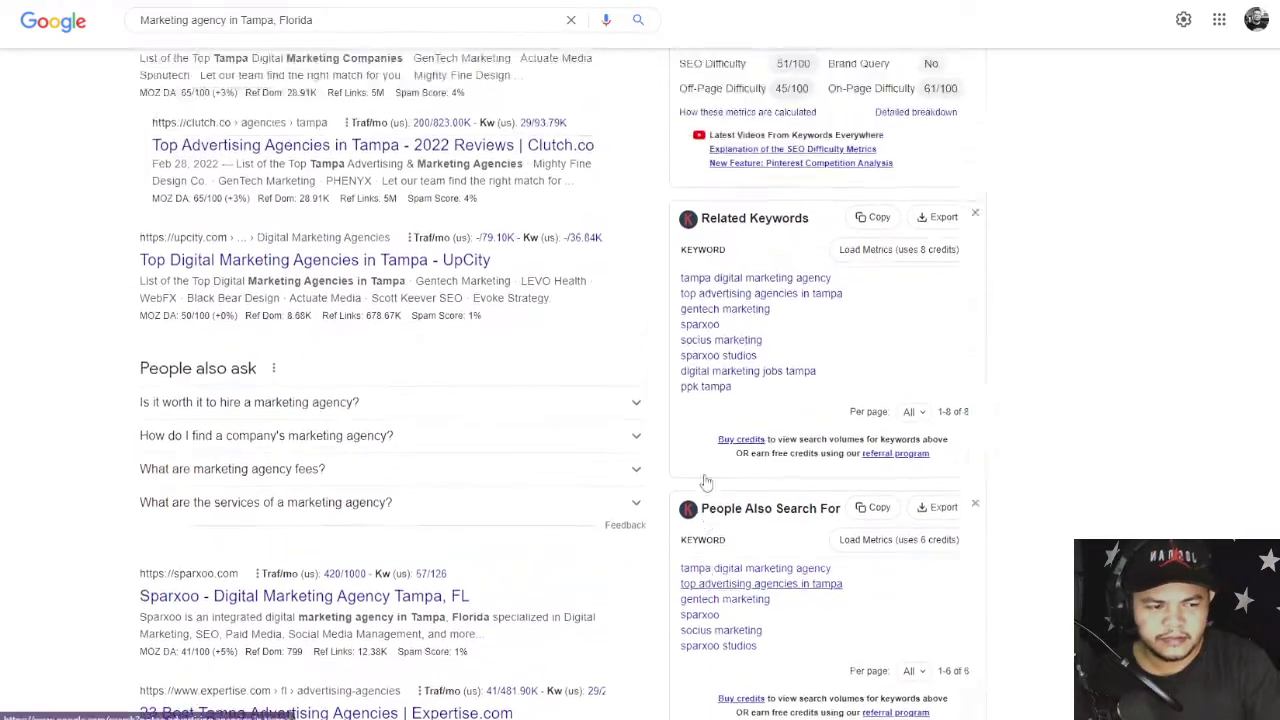
pyautogui.scroll(3, 704, 480)
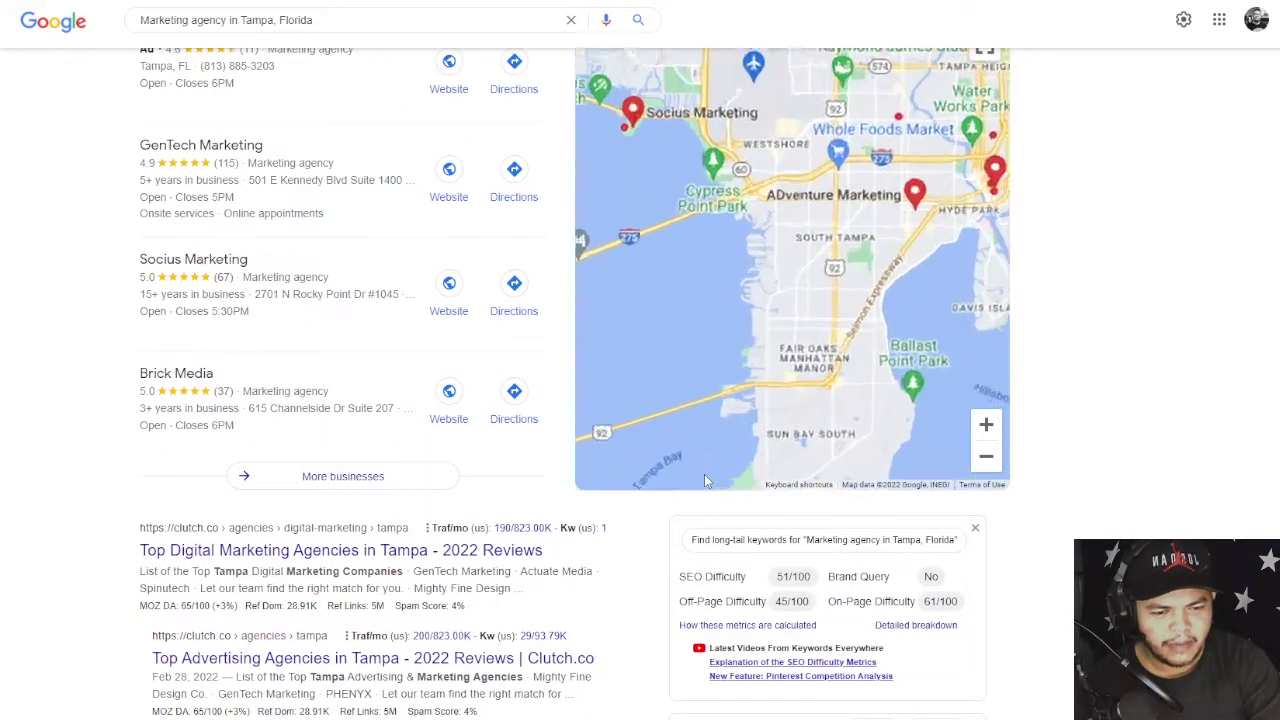
# - Scroll through the results and Keywords Everywhere panel: SEO difficulty 51/100, eight related keywords
pyautogui.scroll(-4, 767, 313)
pyautogui.scroll(-1, 767, 313)
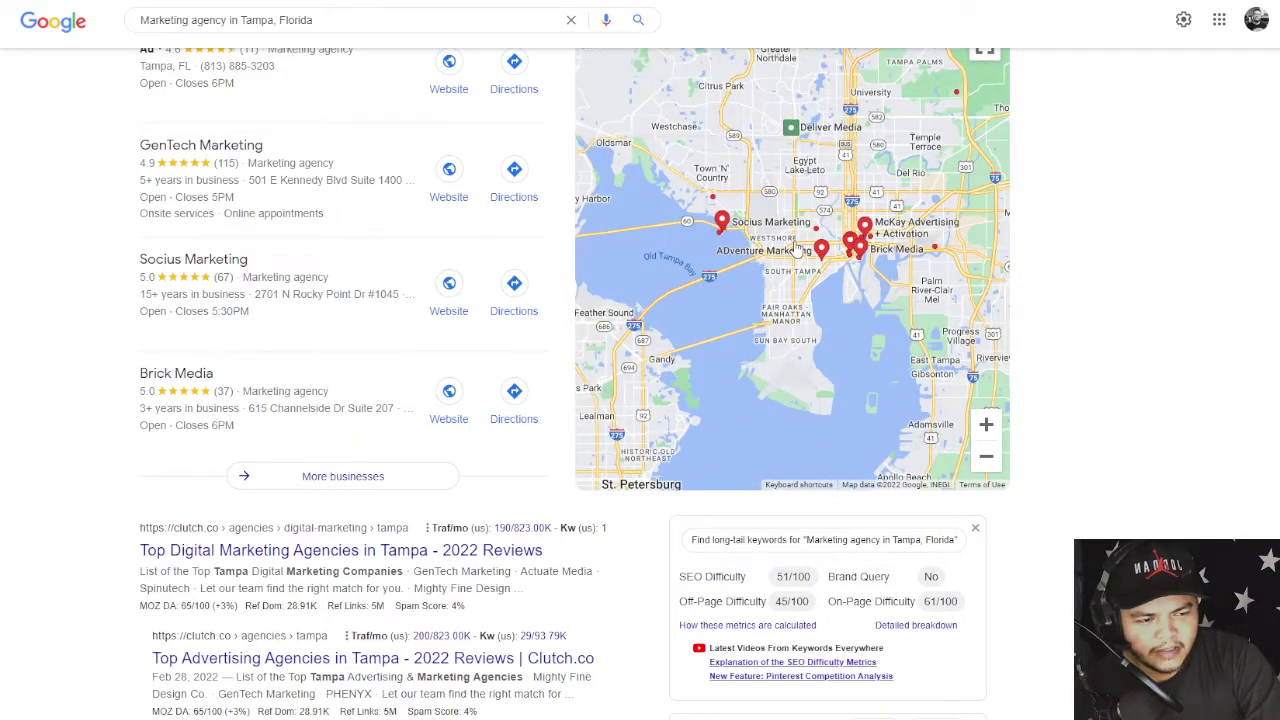
pyautogui.scroll(3, 125, 355)
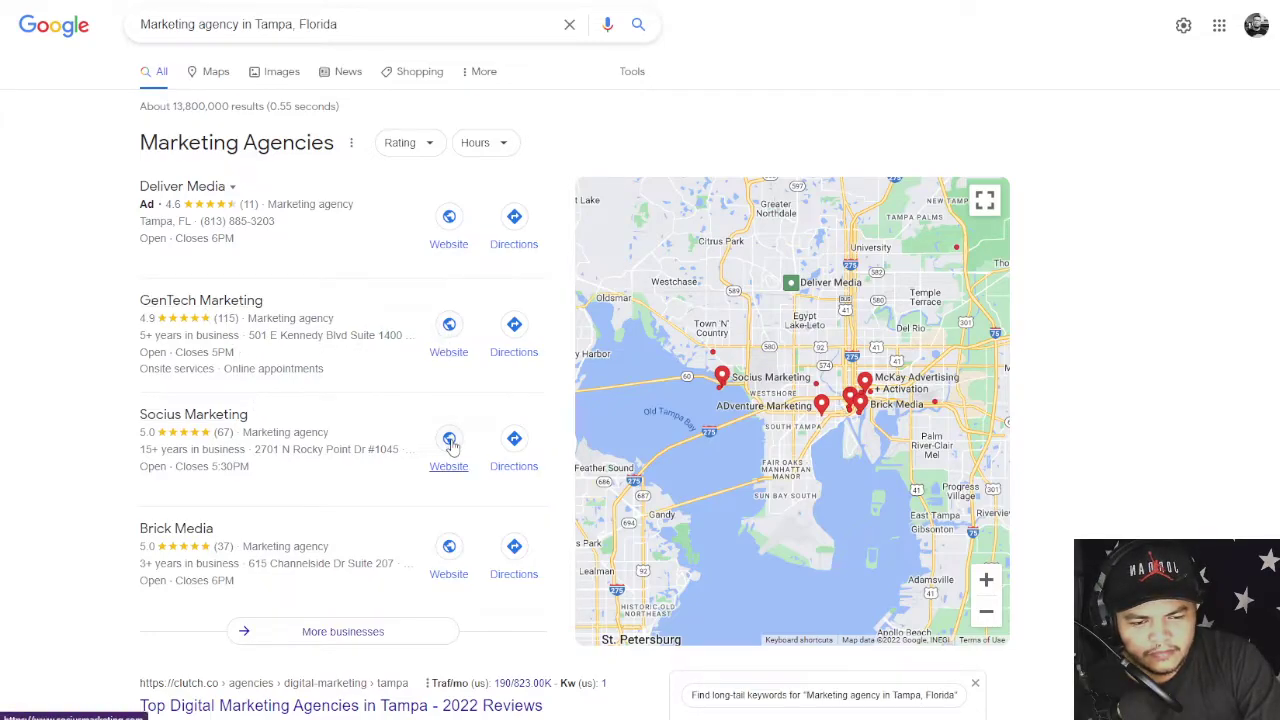
pyautogui.scroll(-2, 450, 445)
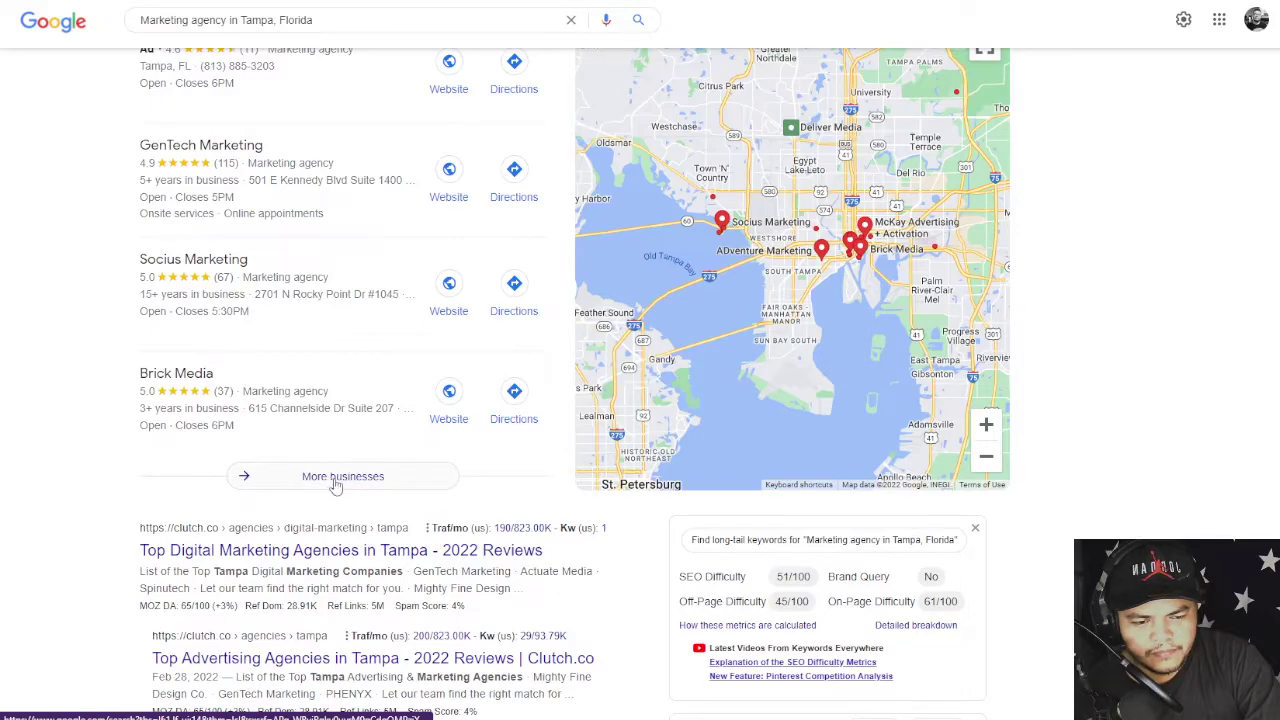
pyautogui.scroll(-4, 310, 465)
pyautogui.scroll(-4, 289, 443)
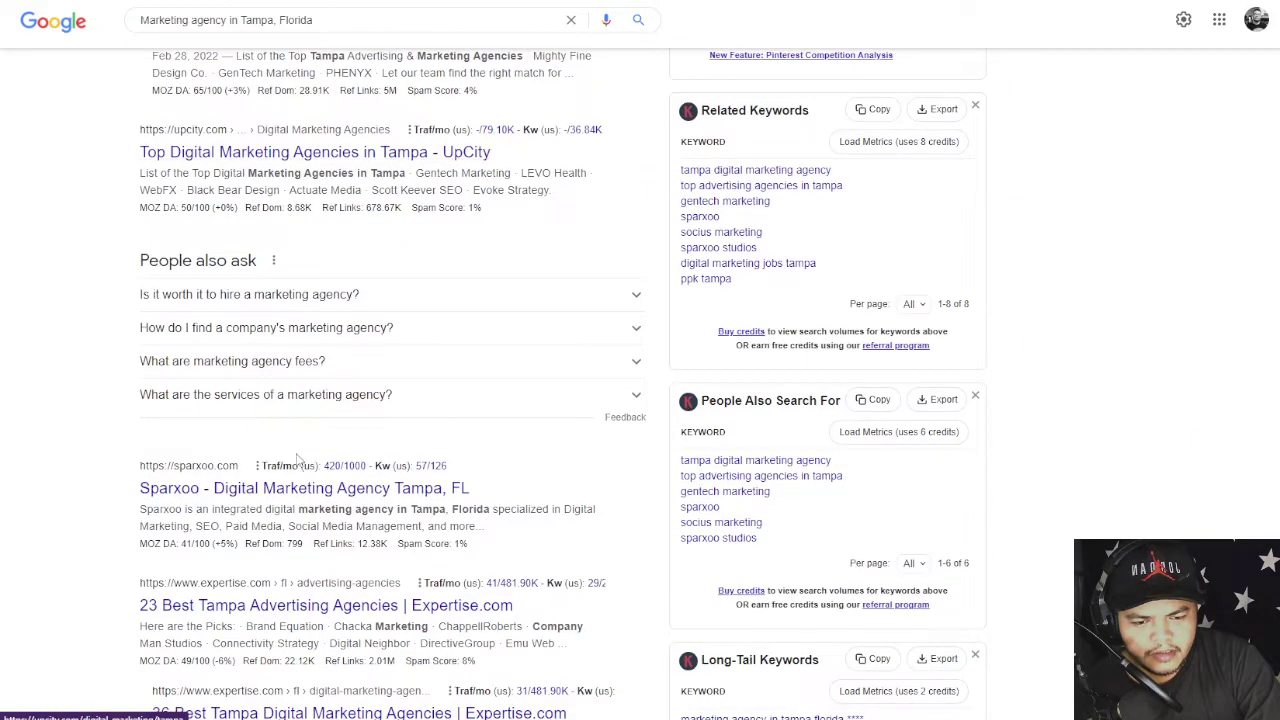
pyautogui.scroll(-5, 296, 457)
pyautogui.moveTo(296, 455)
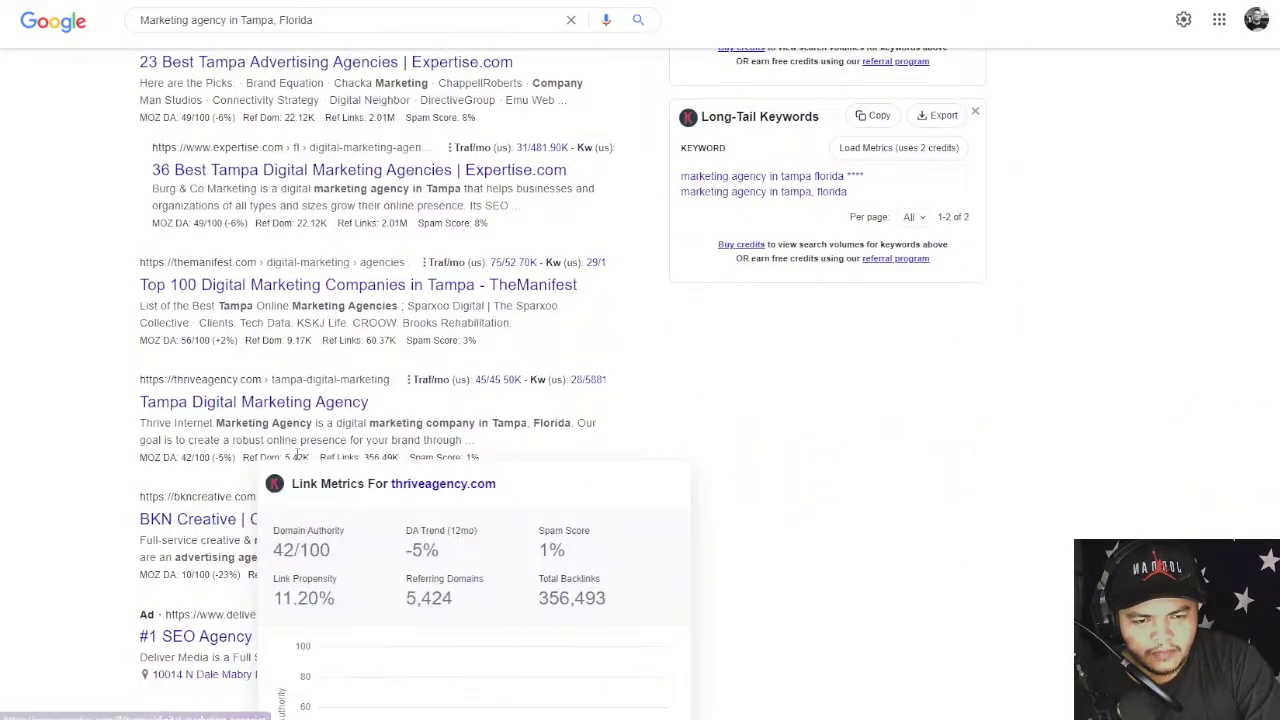
pyautogui.scroll(-3, 296, 455)
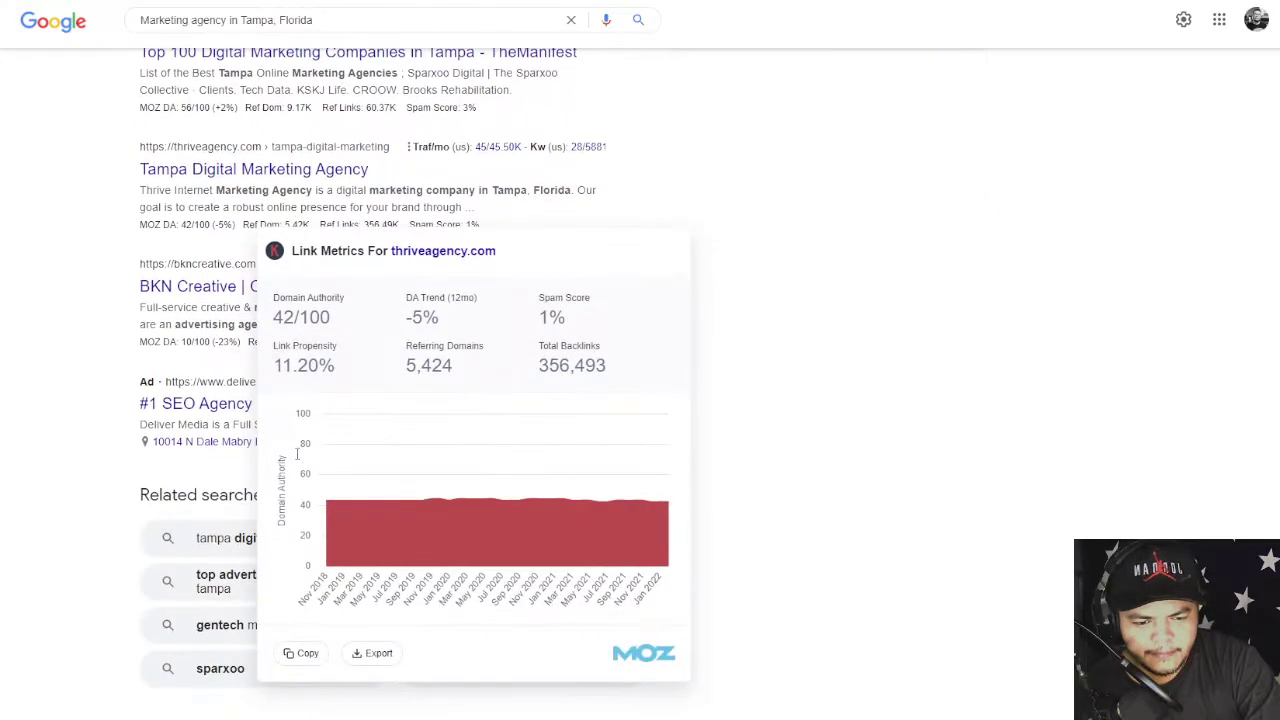
pyautogui.scroll(12, 680, 443)
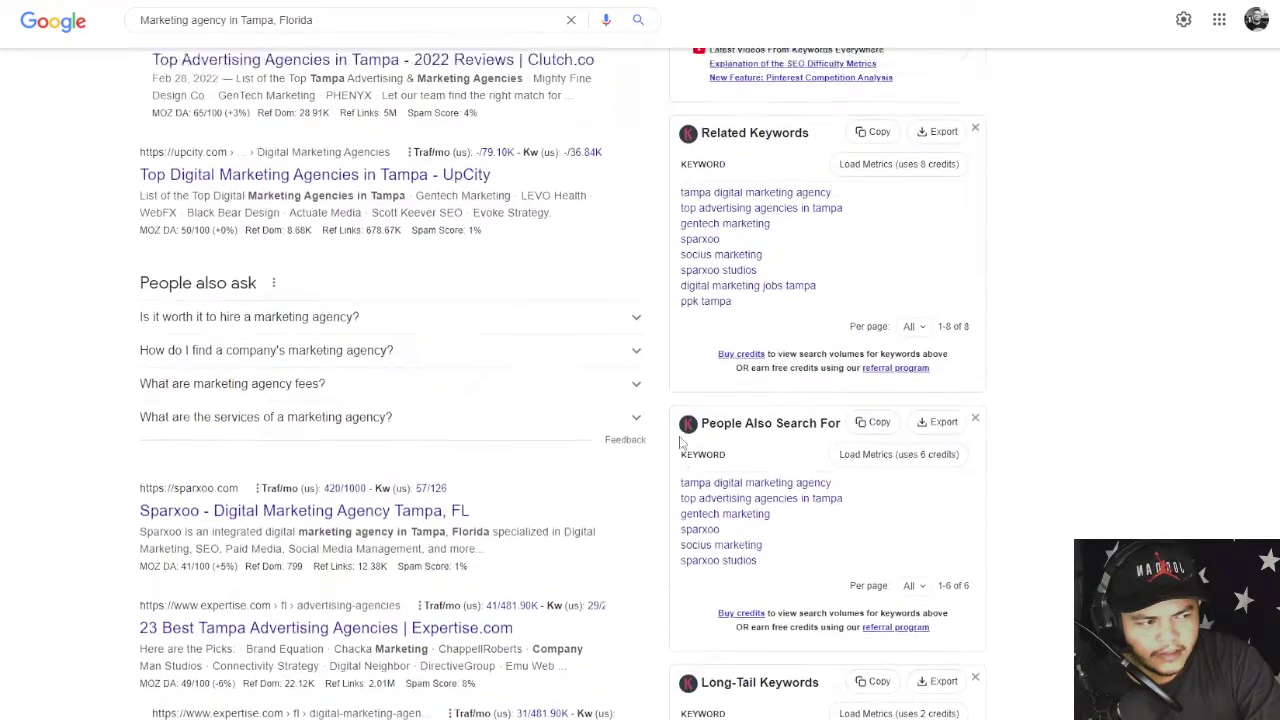
pyautogui.scroll(-2, 700, 440)
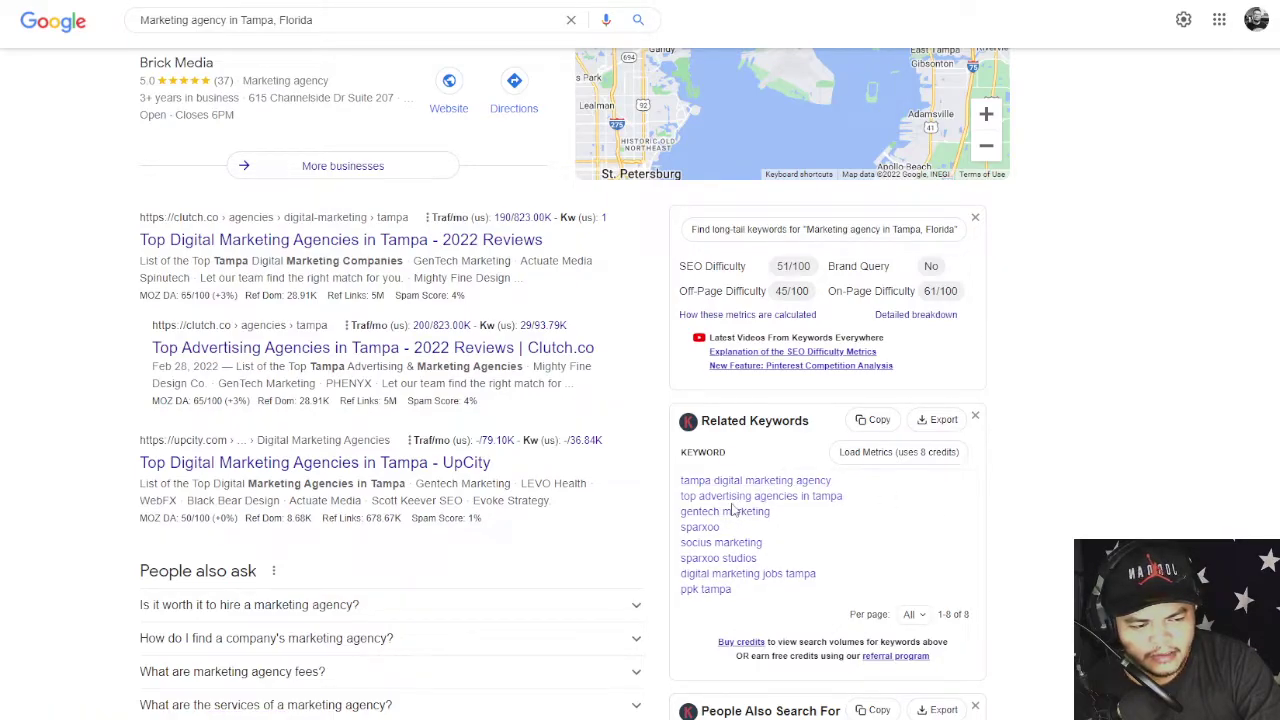
# - Search the related keyword 'top advertising agencies in tampa' and pan the map to the agency pins
pyautogui.click(820, 497)
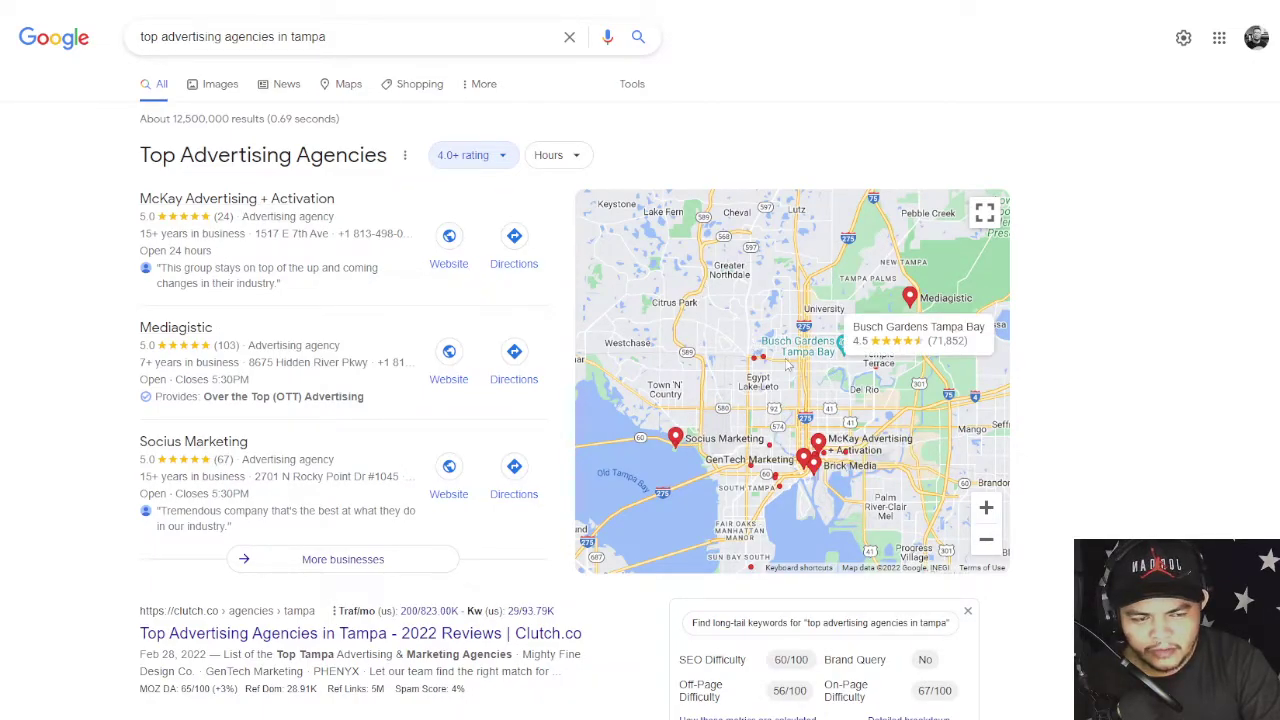
pyautogui.scroll(-2, 953, 410)
pyautogui.scroll(2, 900, 430)
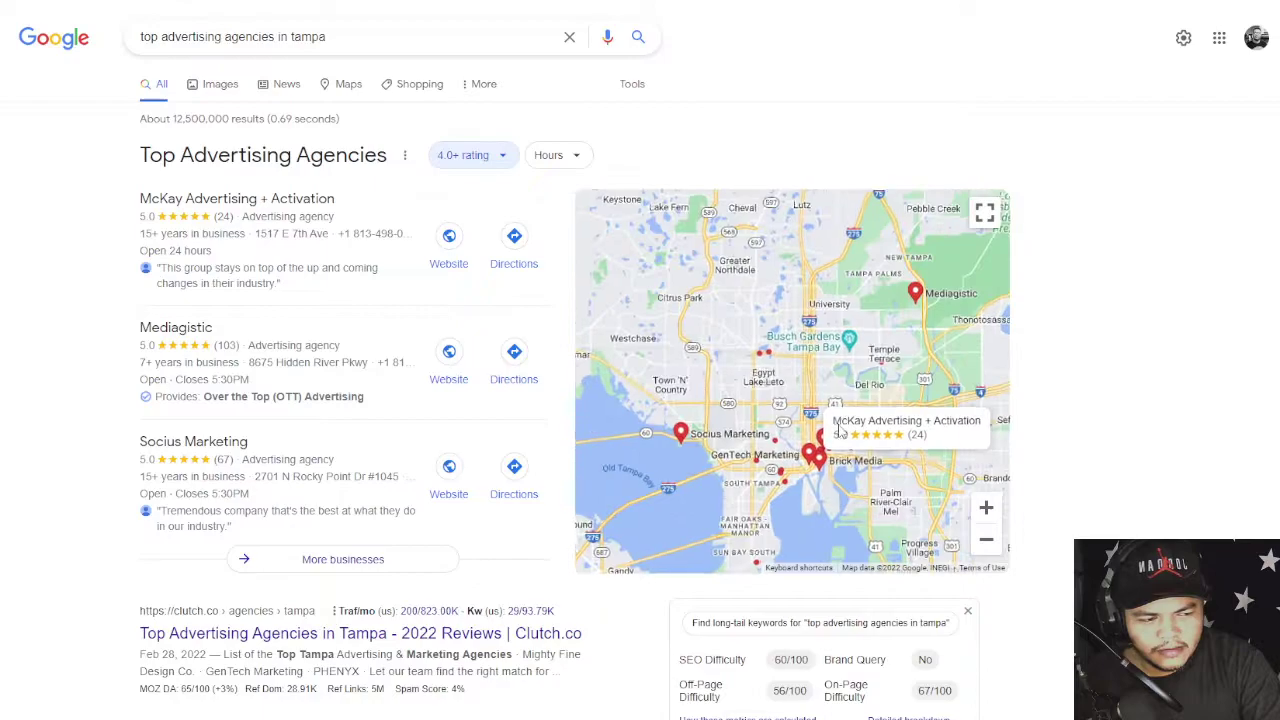
pyautogui.scroll(-1, 840, 430)
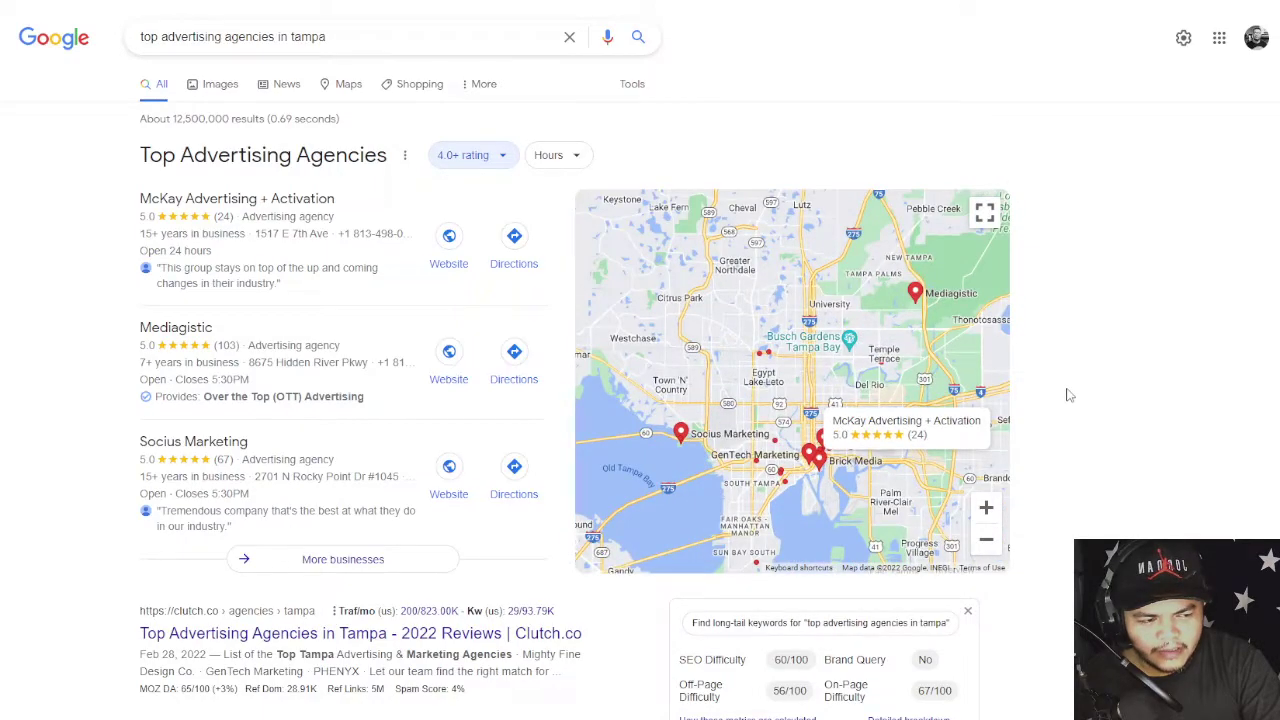
pyautogui.moveTo(840, 406); pyautogui.dragTo(838, 330)
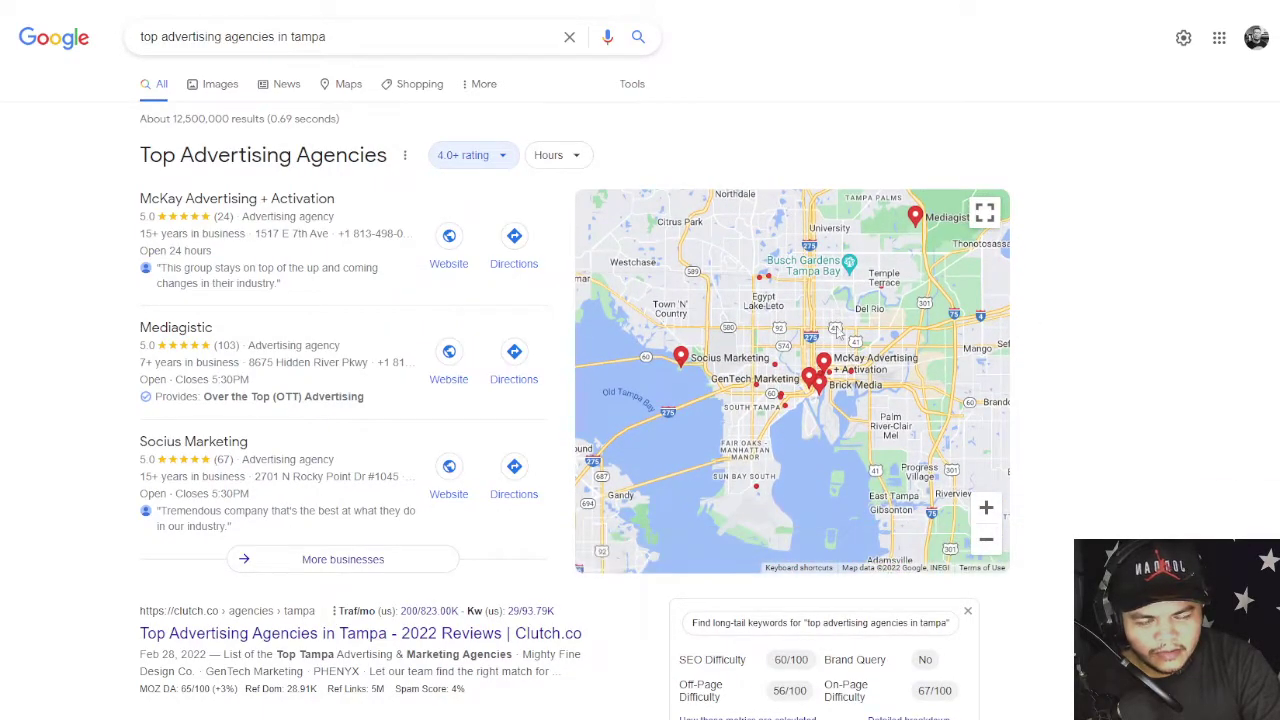
pyautogui.moveTo(729, 360)
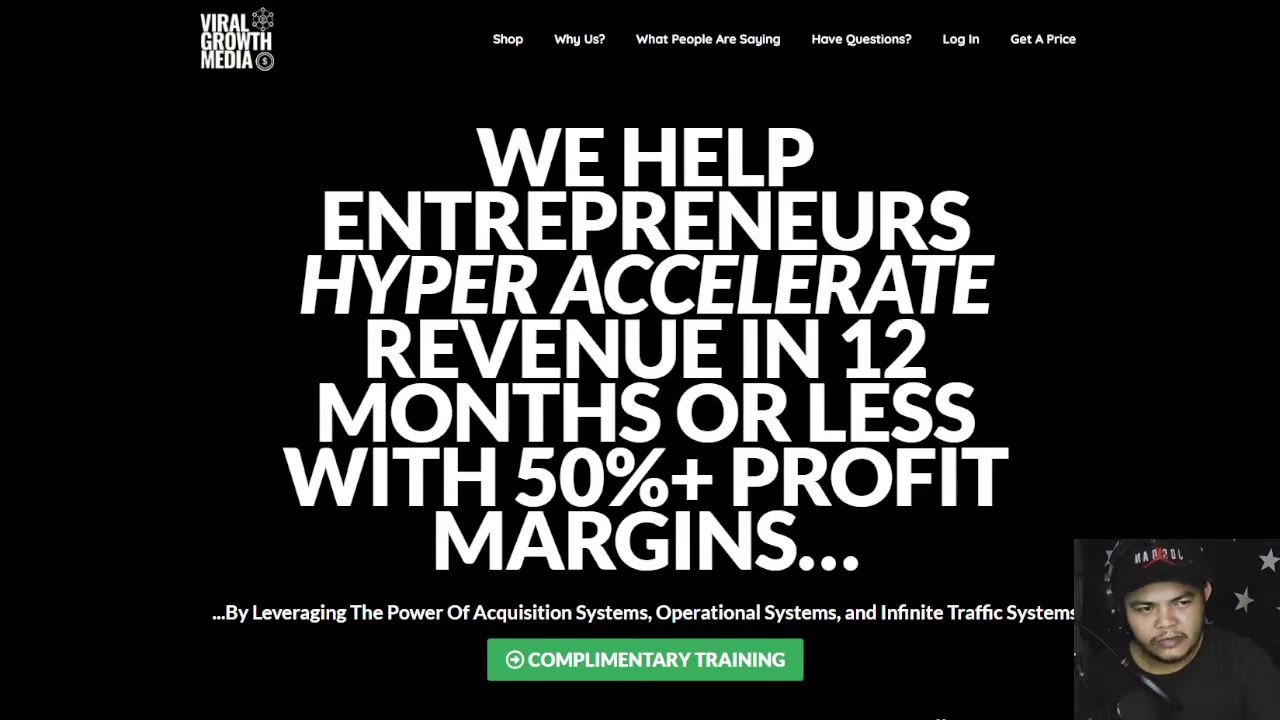
# - In a new tab, search 'viral growth media' and scroll through the results
pyautogui.hotkey('ctrl', 't')
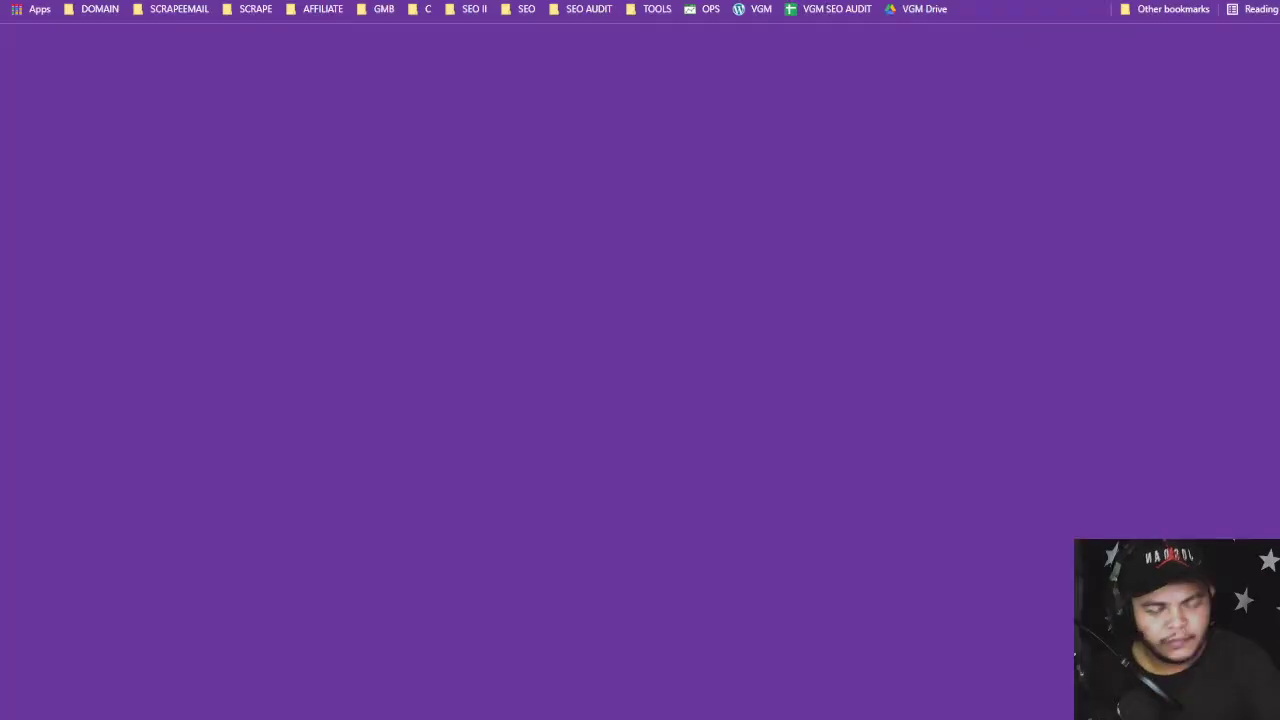
pyautogui.write('viral')
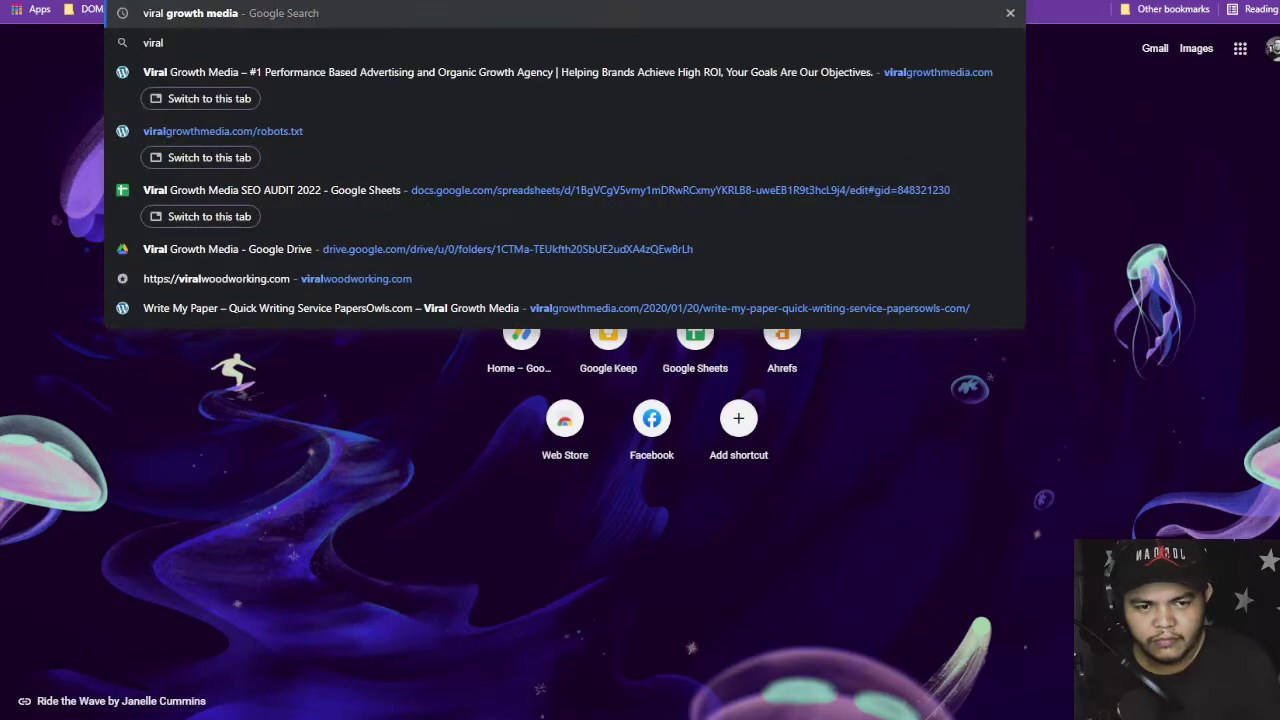
pyautogui.write(' gr')
pyautogui.press('Return')
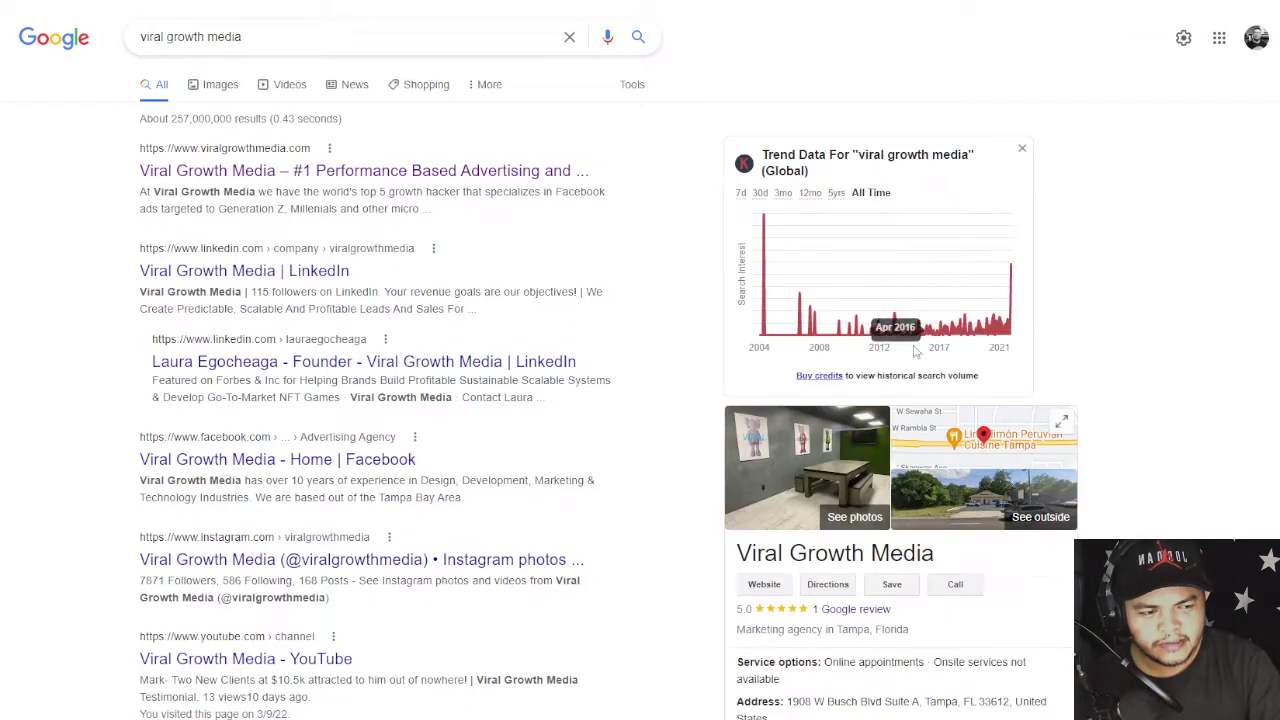
pyautogui.scroll(-5, 998, 356)
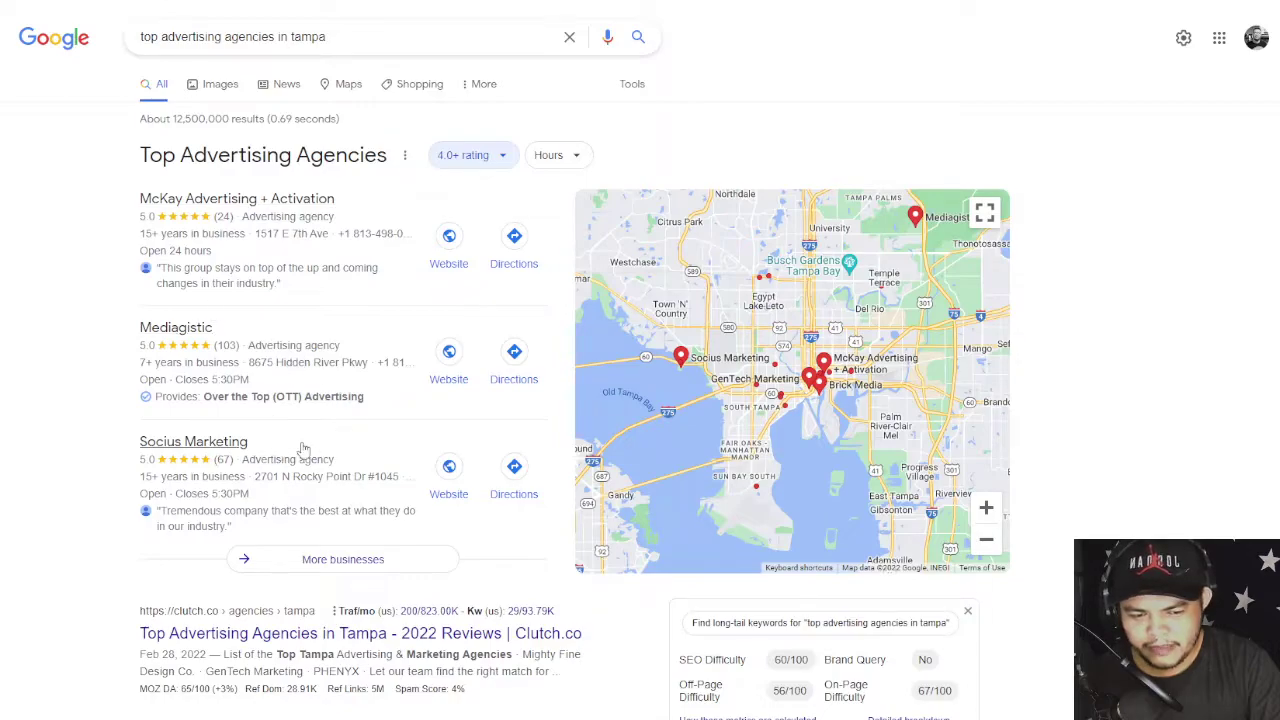
pyautogui.scroll(-3, 320, 440)
pyautogui.scroll(-4, 335, 412)
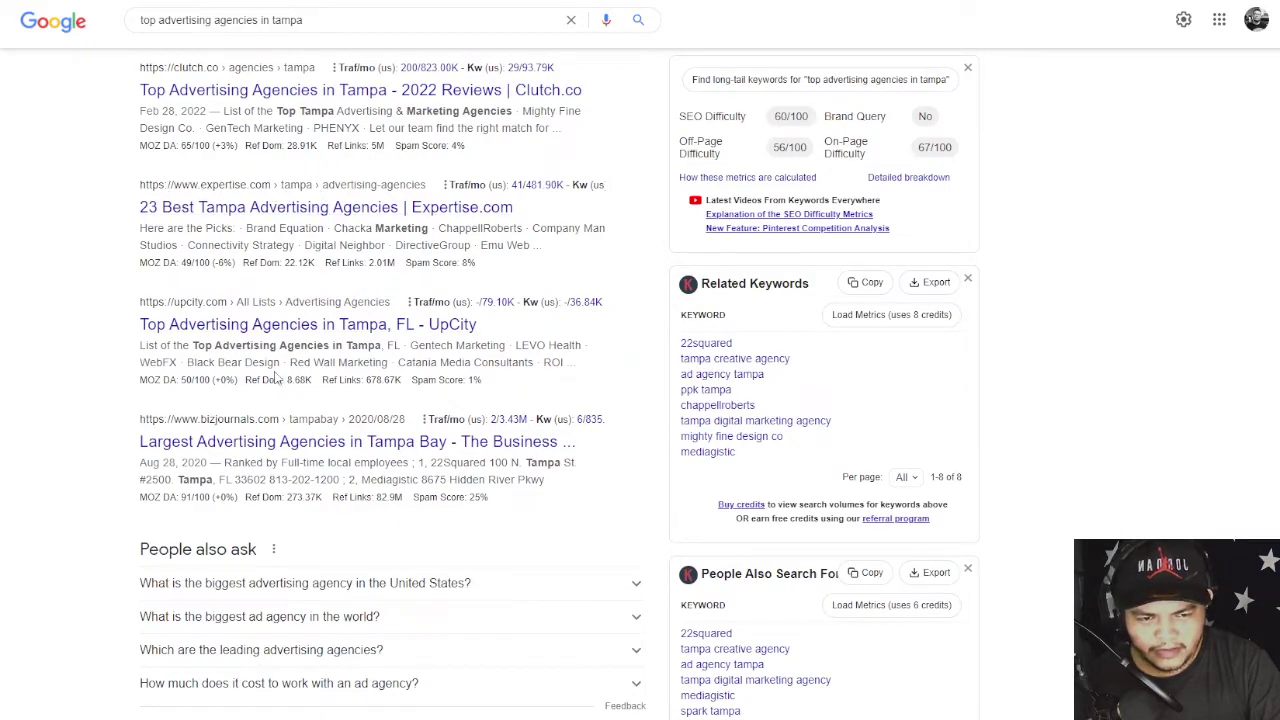
pyautogui.scroll(-3, 276, 375)
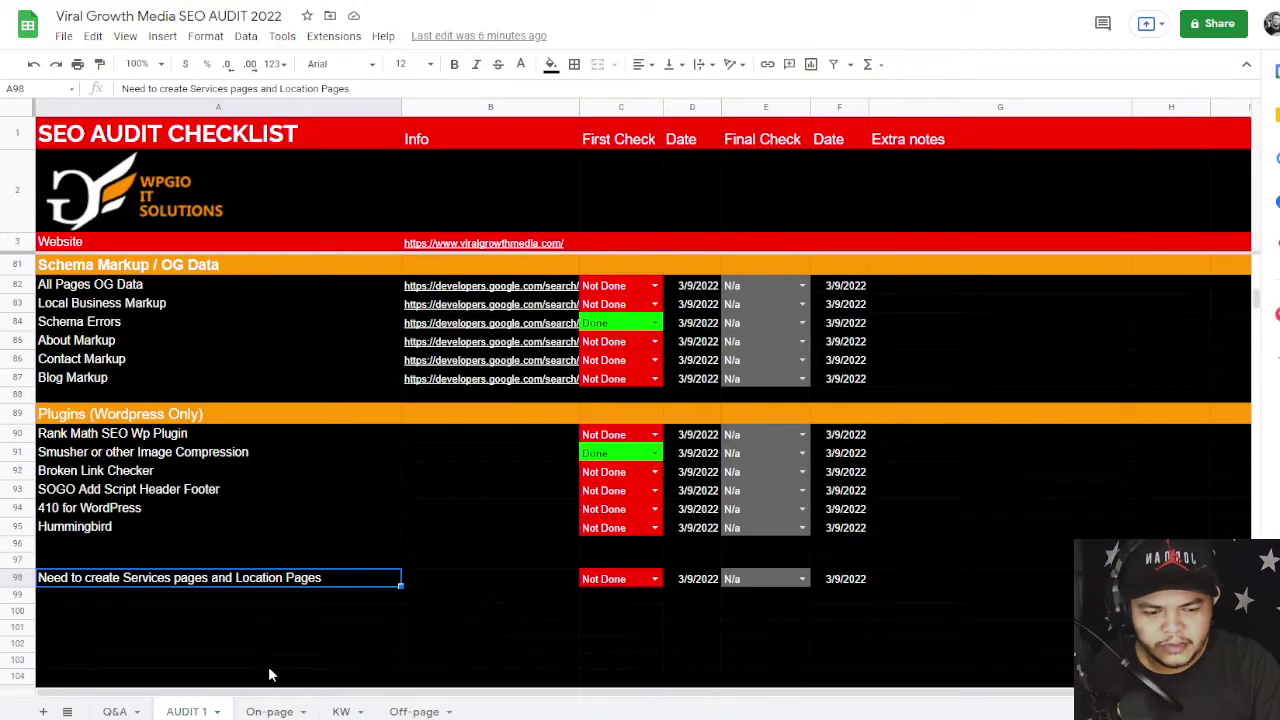
pyautogui.click(340, 711)
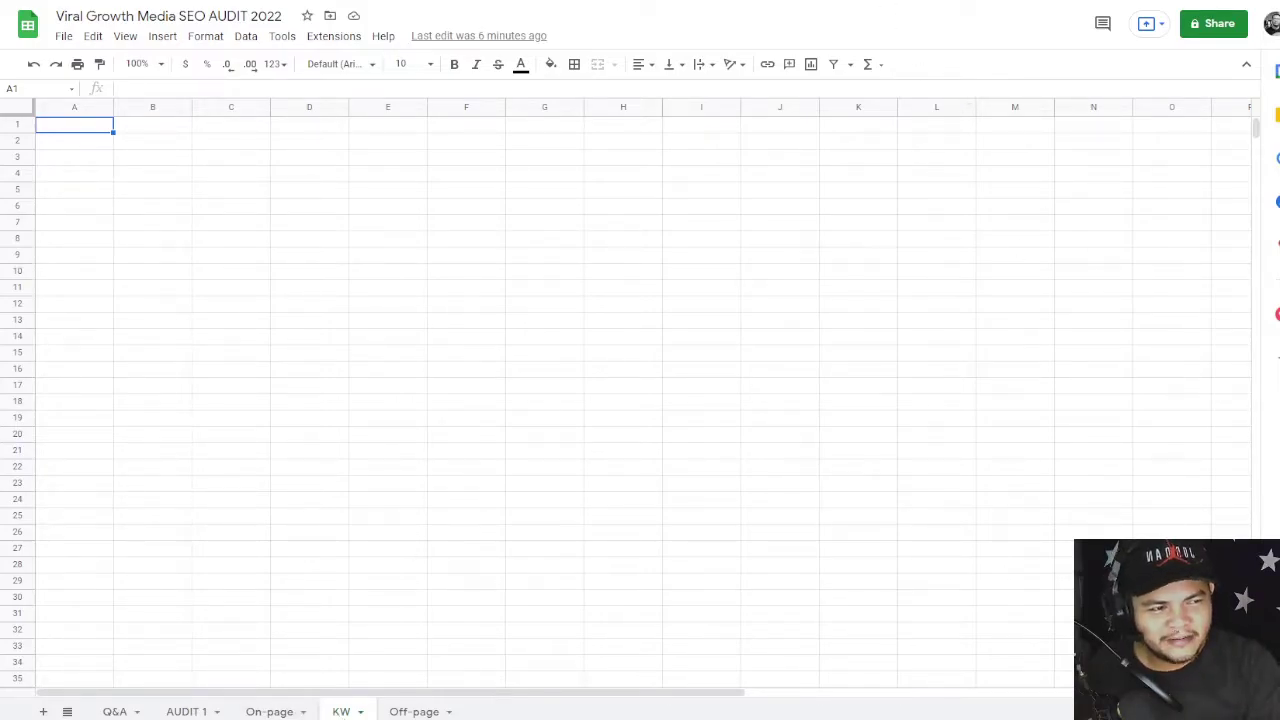
pyautogui.hotkey('ctrl', 'Tab')
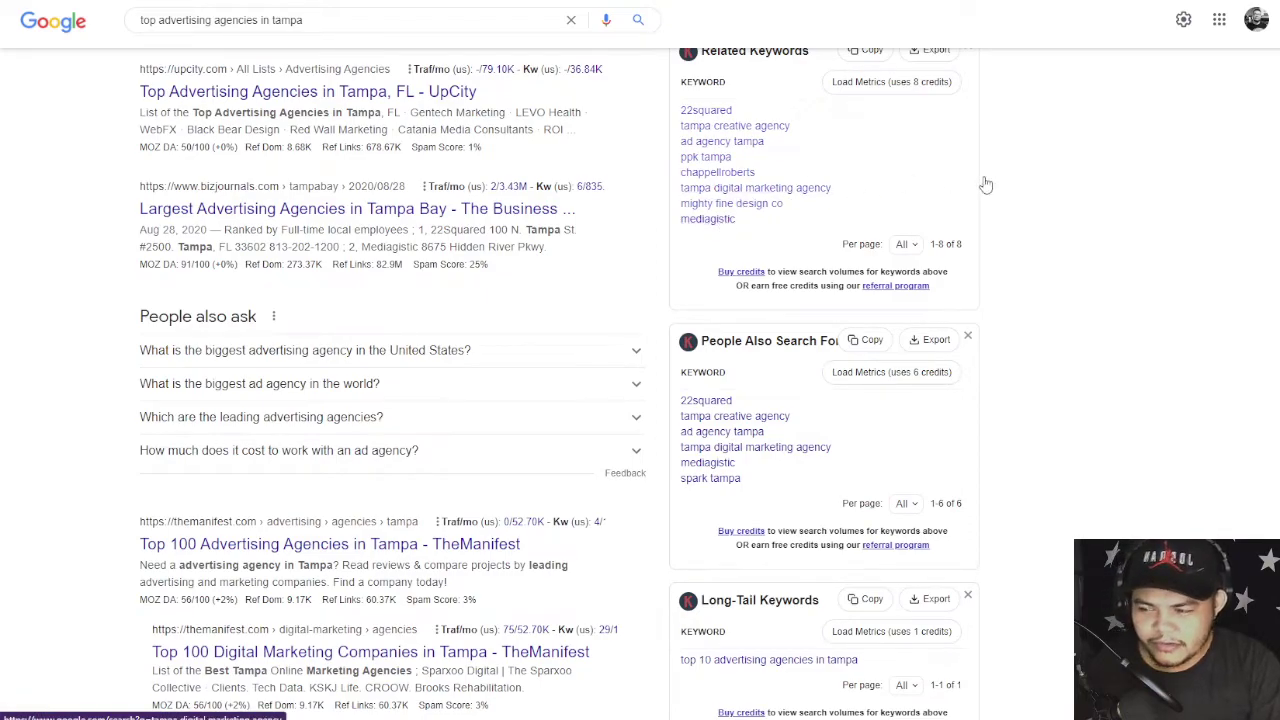
pyautogui.scroll(3, 1084, 270)
pyautogui.scroll(5, 1084, 270)
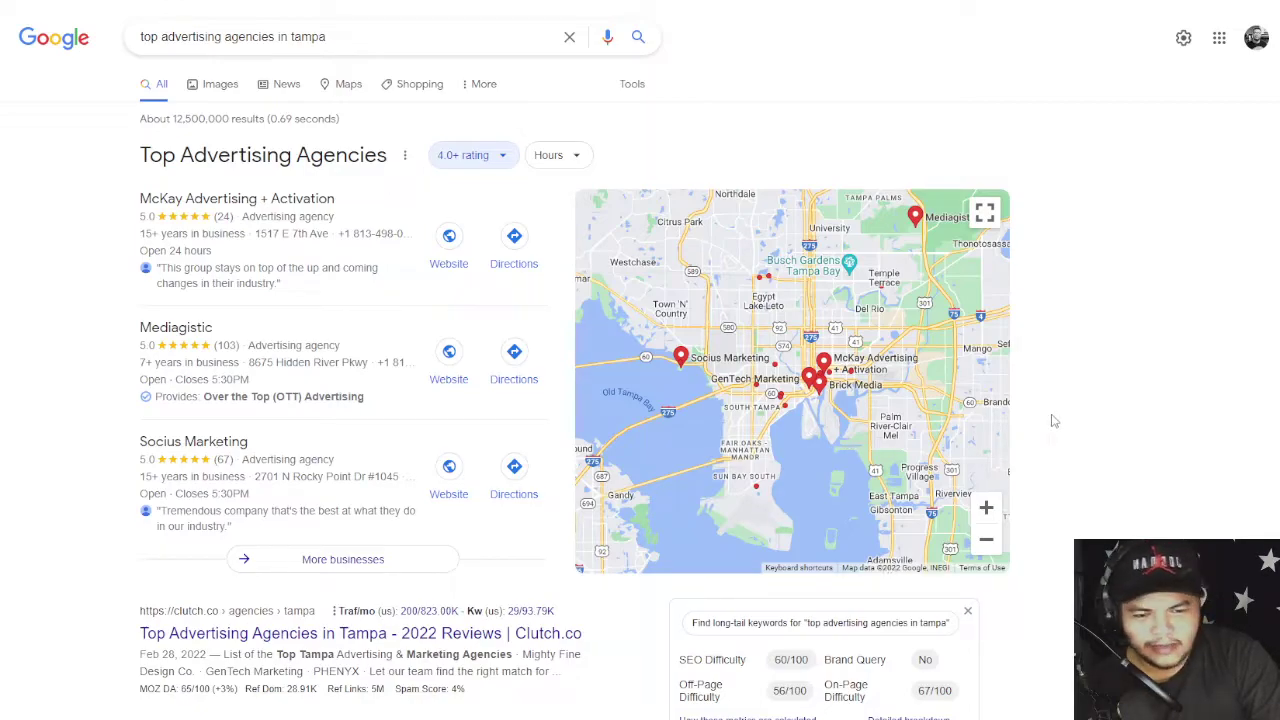
pyautogui.scroll(-3, 1053, 421)
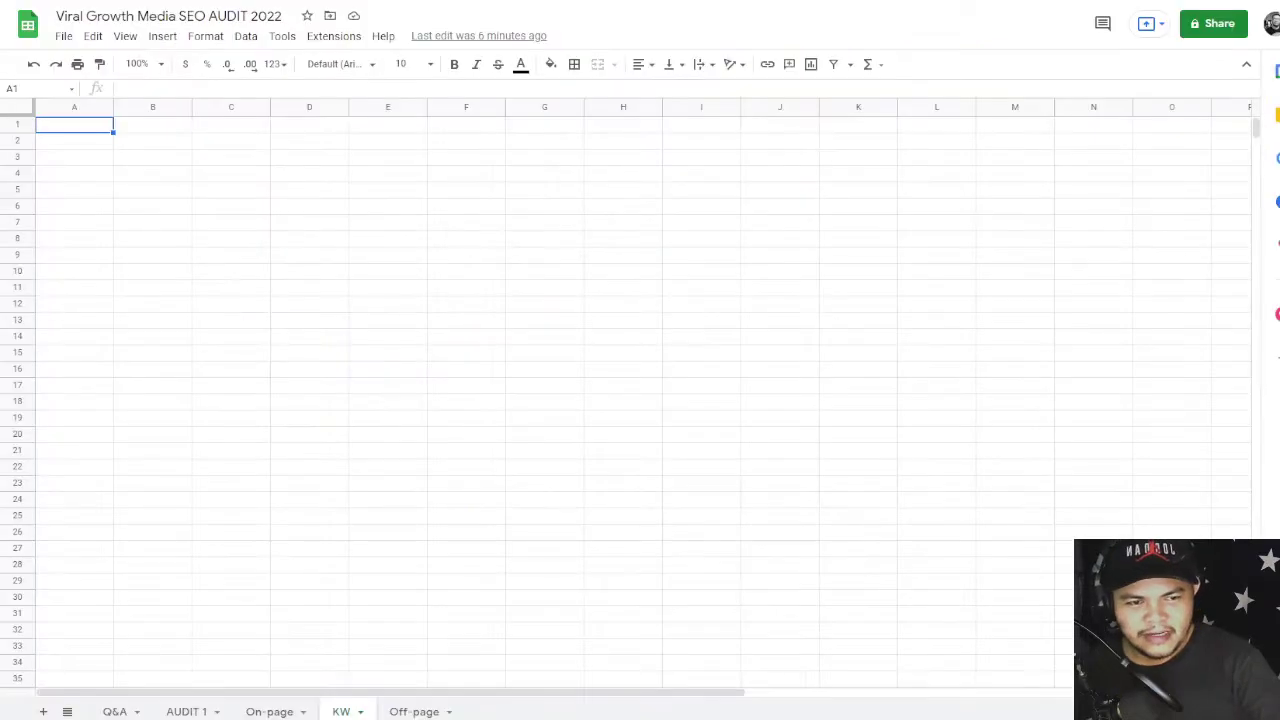
pyautogui.hotkey('ctrl', 'Tab')
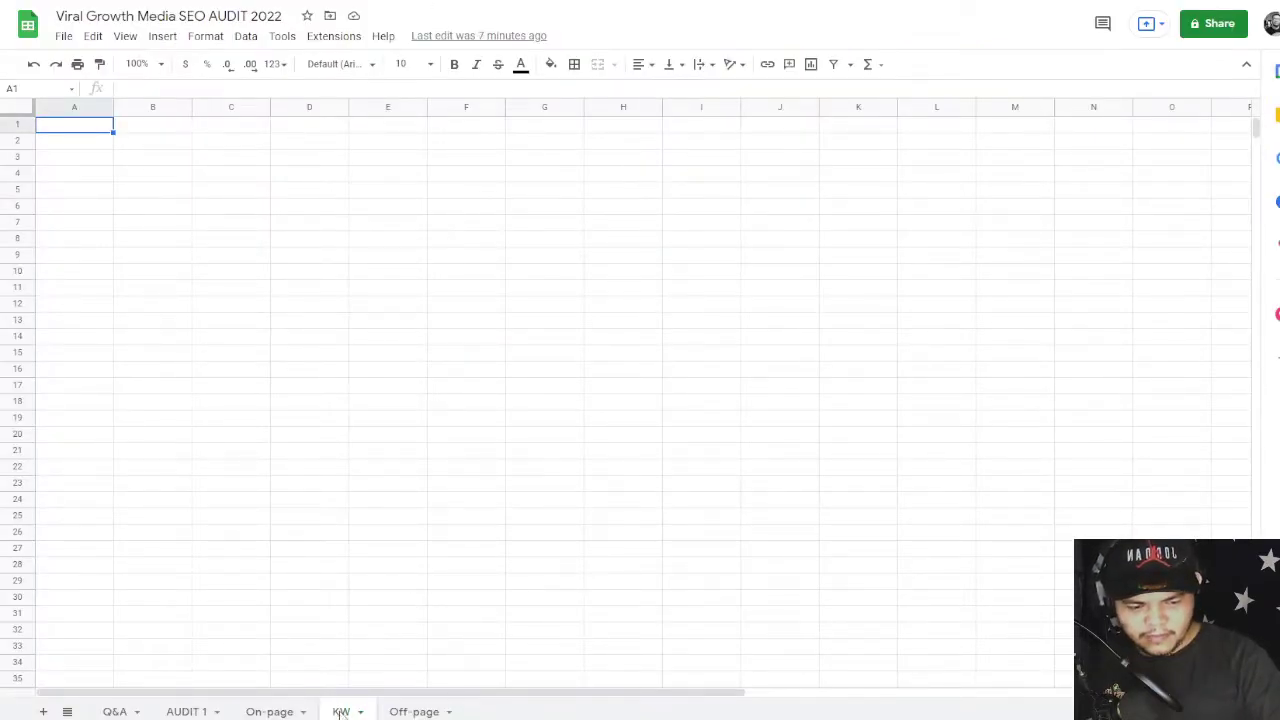
pyautogui.click(157, 711)
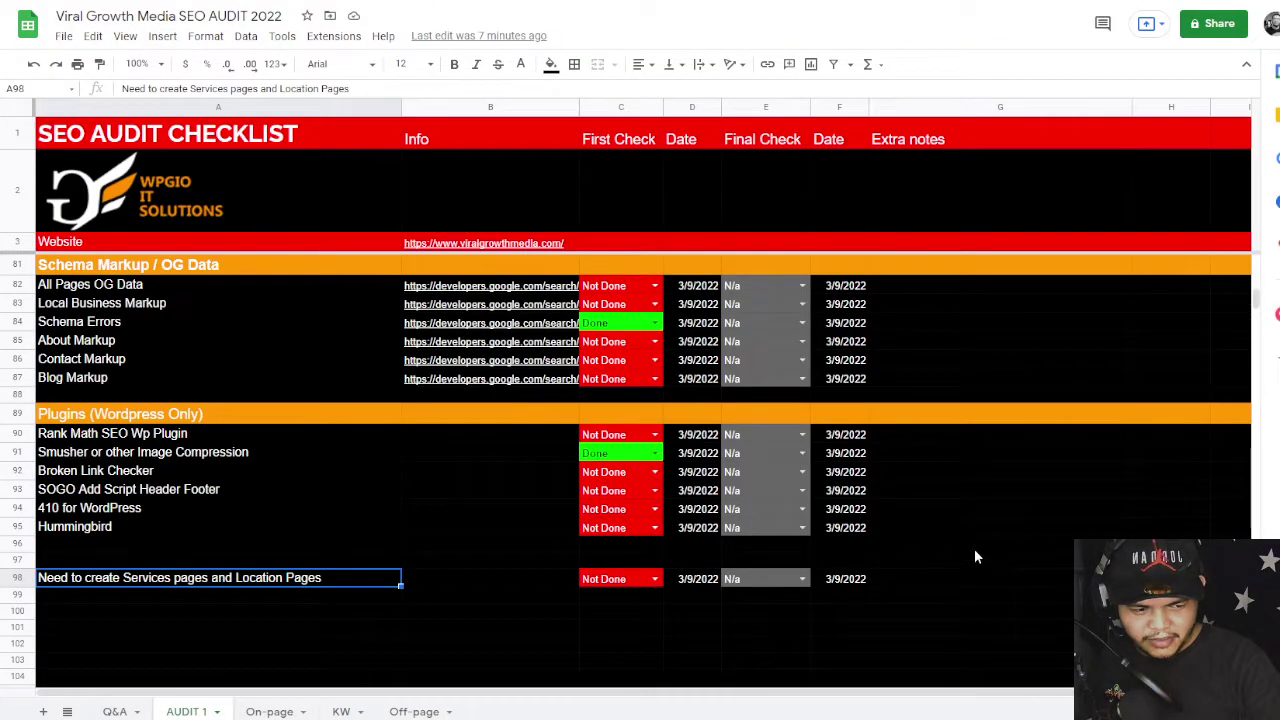
pyautogui.click(1031, 532)
pyautogui.scroll(20, 1031, 532)
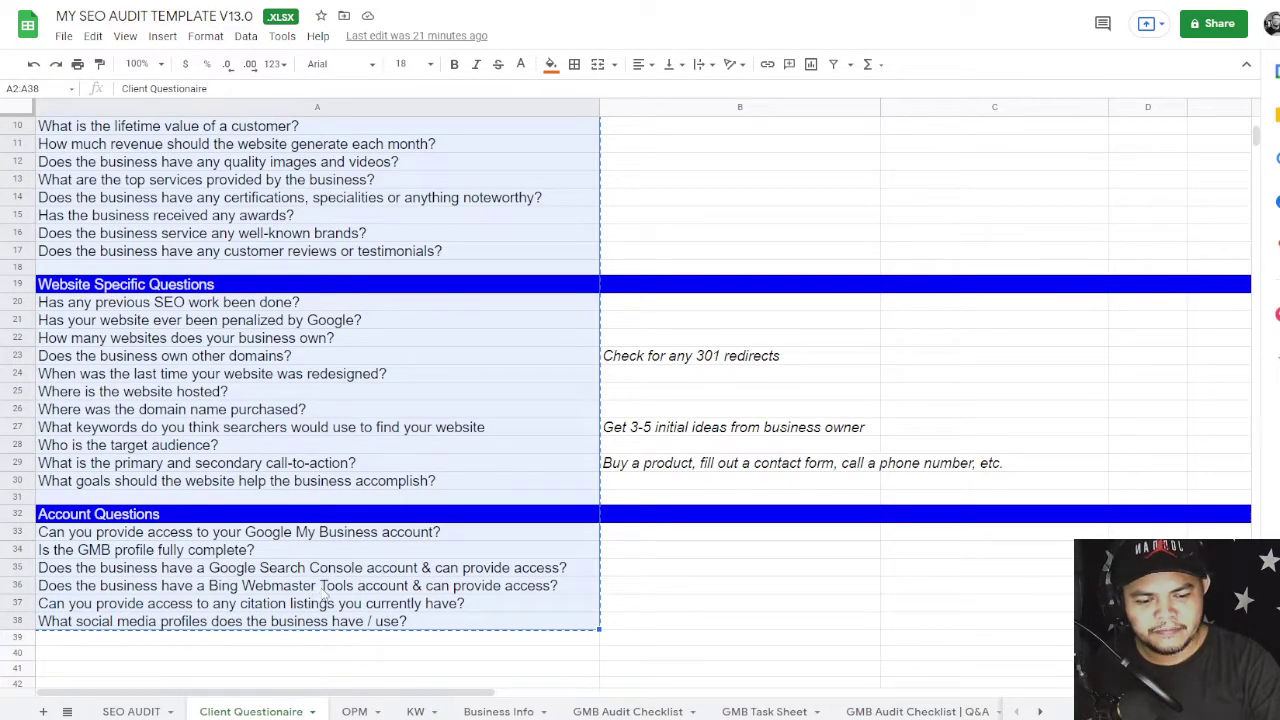
pyautogui.click(627, 711)
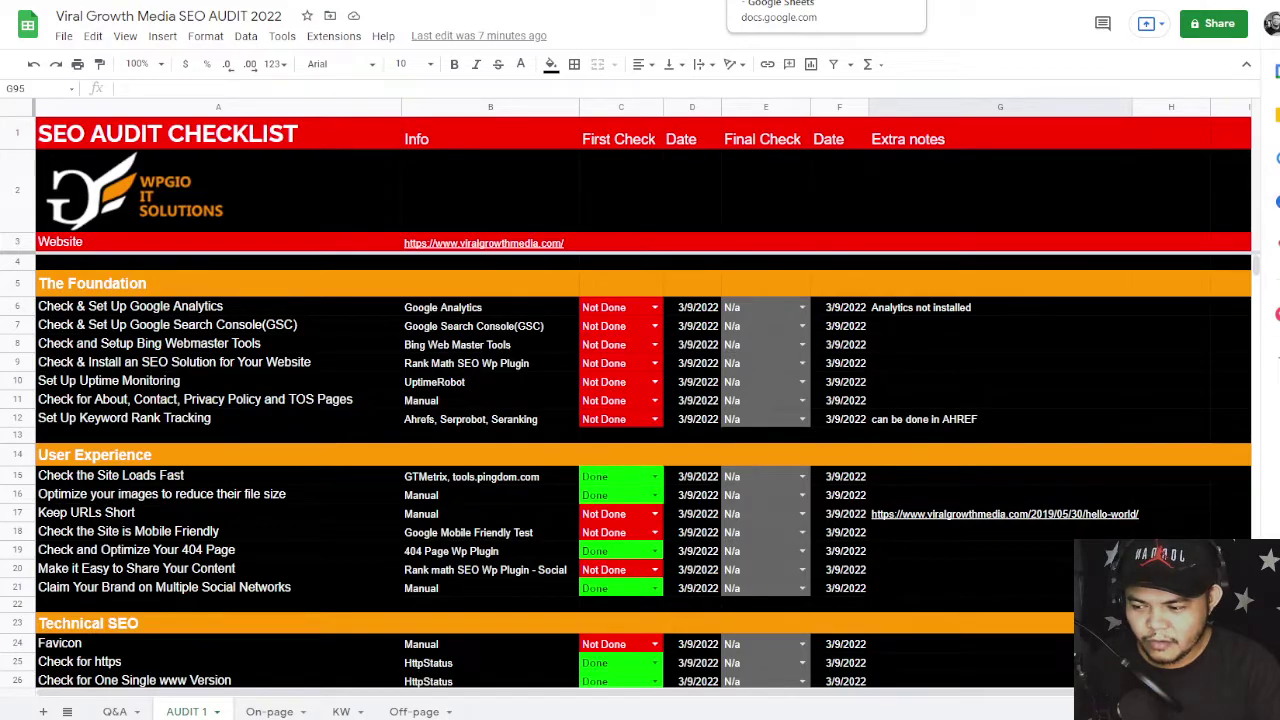
pyautogui.click(800, 0)
pyautogui.scroll(-10, 729, 324)
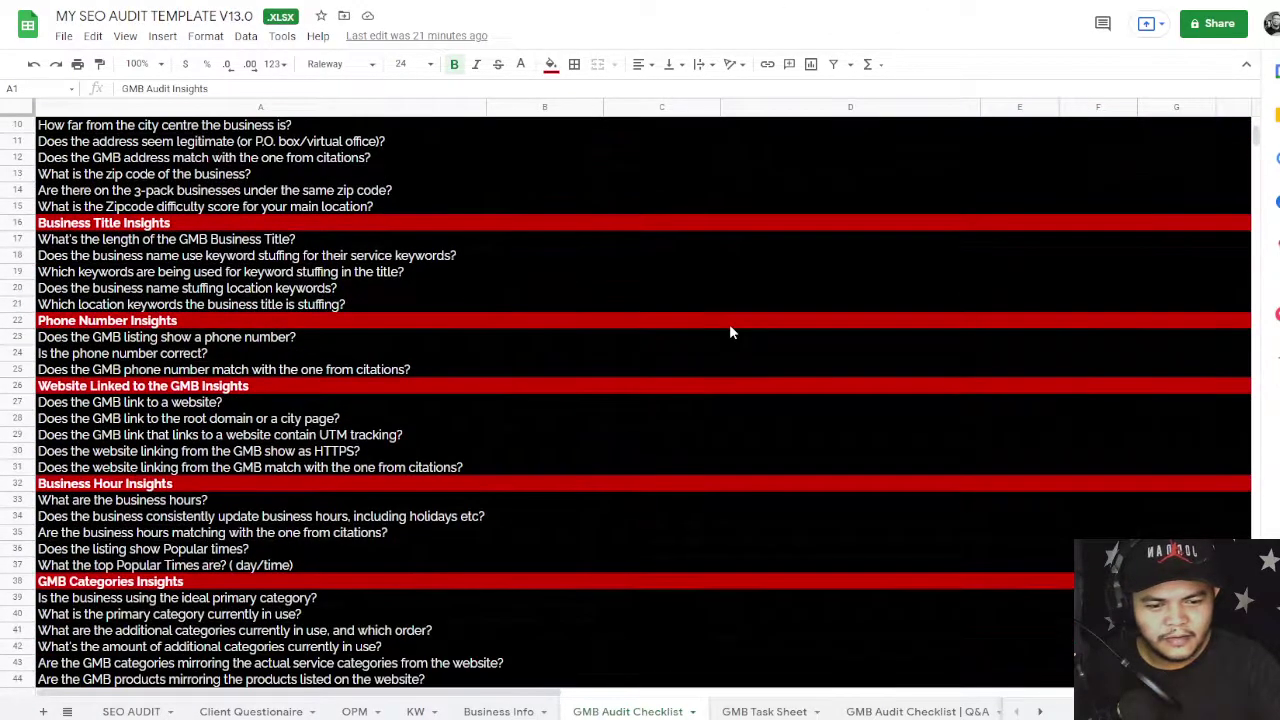
pyautogui.scroll(-6, 729, 325)
pyautogui.scroll(8, 729, 325)
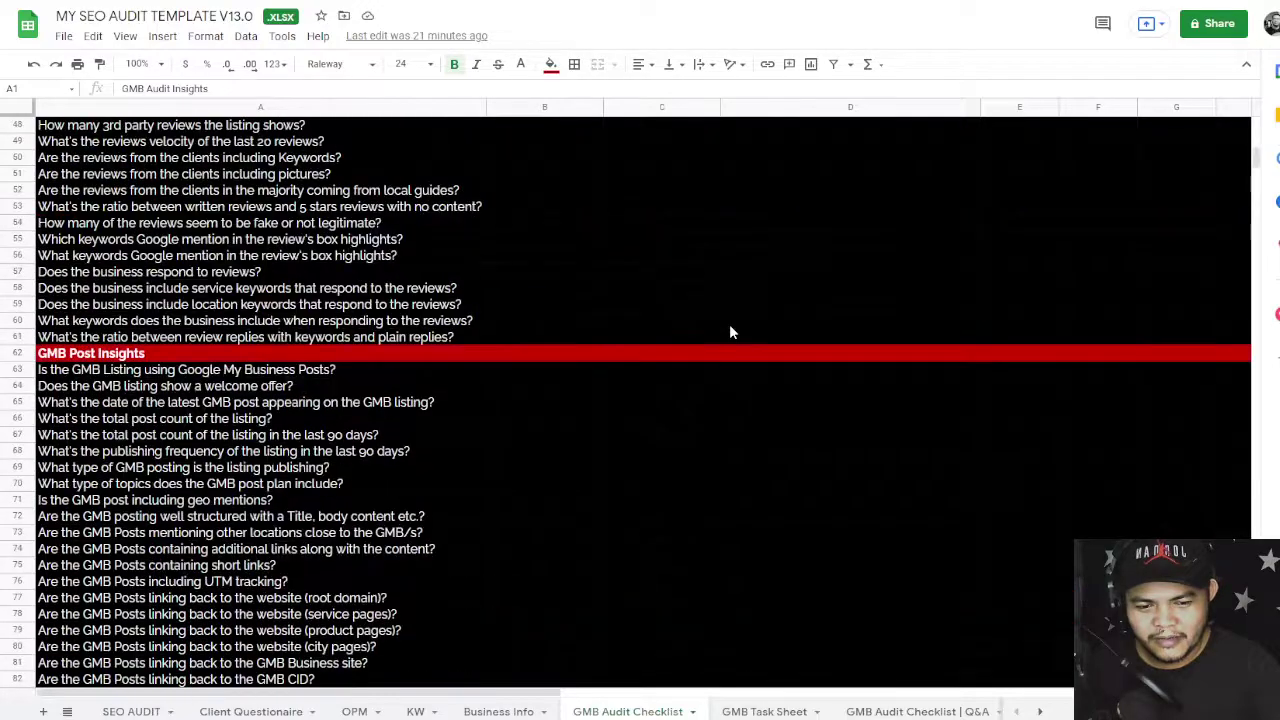
pyautogui.scroll(4, 729, 332)
pyautogui.hotkey('ctrl', 'Tab')
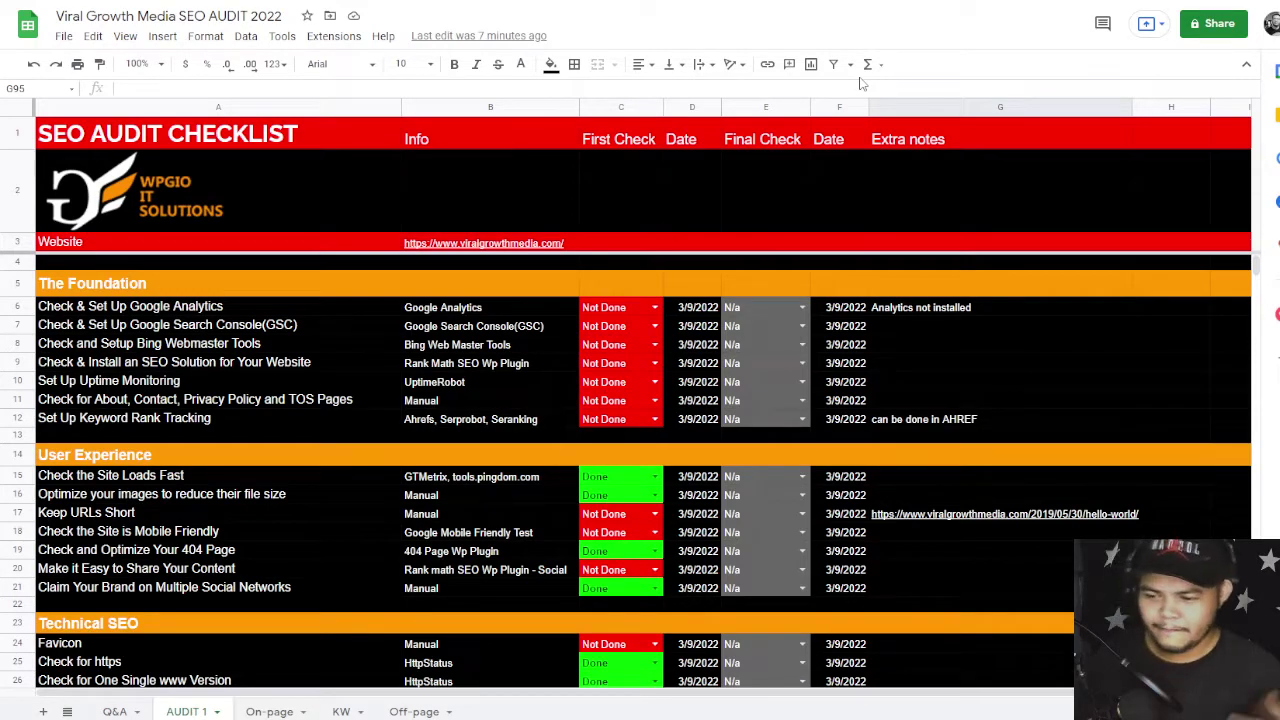
# - Select cells F2, G2, H2 and H7, then view viralgrowthmedia.com's robots.txt file
pyautogui.click(859, 190)
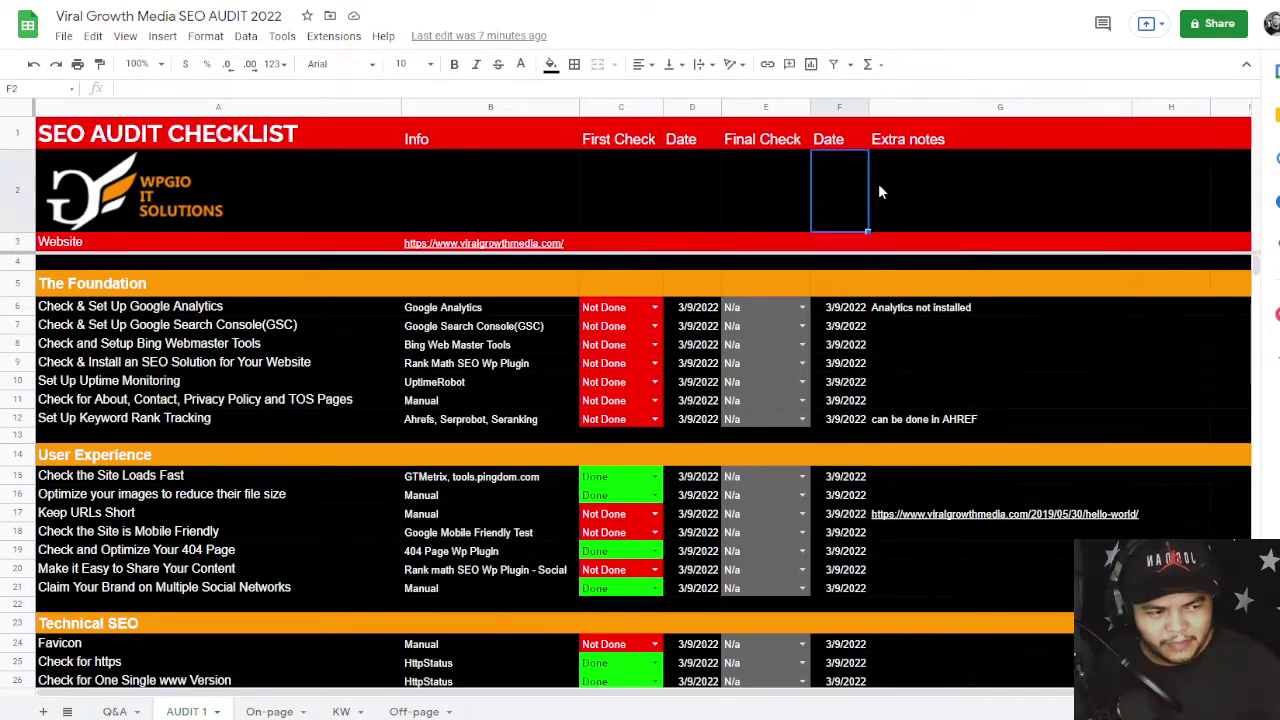
pyautogui.click(933, 200)
pyautogui.click(1163, 175)
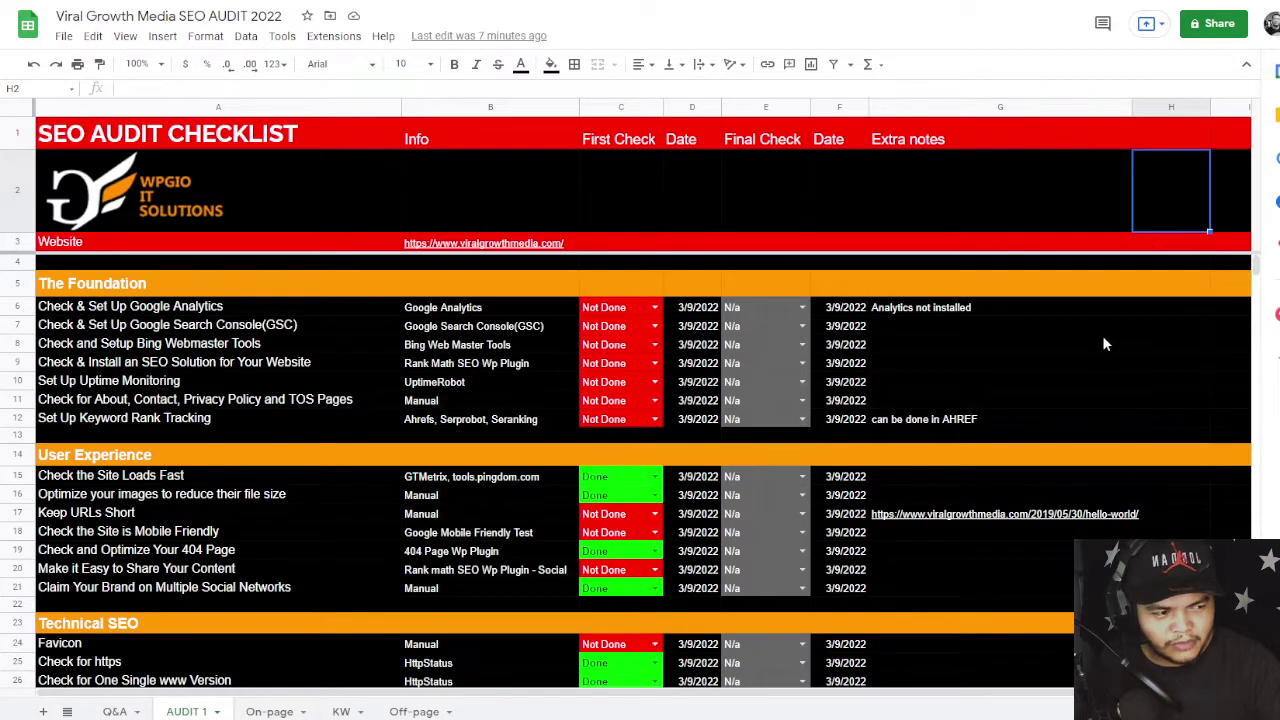
pyautogui.click(1160, 326)
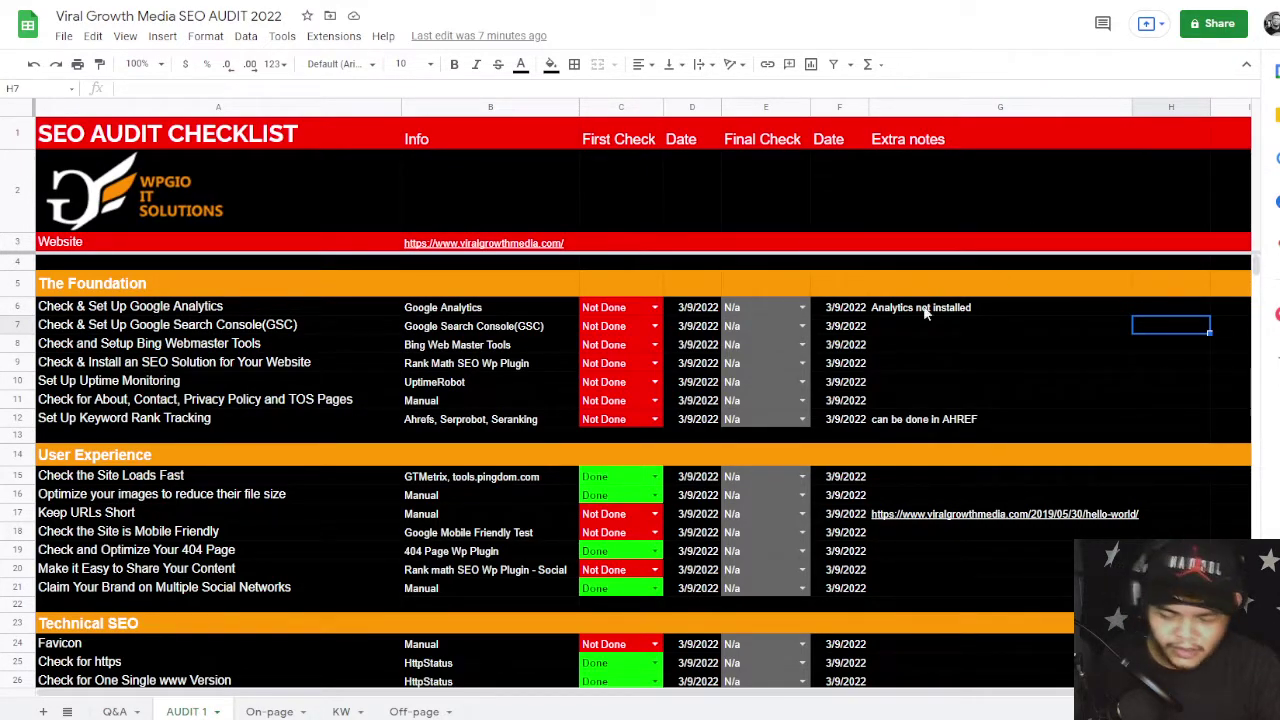
pyautogui.click(672, 1)
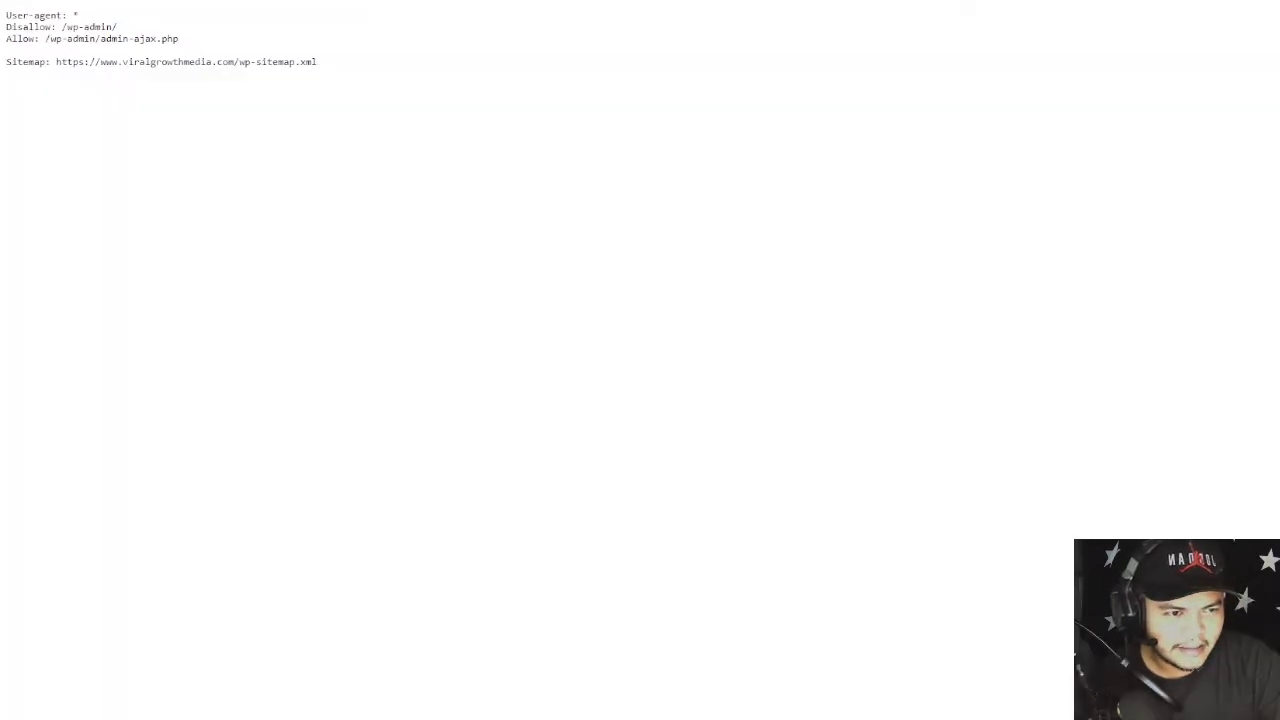